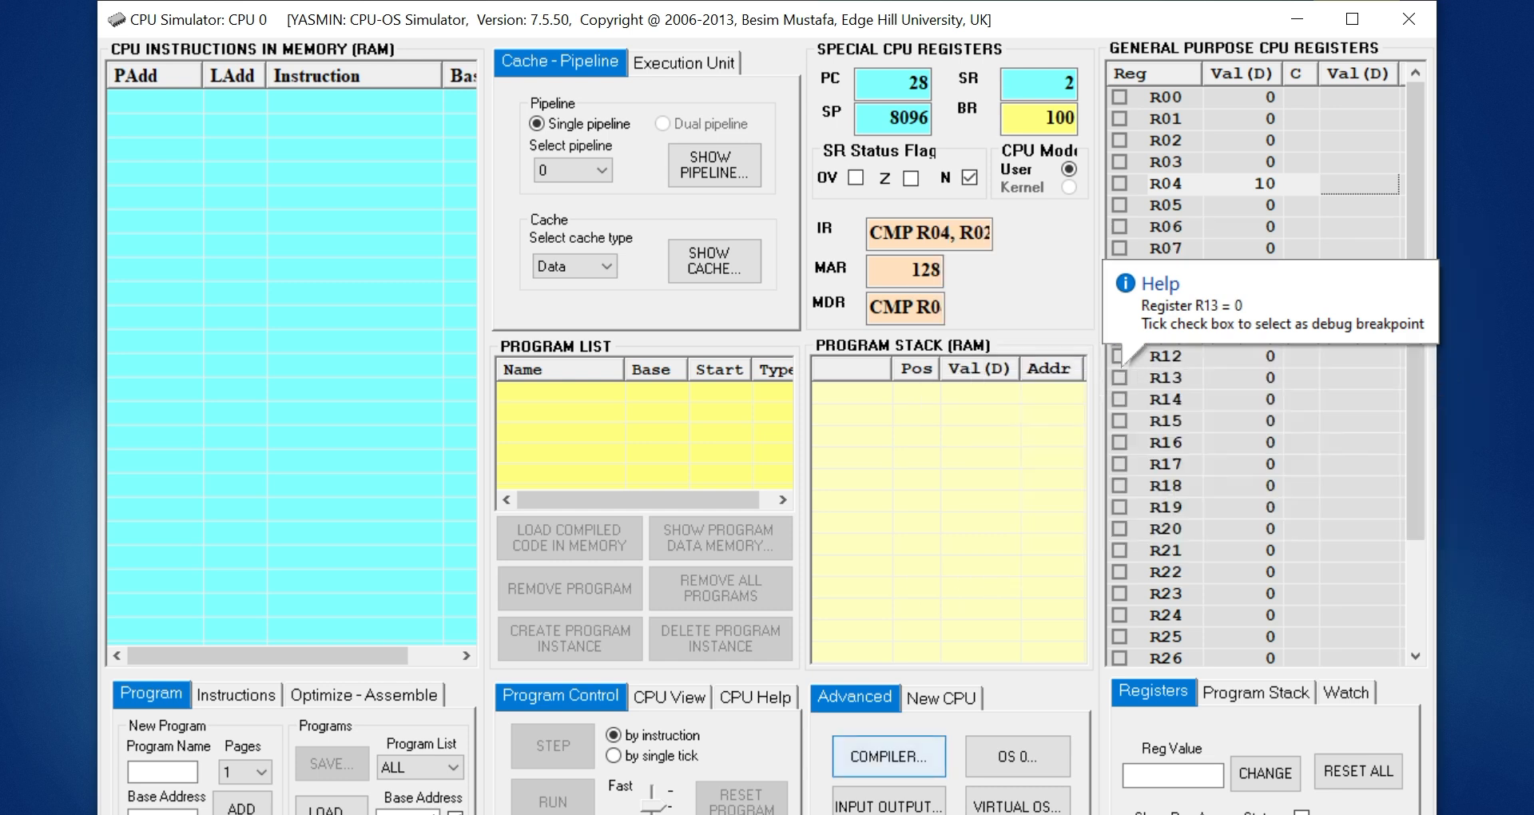
Open the program compiler and load the fcfs text file as source code.
left_click(888, 755)
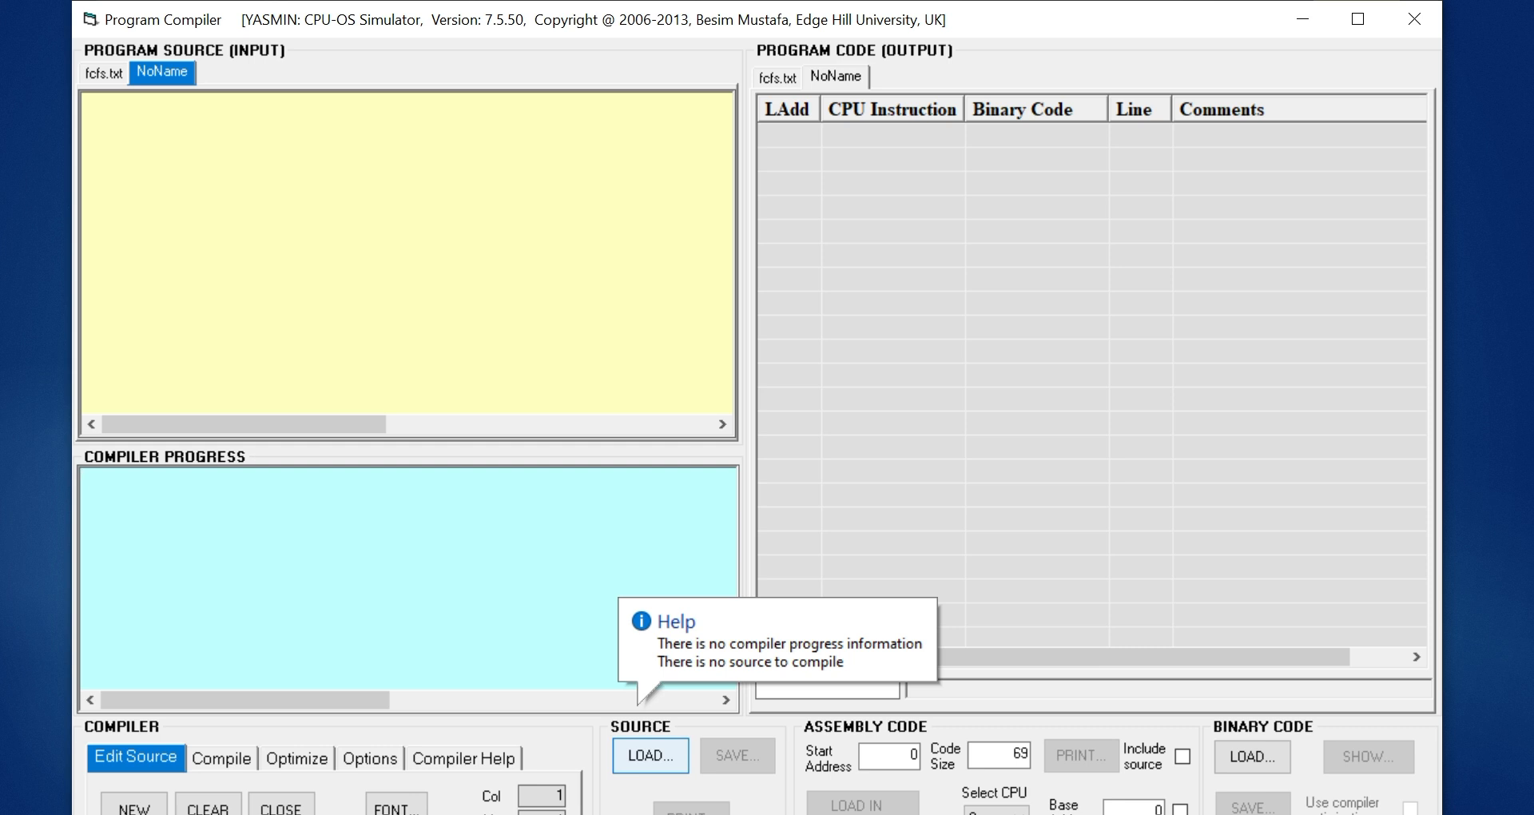
left_click(650, 756)
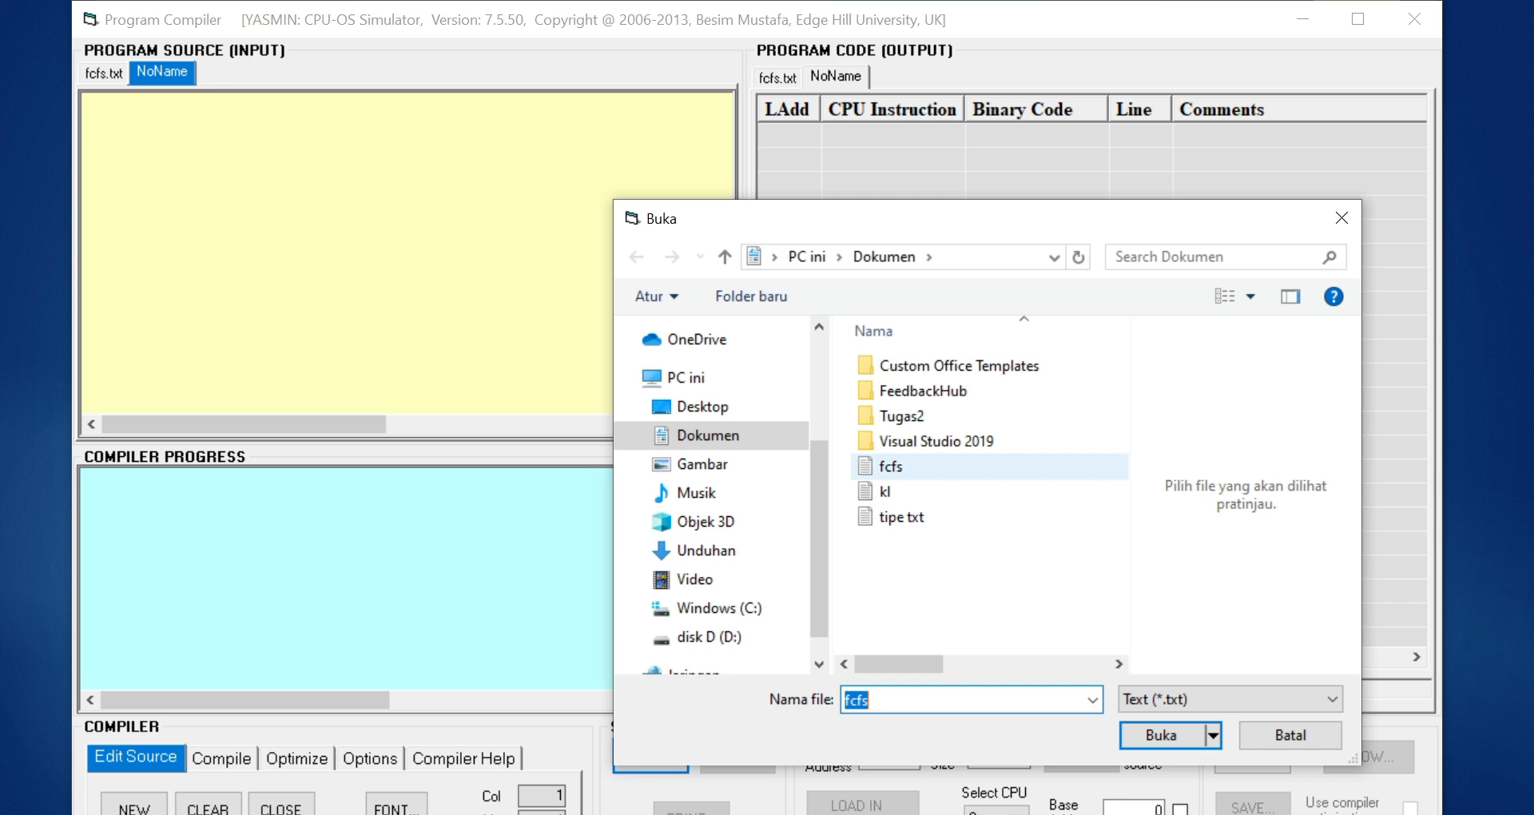
left_click(1161, 735)
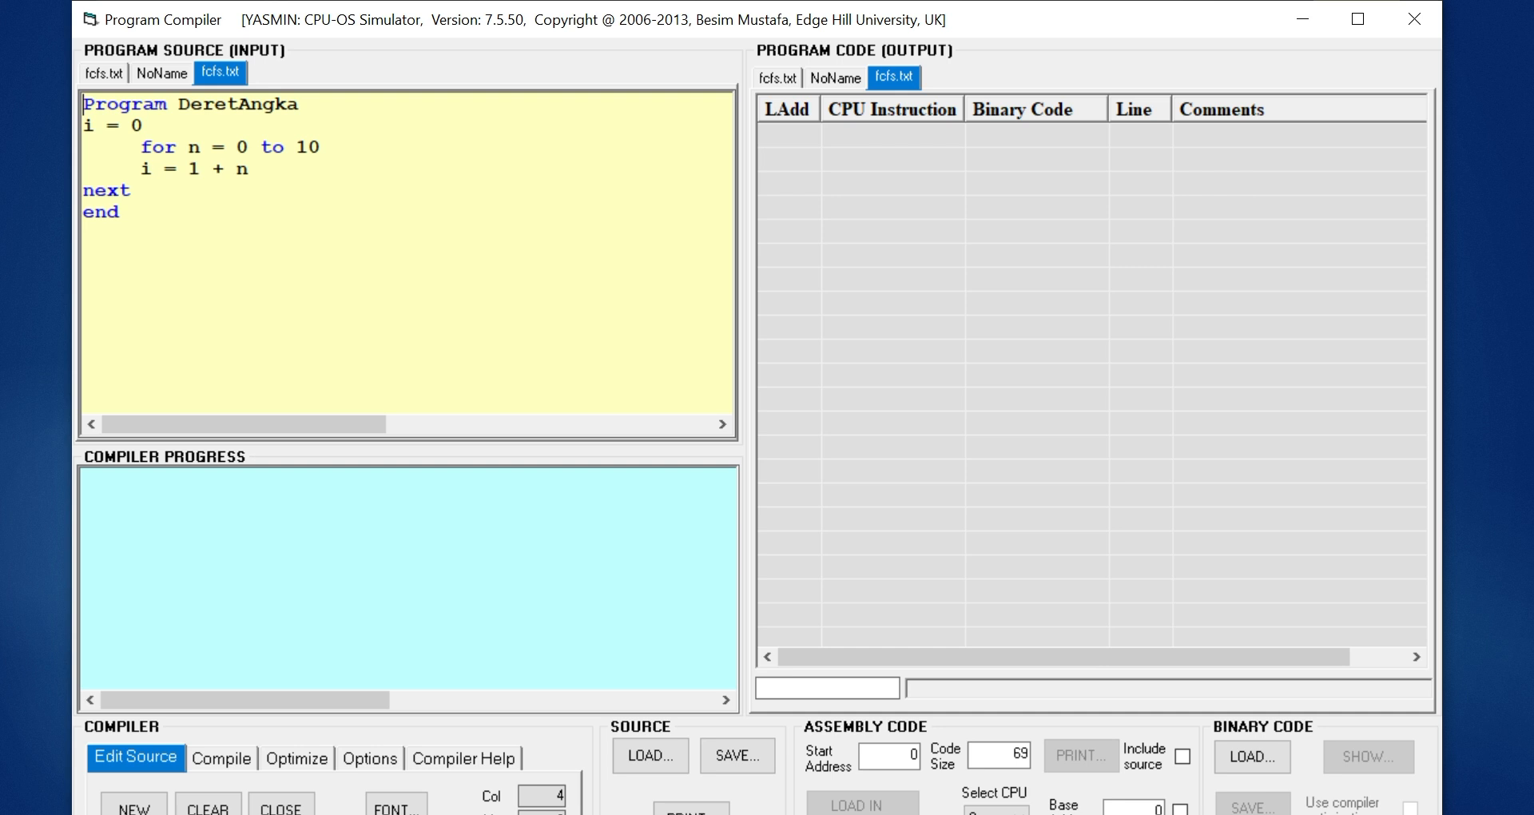
Rename the program in the source's first line from DeretAngka to fcfs.
left_click(299, 104)
key("BackSpace")
key("BackSpace")
key("BackSpace")
key("BackSpace")
key("BackSpace")
key("BackSpace")
key("BackSpace")
key("BackSpace")
key("BackSpace")
key("BackSpace")
type("f")
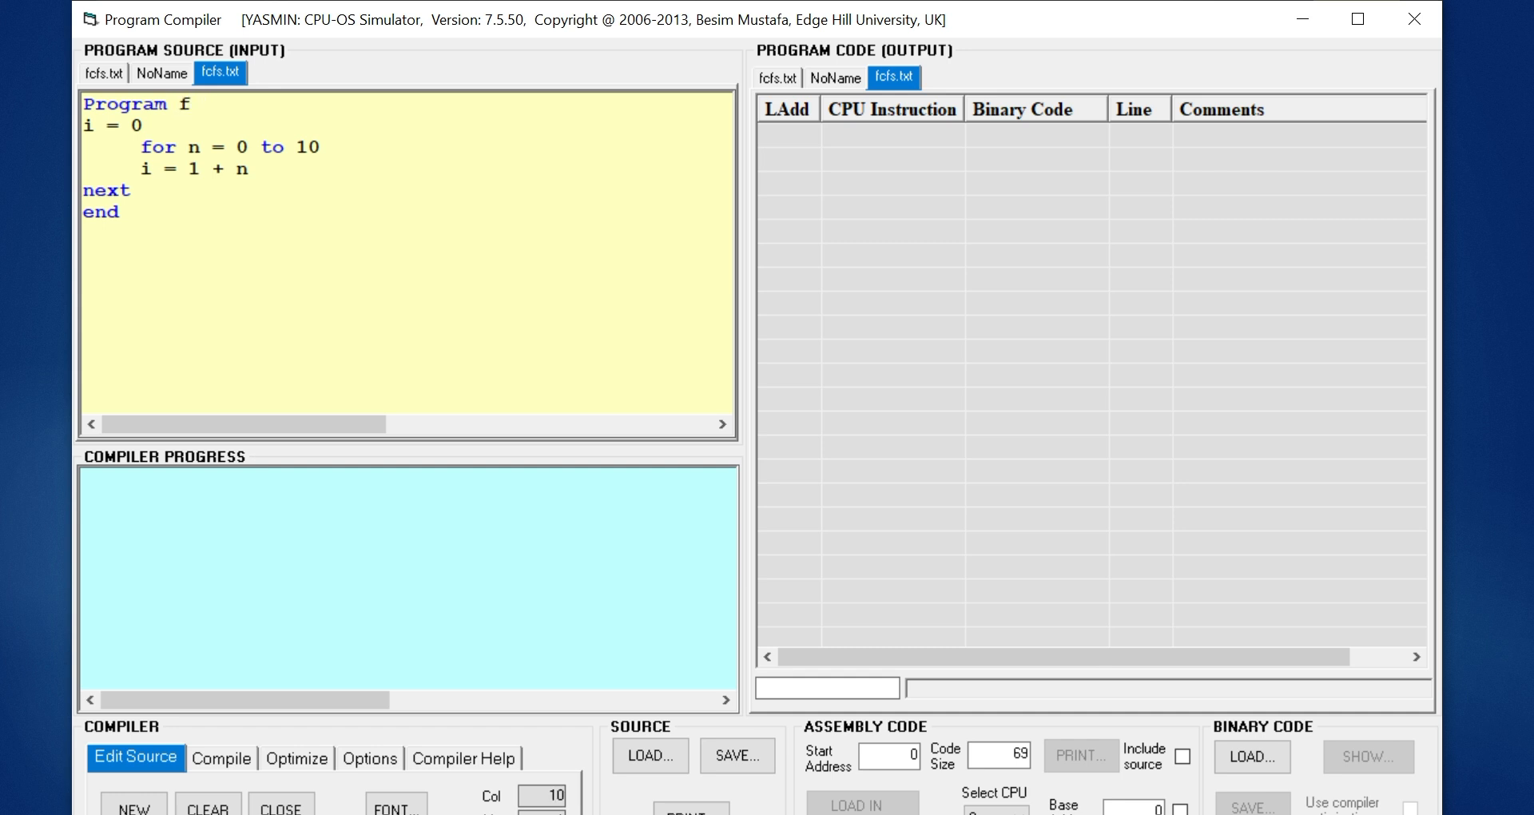
type("cfs")
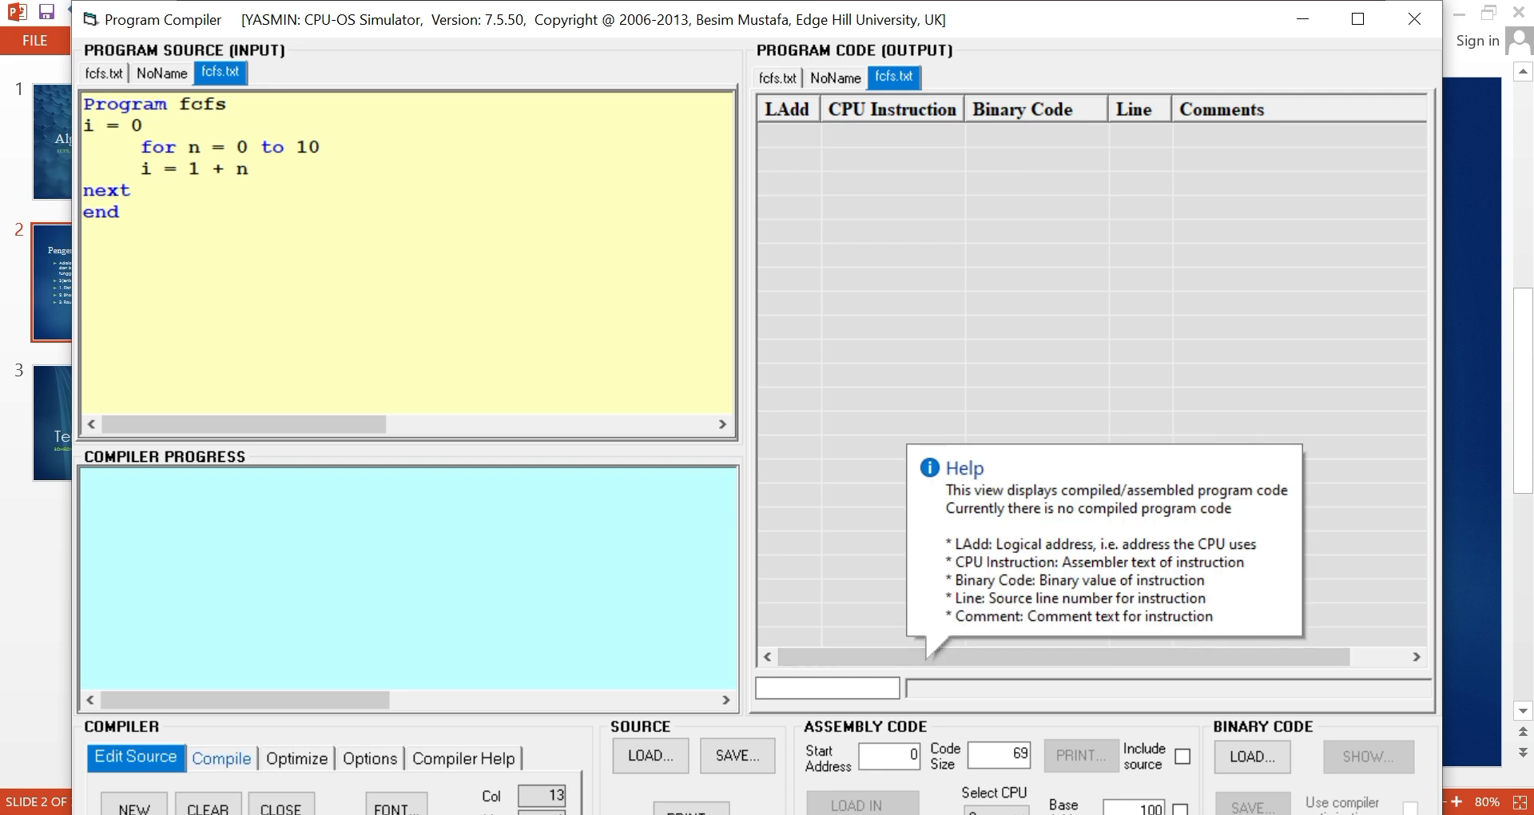
Compile the fcfs source and load the generated code into the CPU simulator's memory.
left_click(221, 757)
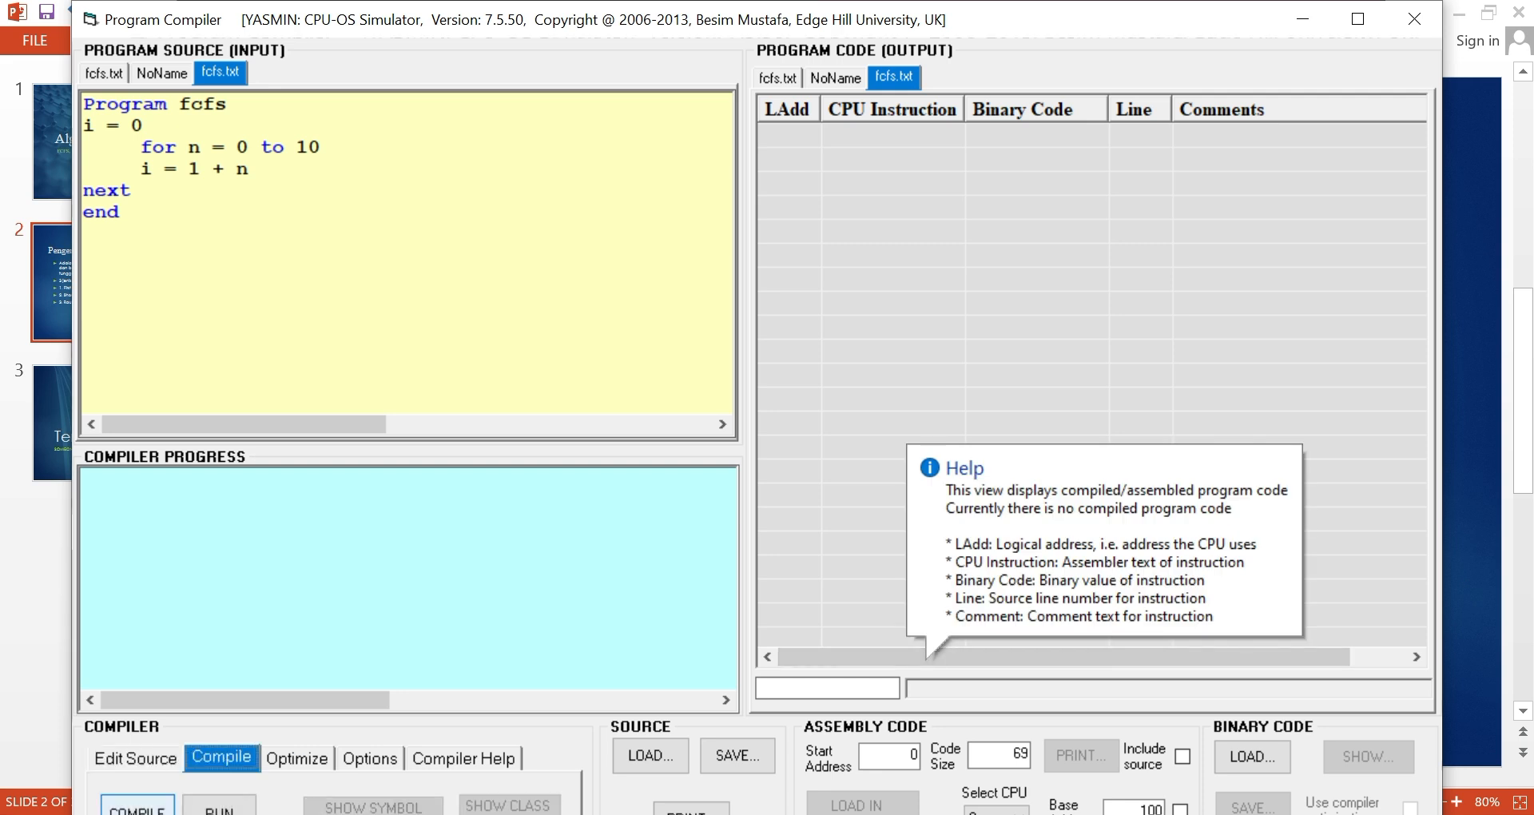
left_click(138, 807)
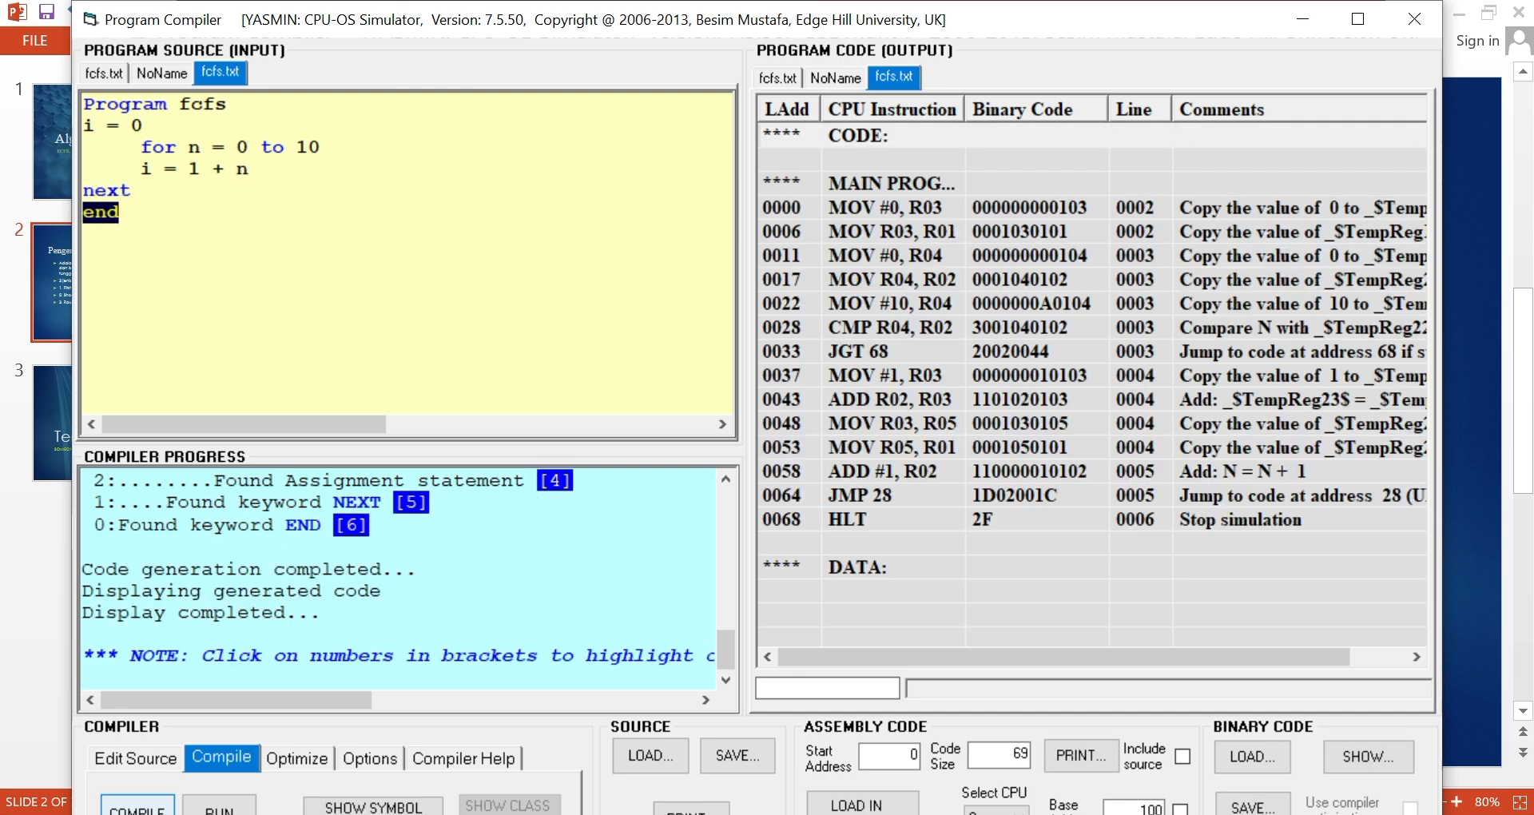
left_click(879, 135)
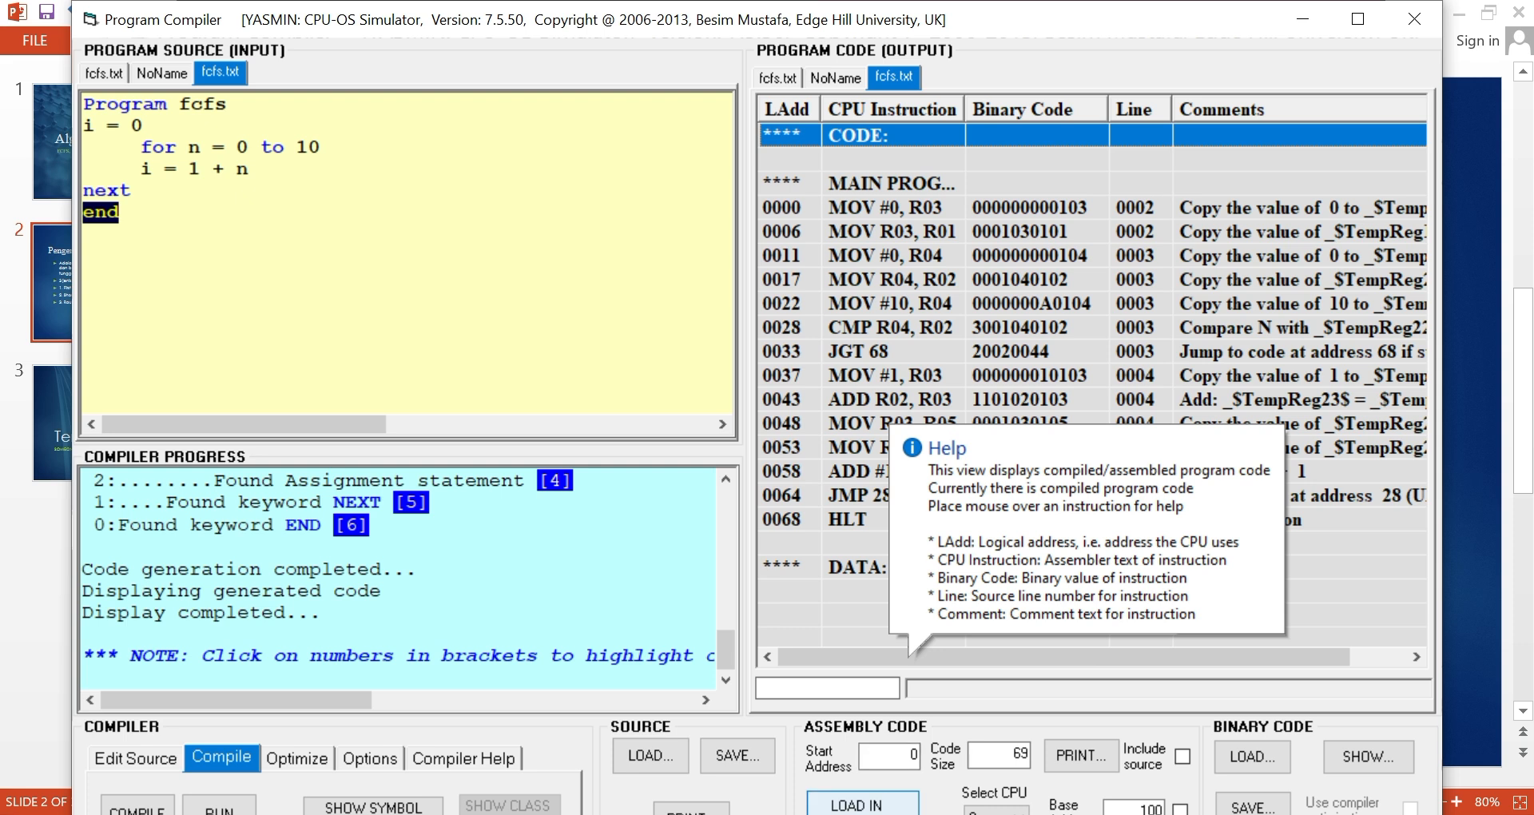
left_click(863, 805)
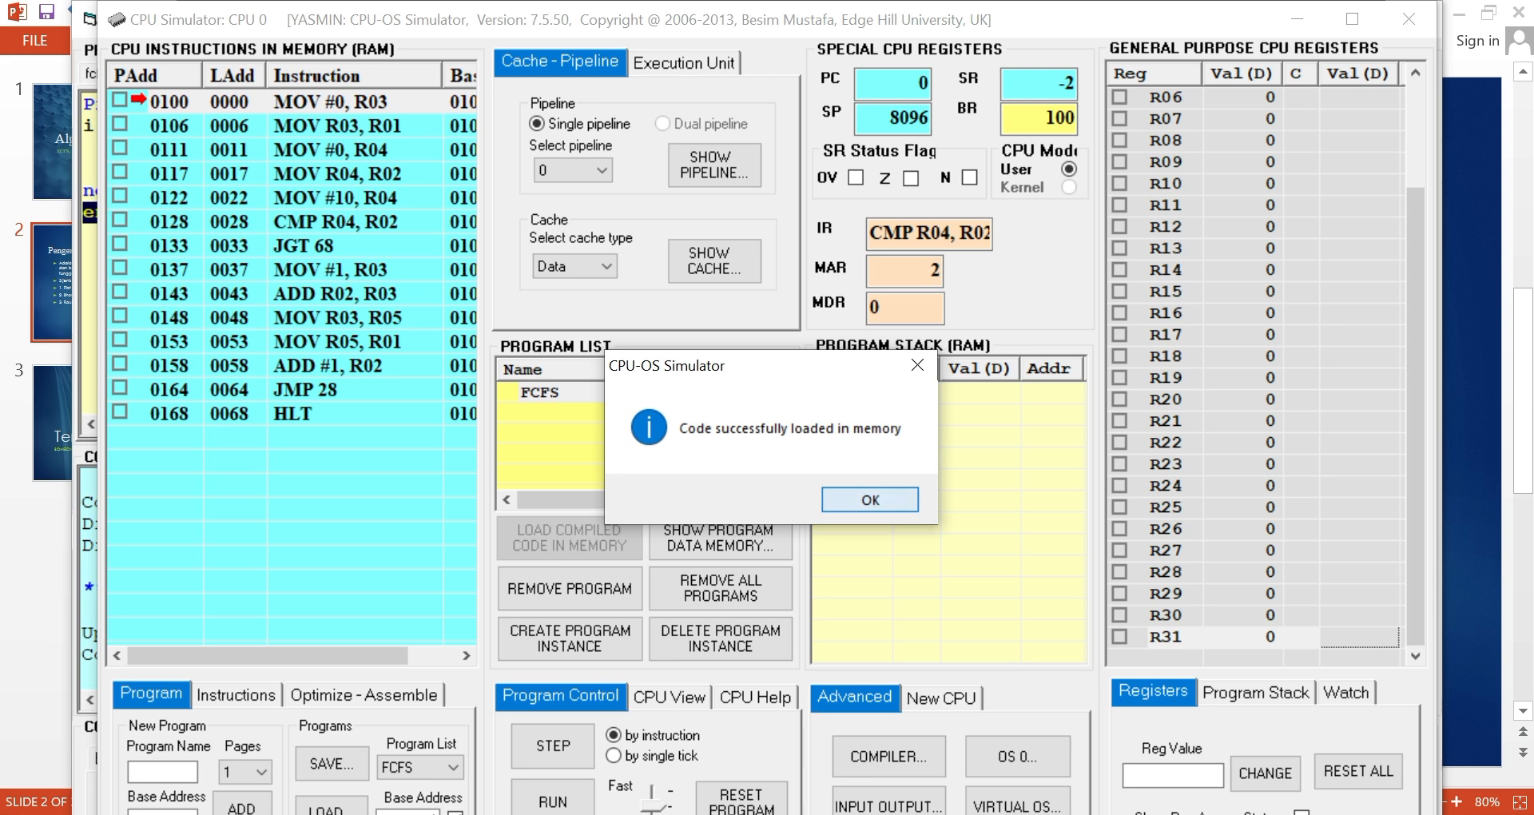
left_click(870, 499)
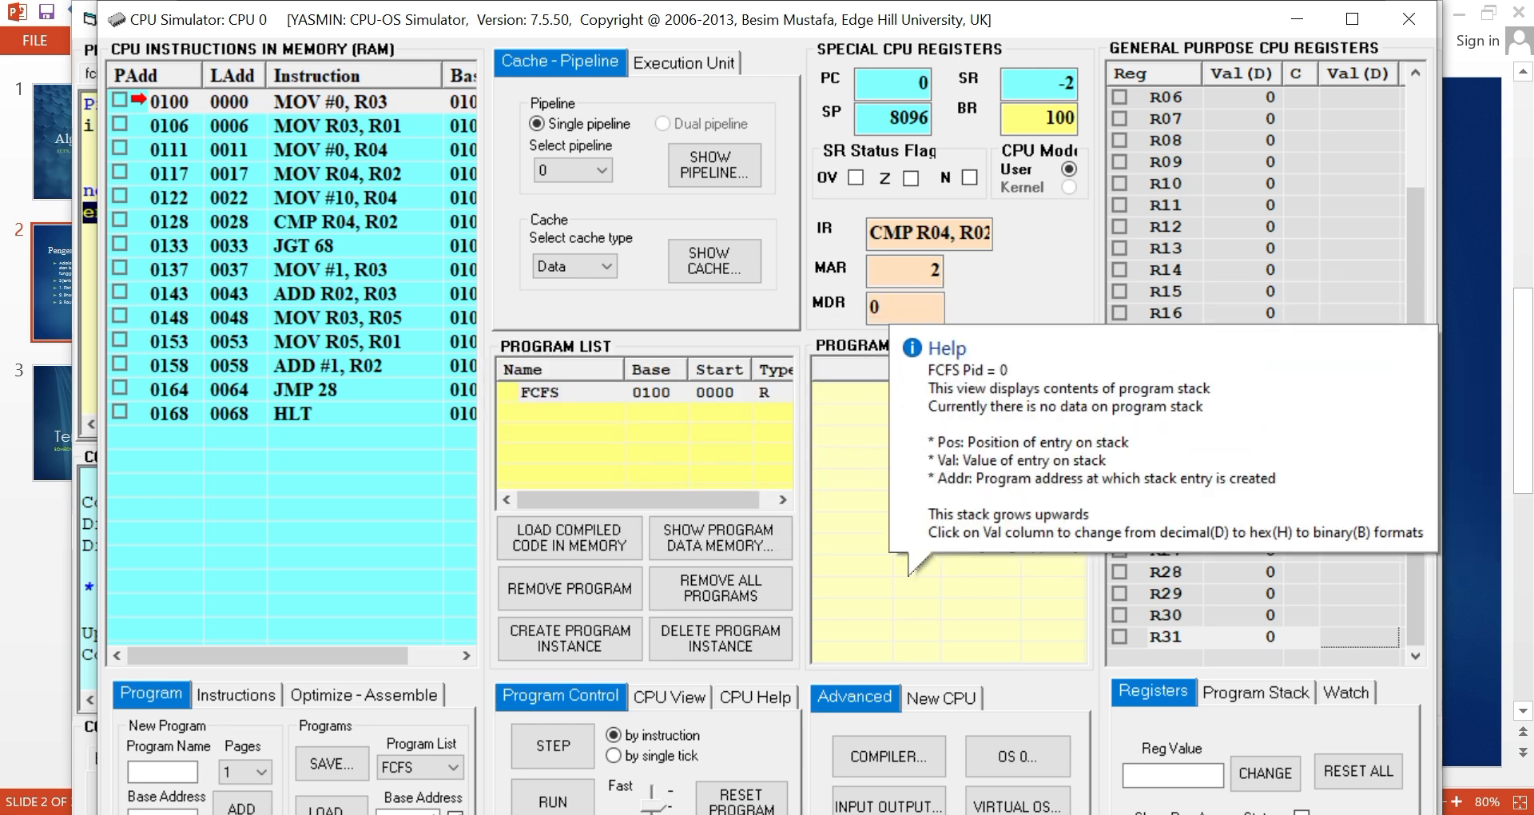
Open the OS simulator and set the scheduling policy to First-Come, First-Served (FCFS).
left_click(559, 392)
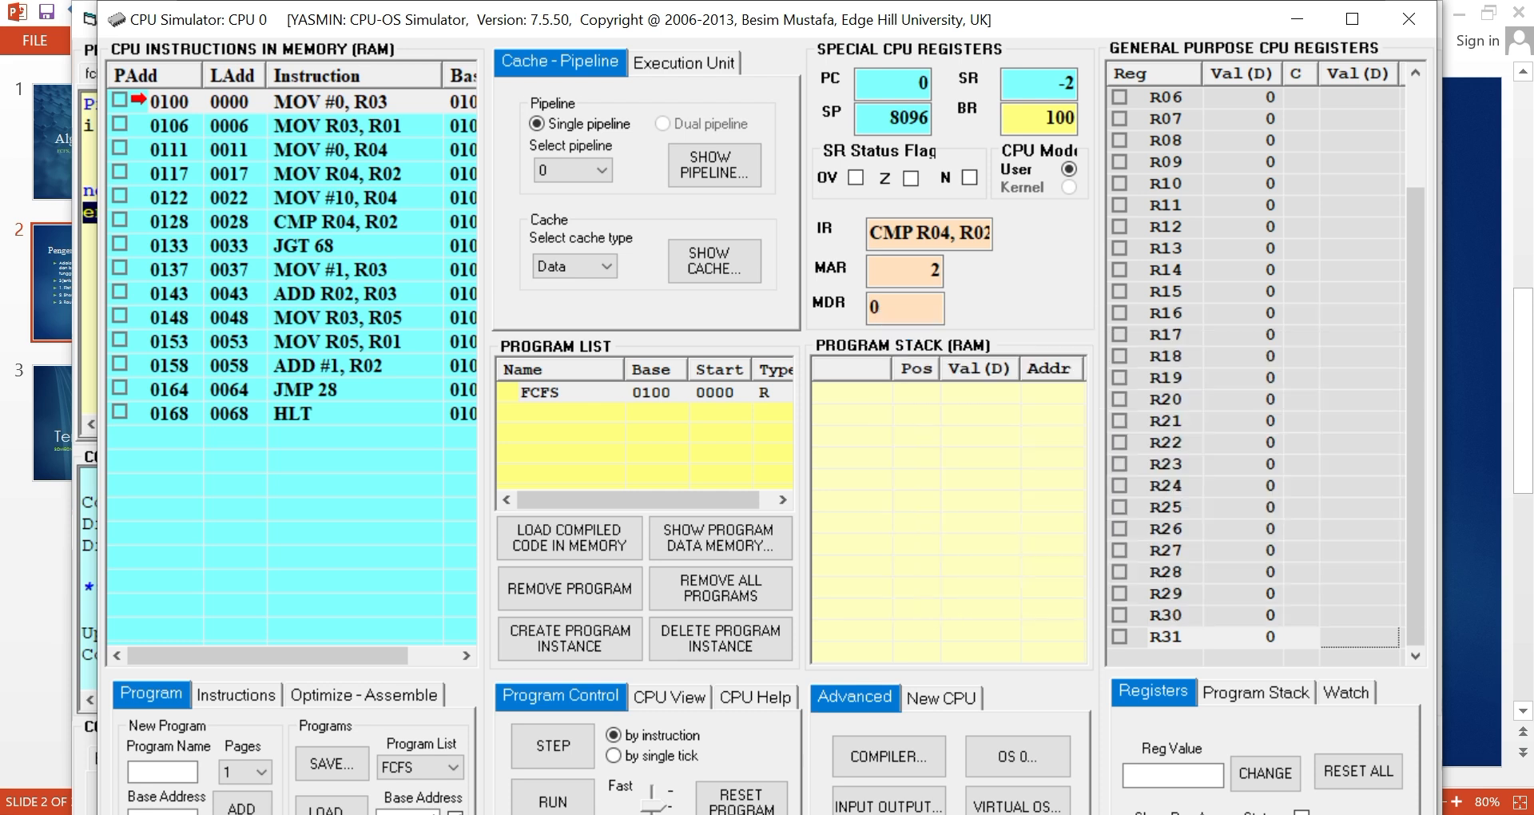
left_click(1166, 637)
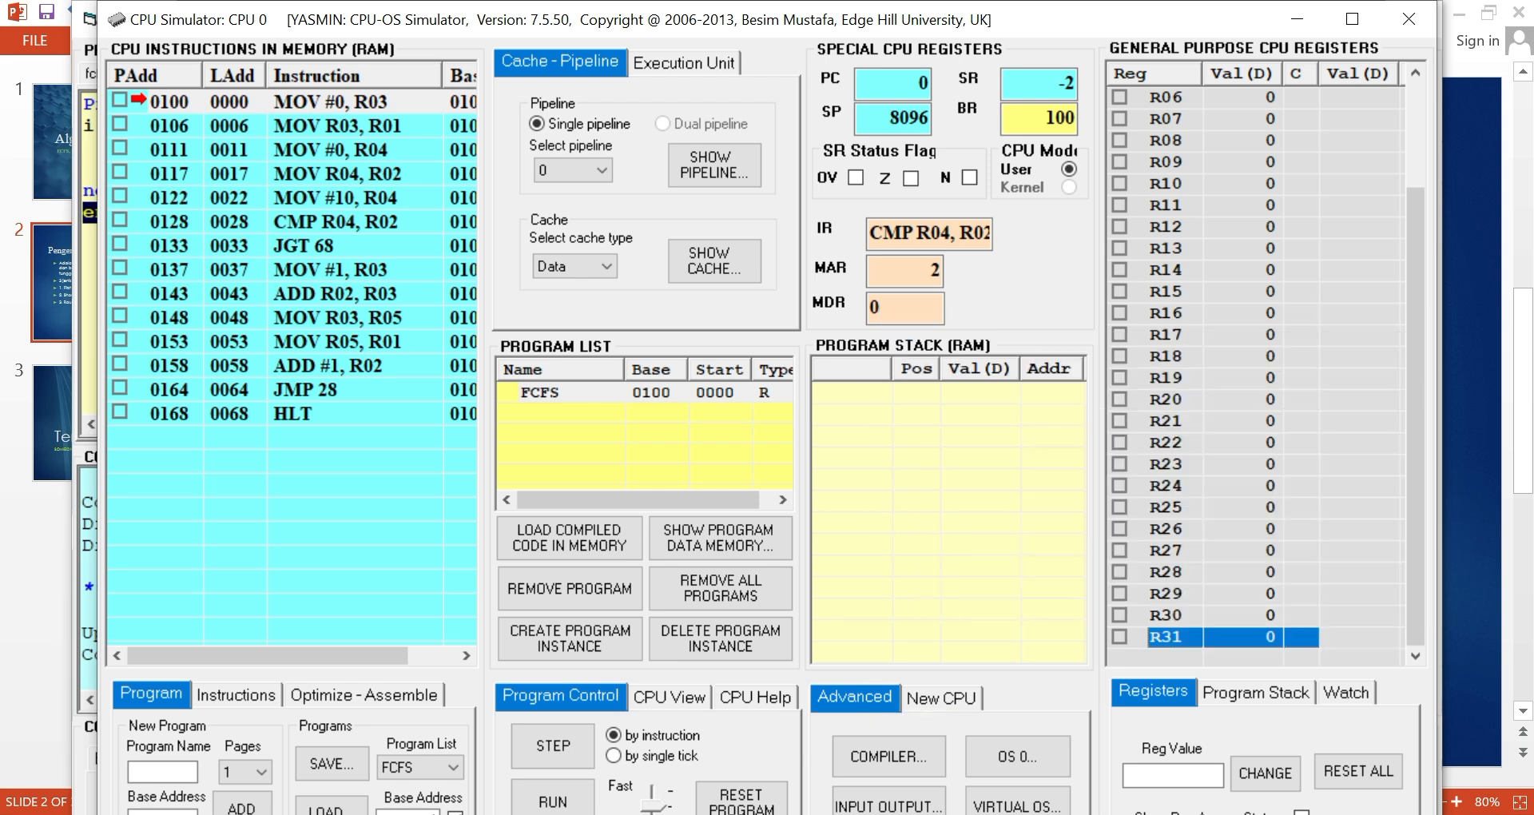
left_click(1017, 756)
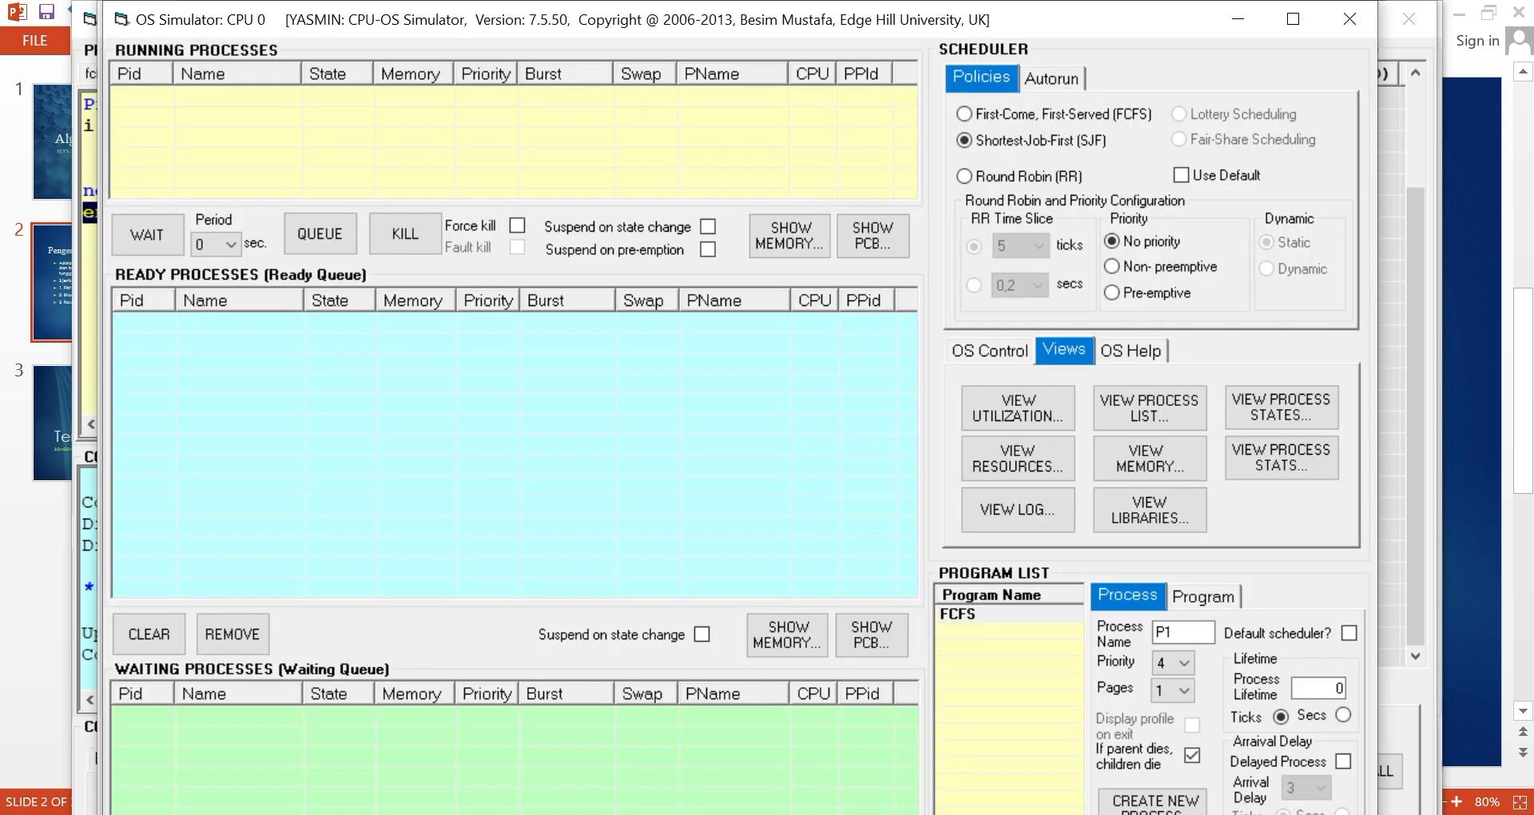
mouse_move(696, 480)
left_click(964, 113)
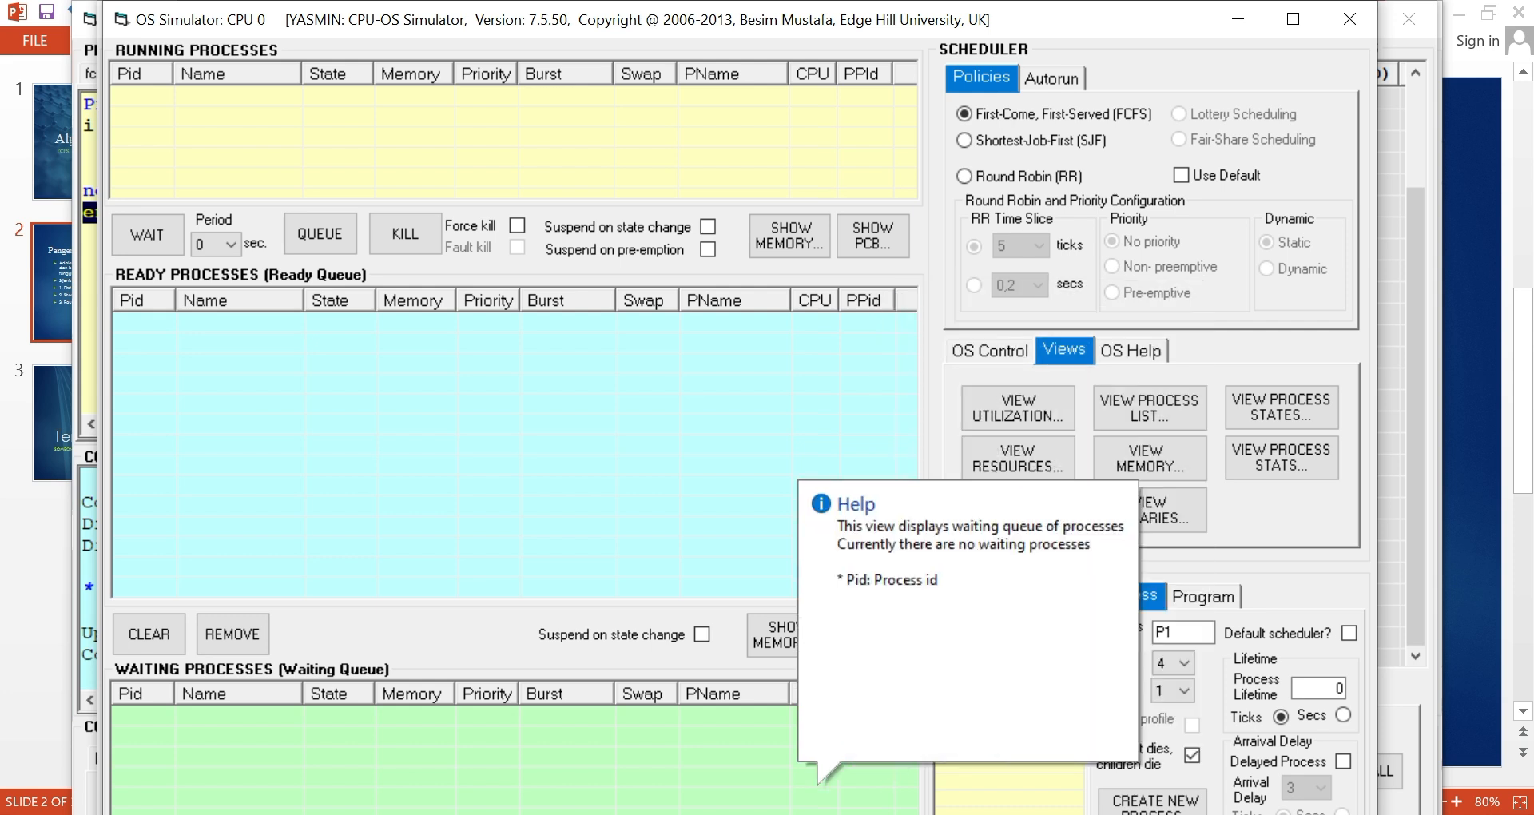
Consult the process table in Excel and create process P1 from it with priority 2 and a lifetime of 5 seconds.
left_click(793, 814)
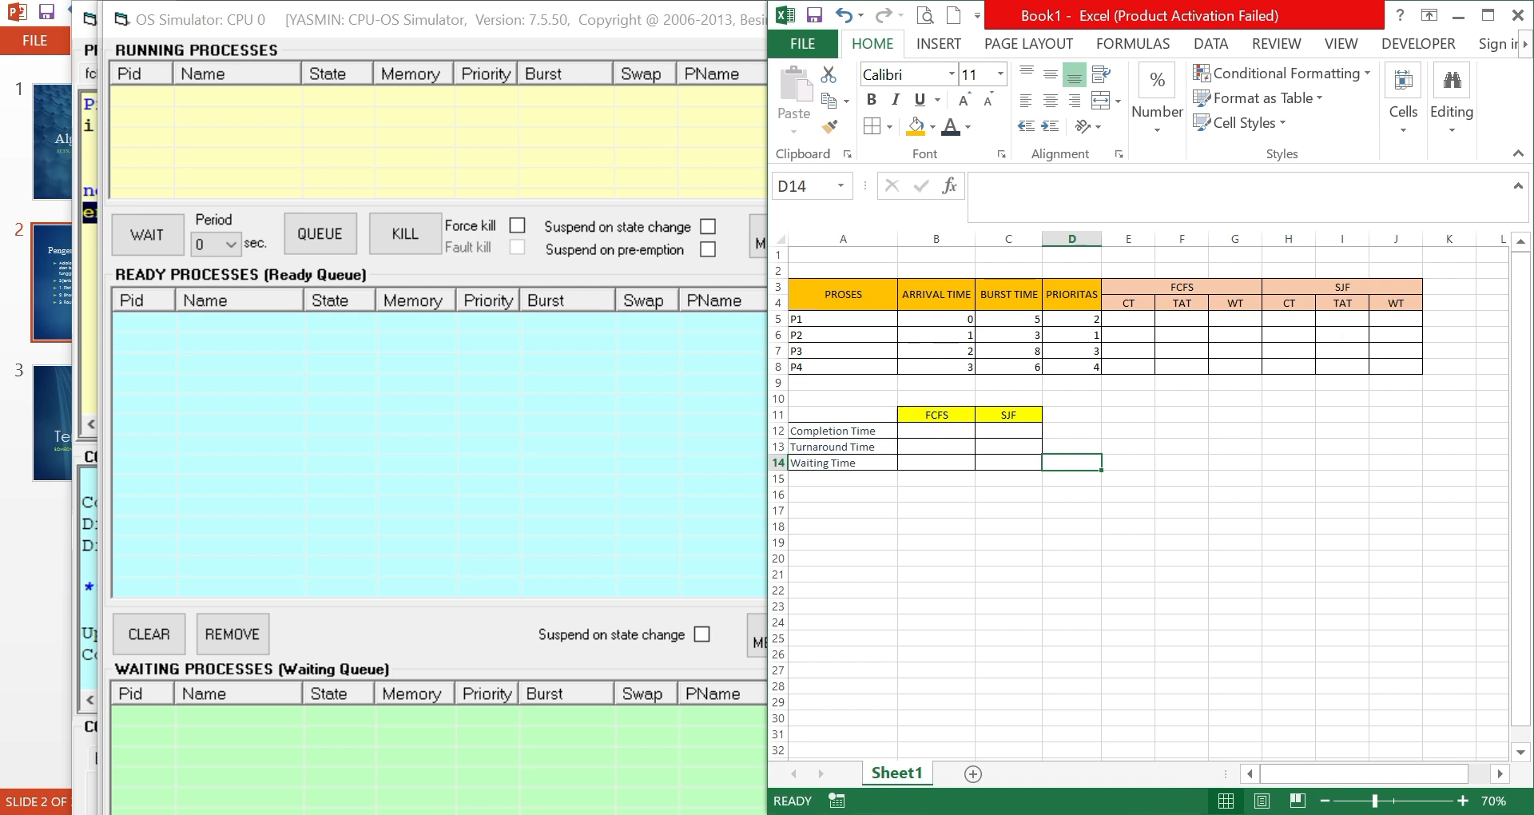
left_click(735, 363)
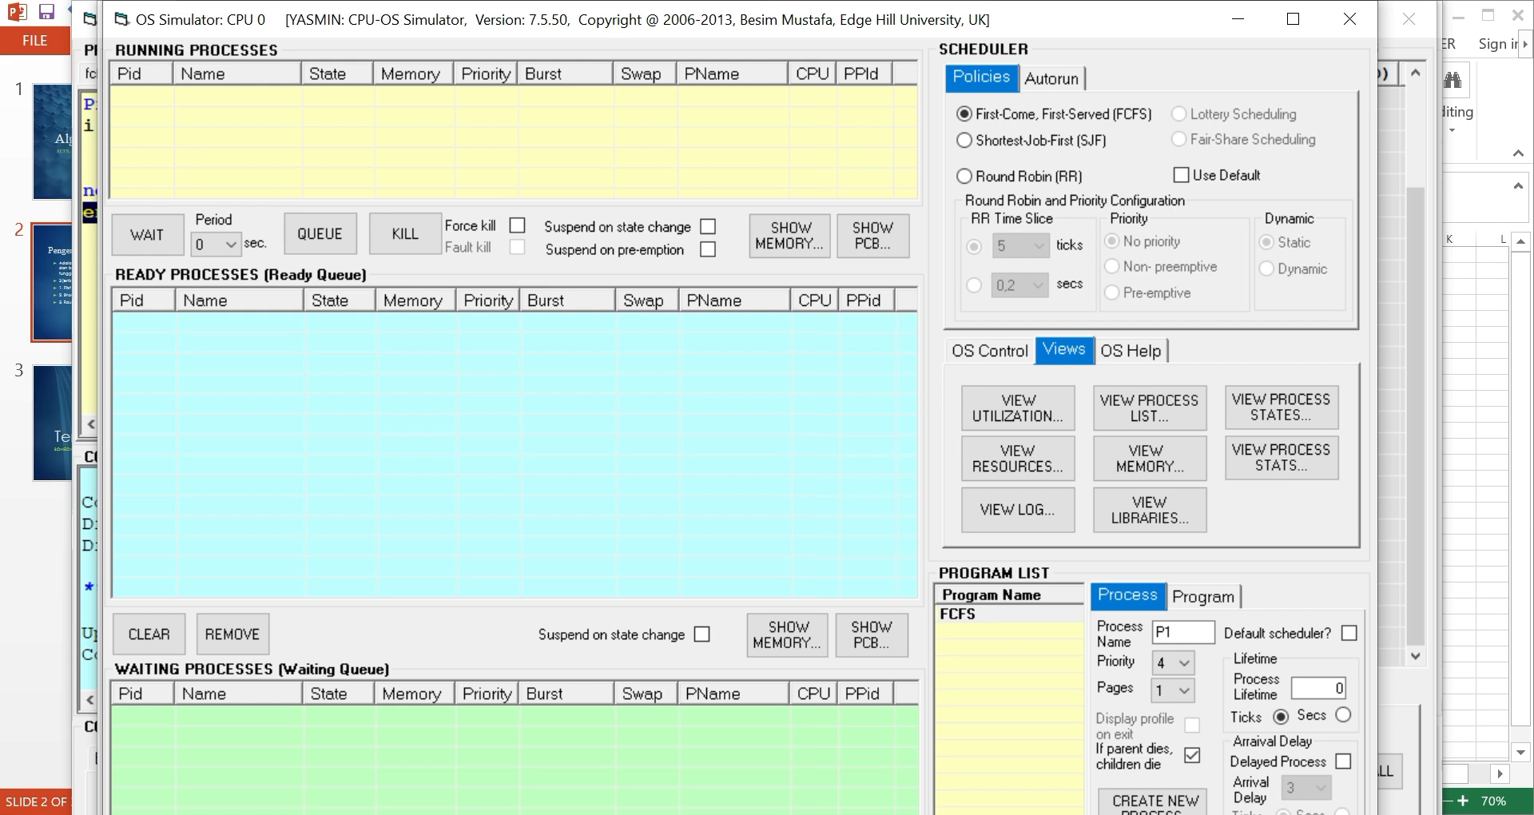
left_click(1183, 662)
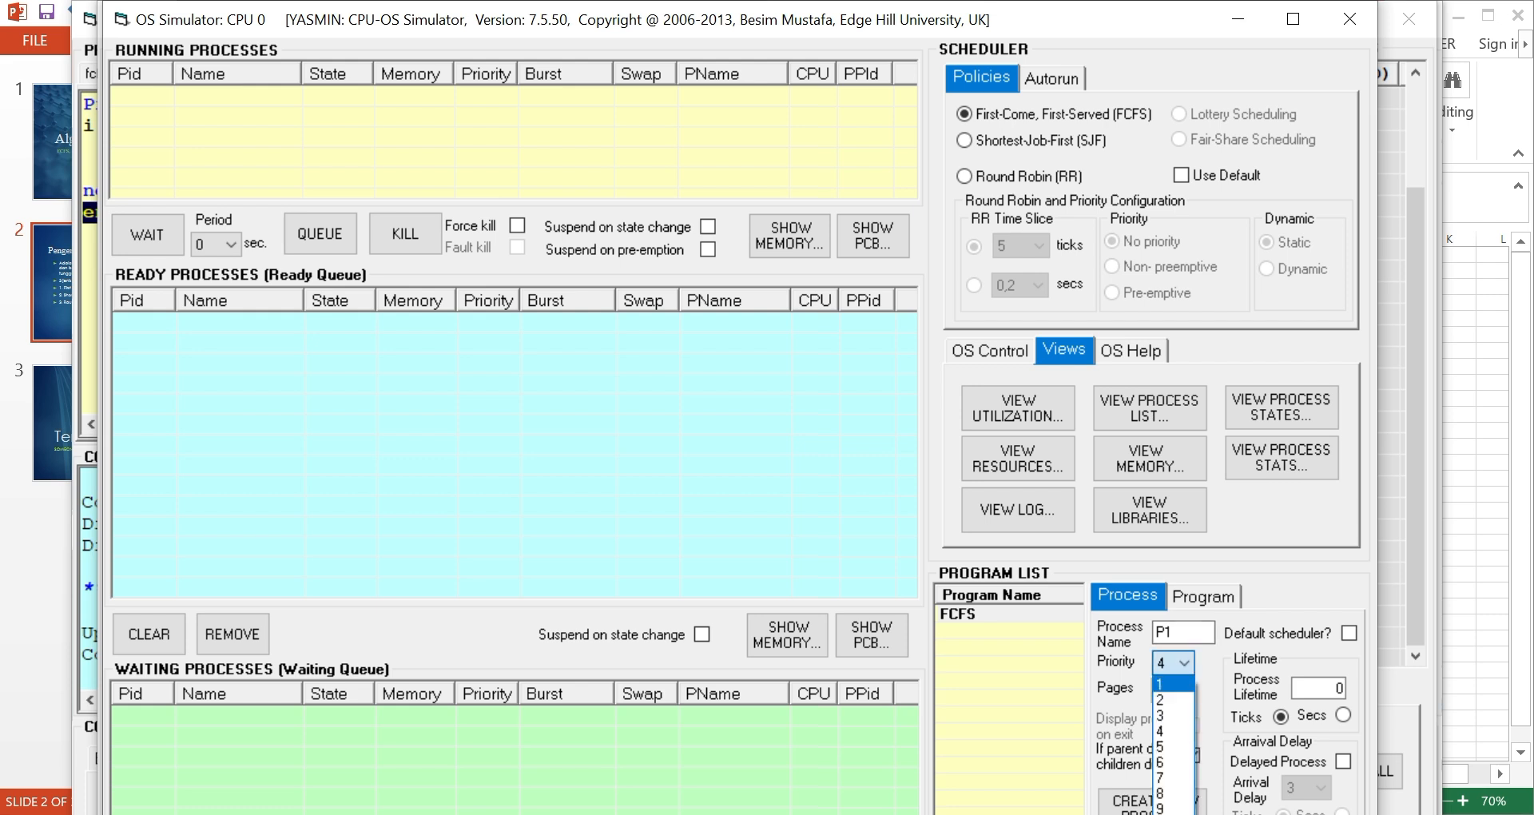
left_click(1171, 699)
double_click(1339, 688)
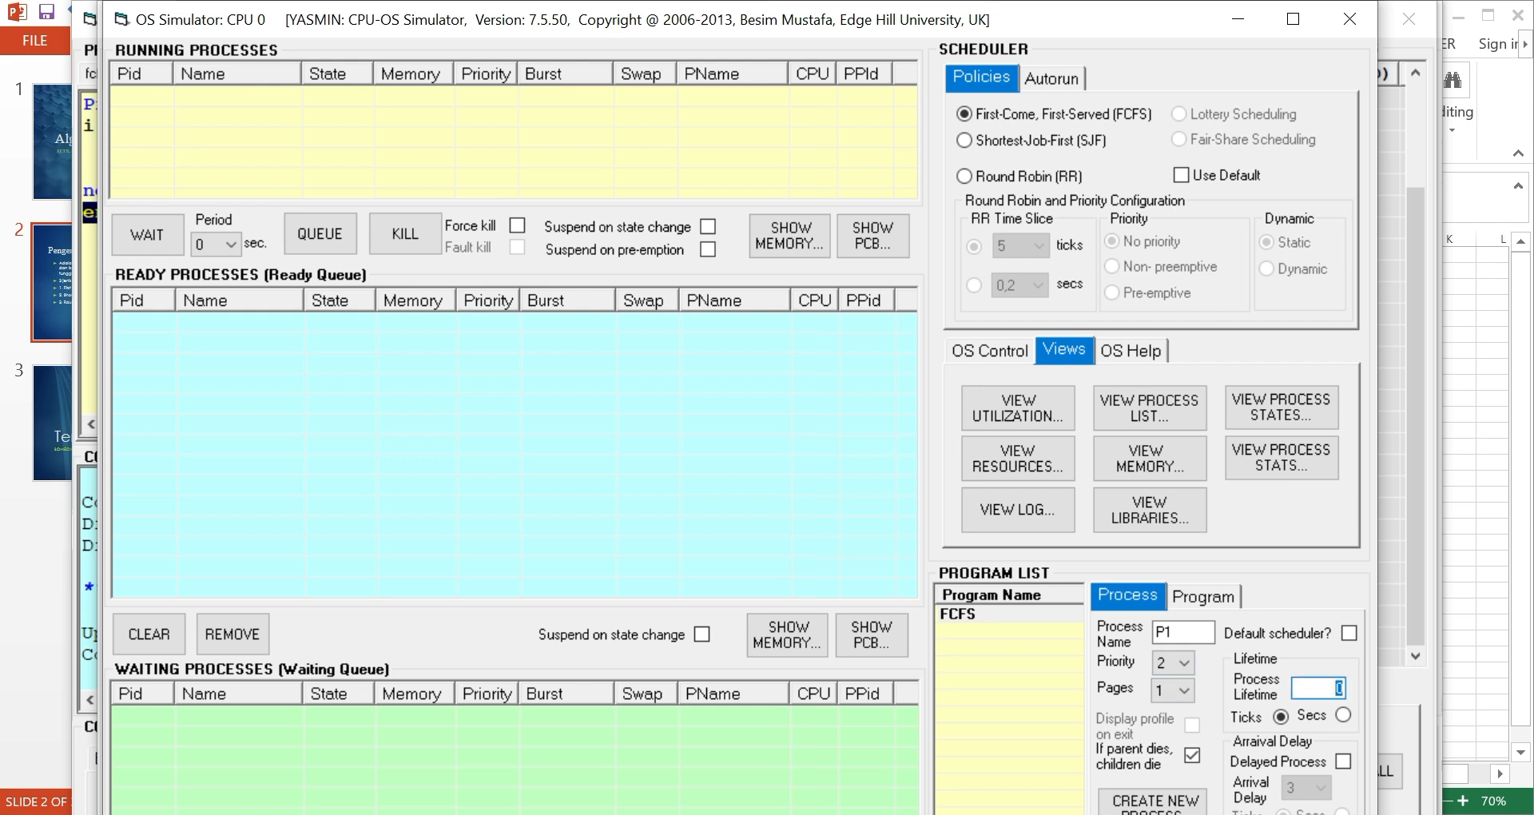
type("5")
left_click(1343, 715)
left_click(1153, 801)
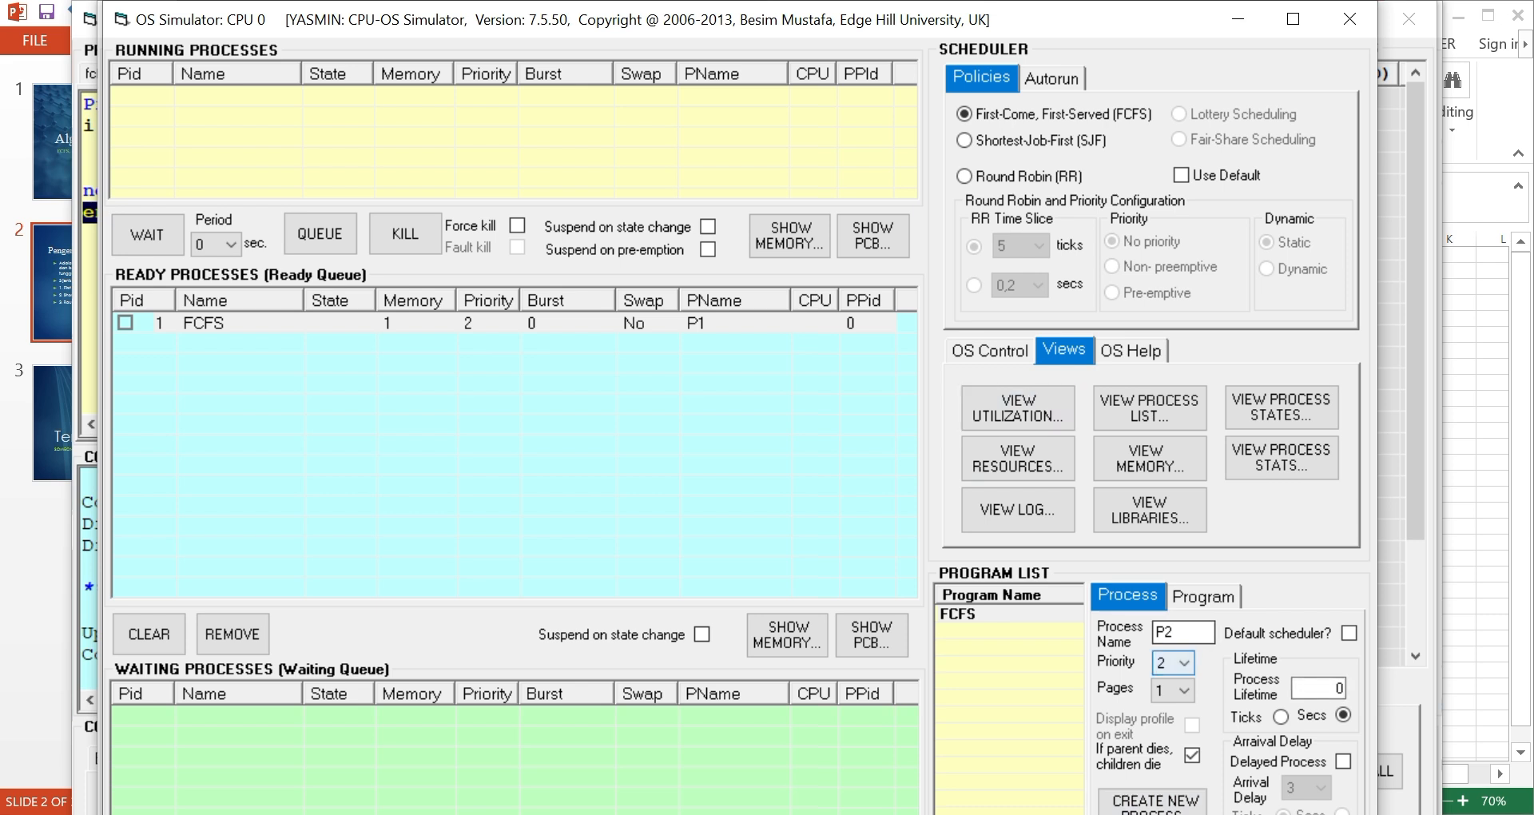
Create process P2 with priority 1, a lifetime of 3 seconds and an arrival delay of 1.
left_click(1173, 662)
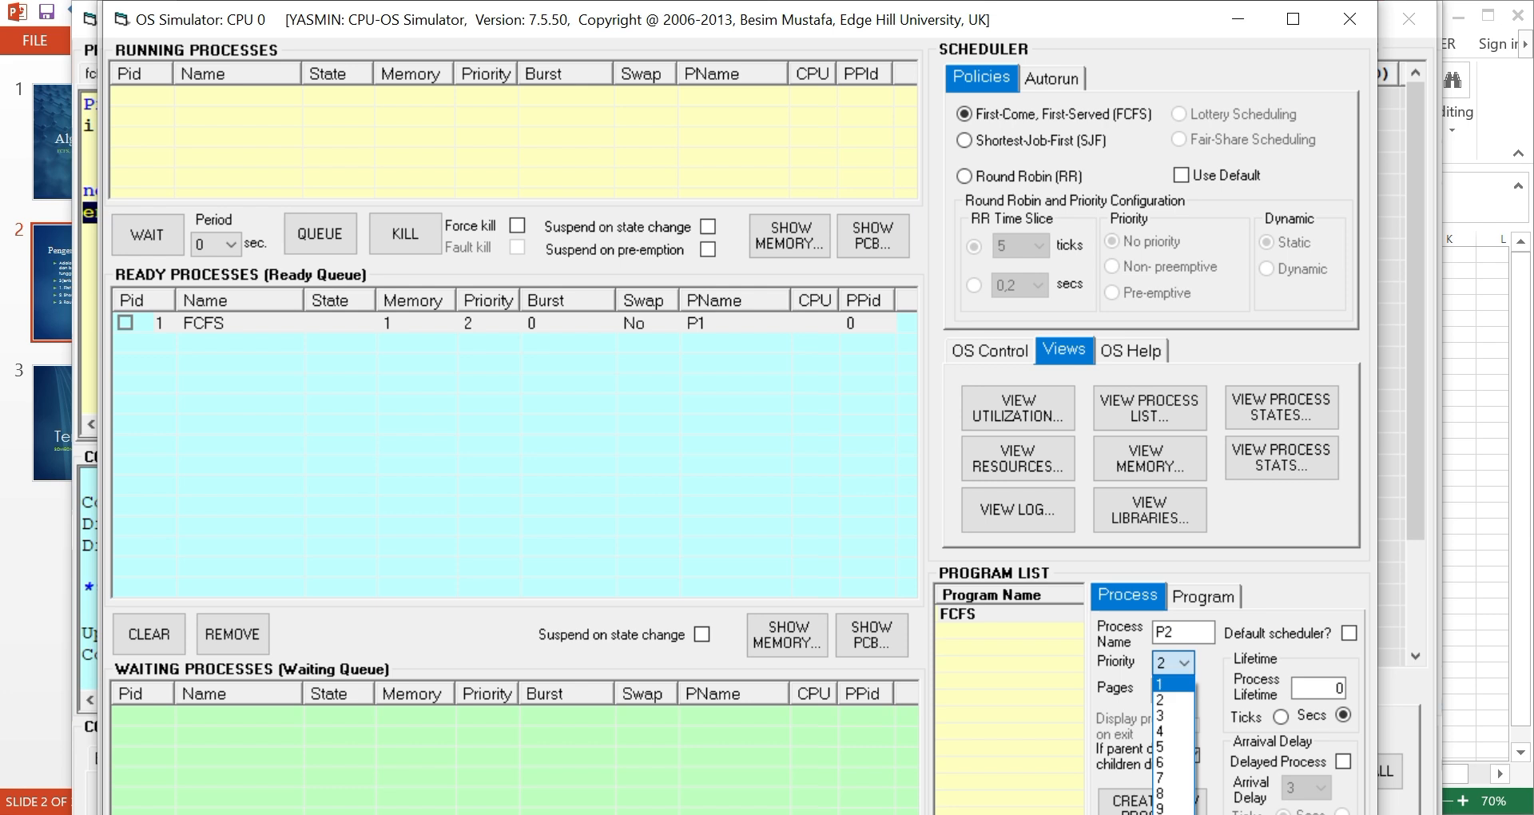
left_click(1168, 684)
left_click(1319, 689)
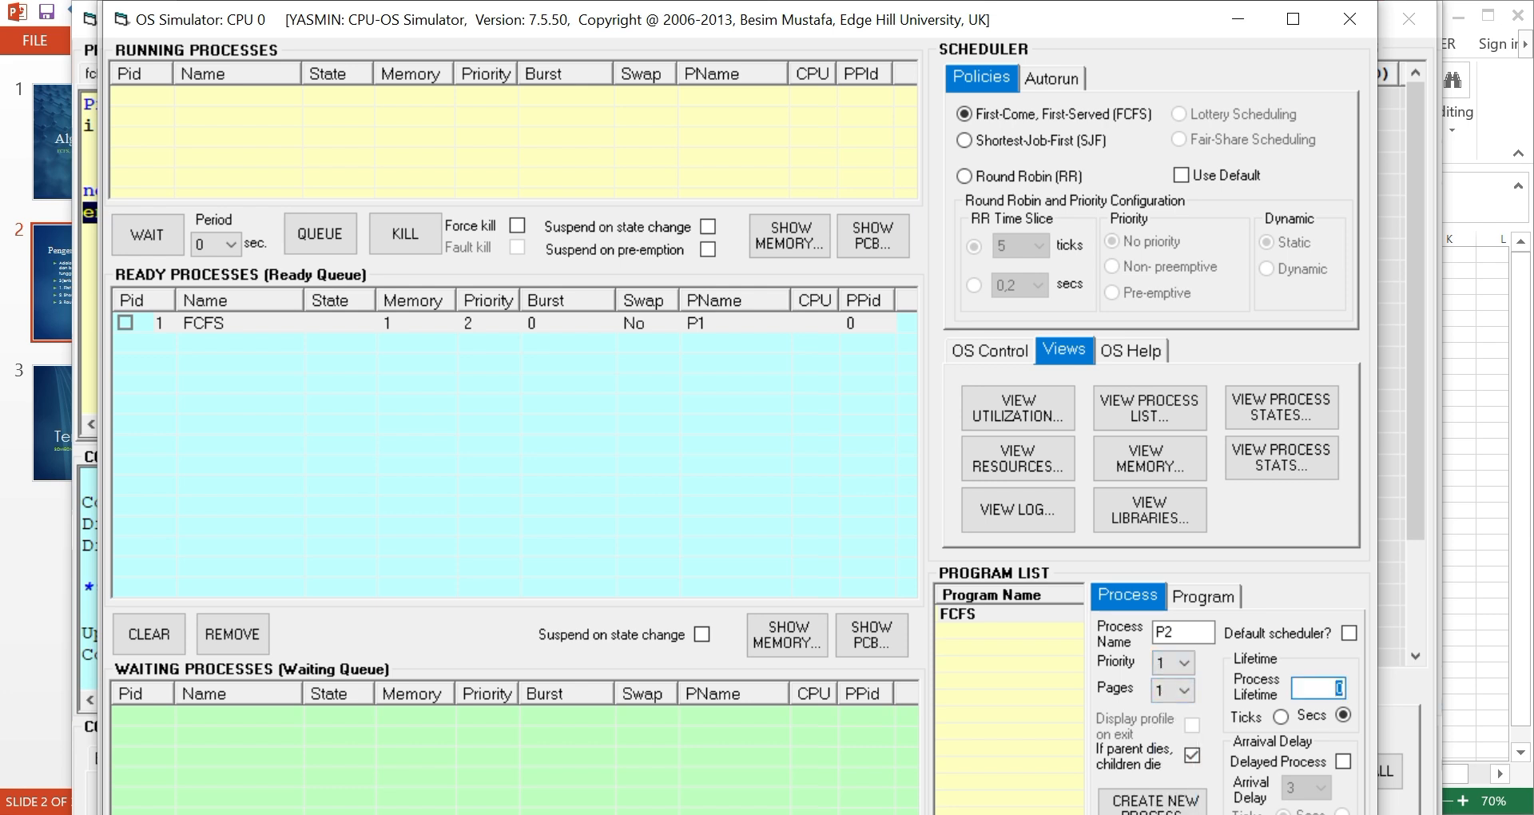
type("3")
left_click(1343, 760)
left_click(1320, 788)
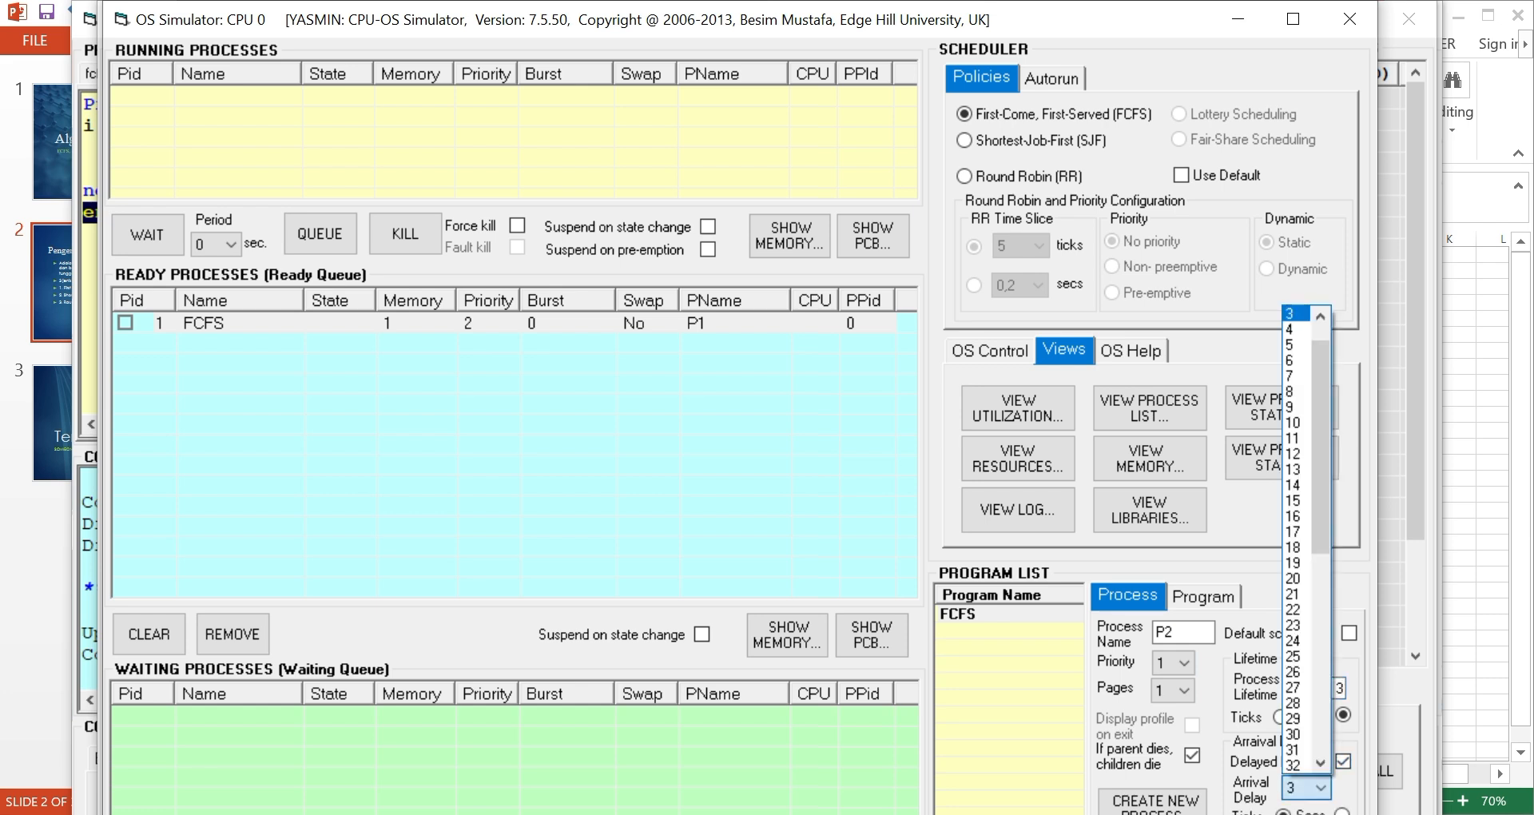
scroll(1294, 535, "up", 1)
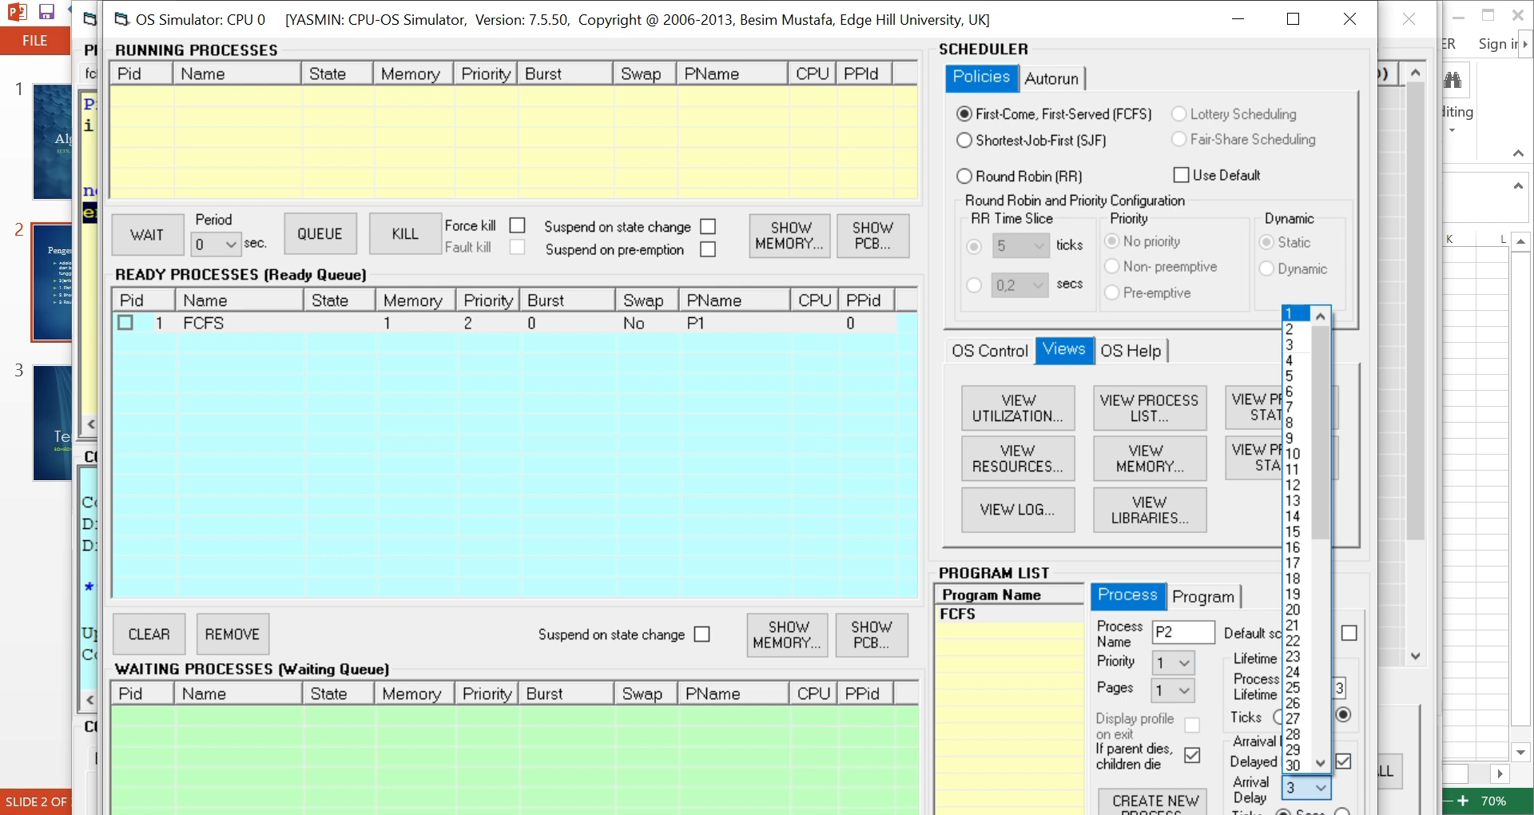
left_click(1291, 313)
left_click(1153, 806)
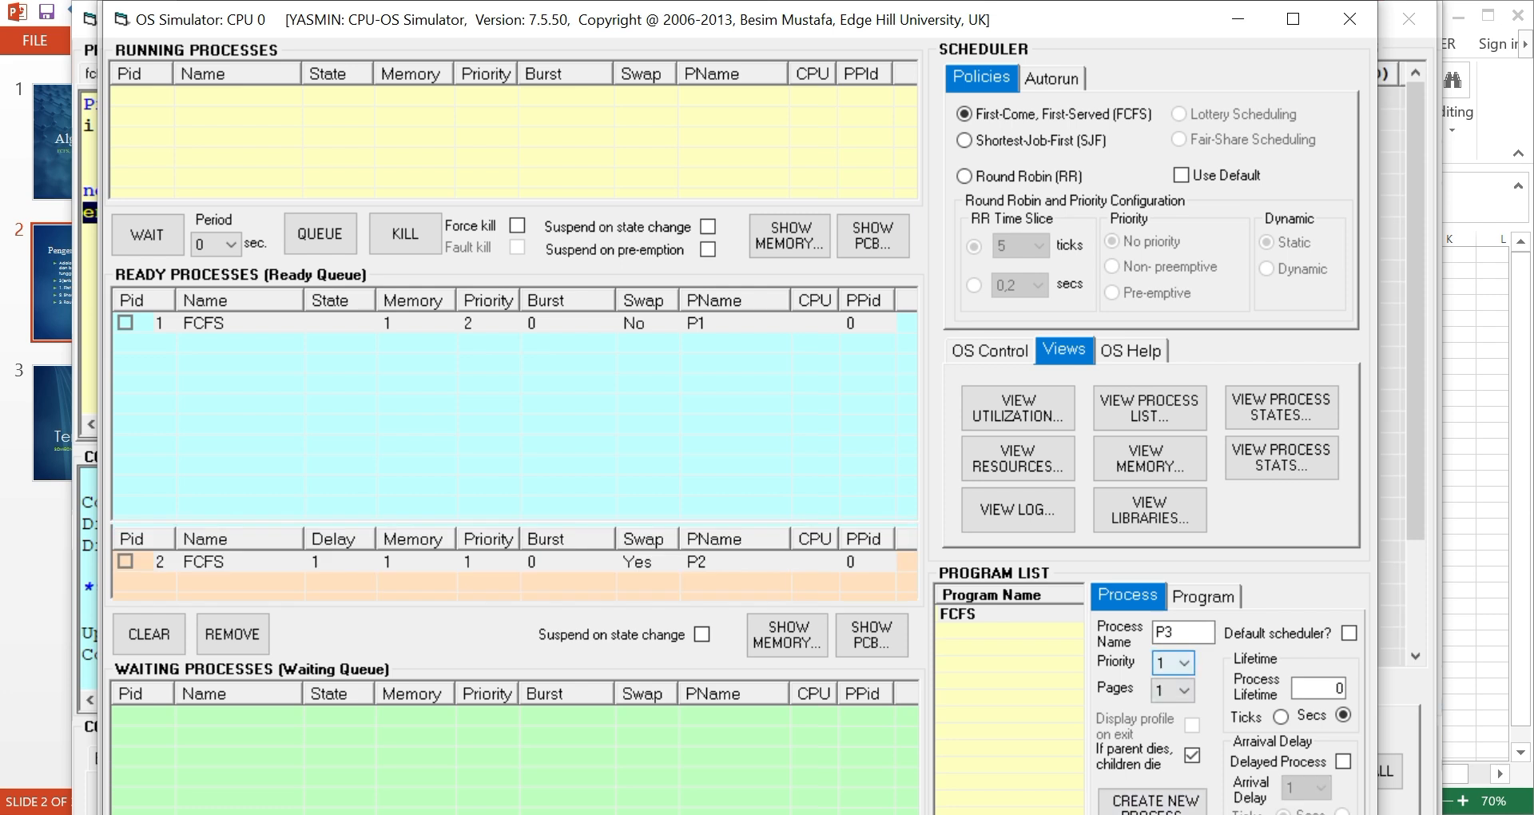
Create process P3 with priority 3, a lifetime of 8 seconds and an arrival delay of 2.
left_click(1173, 663)
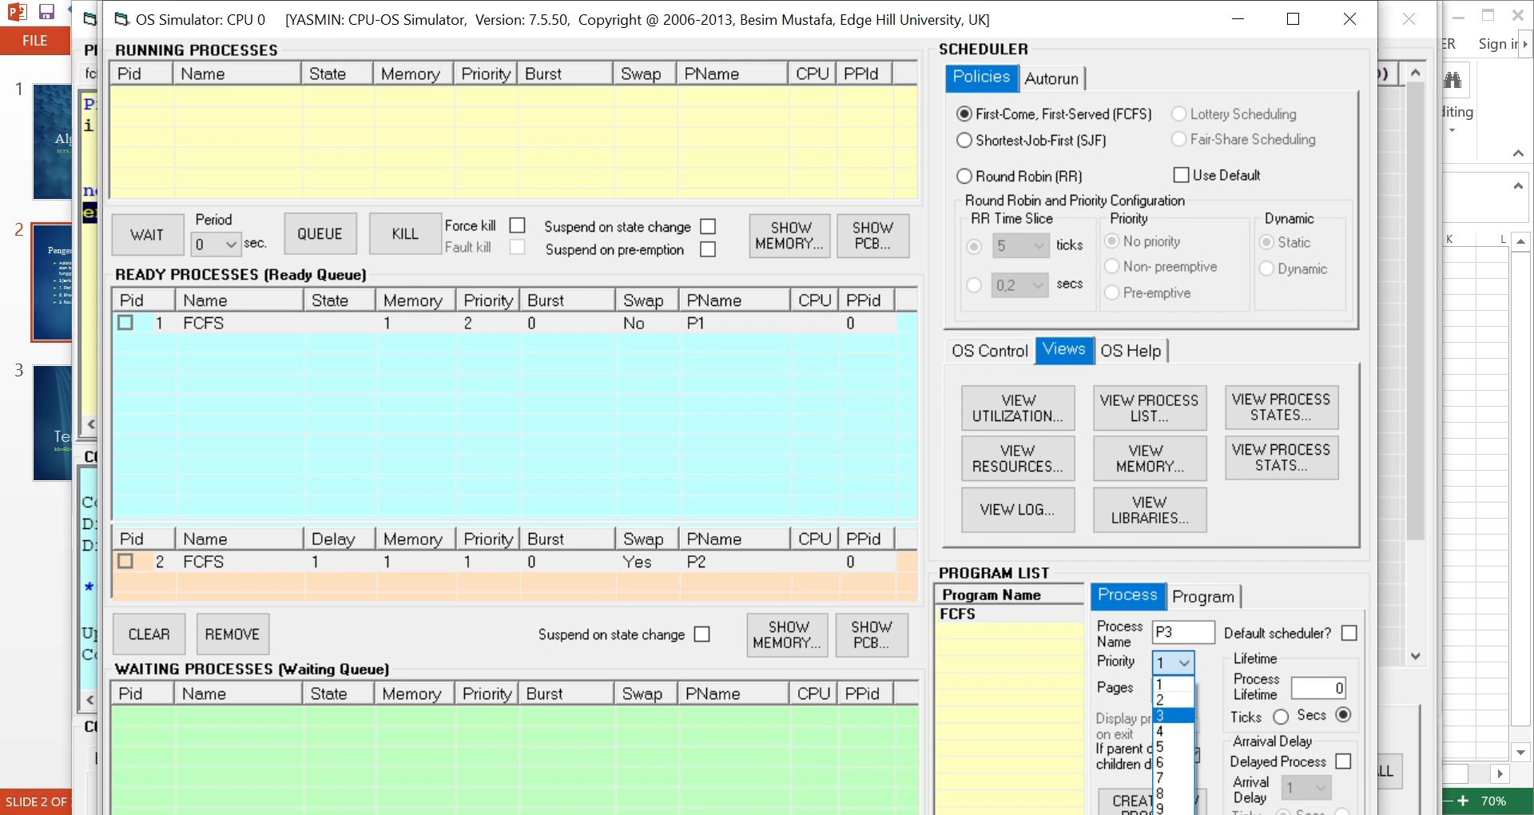
left_click(1172, 716)
left_click(1340, 688)
double_click(1339, 688)
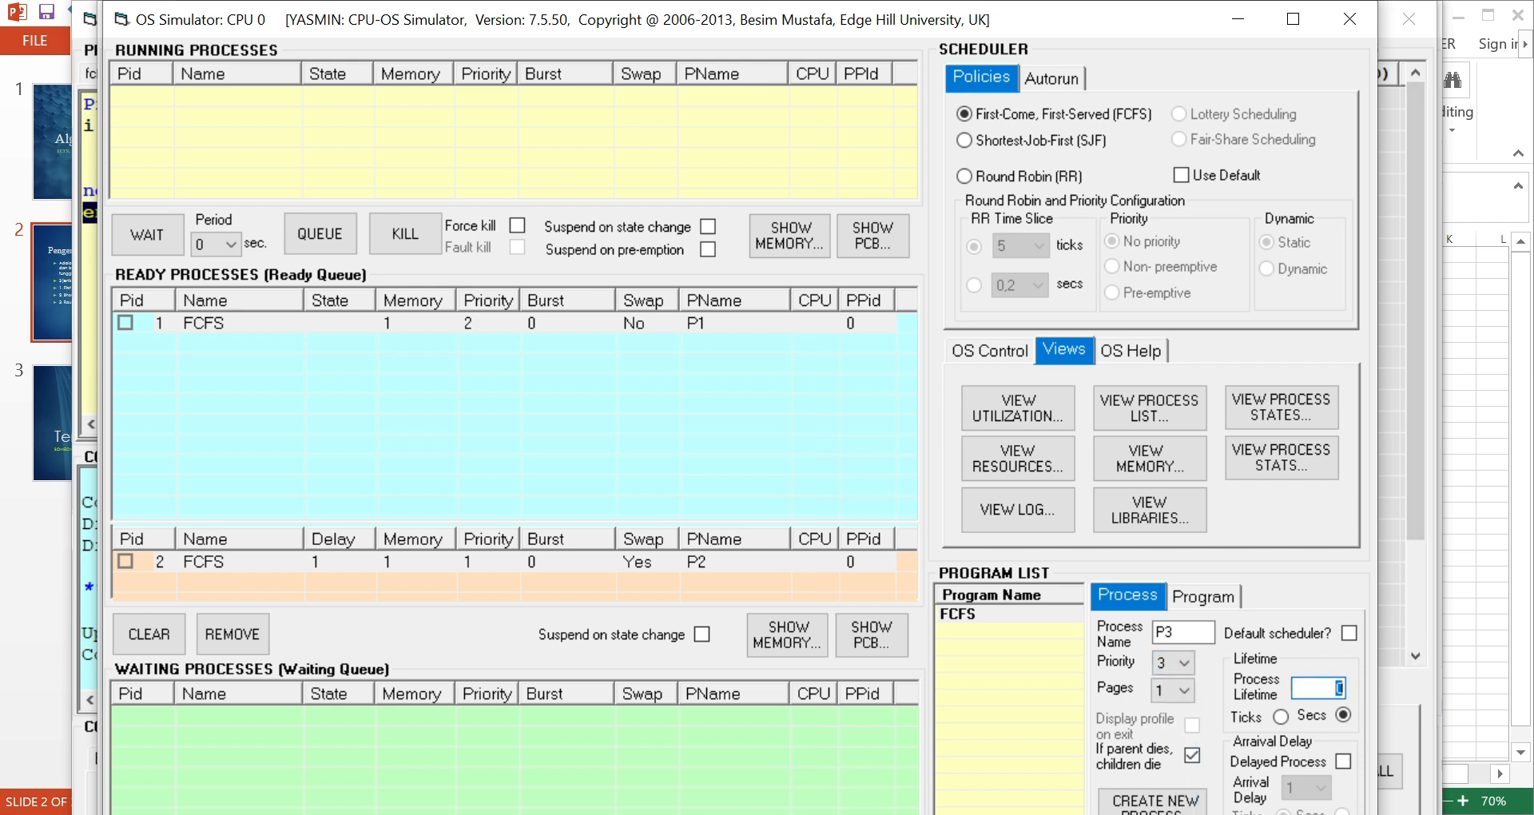
type("5")
left_click(1344, 761)
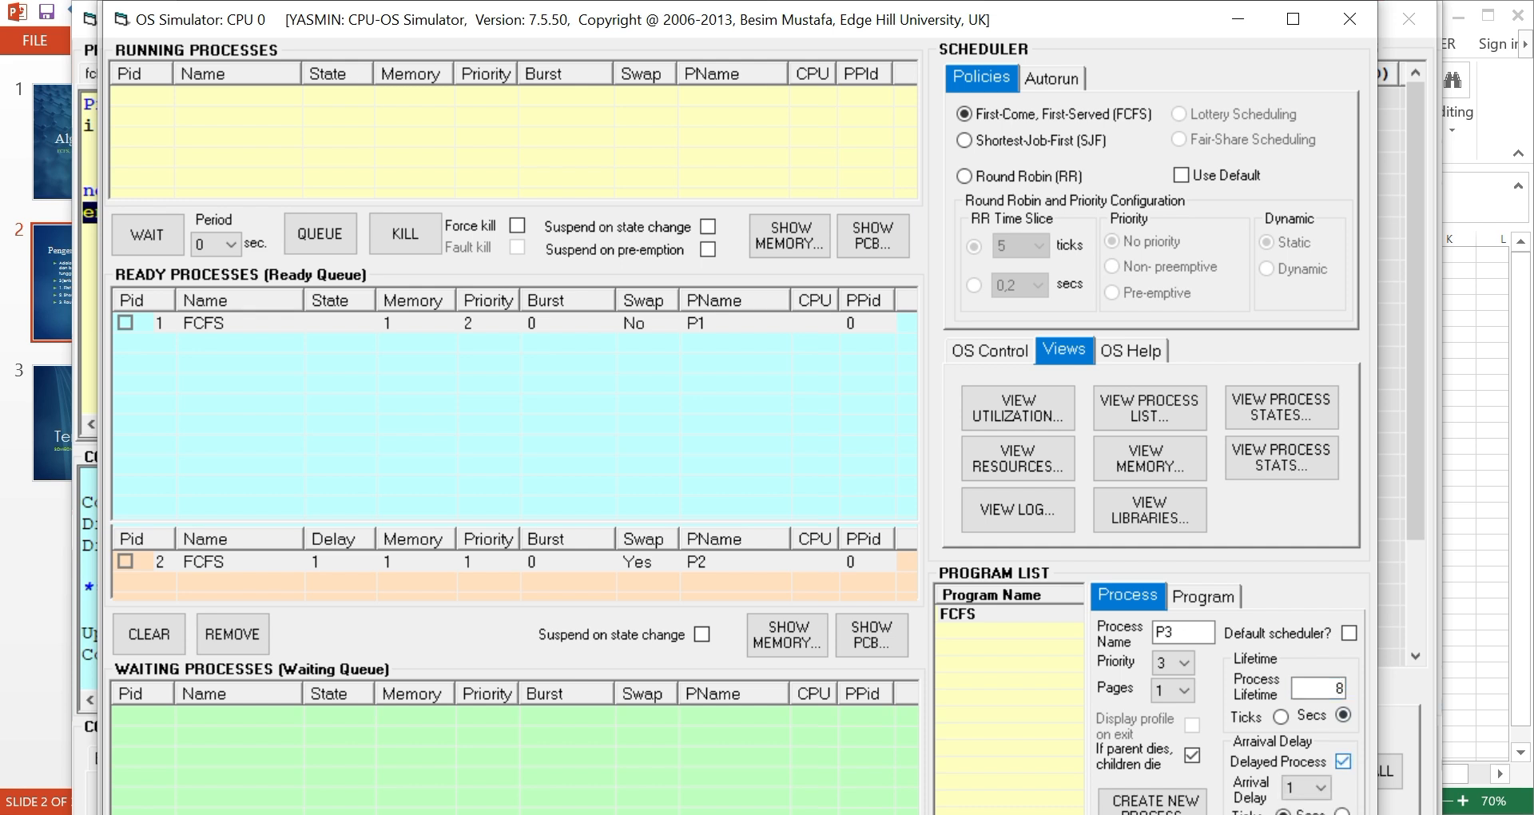
left_click(1320, 787)
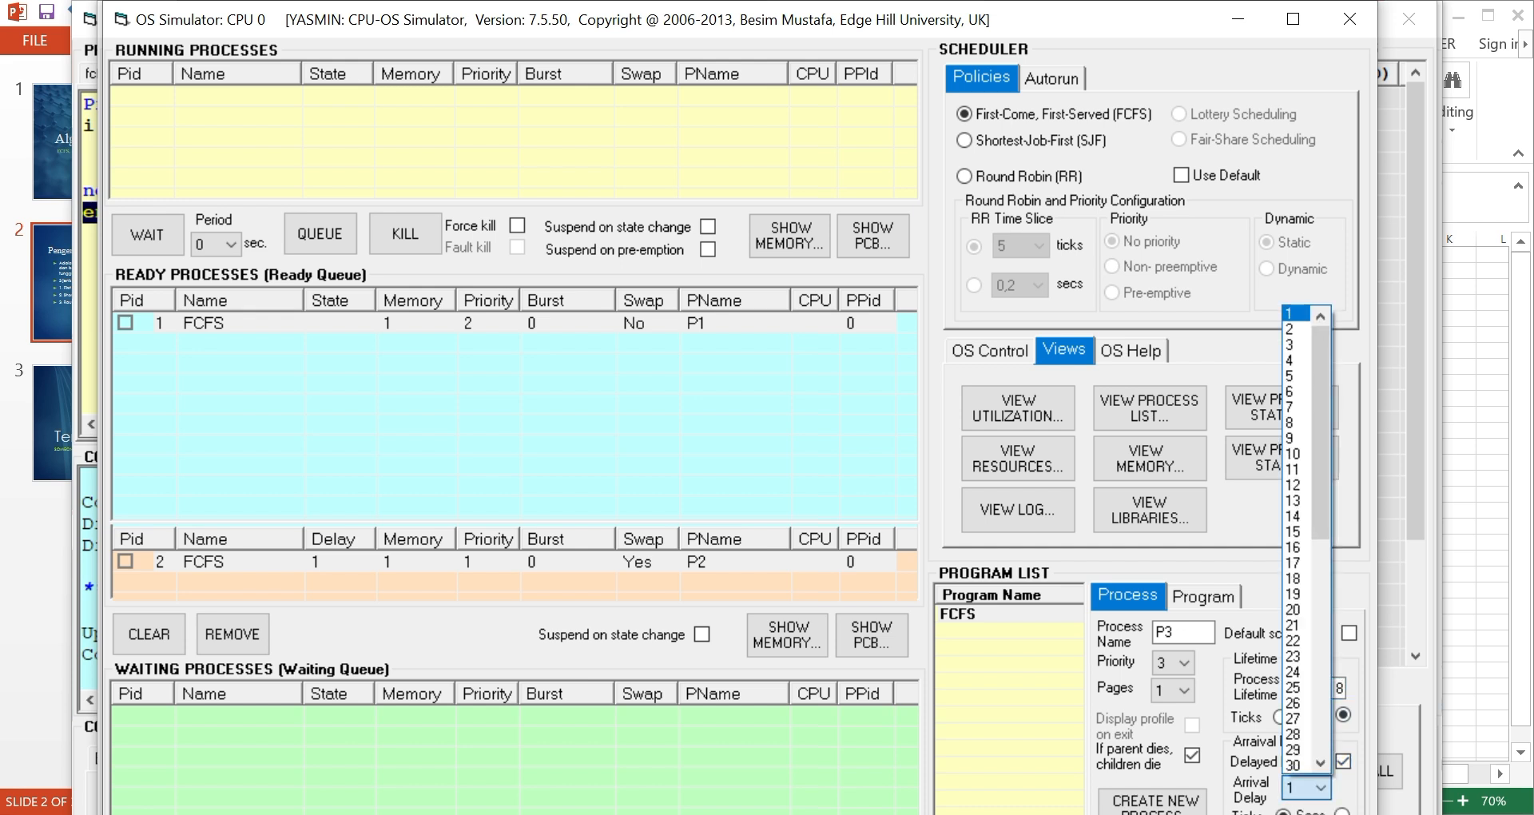
left_click(1294, 314)
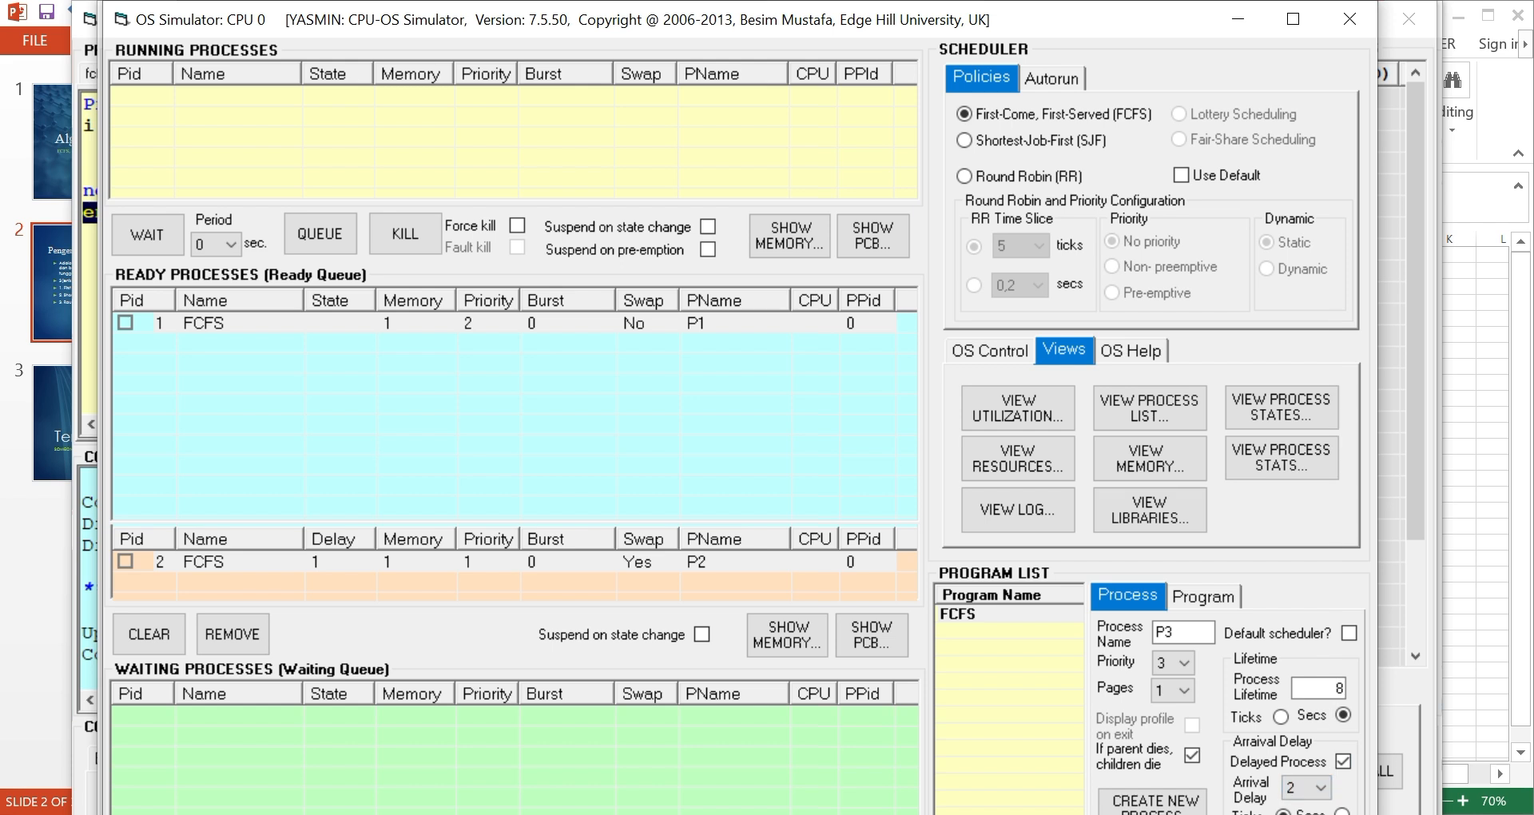
left_click(1152, 804)
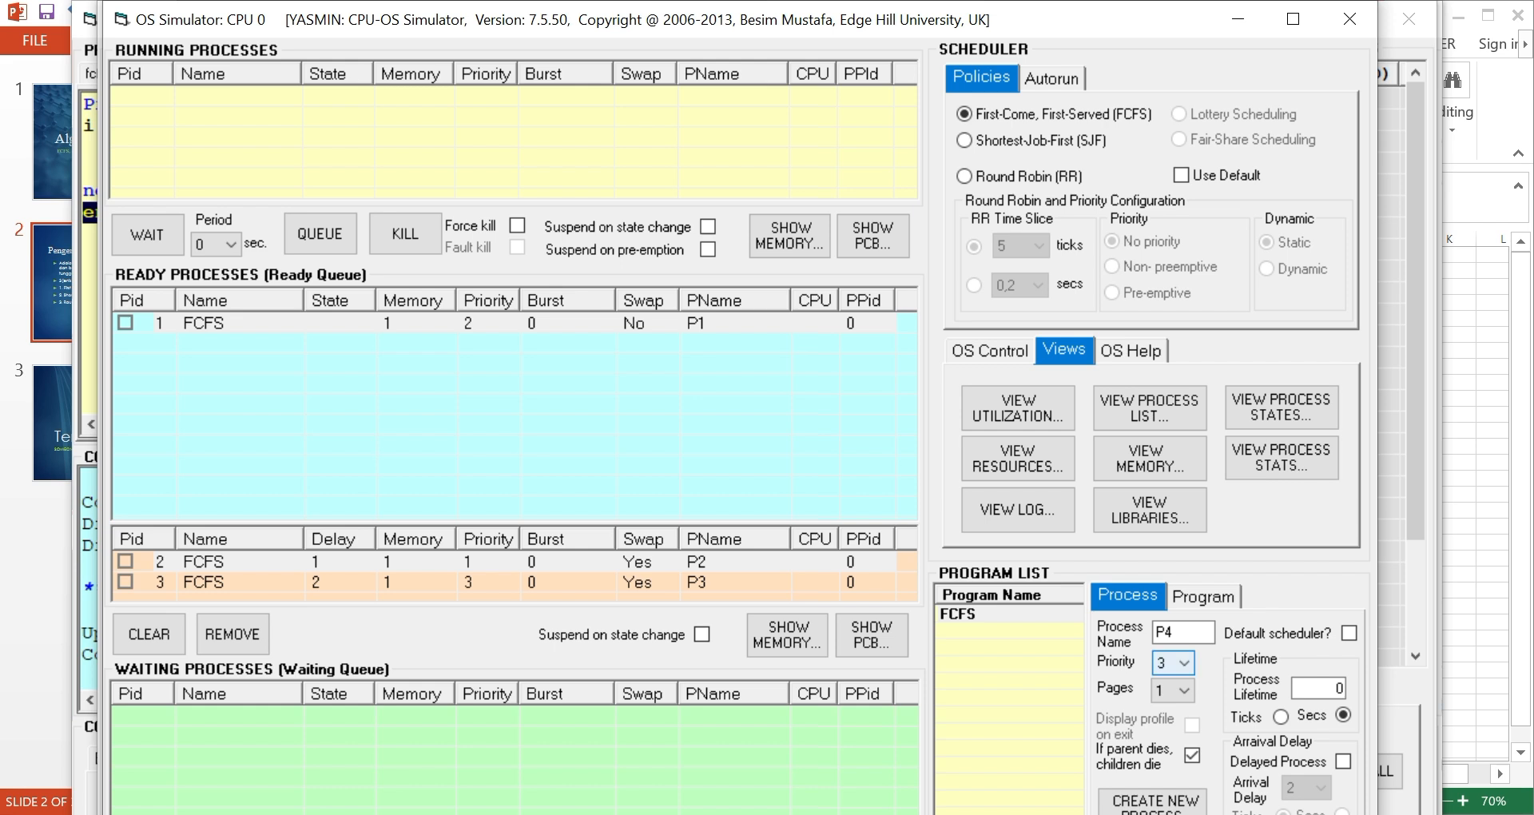
Create process P4 with priority 4, a lifetime of 6 seconds and an arrival delay of 3.
left_click(1172, 663)
left_click(1172, 730)
left_click(1318, 688)
type("6")
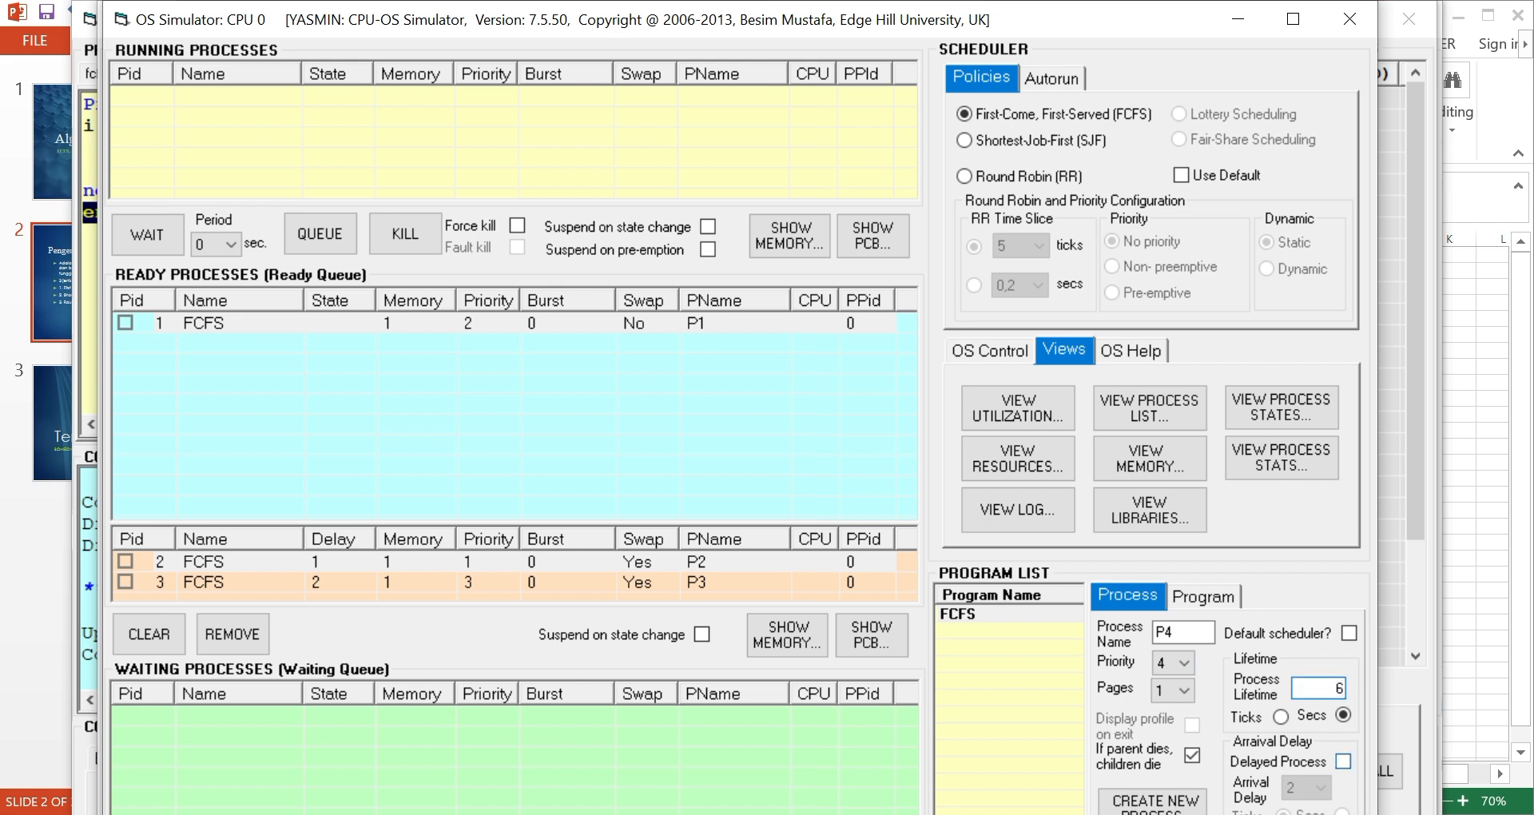
left_click(1343, 761)
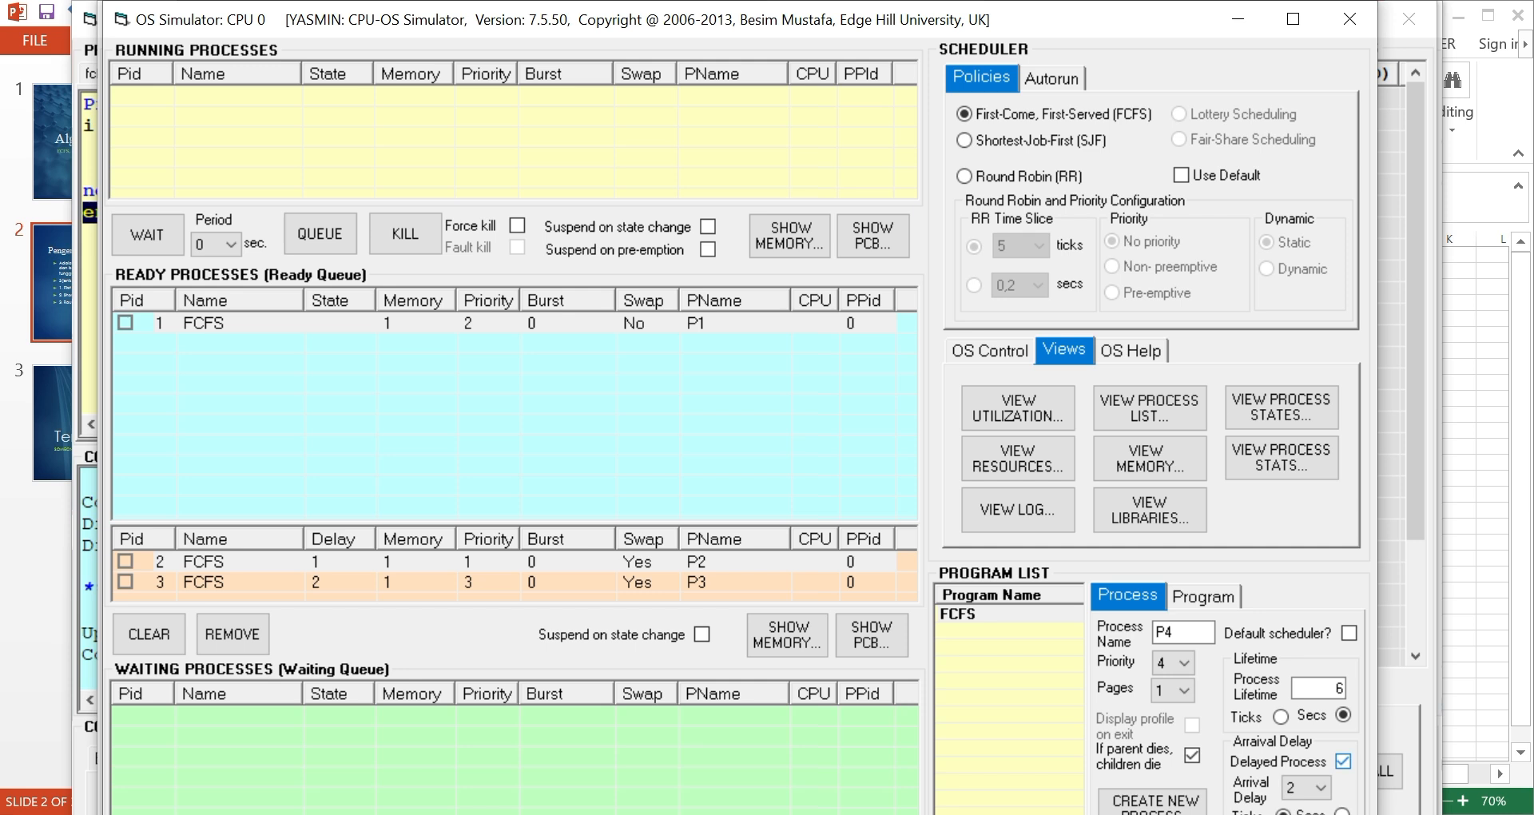
left_click(1320, 787)
key("Down")
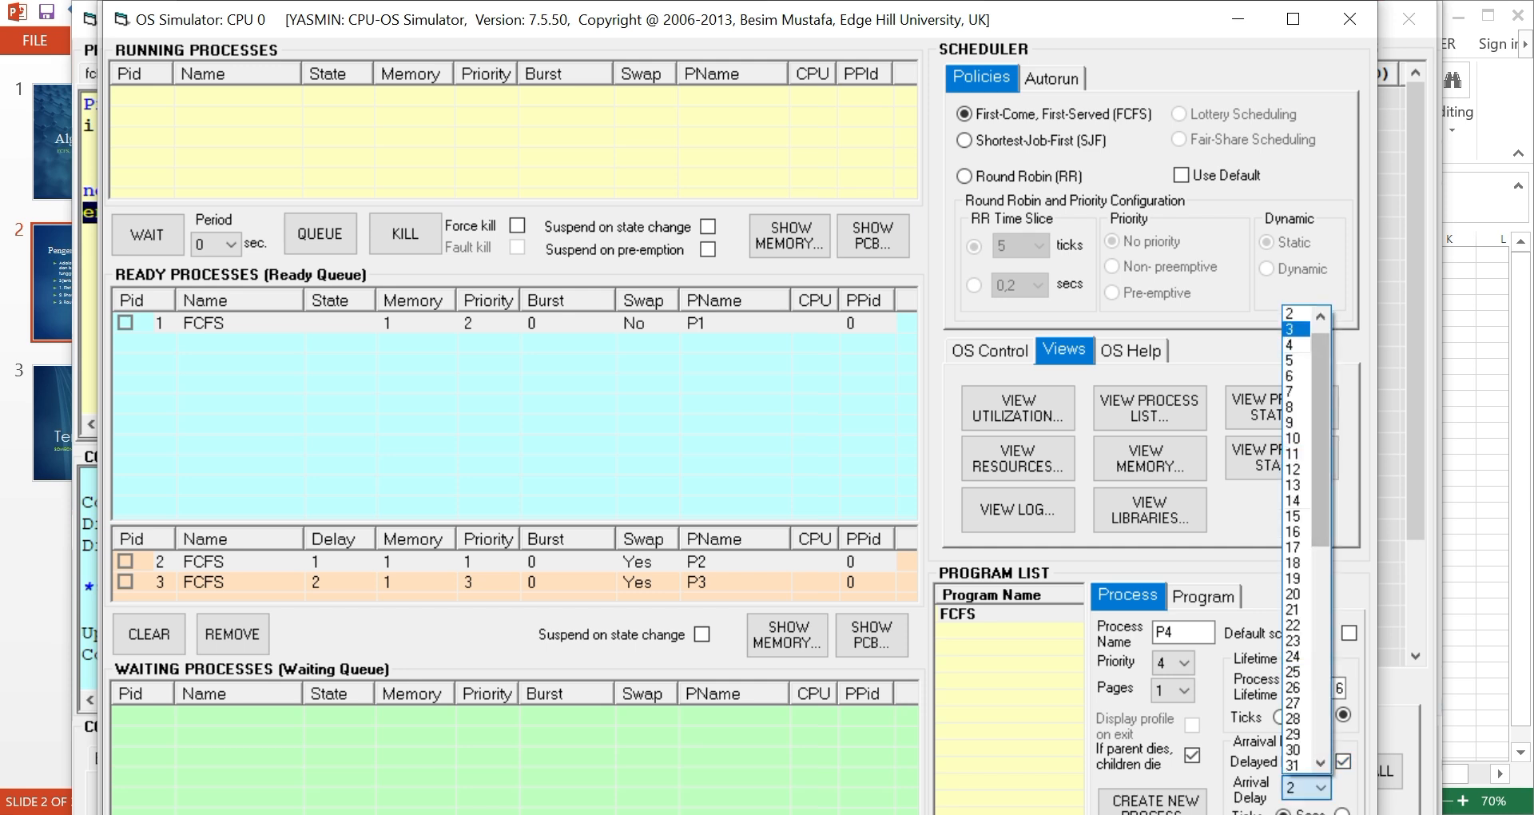
key("Return")
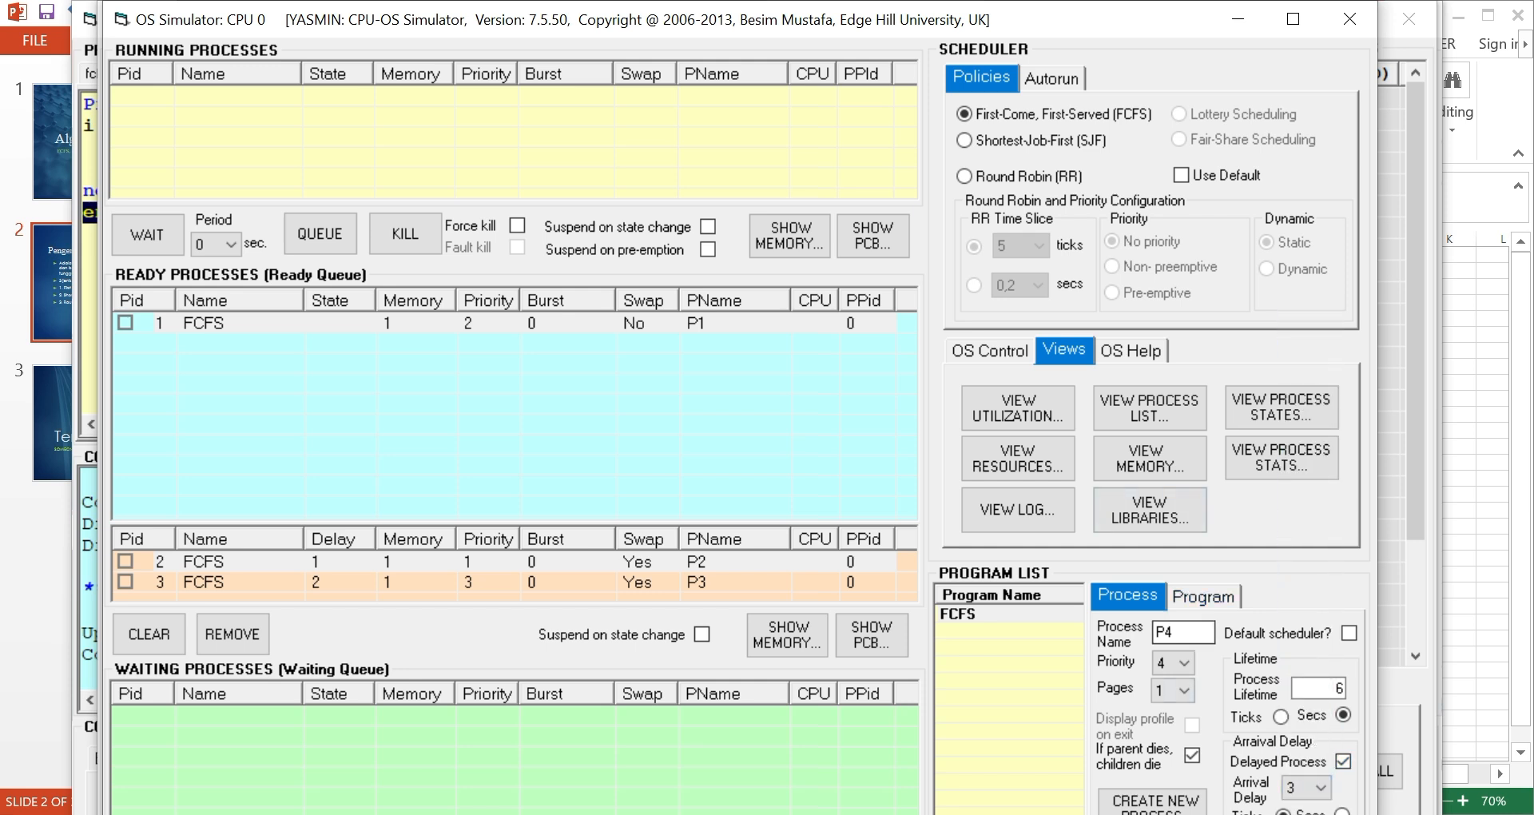
left_click(1152, 804)
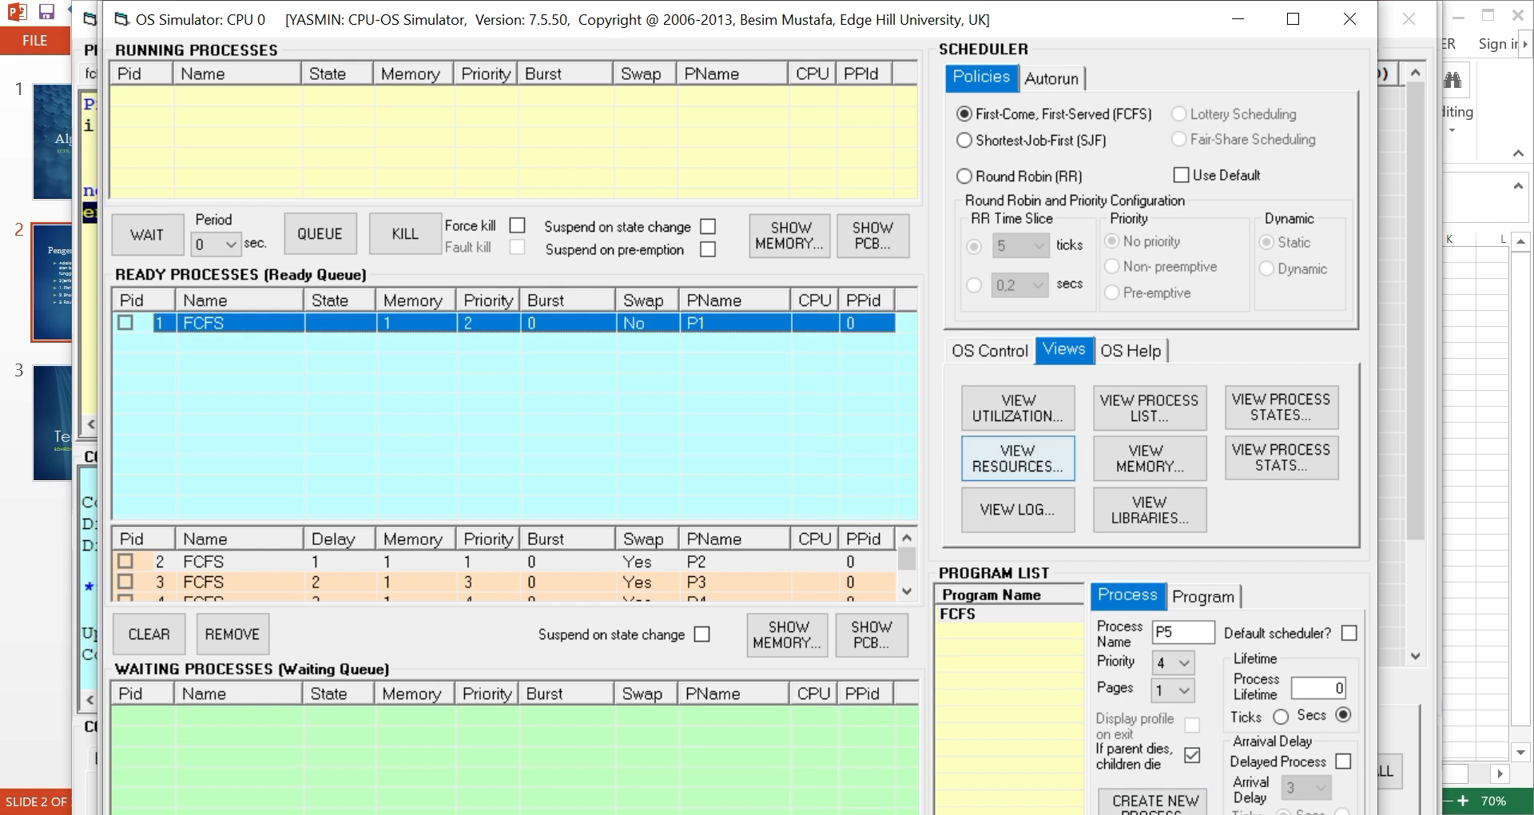
Start the OS scheduler to run the queued processes P1 to P4 under First-Come, First-Served.
mouse_move(627, 398)
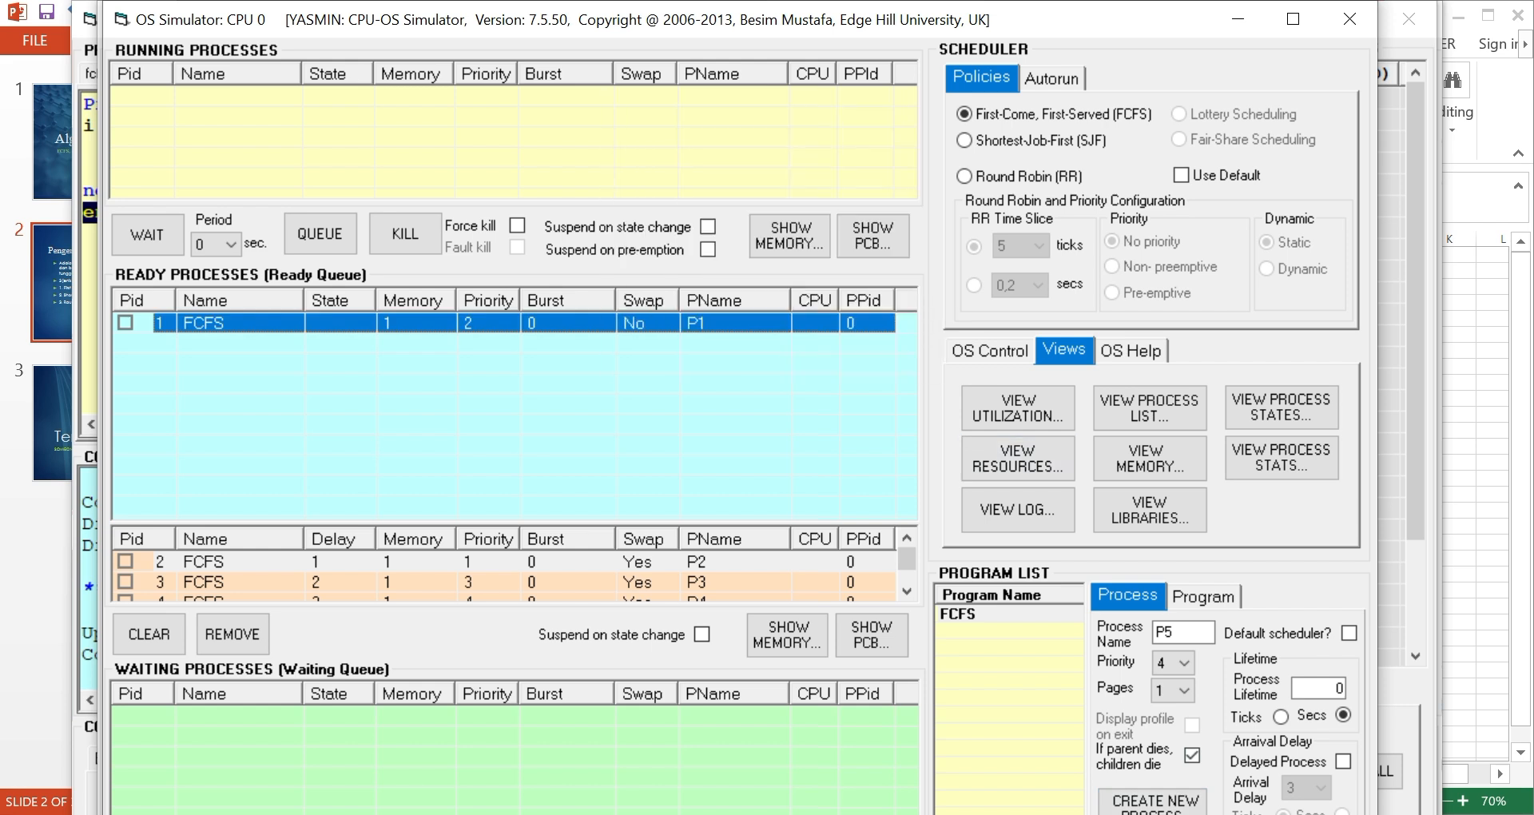
left_click(990, 350)
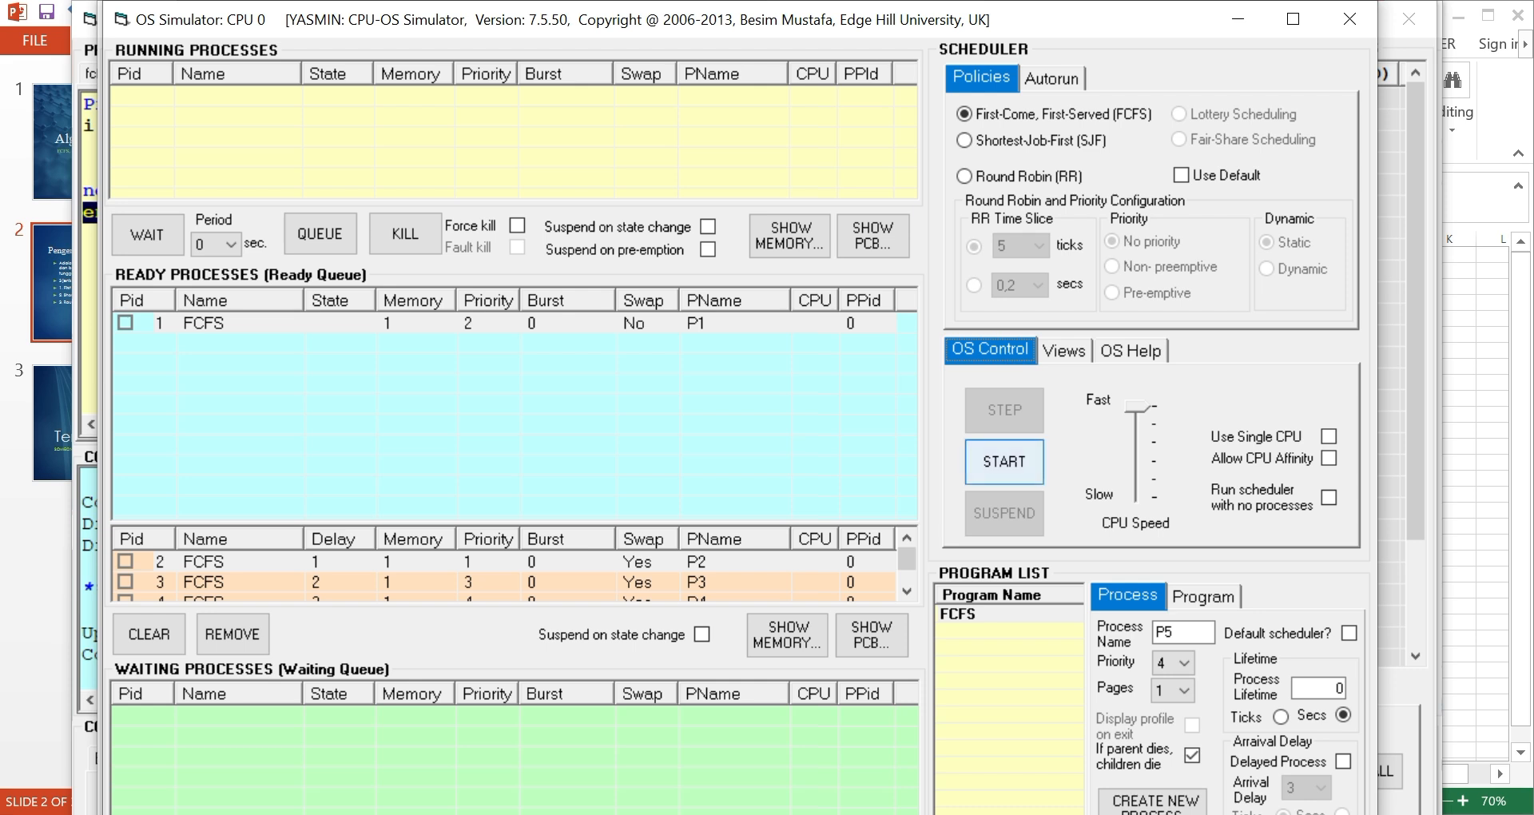
left_click(1003, 461)
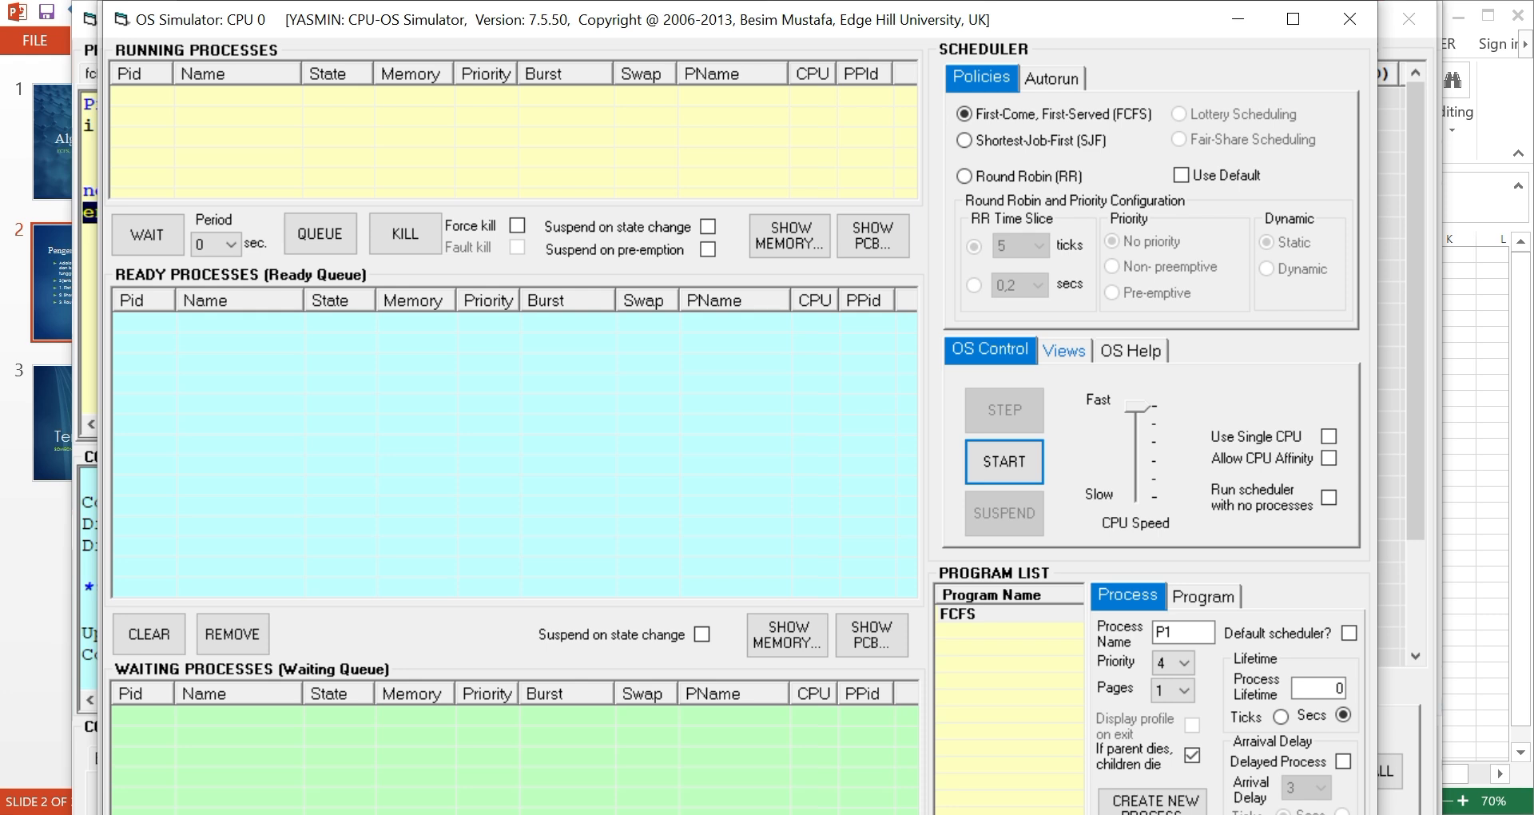
View the process statistics chart of waiting times for the finished run, and close it.
left_click(1064, 350)
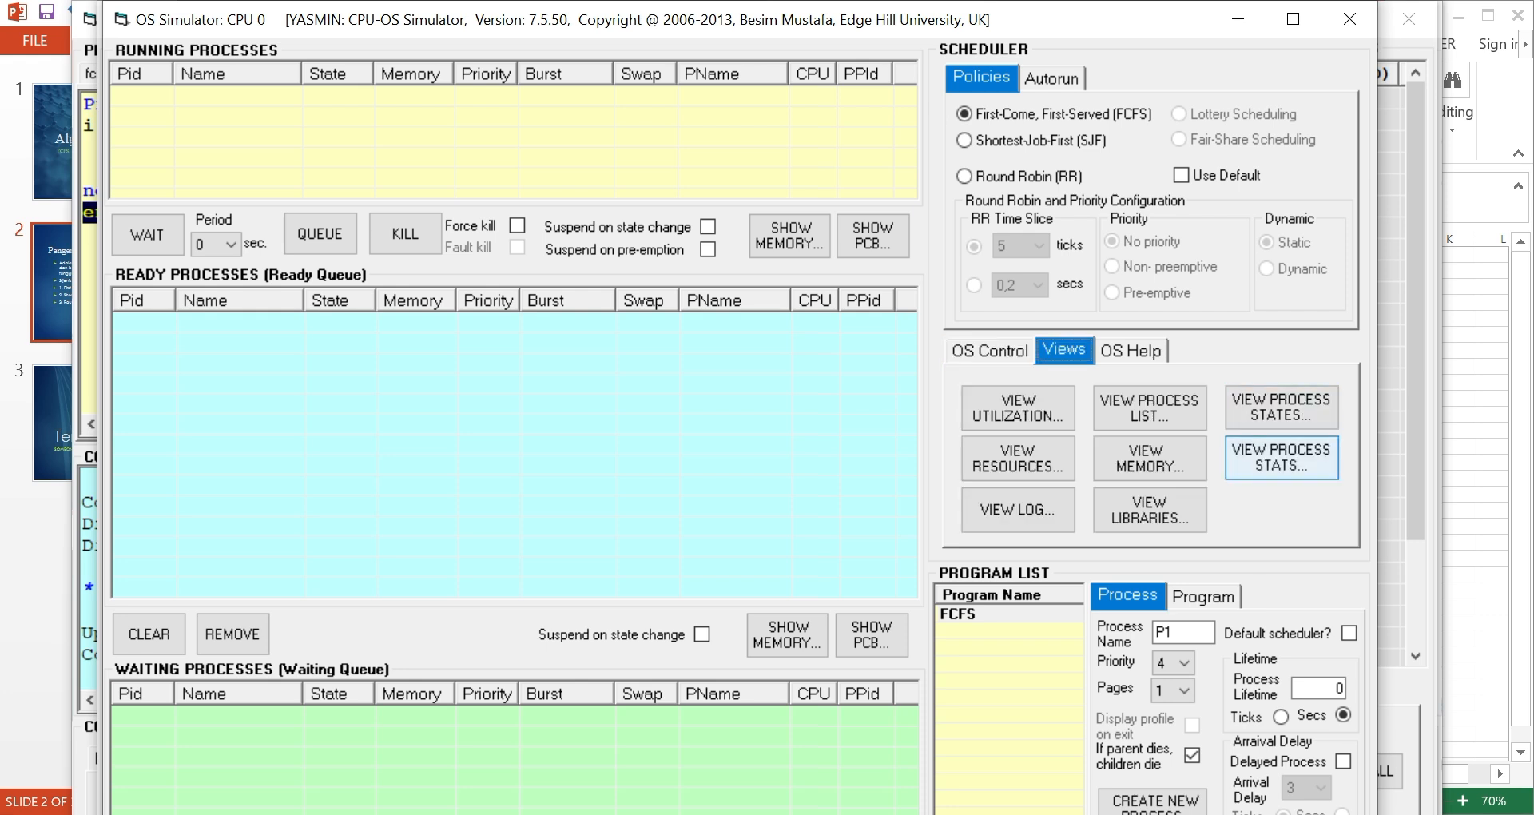
left_click(1282, 457)
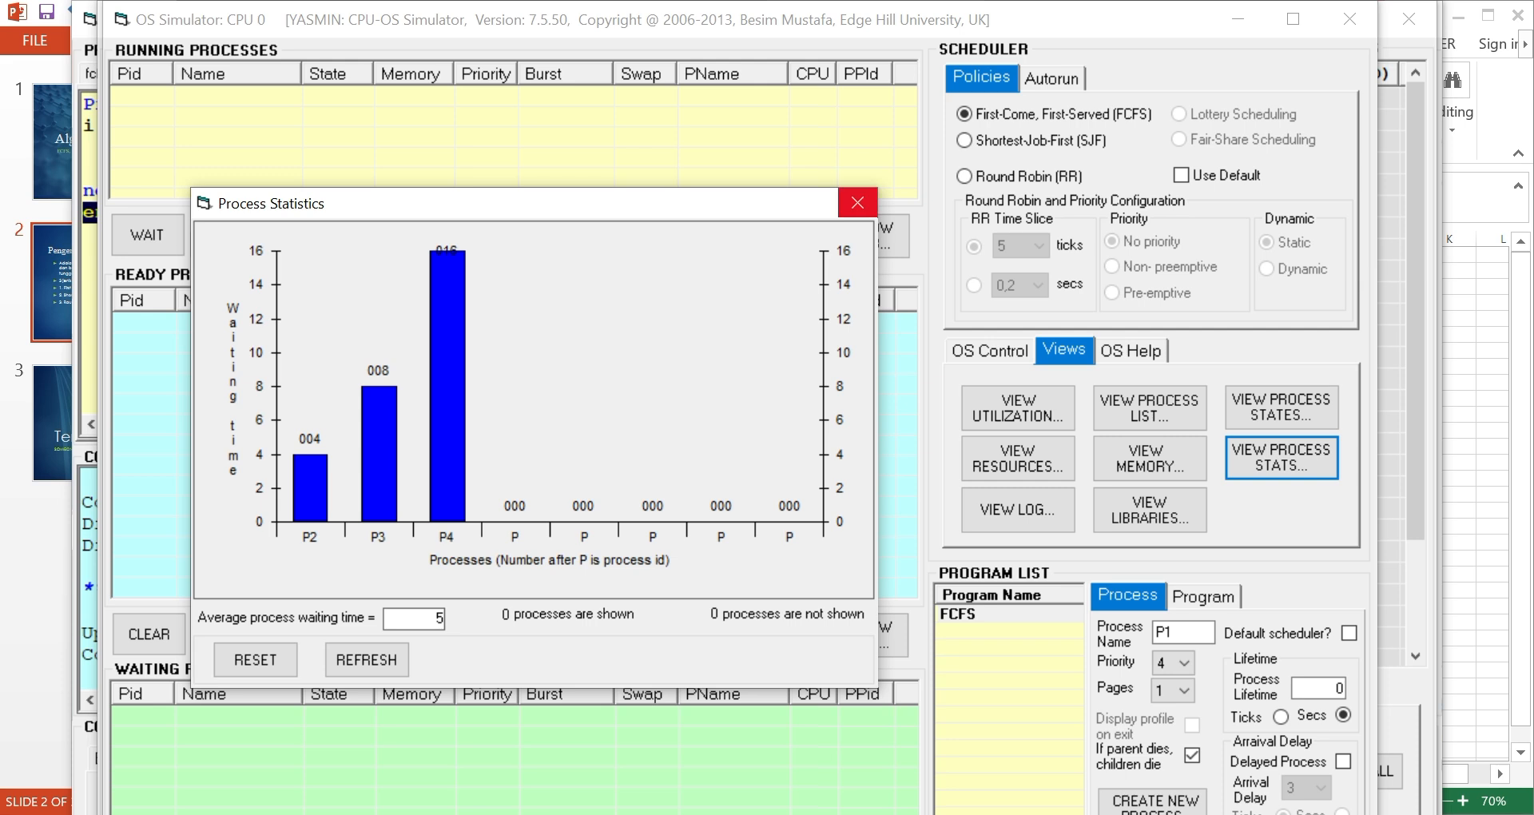
left_click(858, 202)
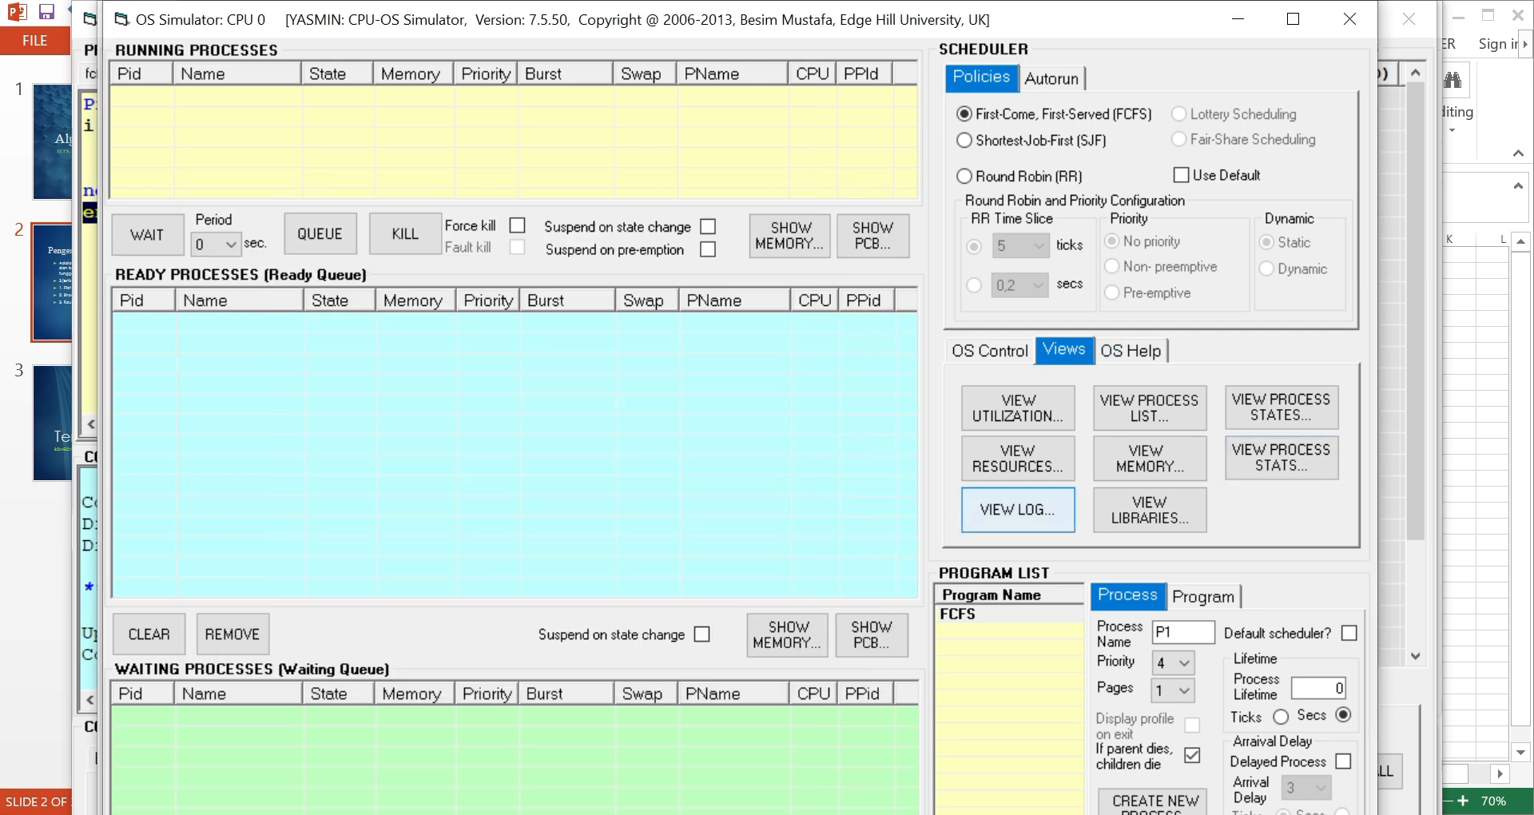
Open the OS activity log beside the Excel workbook and enter 5.939 as P1's FCFS turnaround time in F5.
left_click(1018, 509)
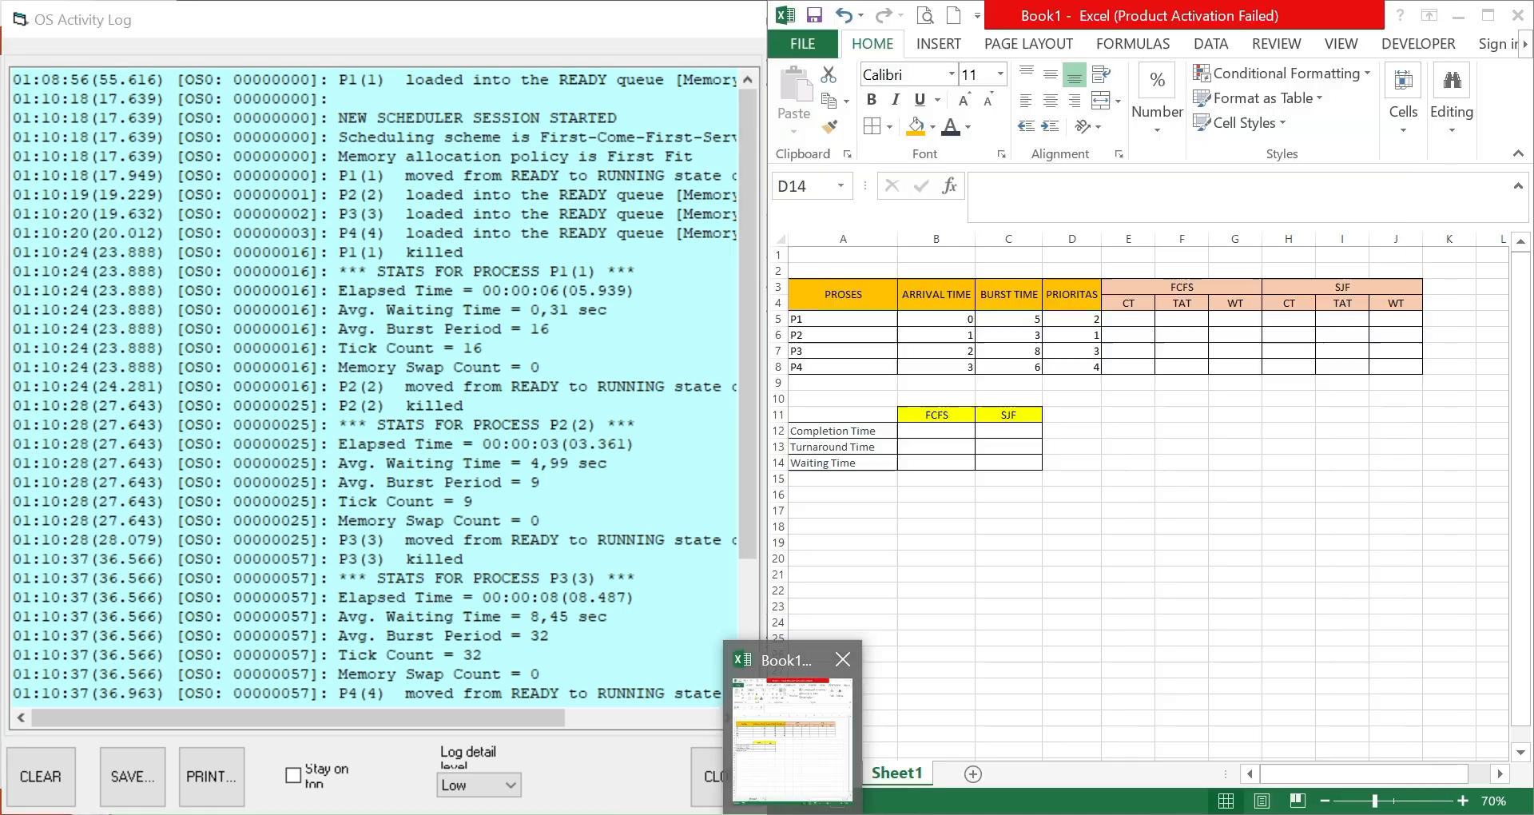
left_click(783, 703)
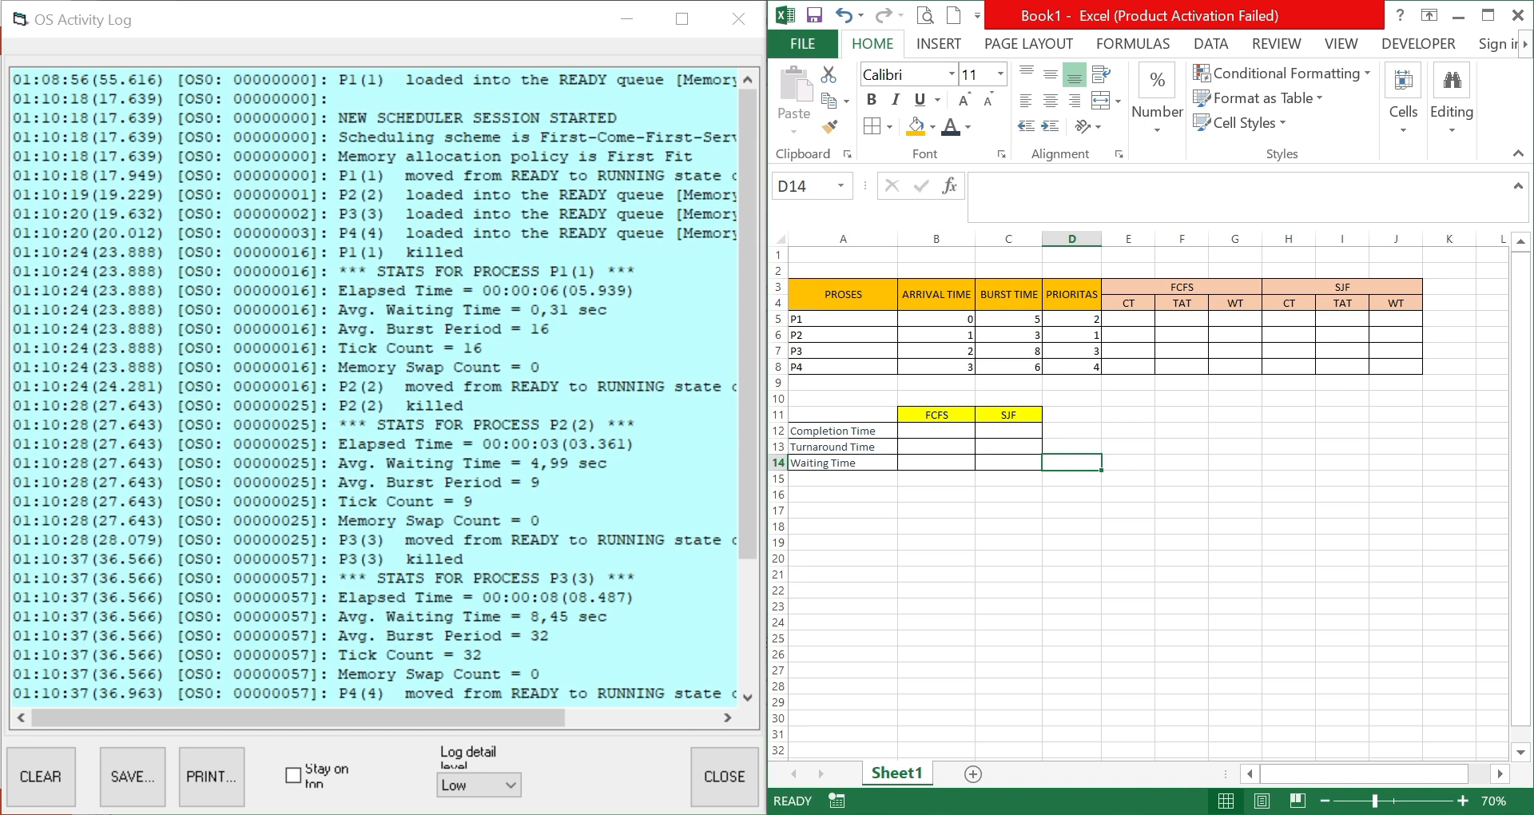
left_click(1182, 319)
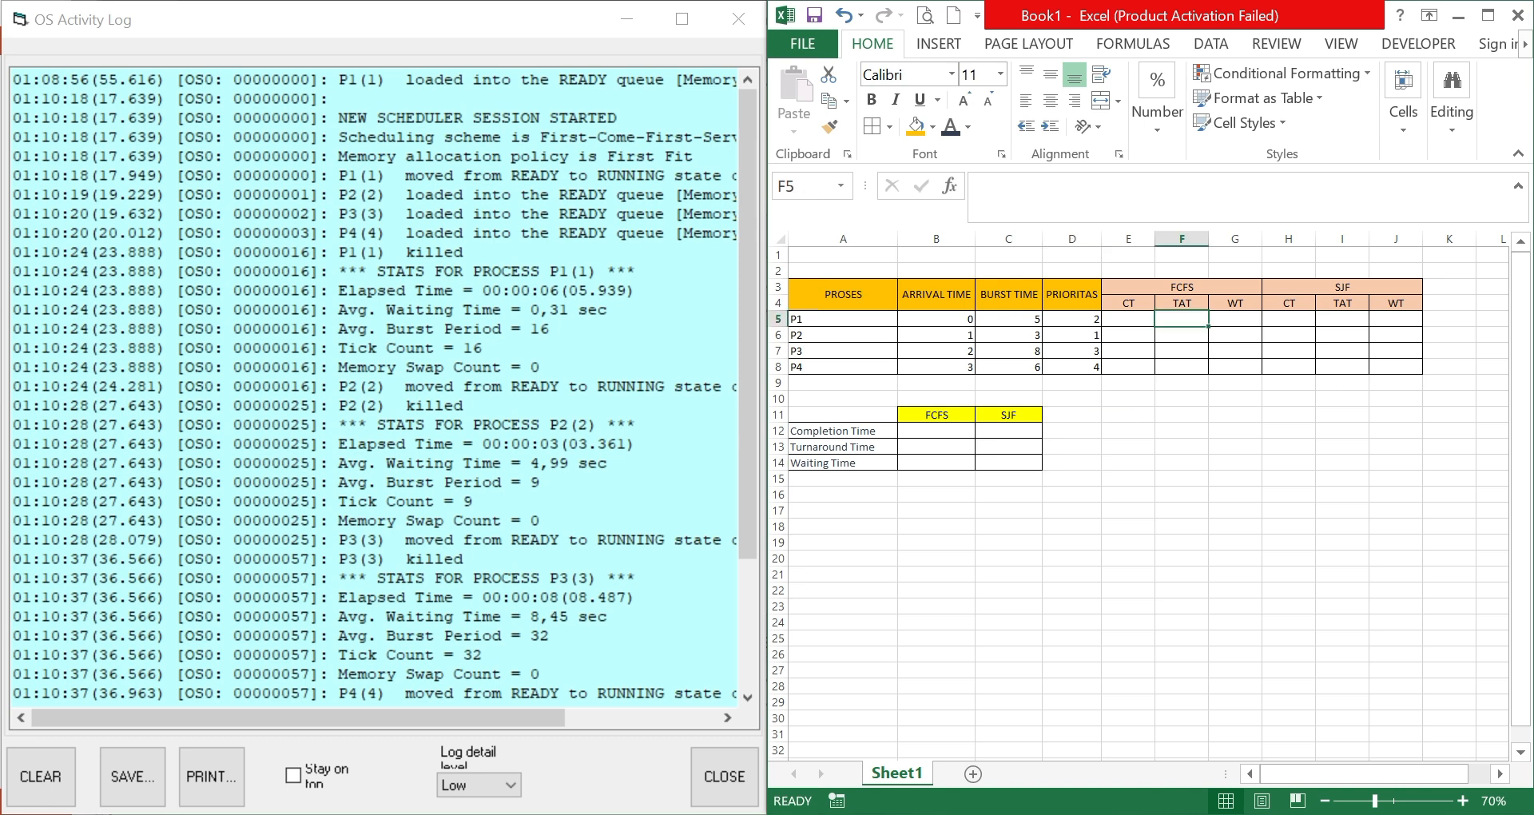
type("5")
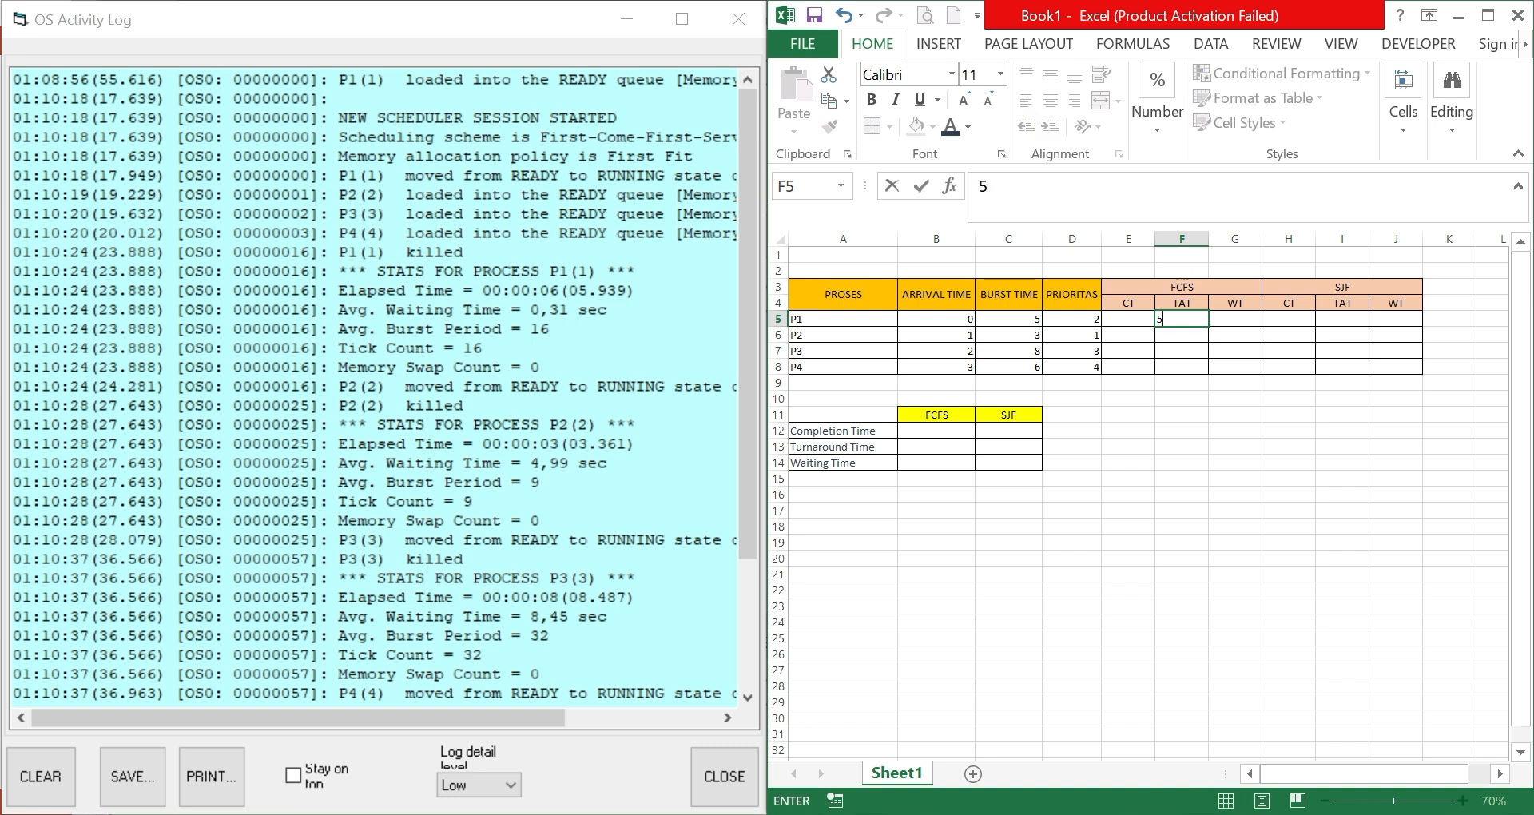
type(".939")
key("Return")
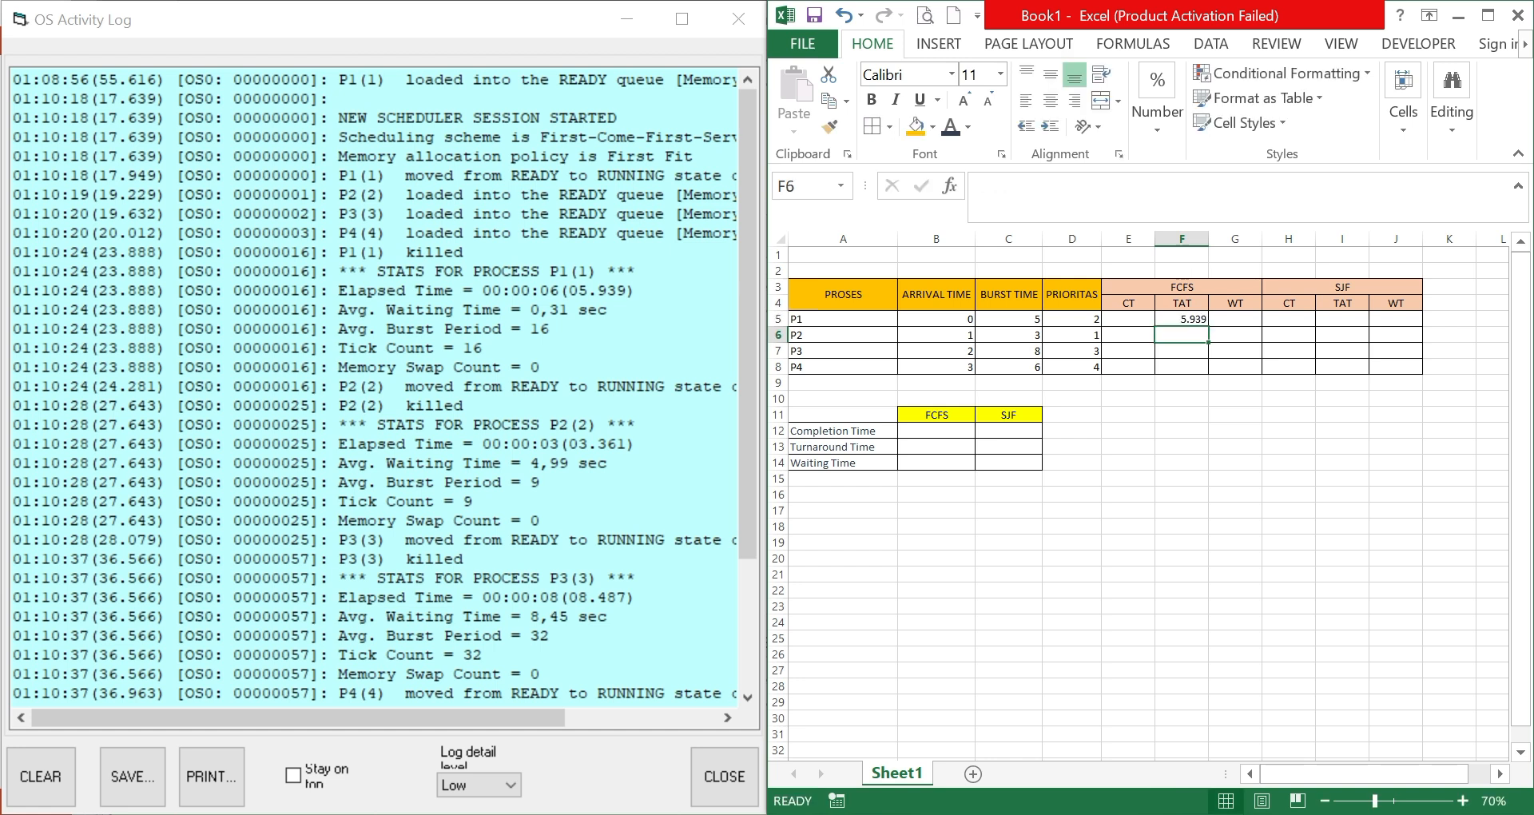
Enter P2's elapsed time from the log, 3.361, as its FCFS turnaround time in F6.
type("4.")
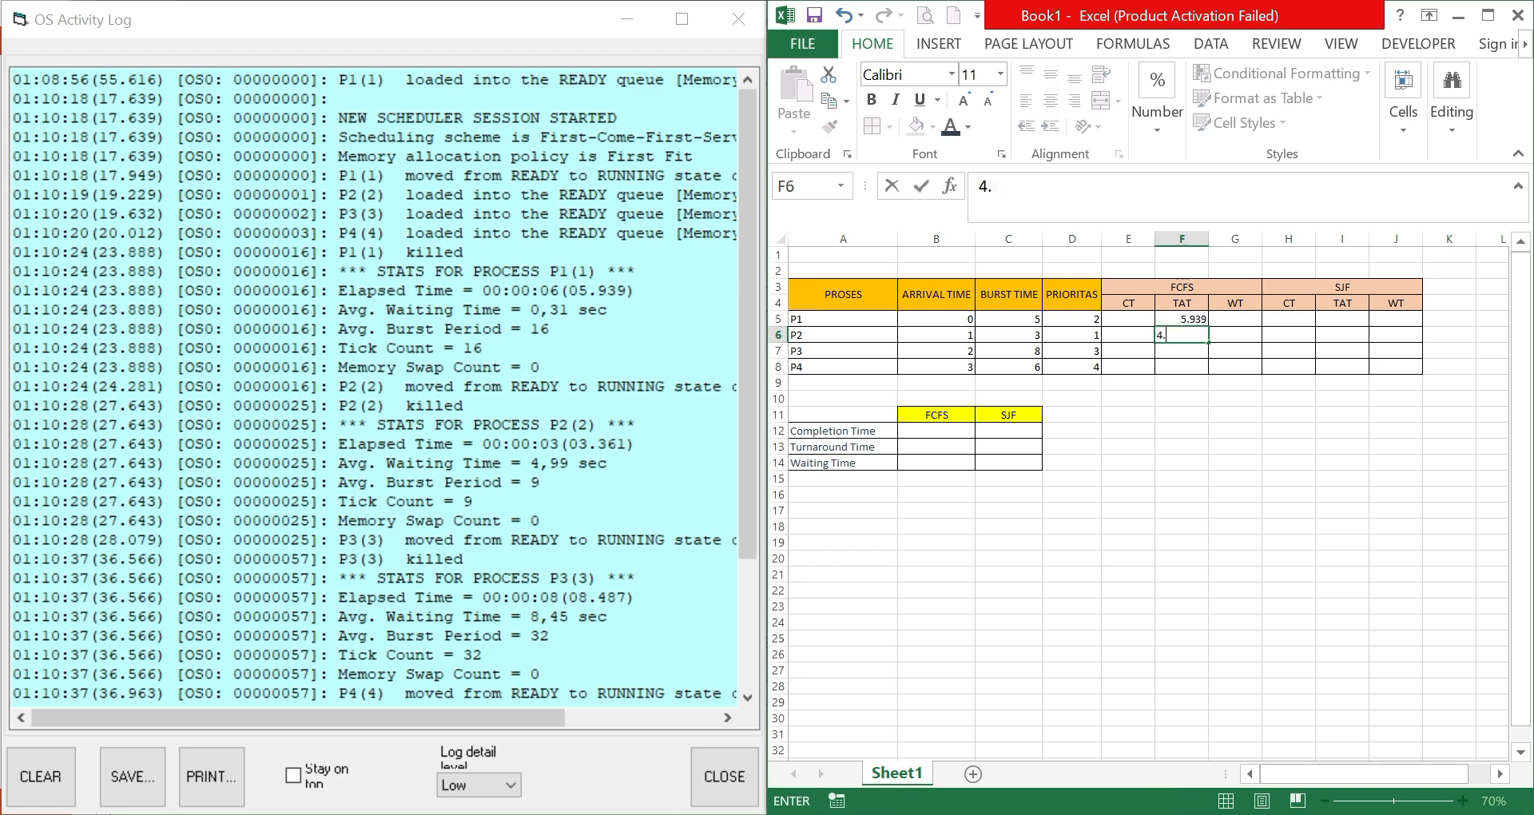
type("361")
key("BackSpace")
key("BackSpace")
key("BackSpace")
key("BackSpace")
key("BackSpace")
type("3.361")
key("Return")
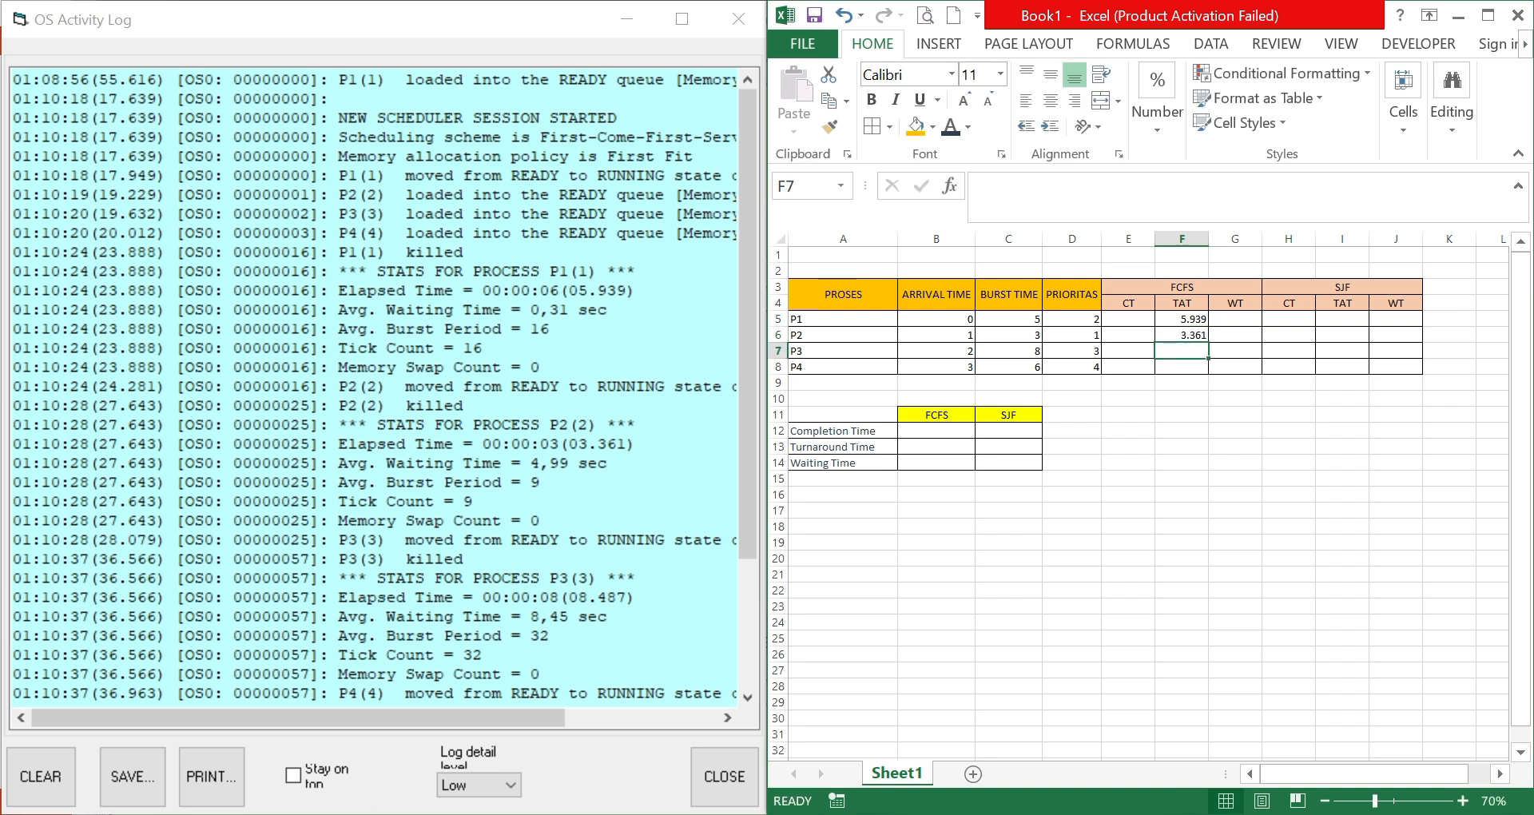
Enter the FCFS turnaround times 8.487 for P3 and 6.194 for P4 from the activity log.
type("8.")
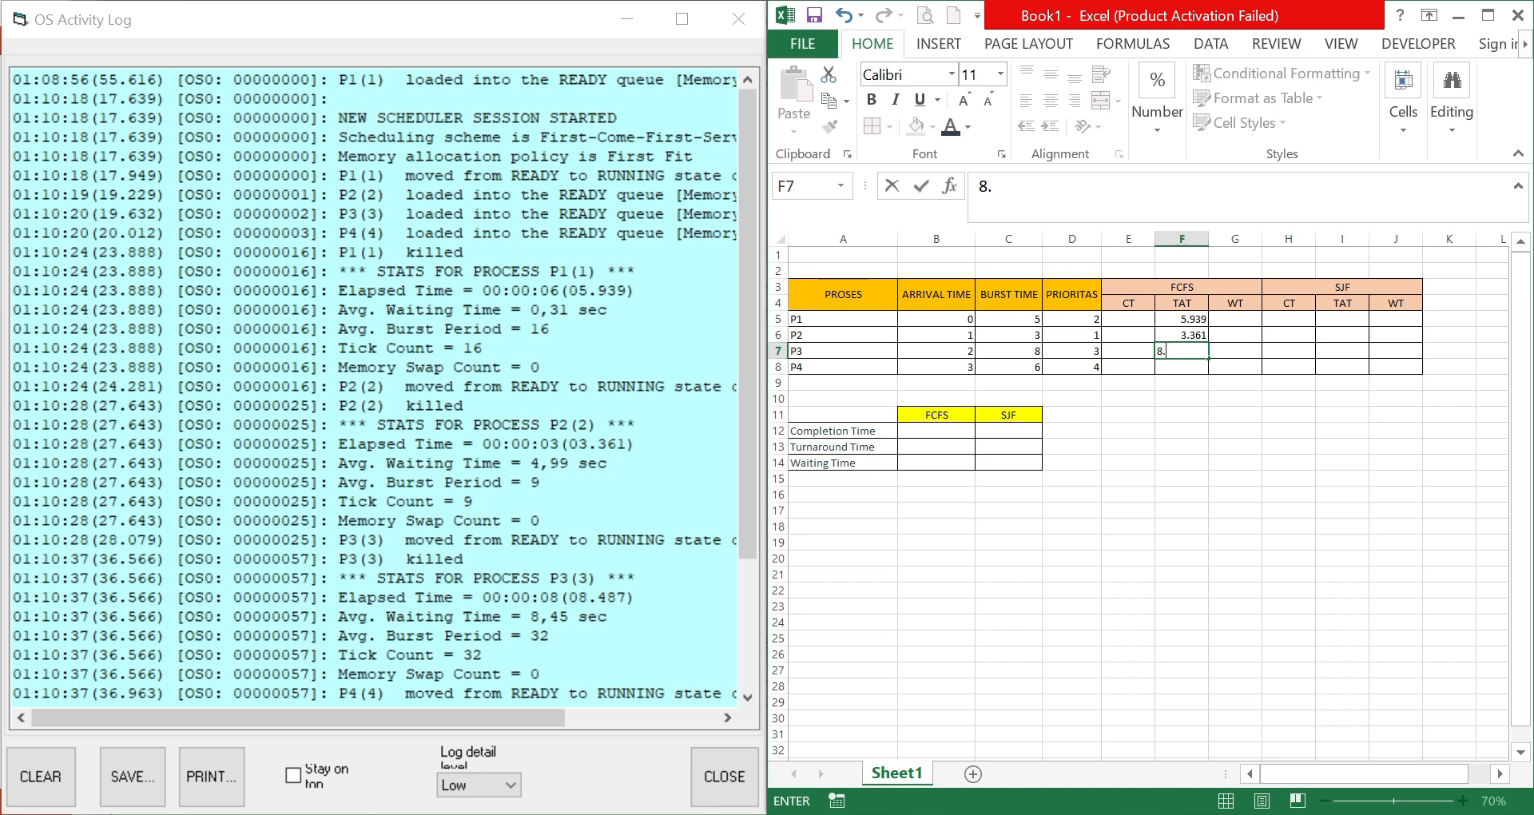
type("487")
key("Return")
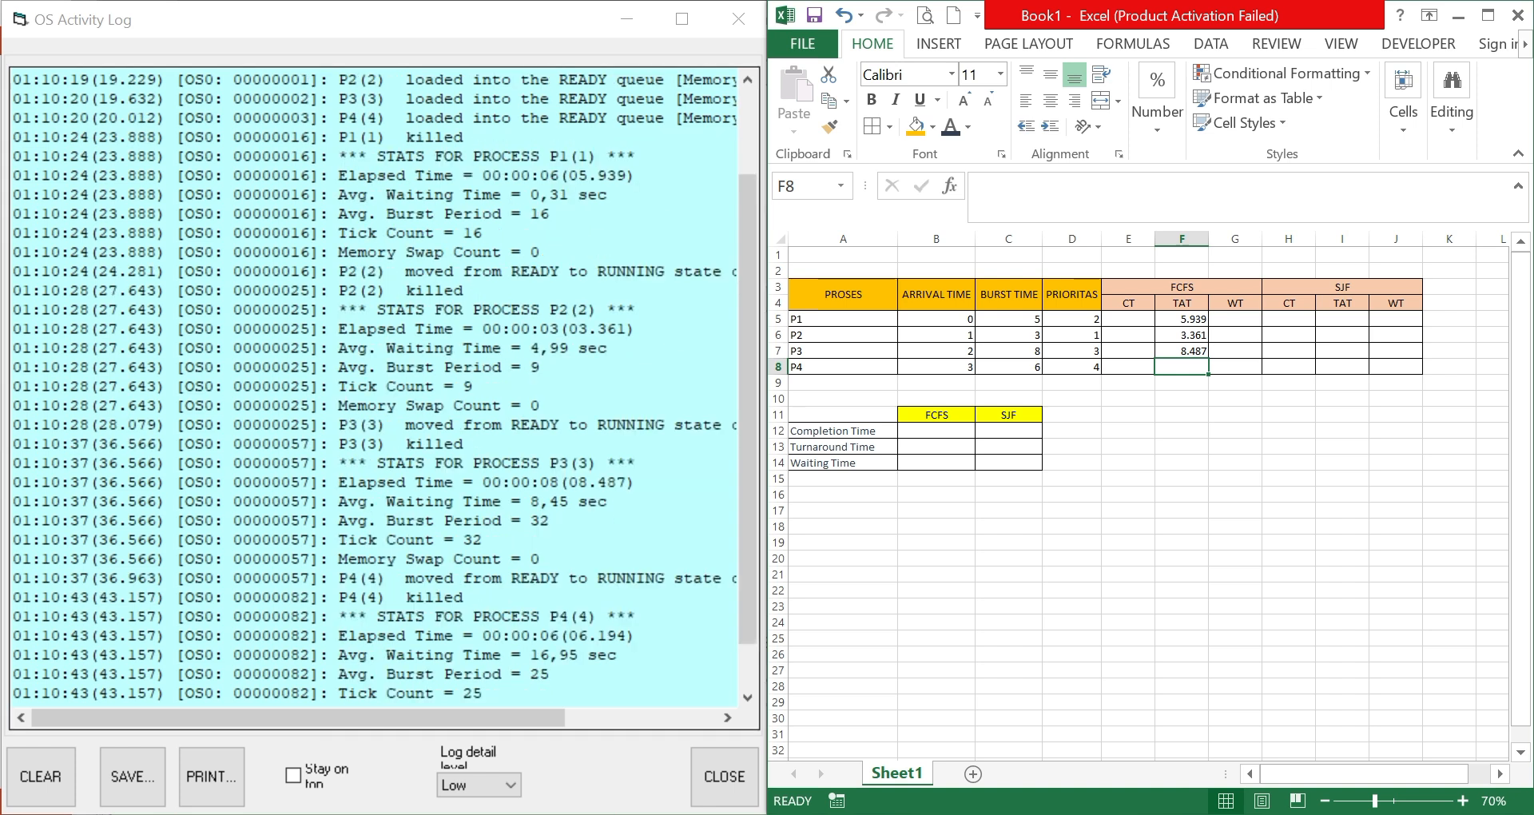
type("6")
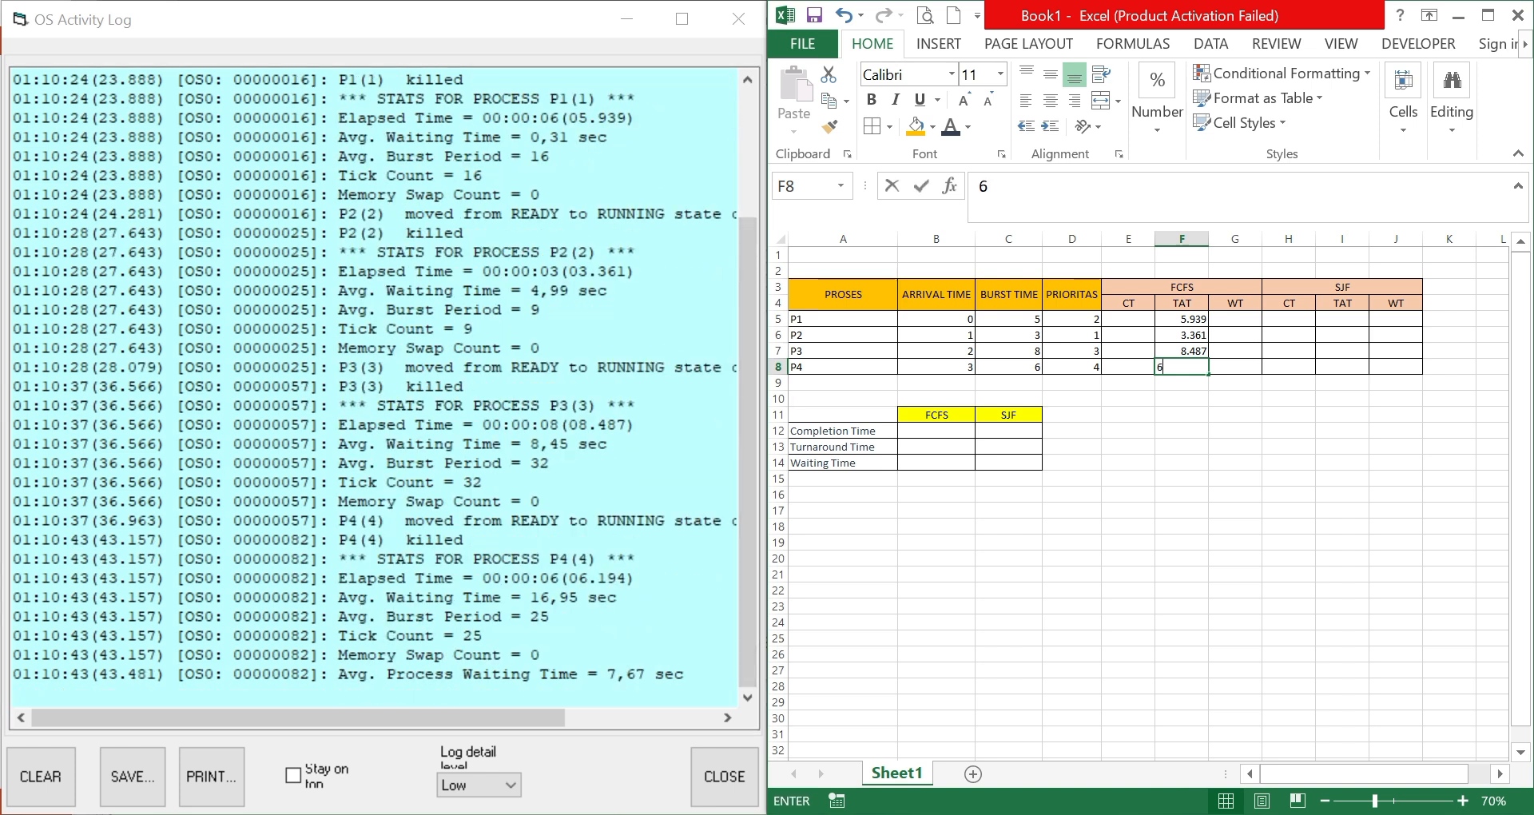
type(".194")
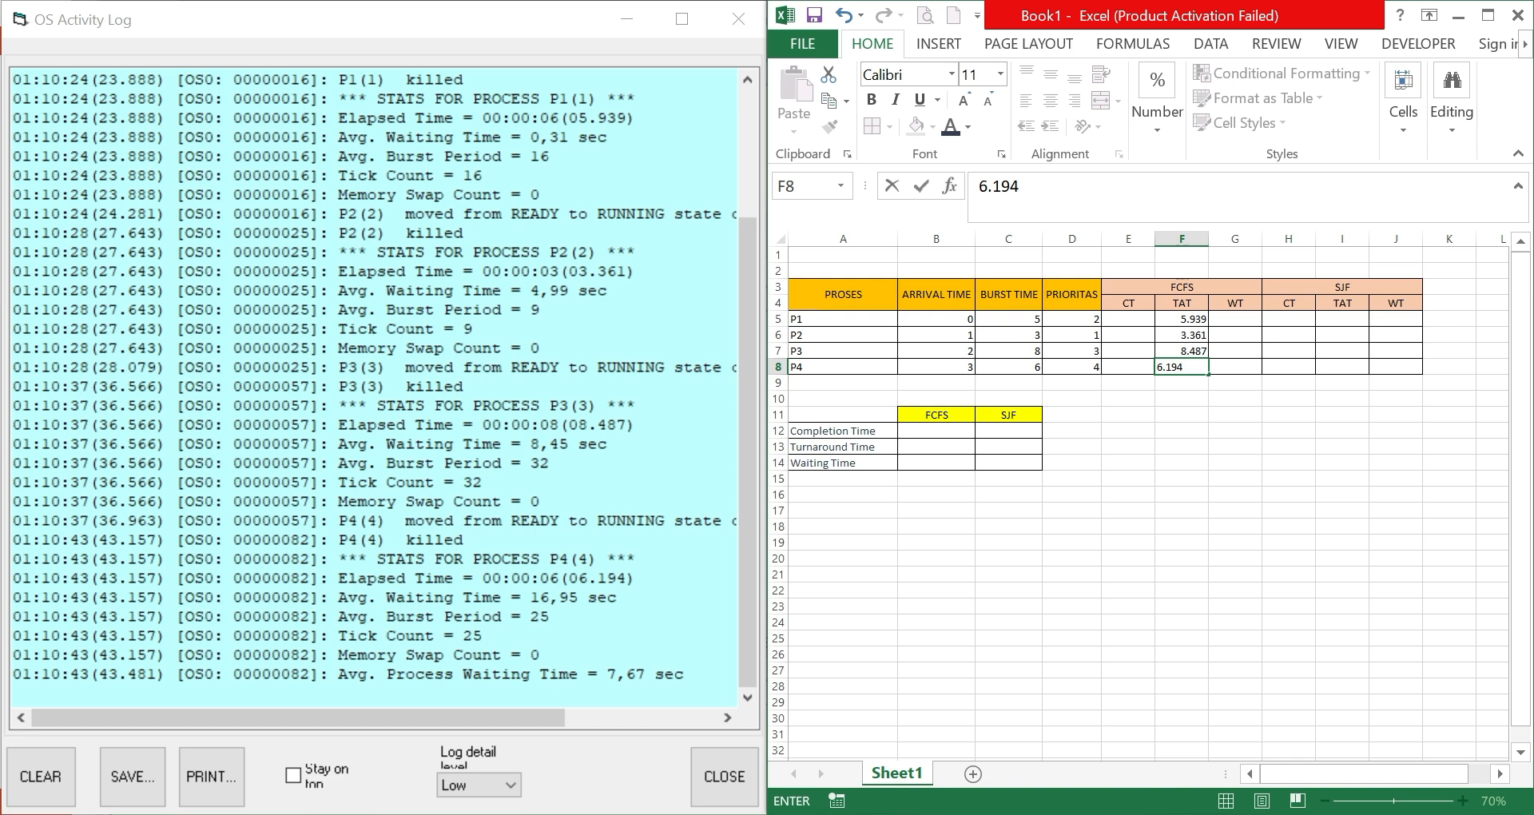
Fill the FCFS waiting times from the log in G5:G8: 0,31 for P1, 4,99 for P2, 8,45 for P3 and 16,95 for P4.
left_click(1235, 319)
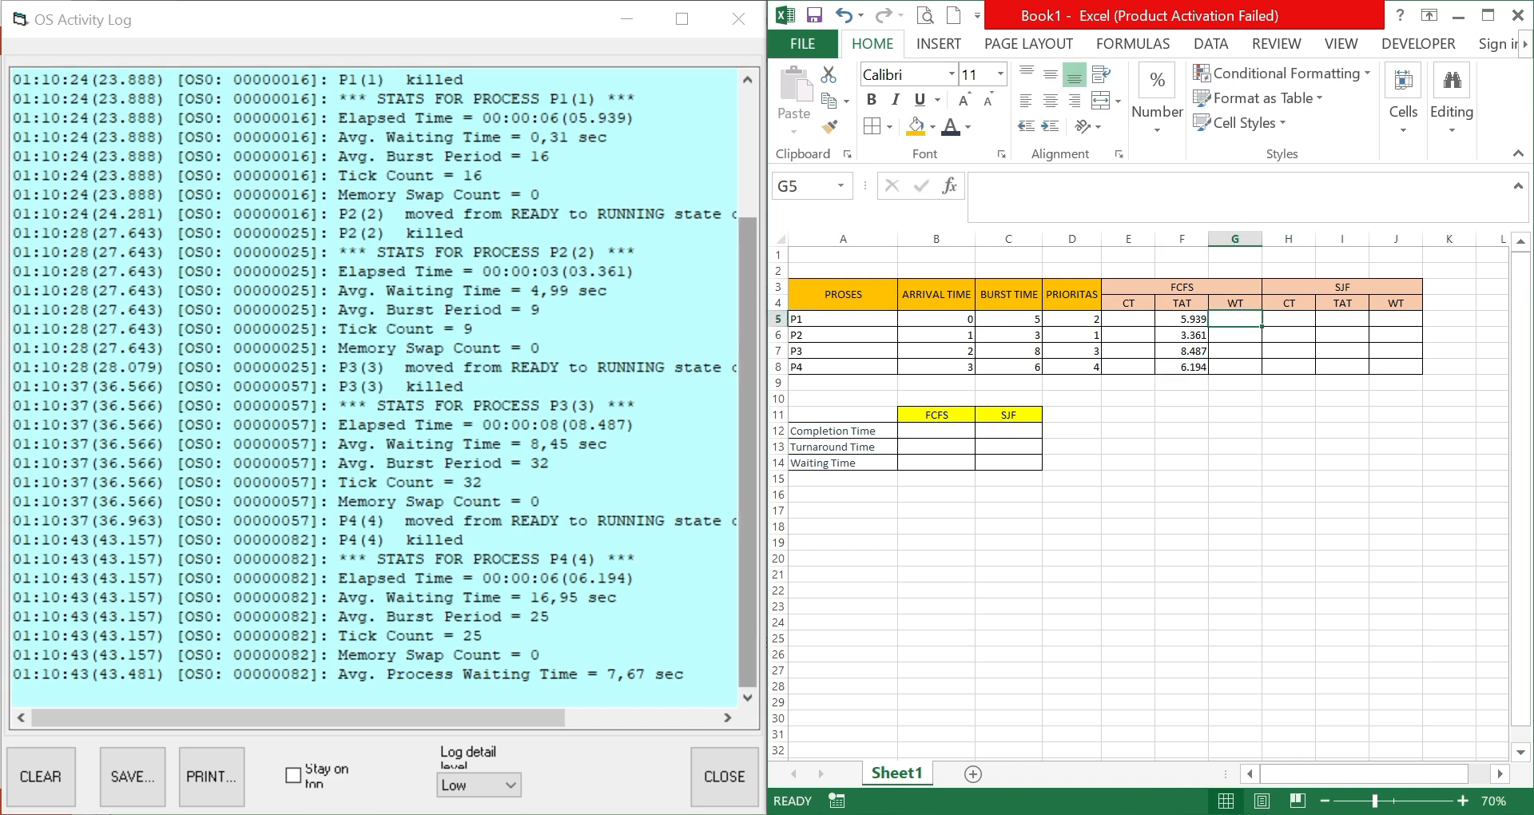
type("0,31")
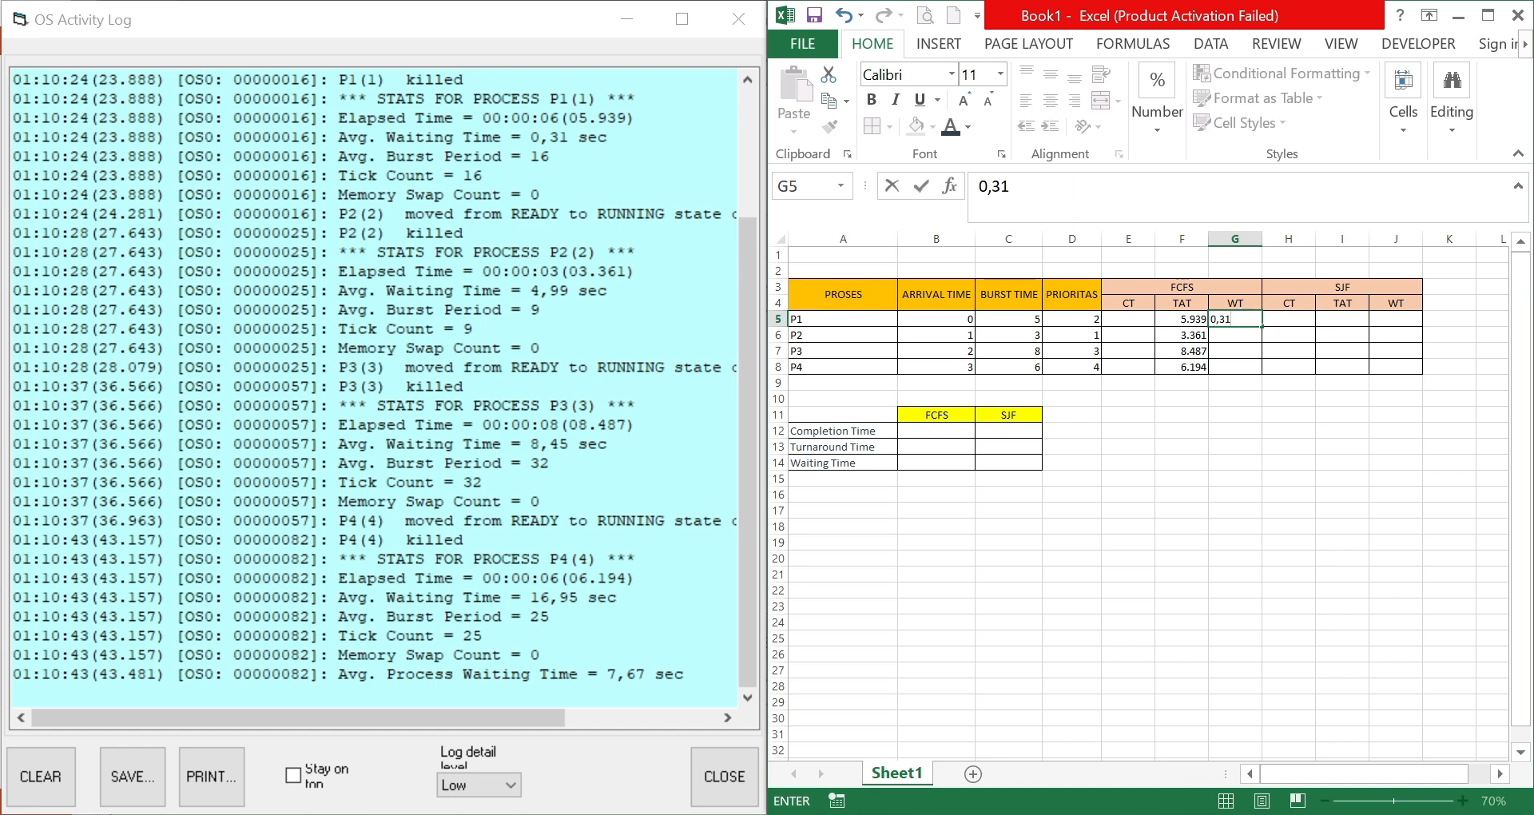
key("Return")
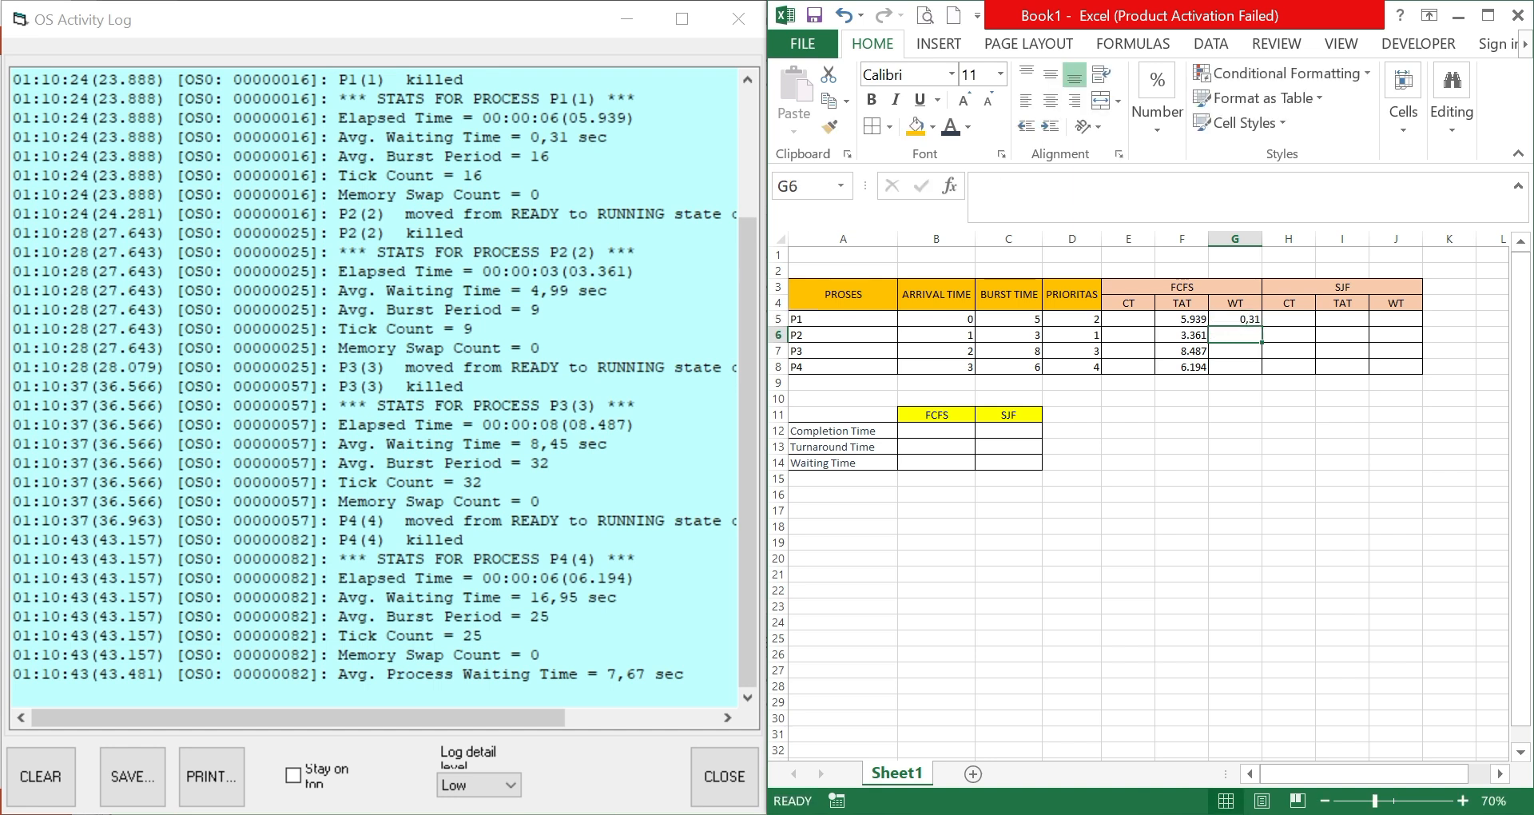
type("4,99")
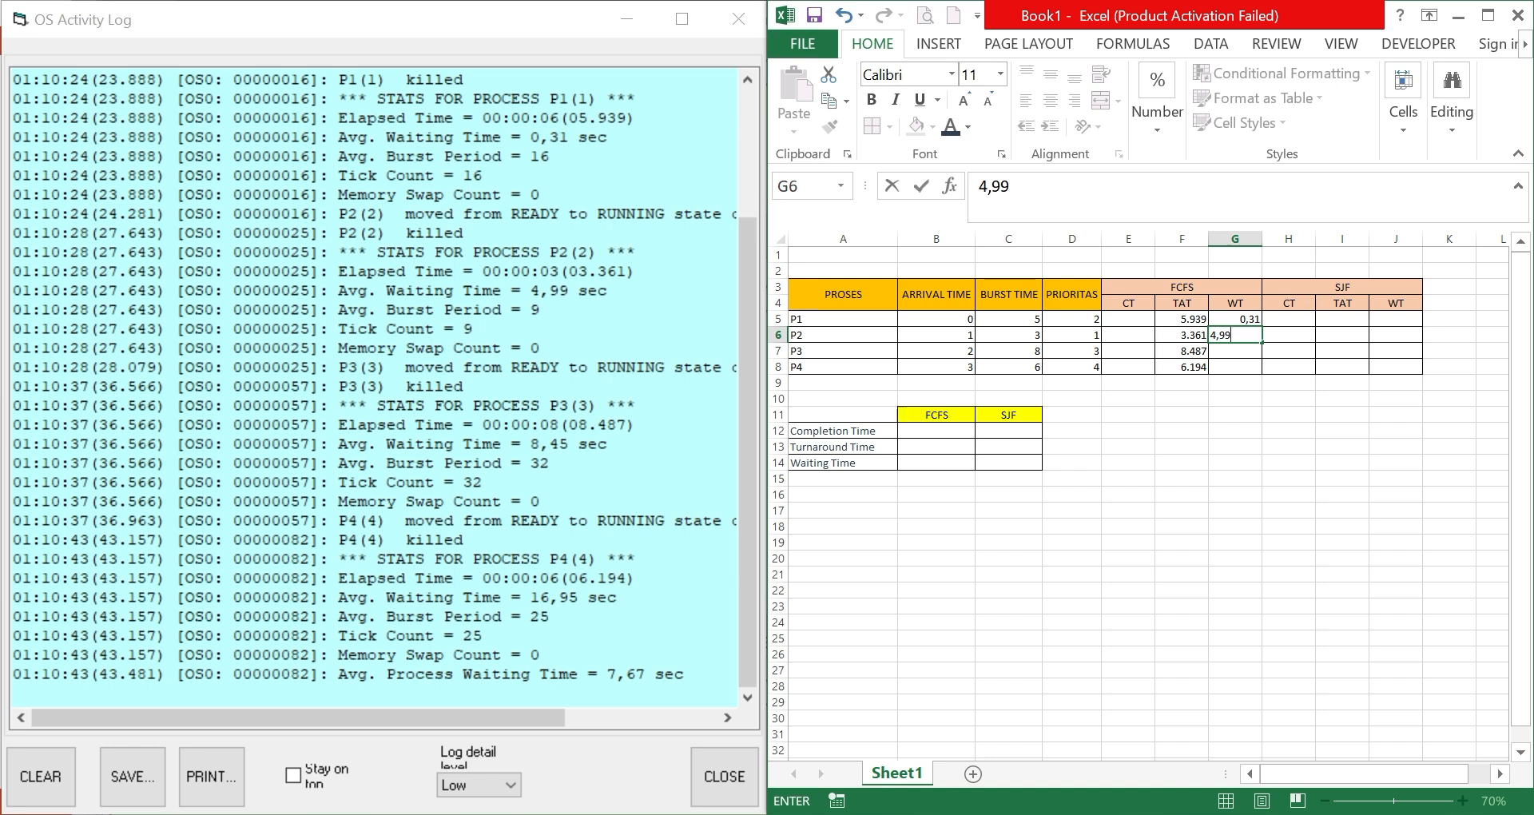
key("Return")
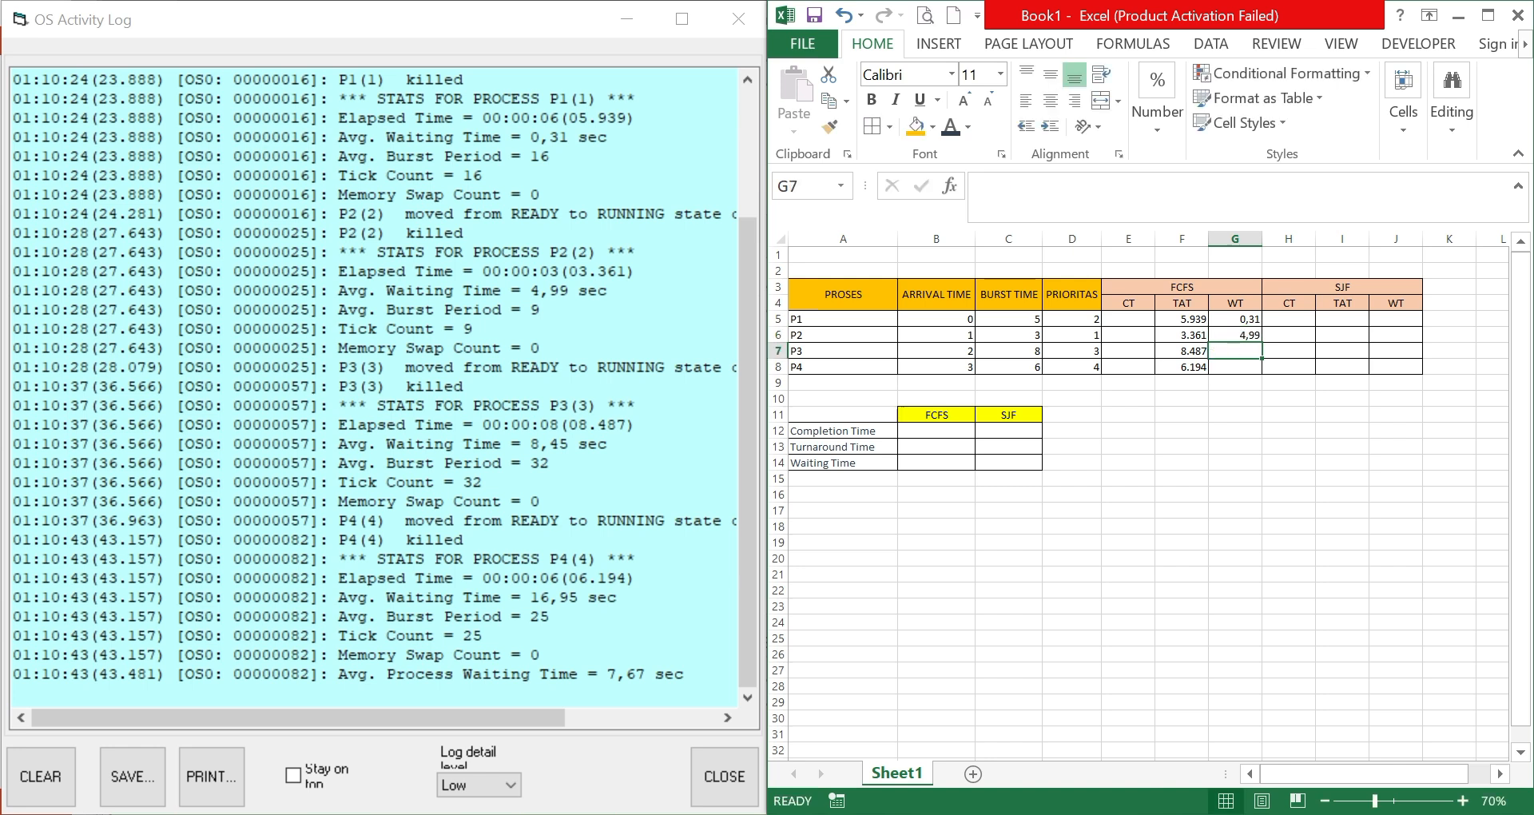
type("8,45")
key("Return")
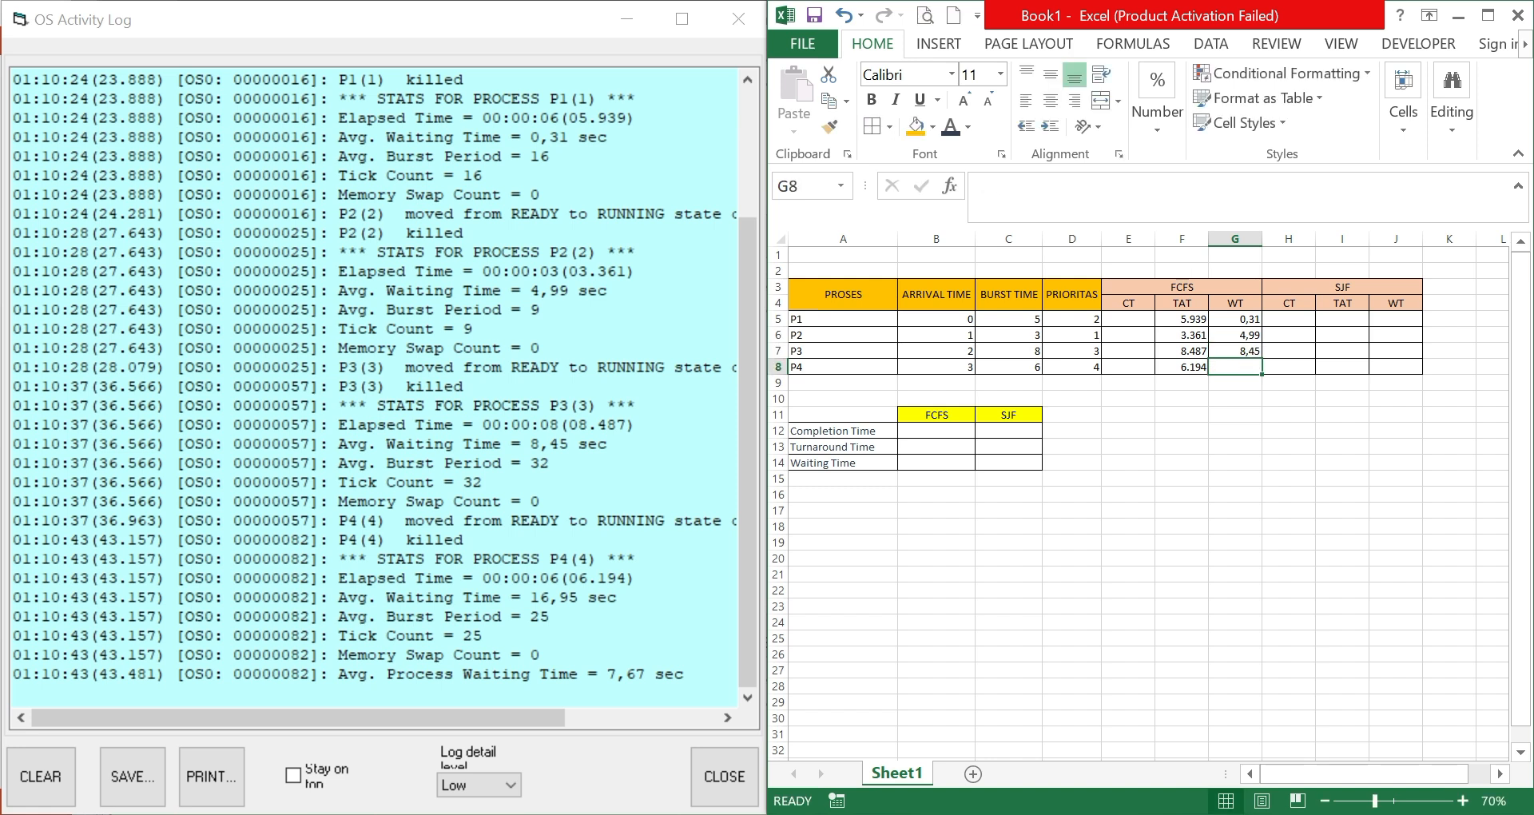
type("16,")
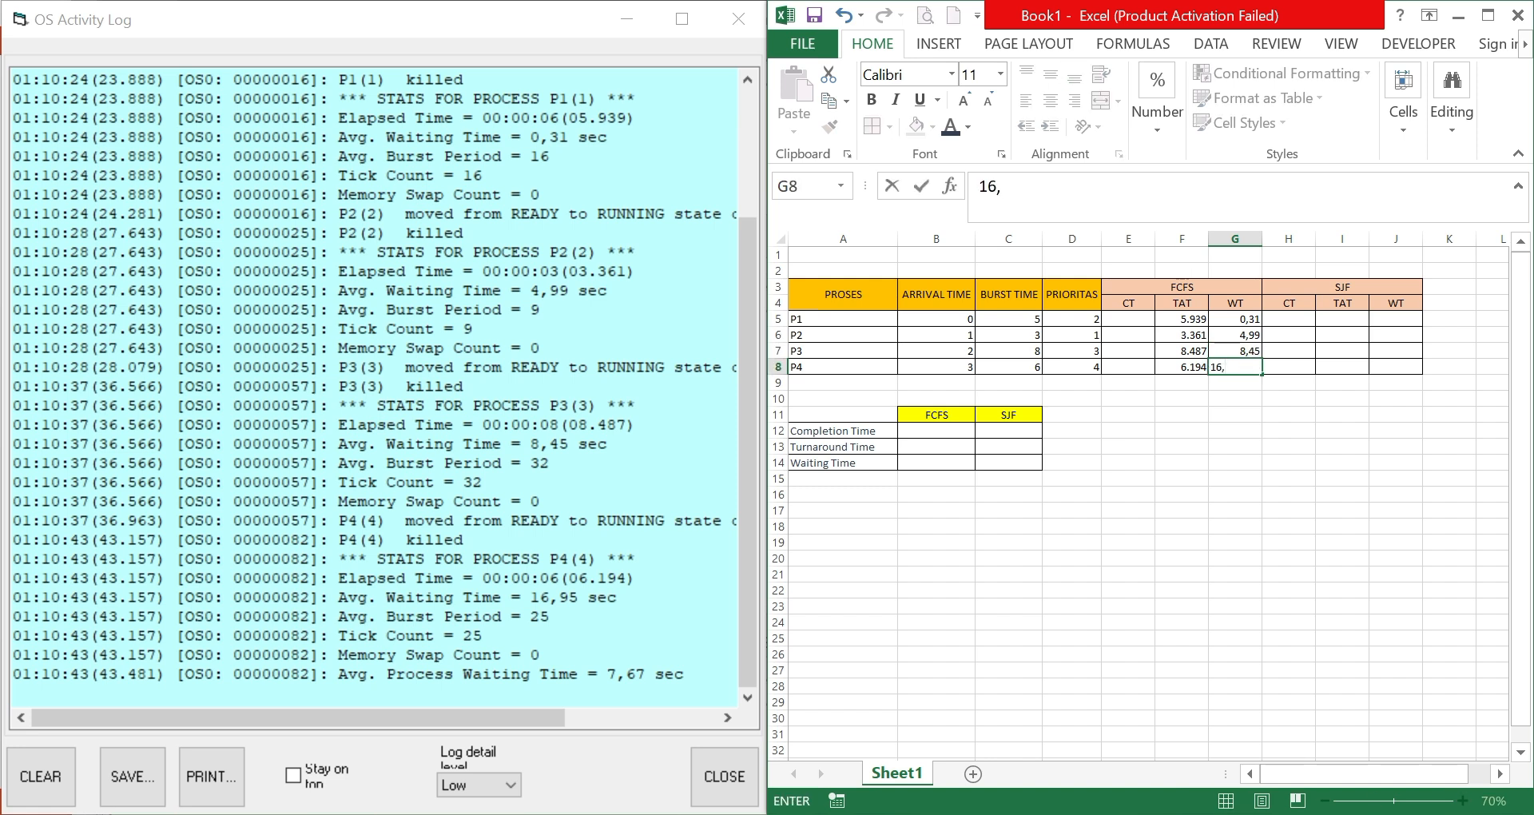
type("95")
key("Up")
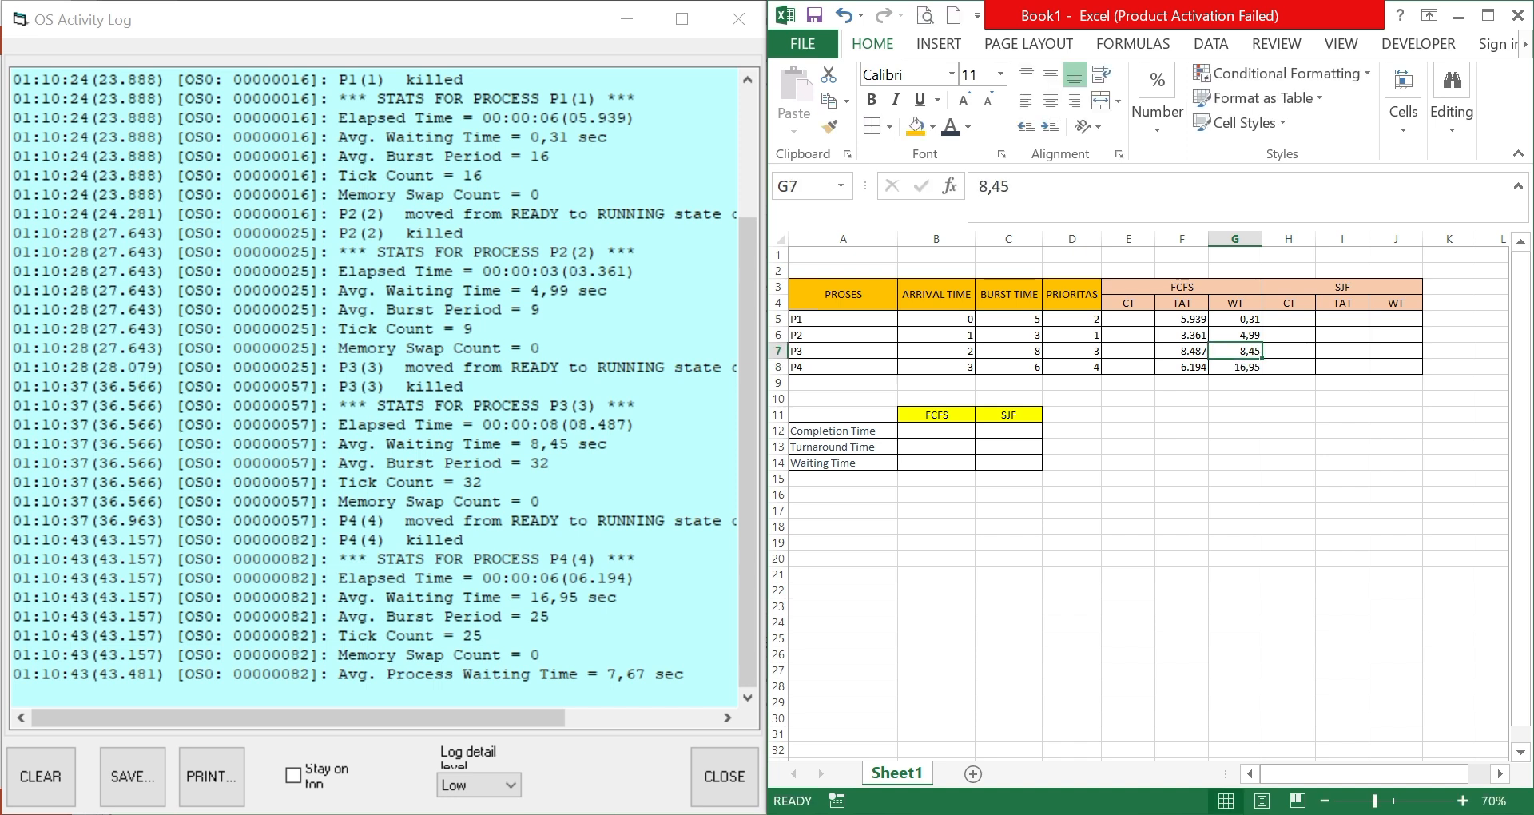
Total the FCFS turnaround times in F9 with a SUM of F5:F8.
left_click(1128, 414)
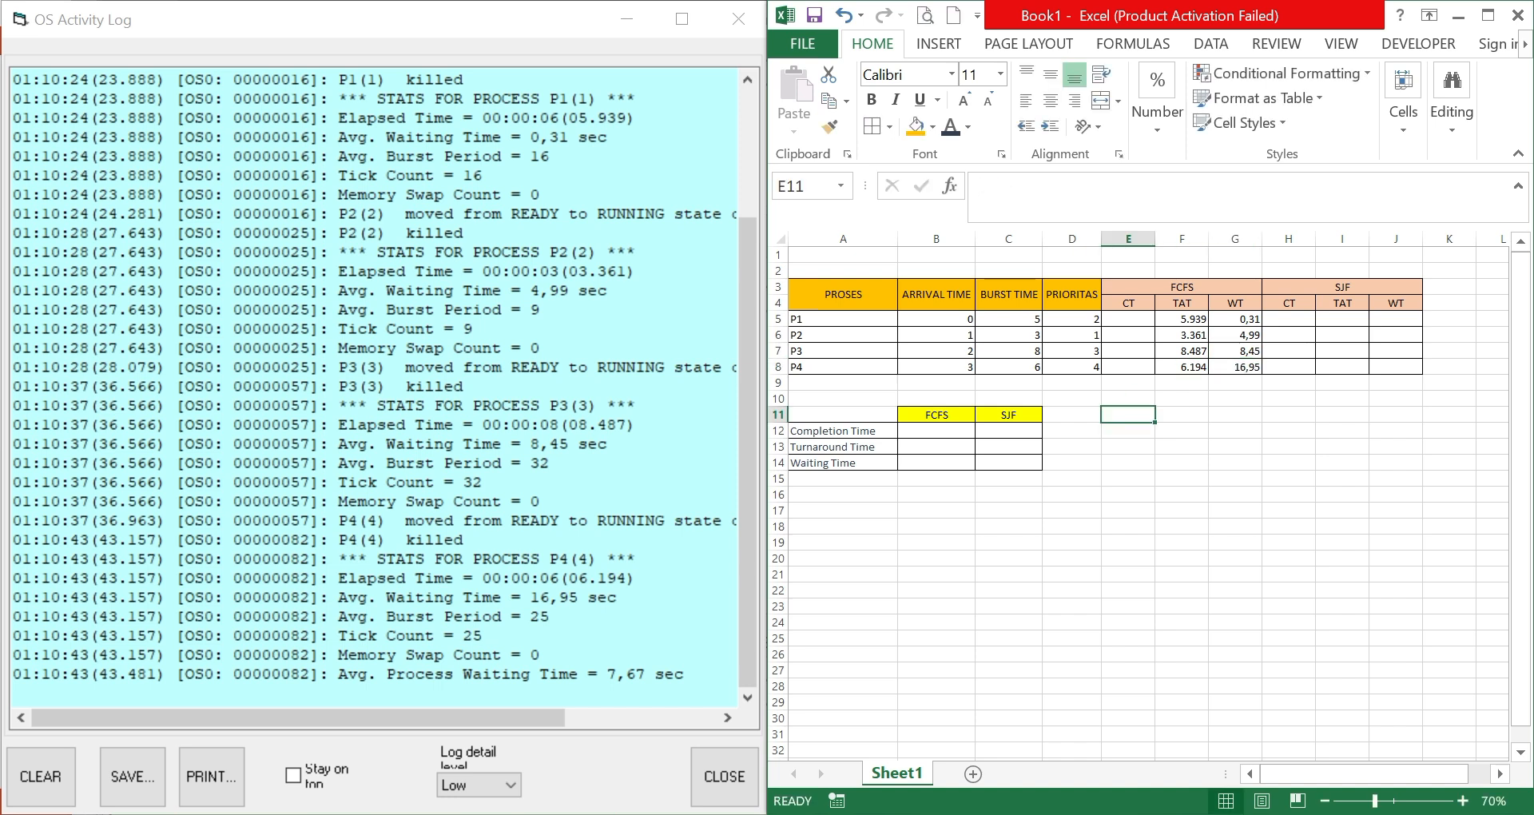
left_click(1181, 382)
type("=s")
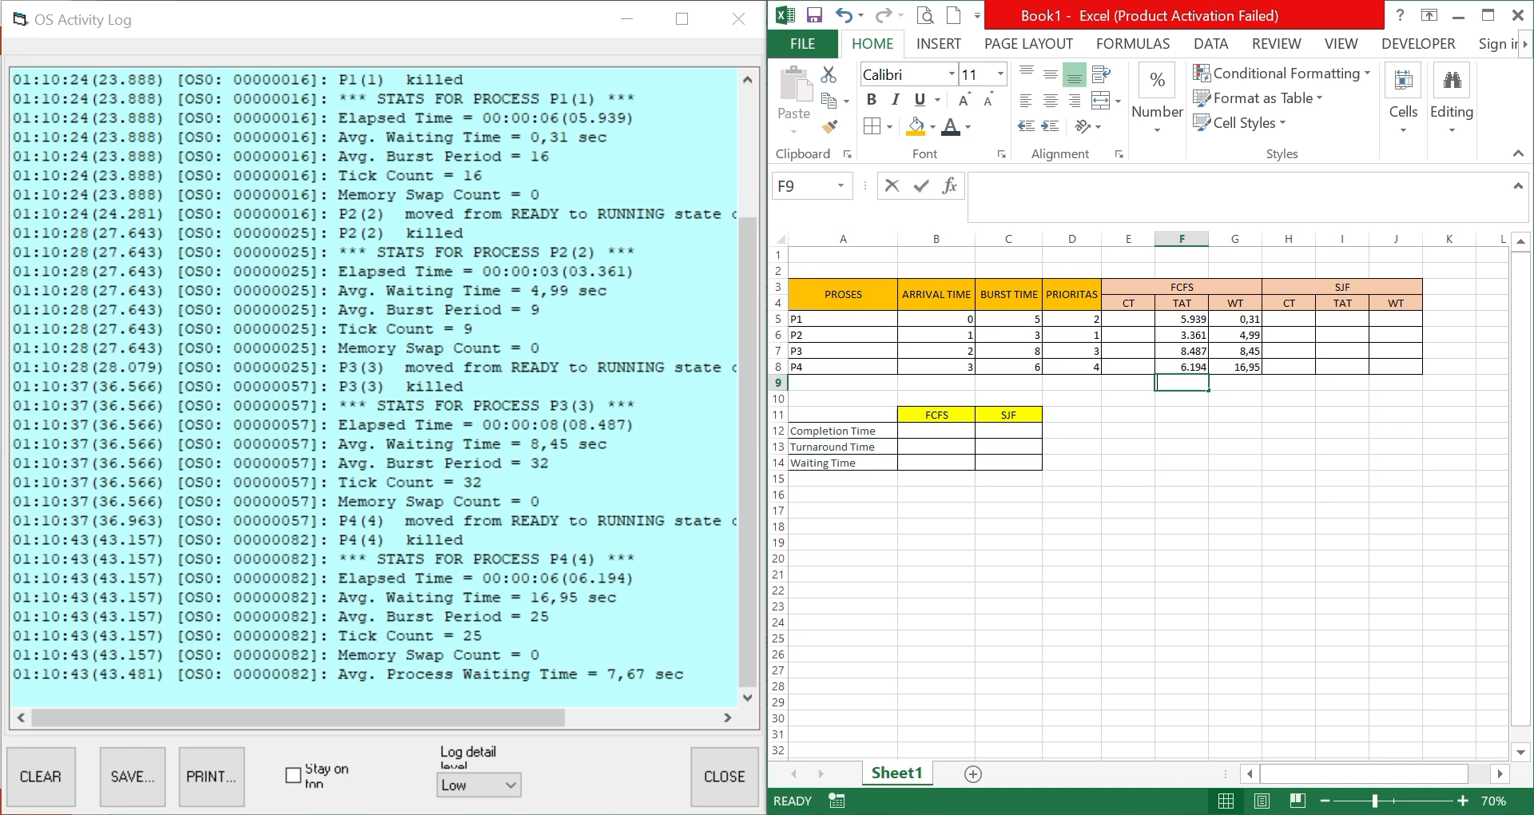
type("um")
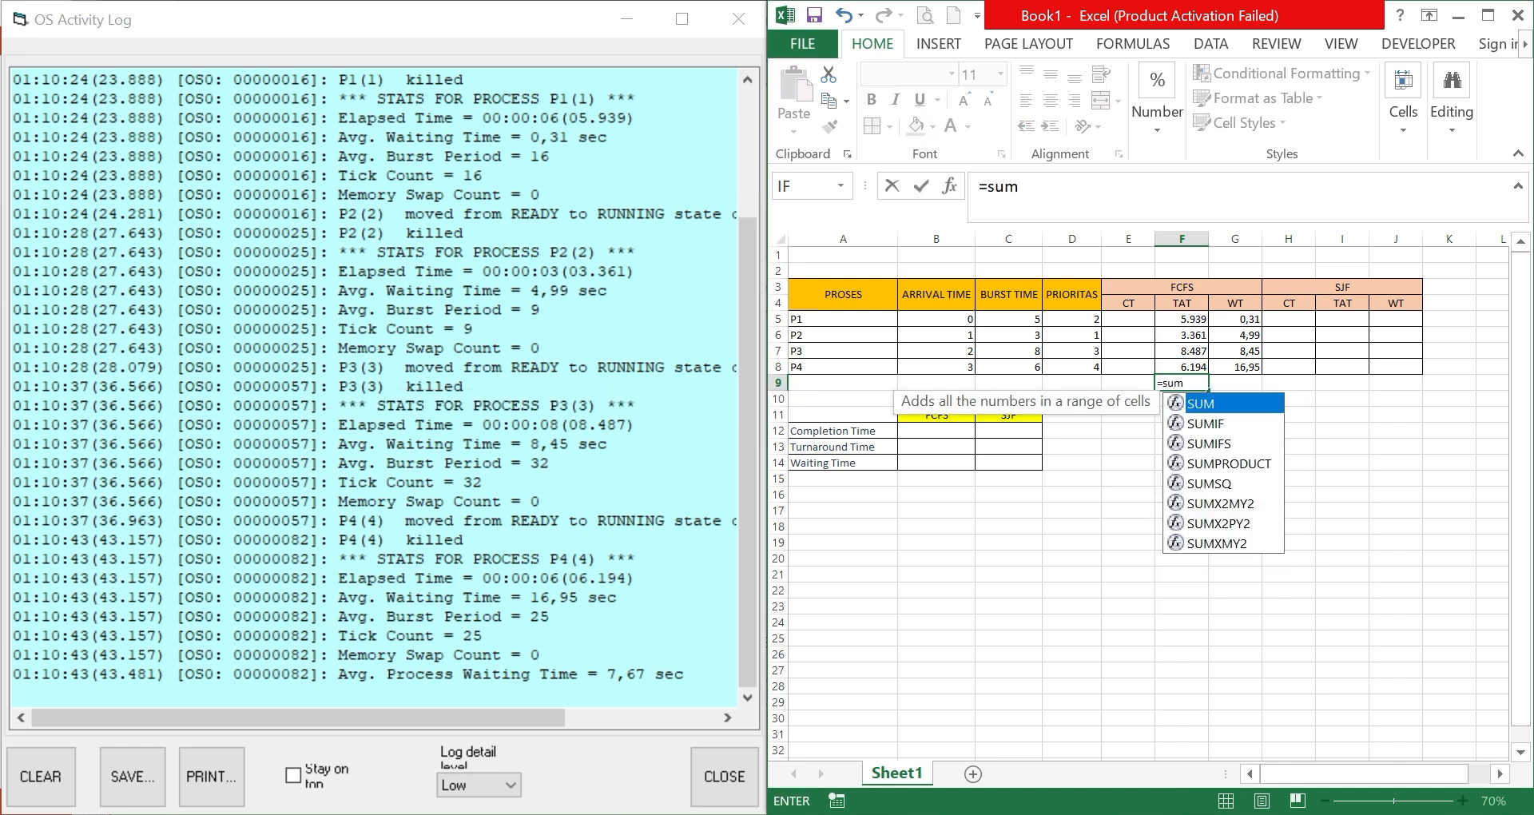
type("(")
left_click_drag(1182, 318, 1182, 367)
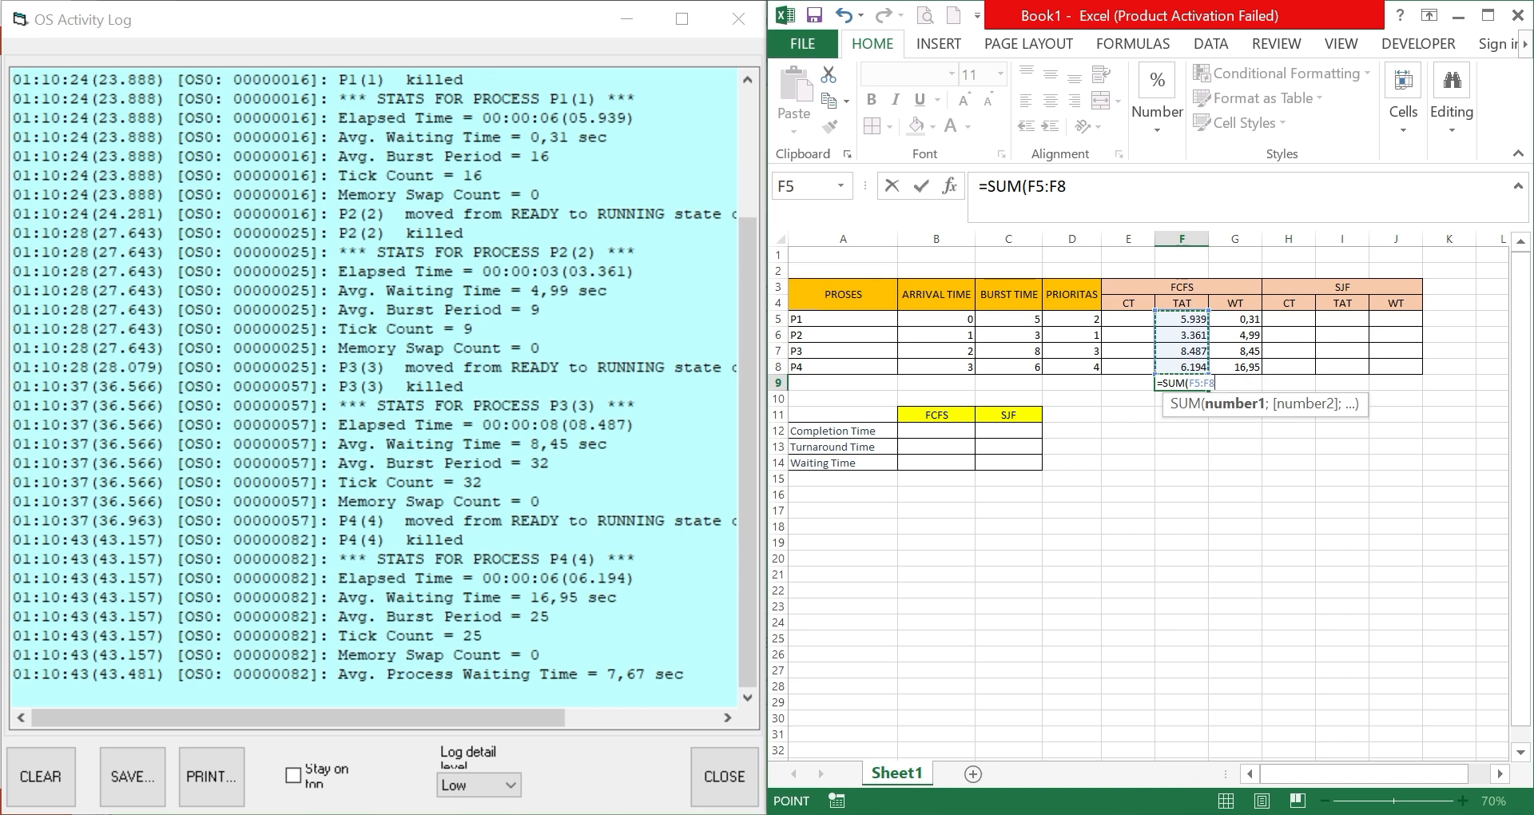
key("Return")
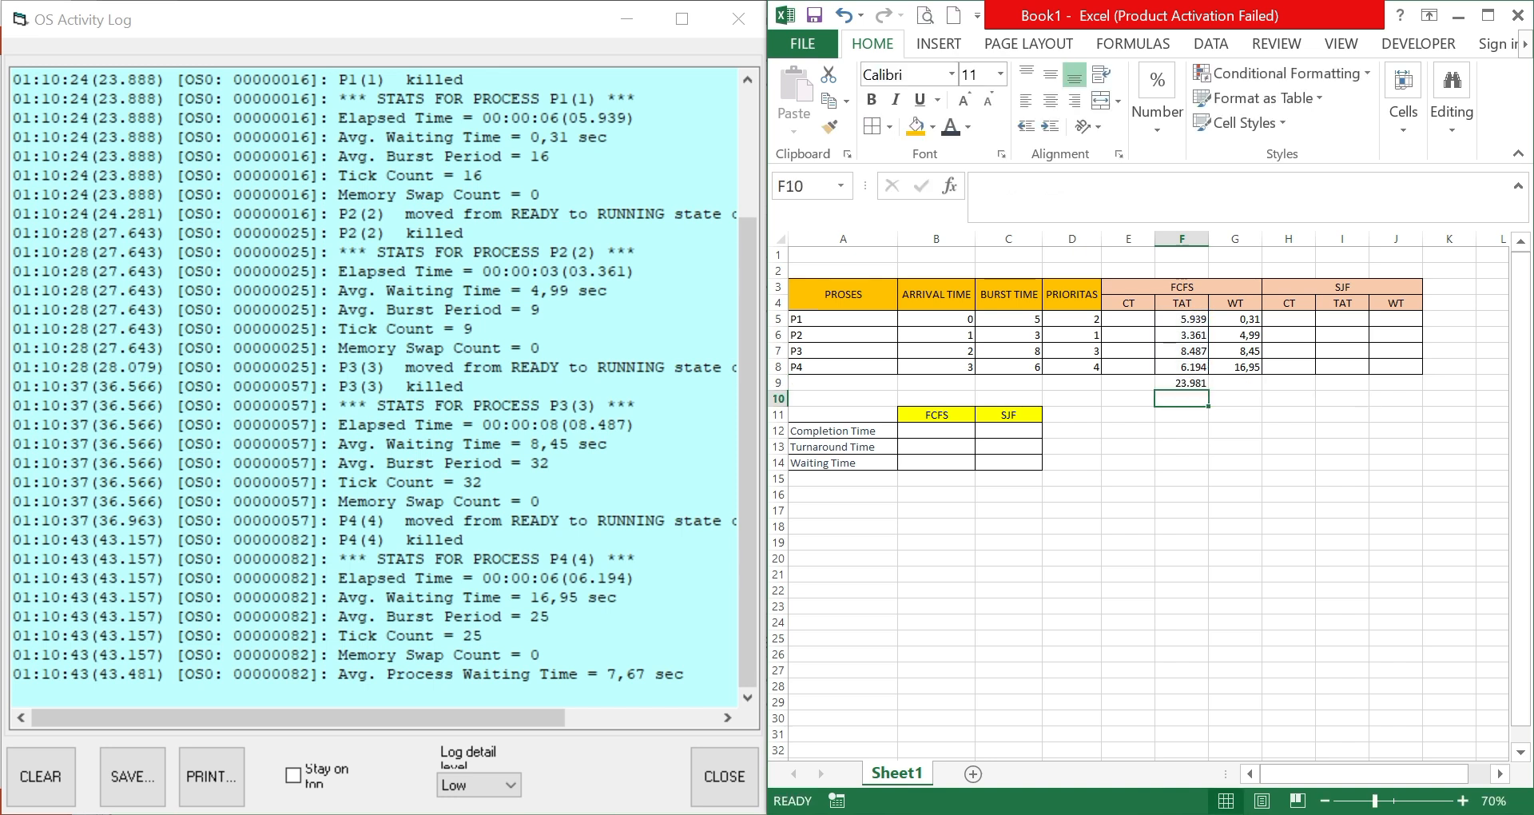
Extend the total formula in F9 to G9 to sum the FCFS waiting times.
left_click(1182, 383)
left_click(1236, 384)
left_click(1182, 384)
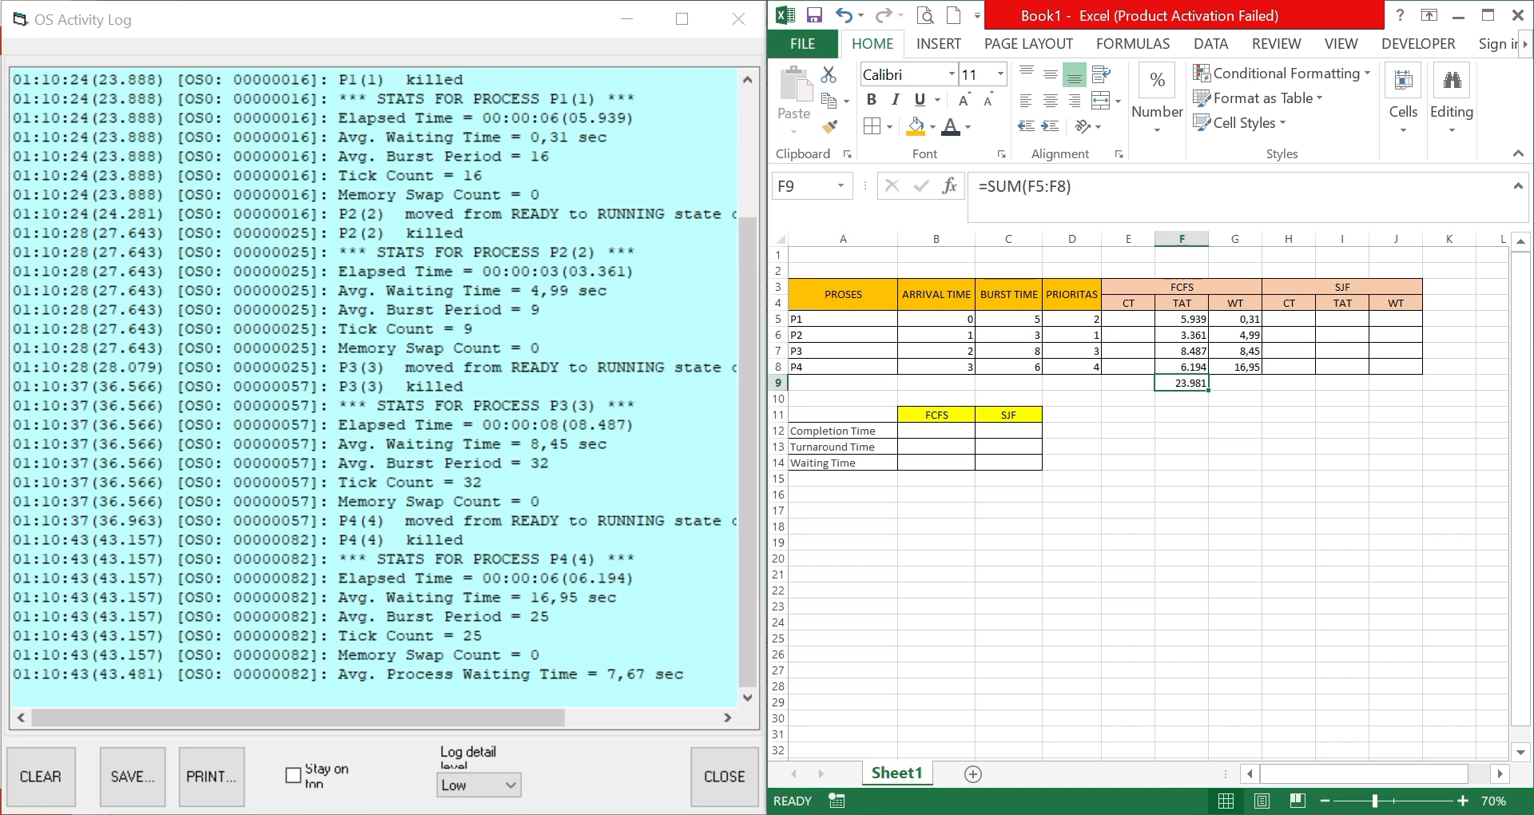
left_click_drag(1209, 390, 1261, 386)
left_click(1181, 430)
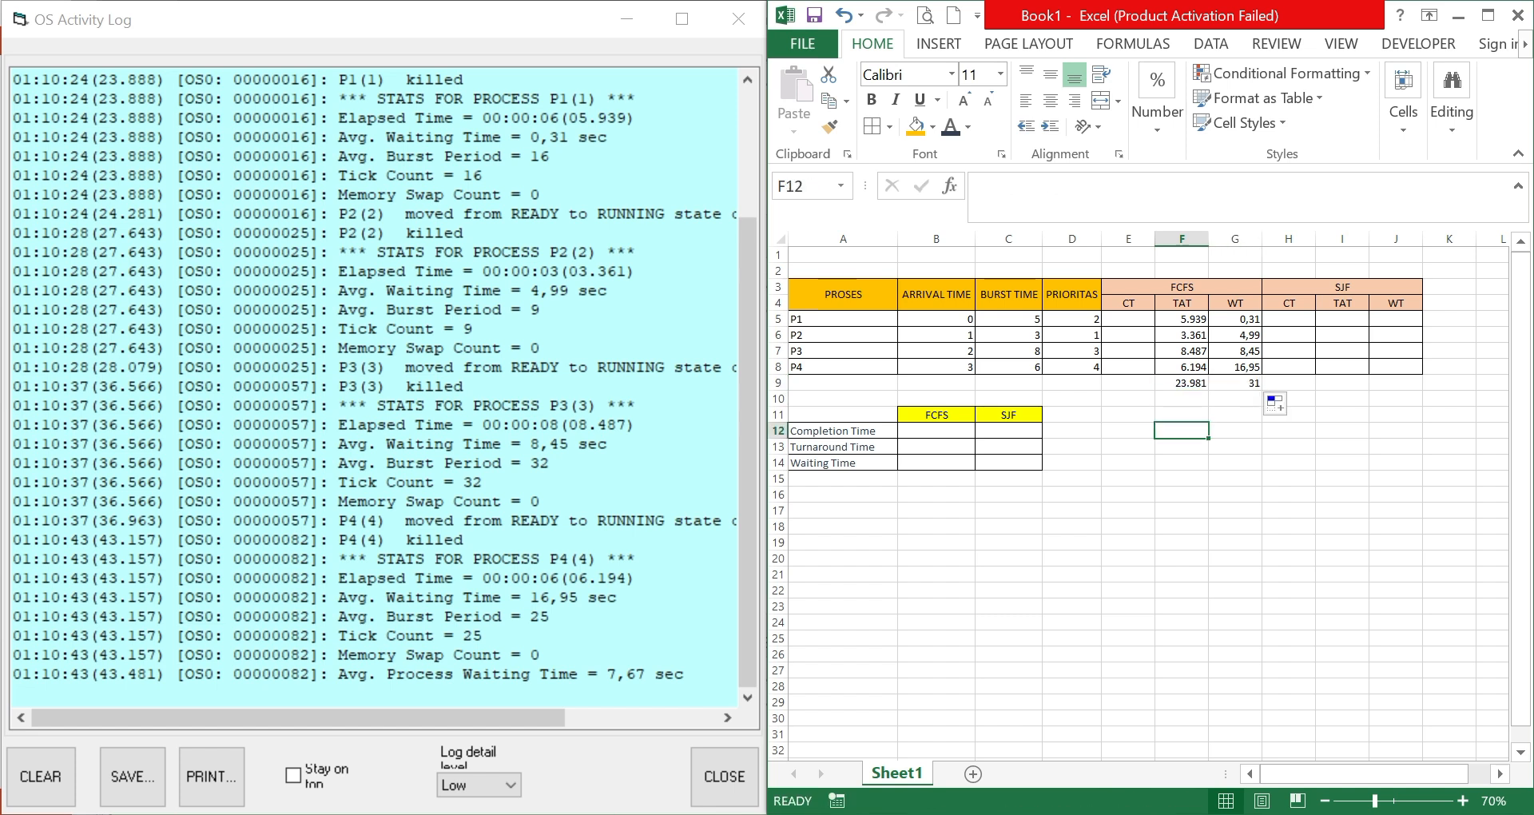
left_click(1128, 494)
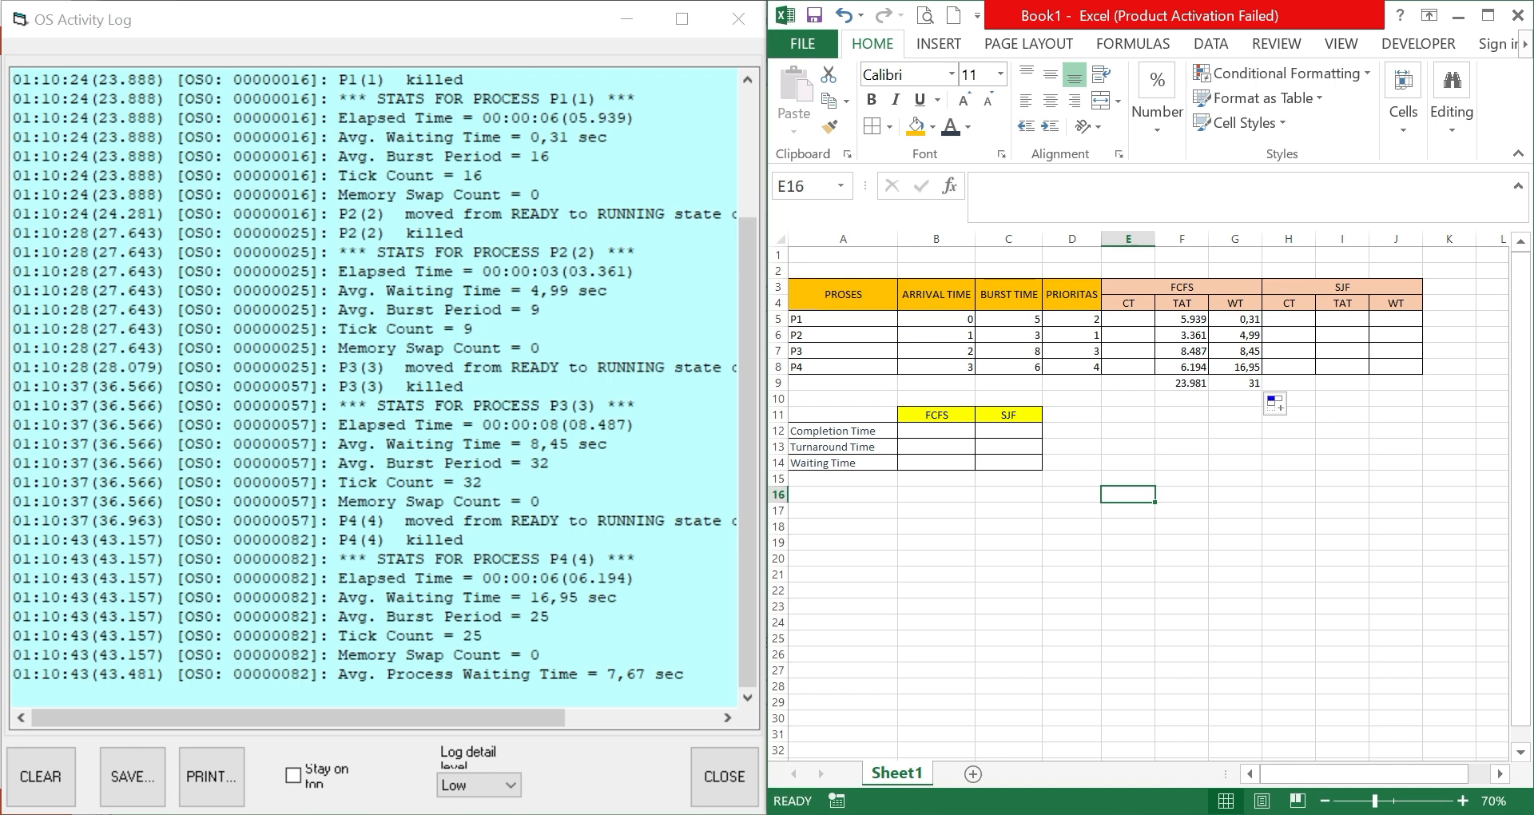
Enter the FCFS completion times 5.939 for P1 in E5 and 4.361 for P2 in E6.
left_click(1129, 319)
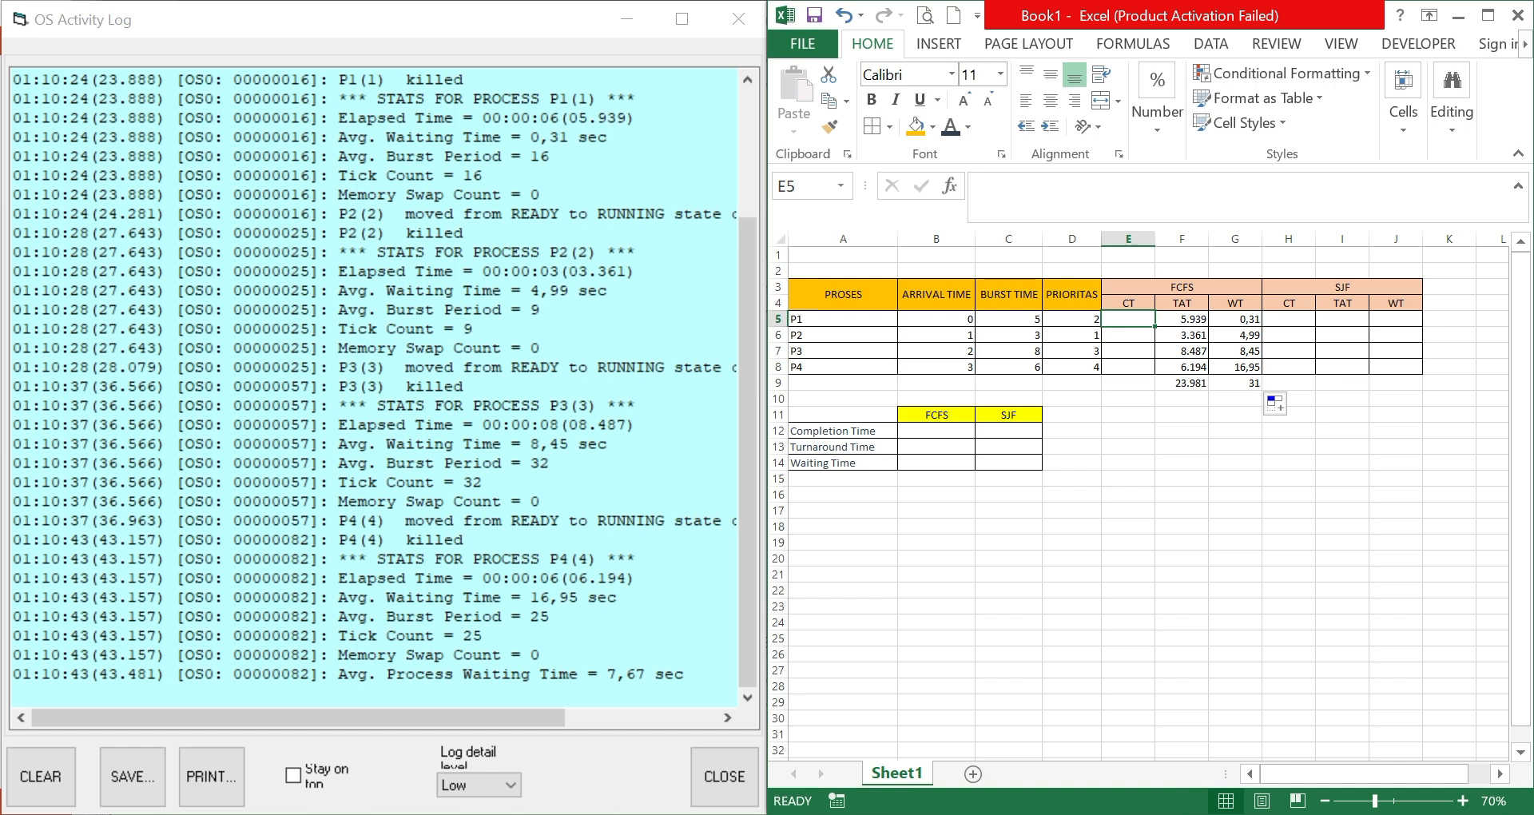
type("5.939")
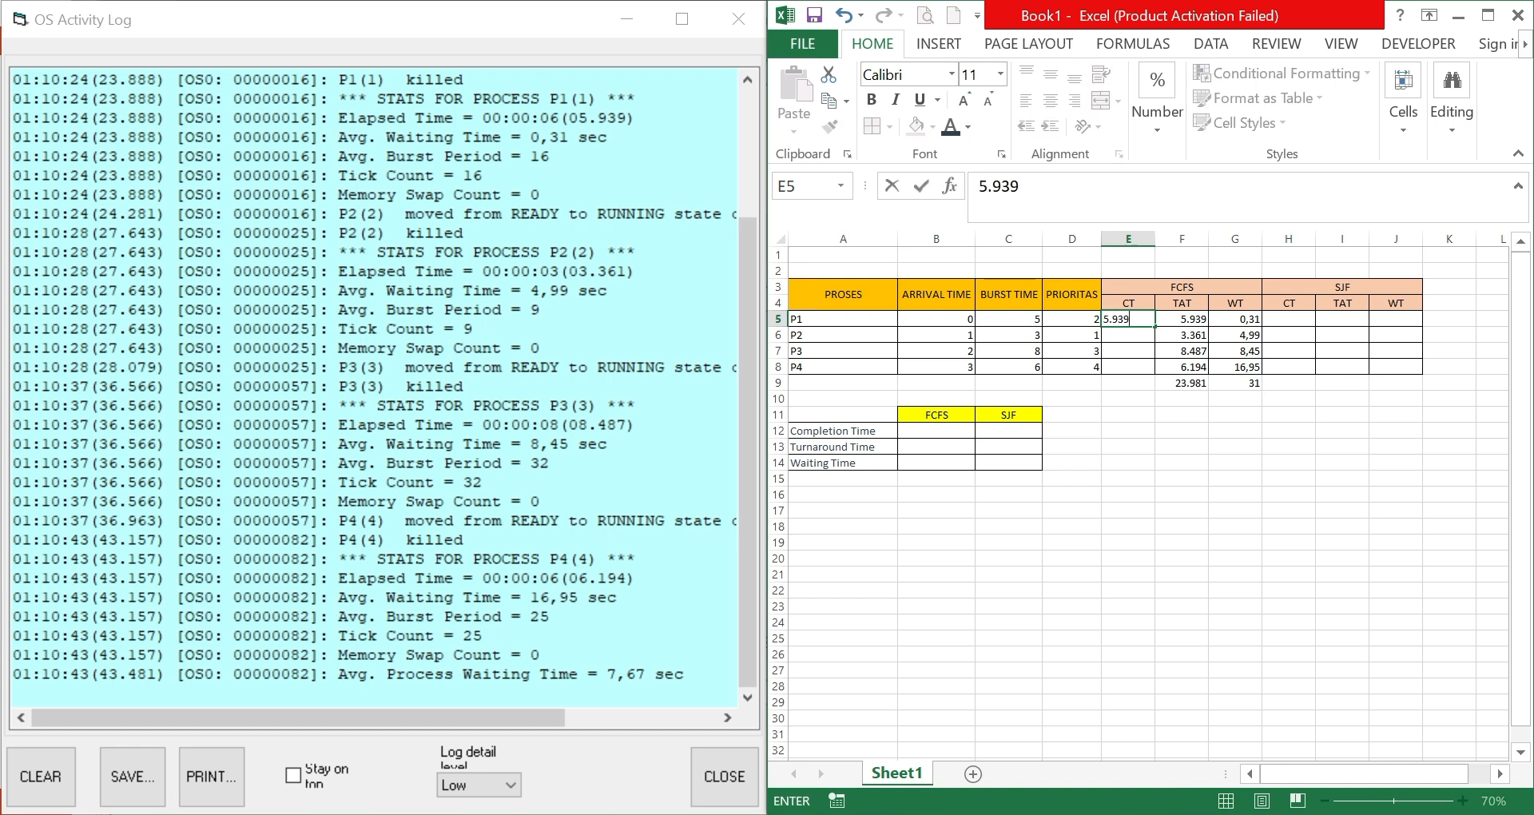
key("Return")
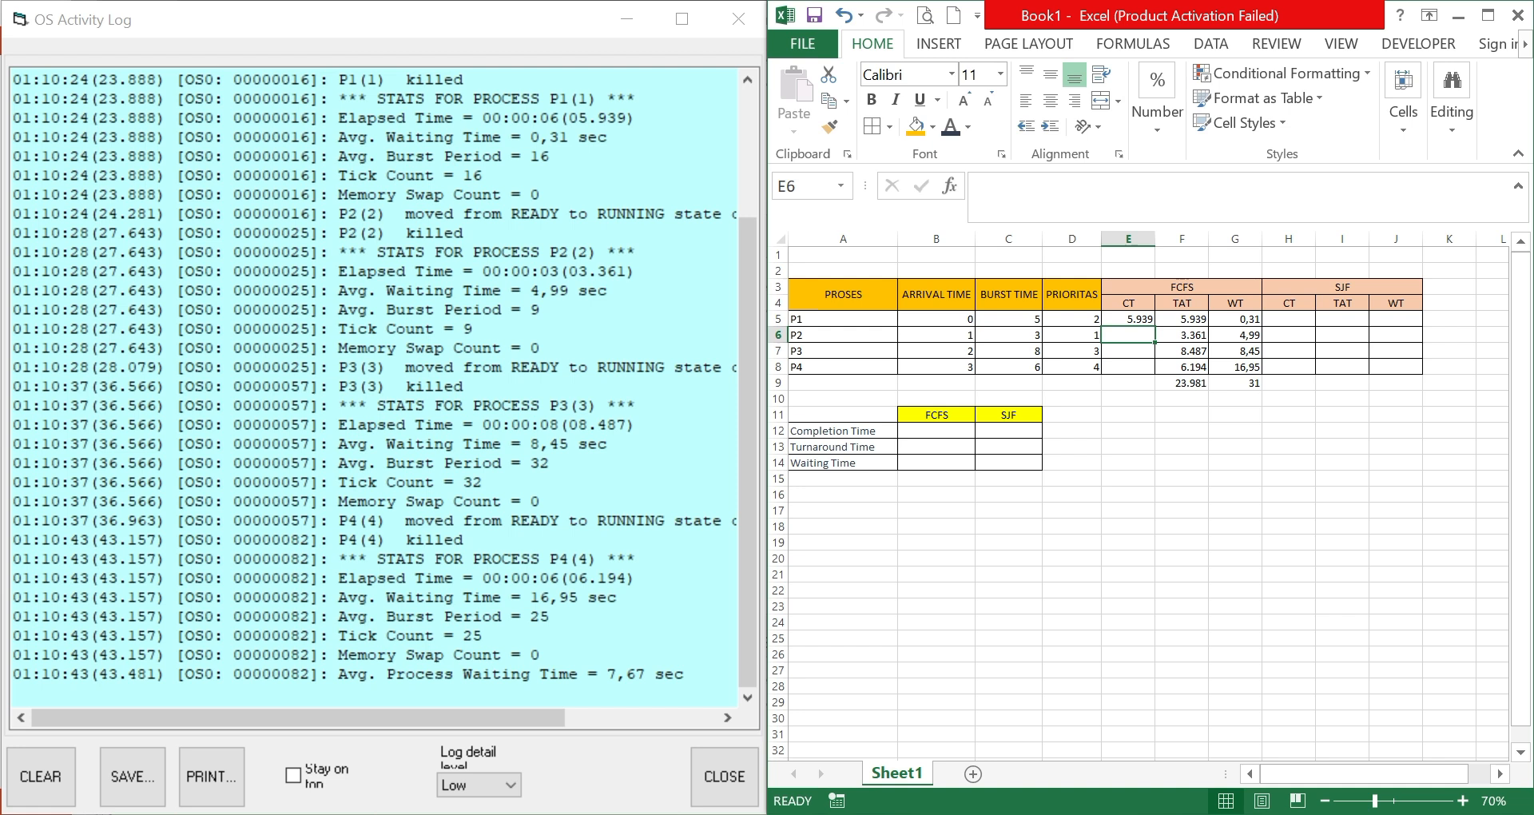
type("4.")
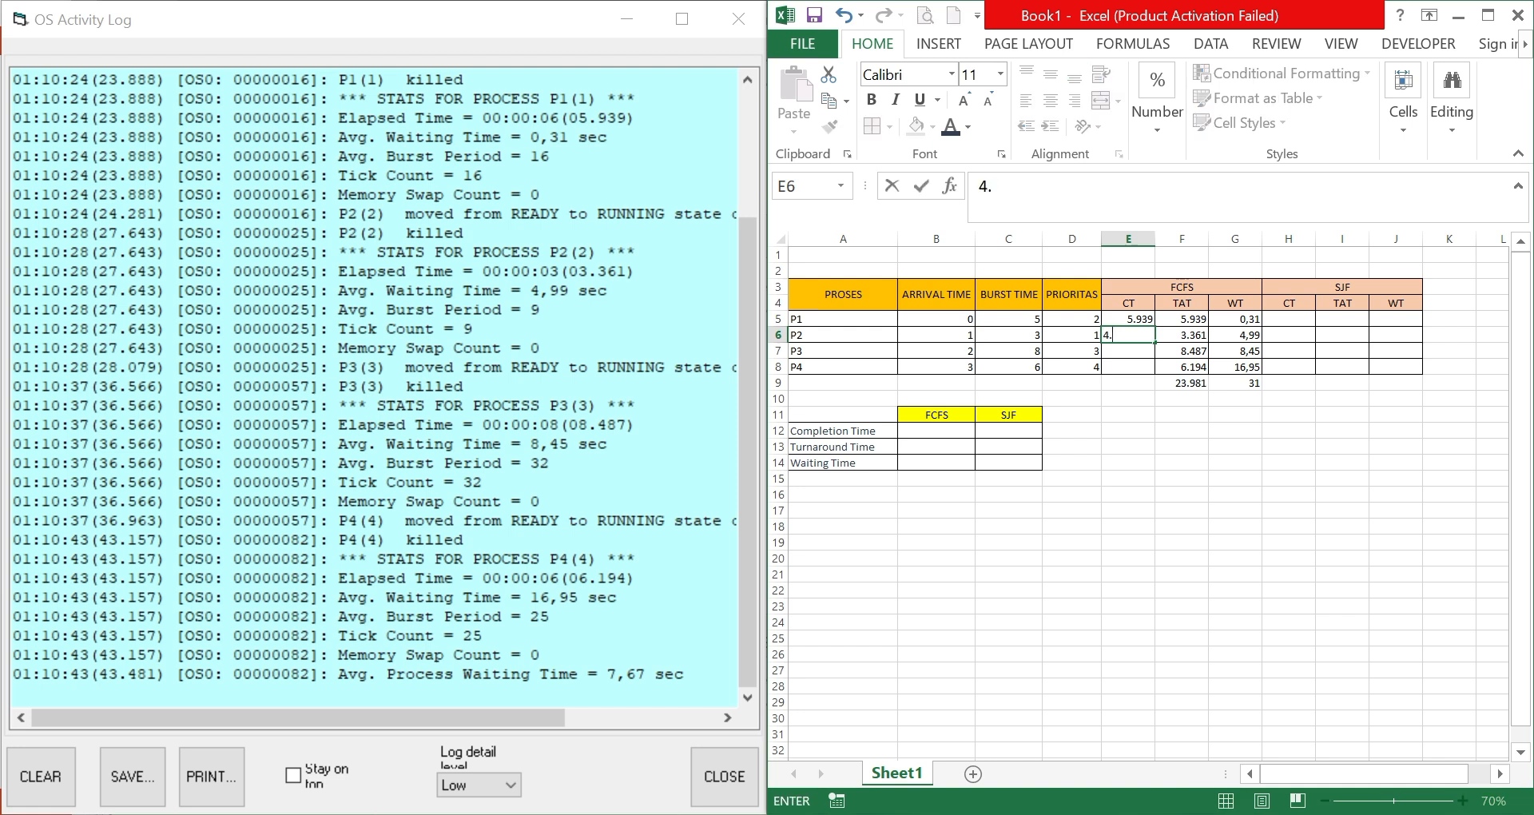
type("361")
key("ctrl+Return")
key("Return")
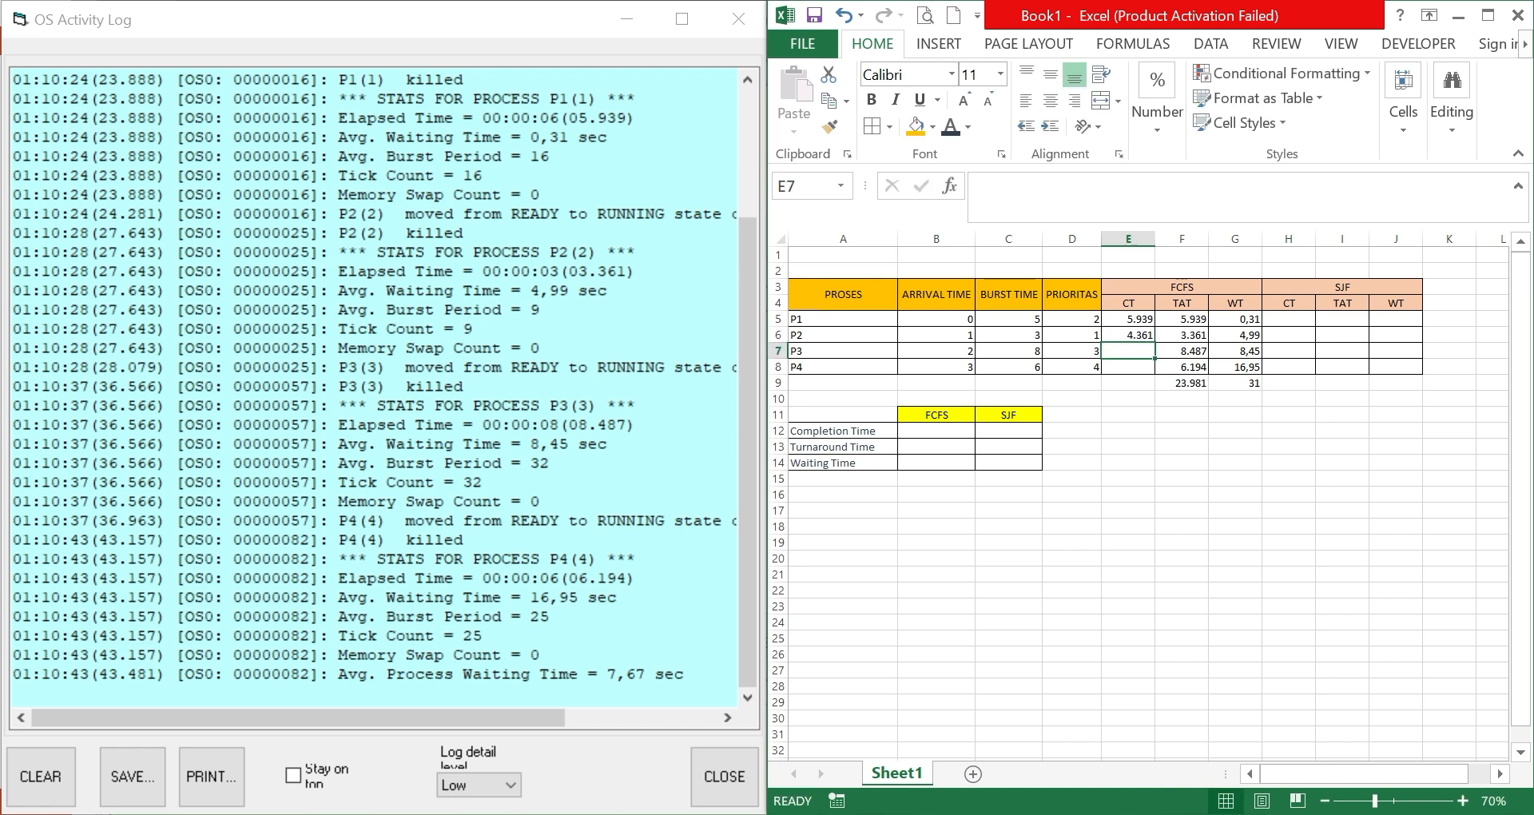
Enter the FCFS completion times 10.487 for P3 in E7 and 9.194 for P4 in E8.
type("10")
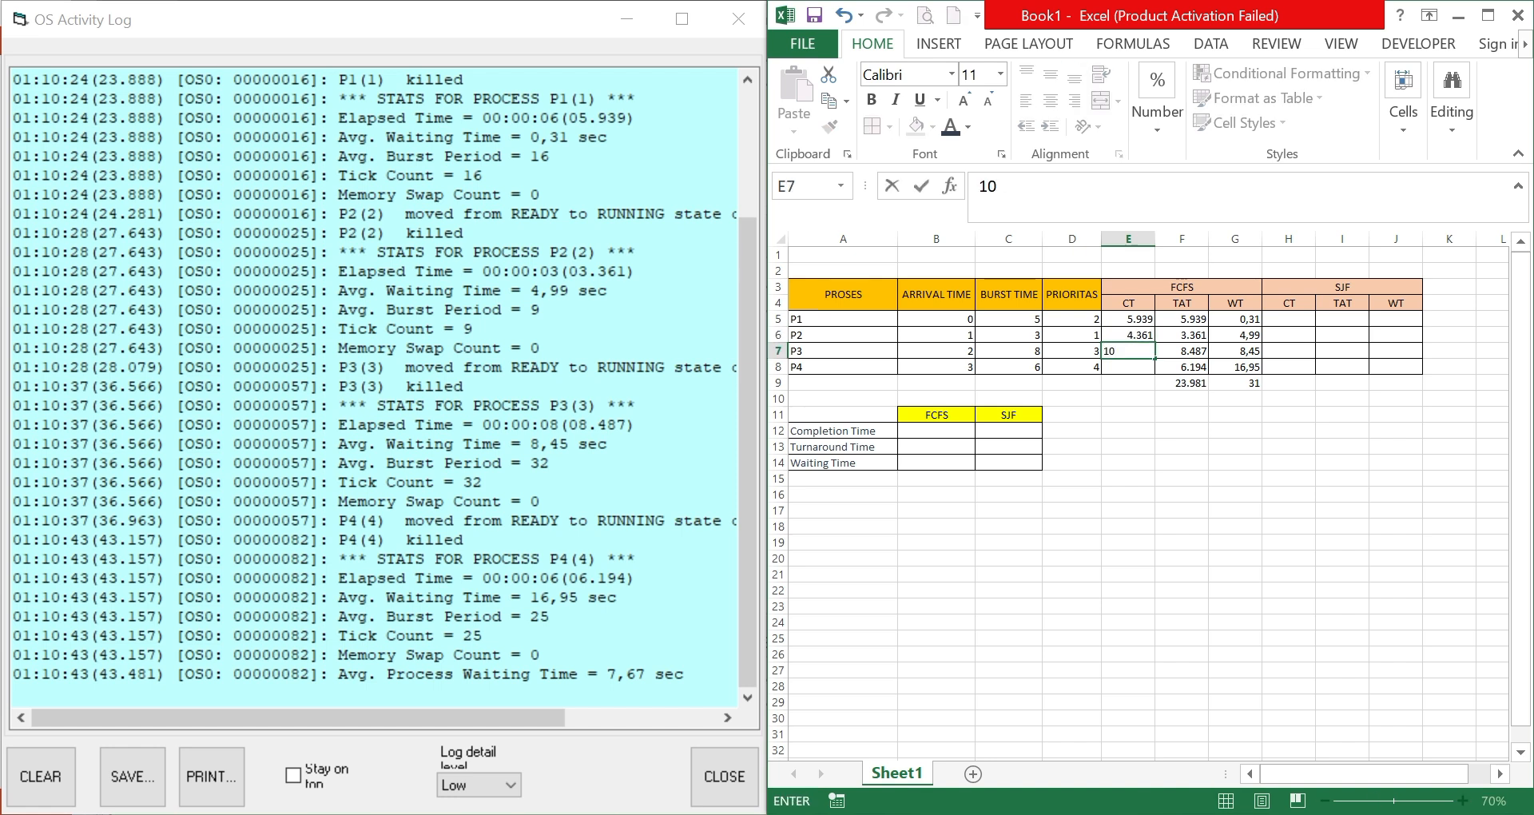
type(".487")
key("Return")
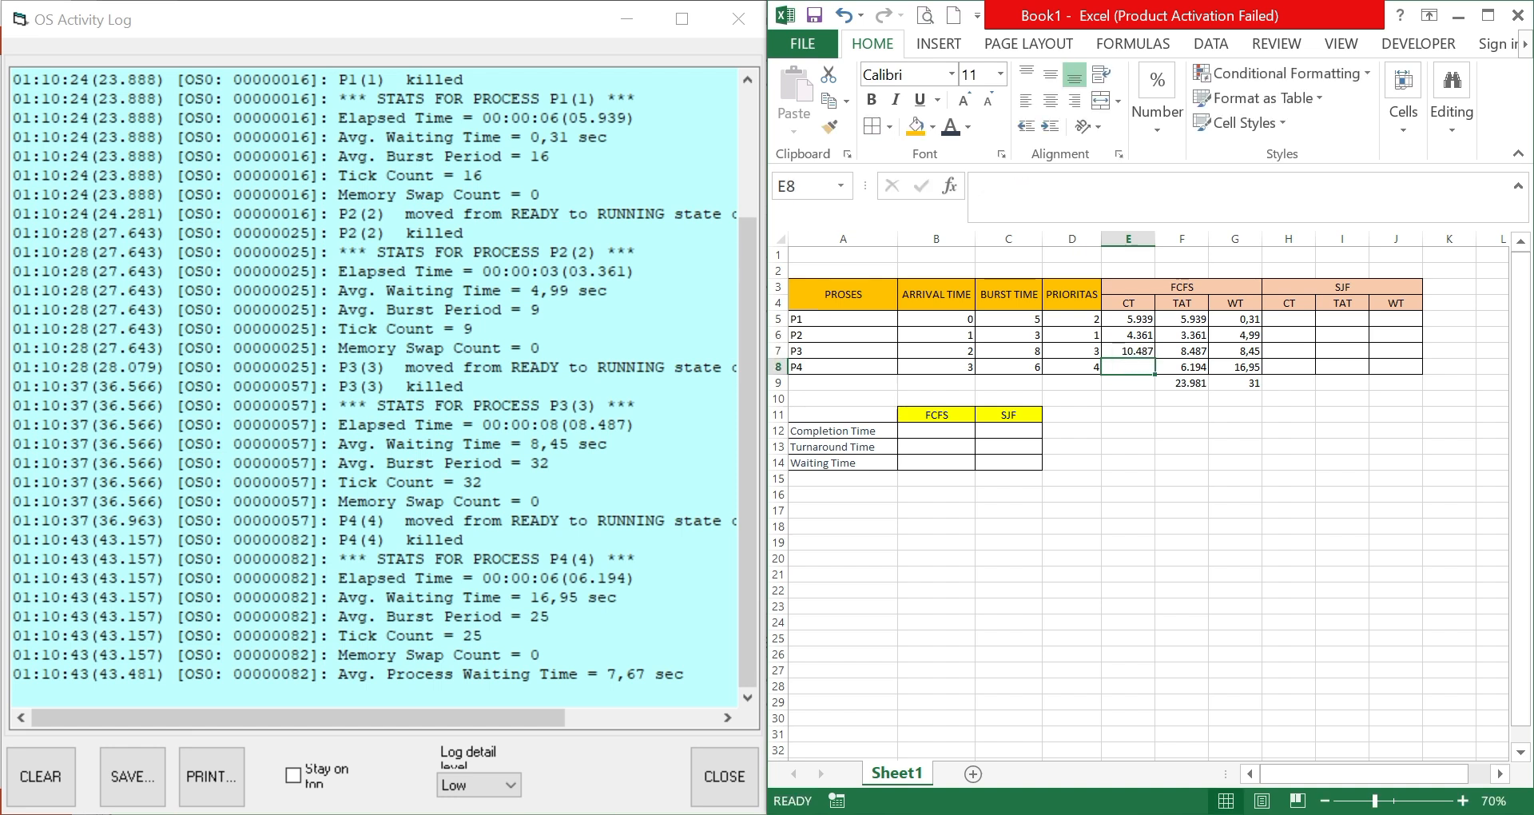
type("9")
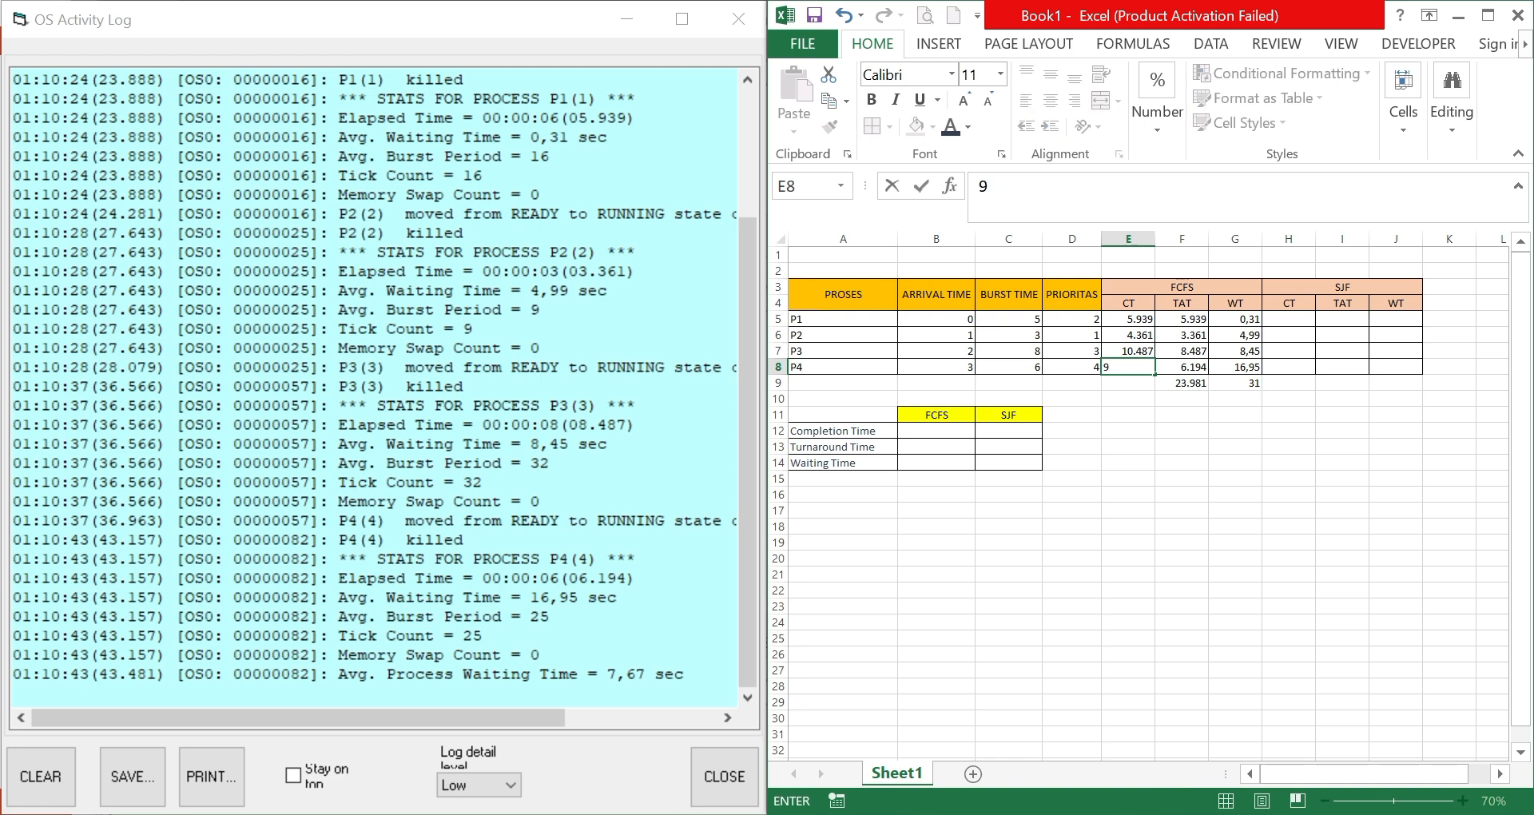
type(".194")
key("Return")
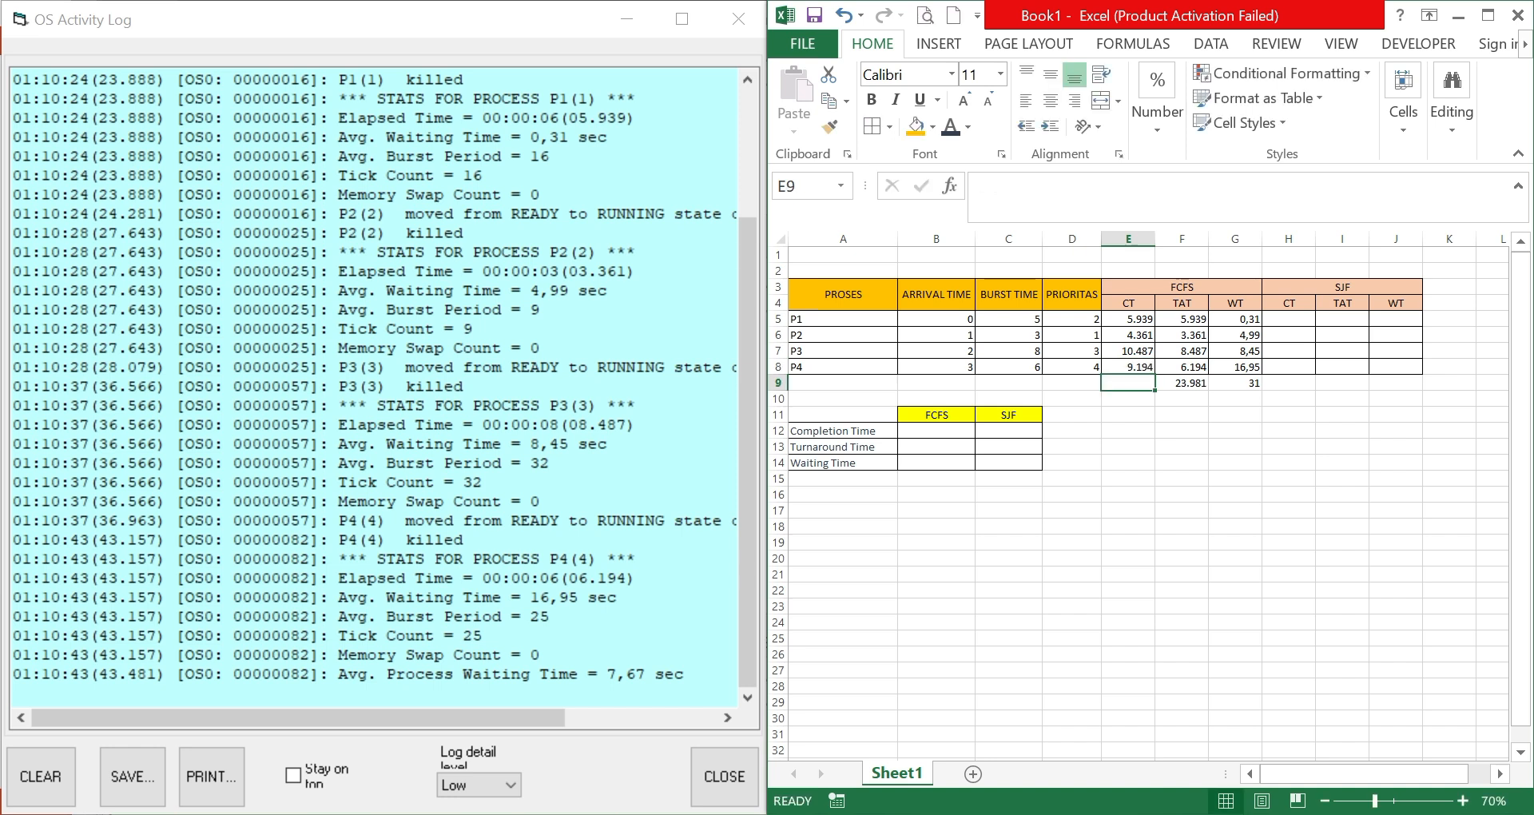
Total the FCFS completion times in E9 with a SUM of E5:E8.
type("=s")
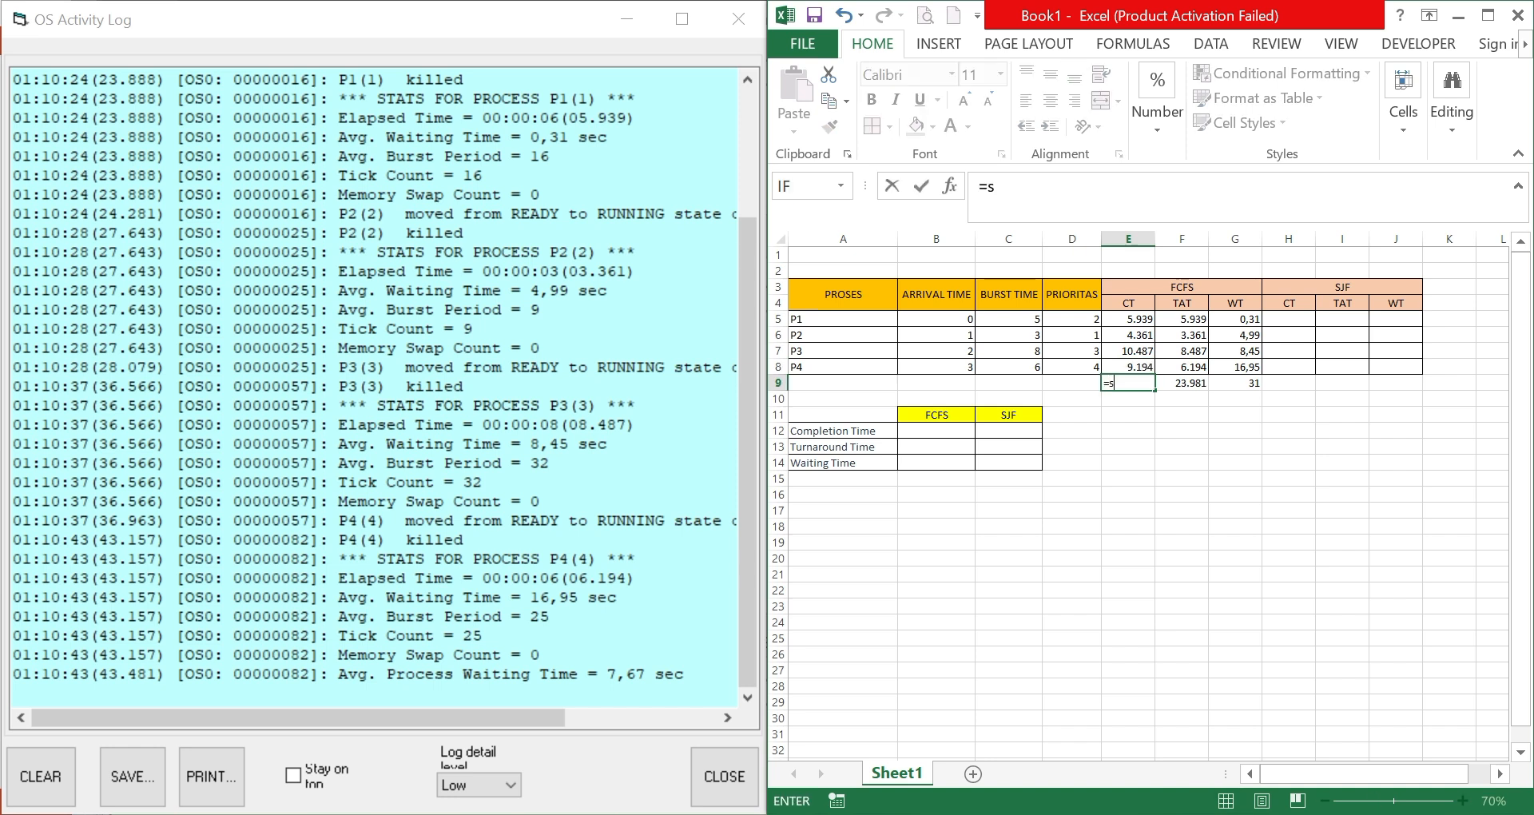
type("um")
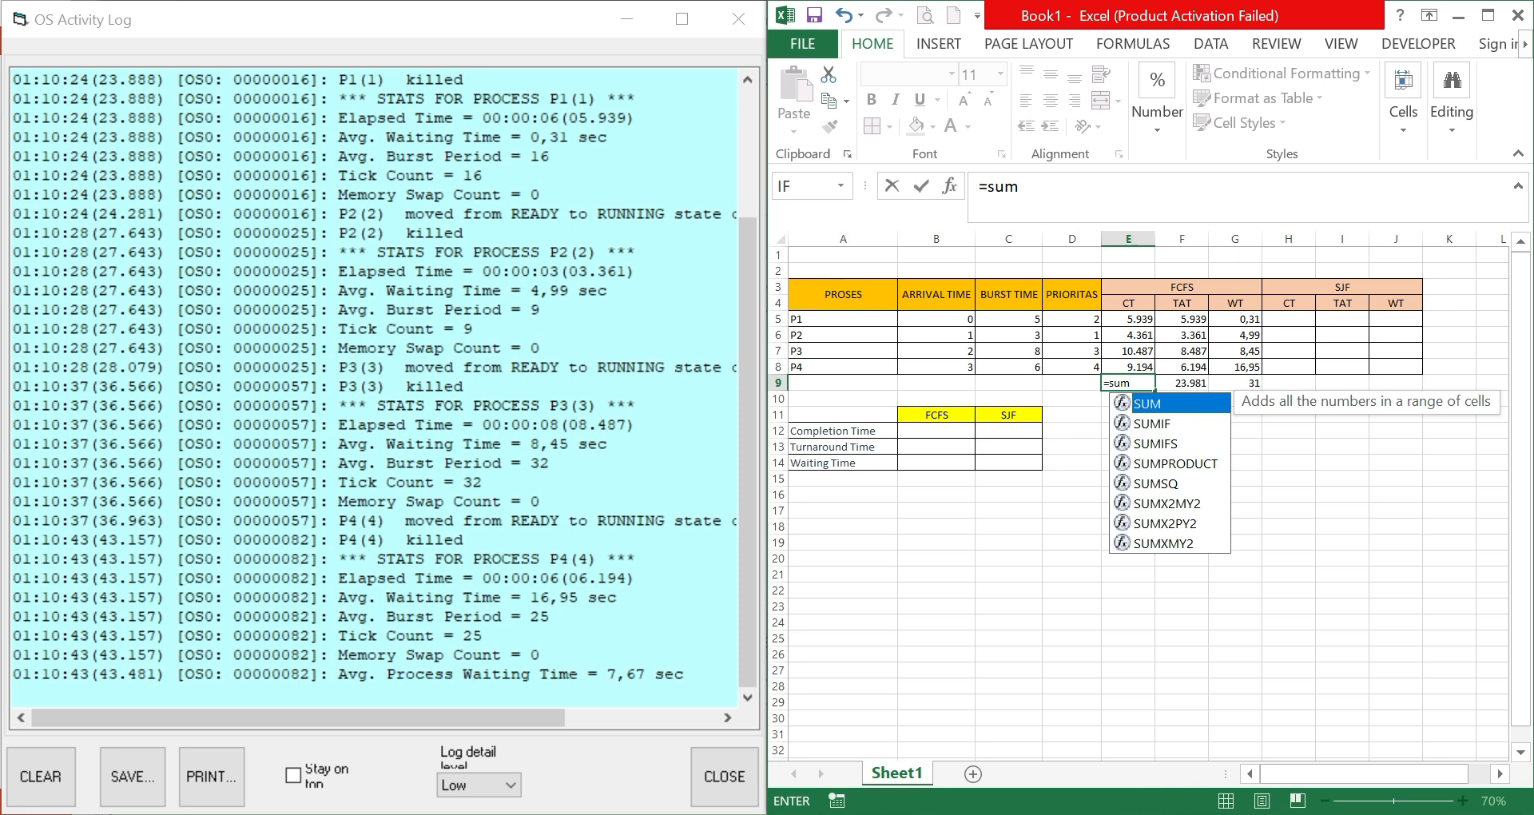
key("Tab")
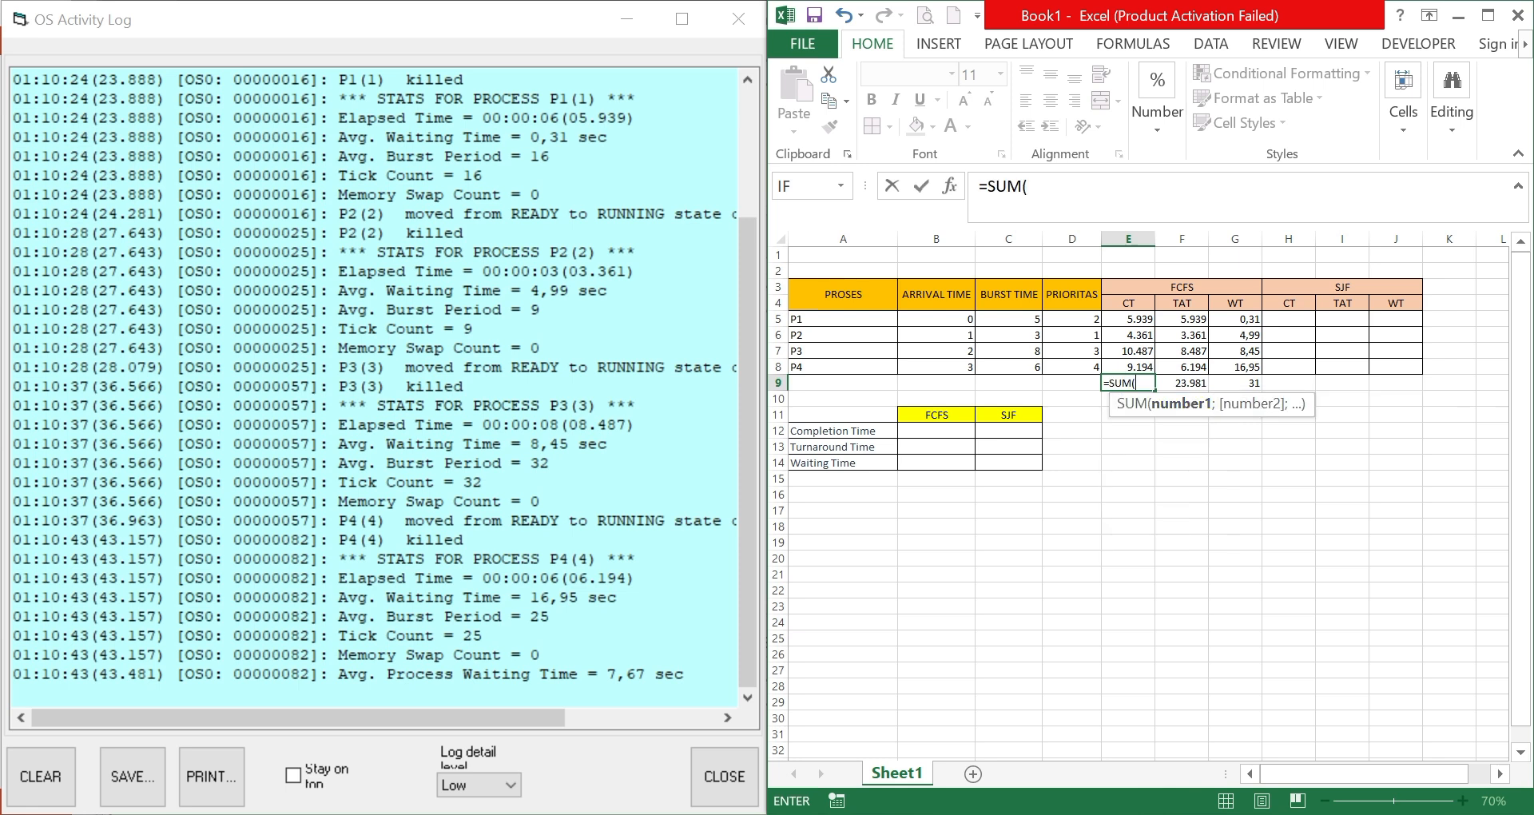
left_click_drag(1128, 318, 1128, 367)
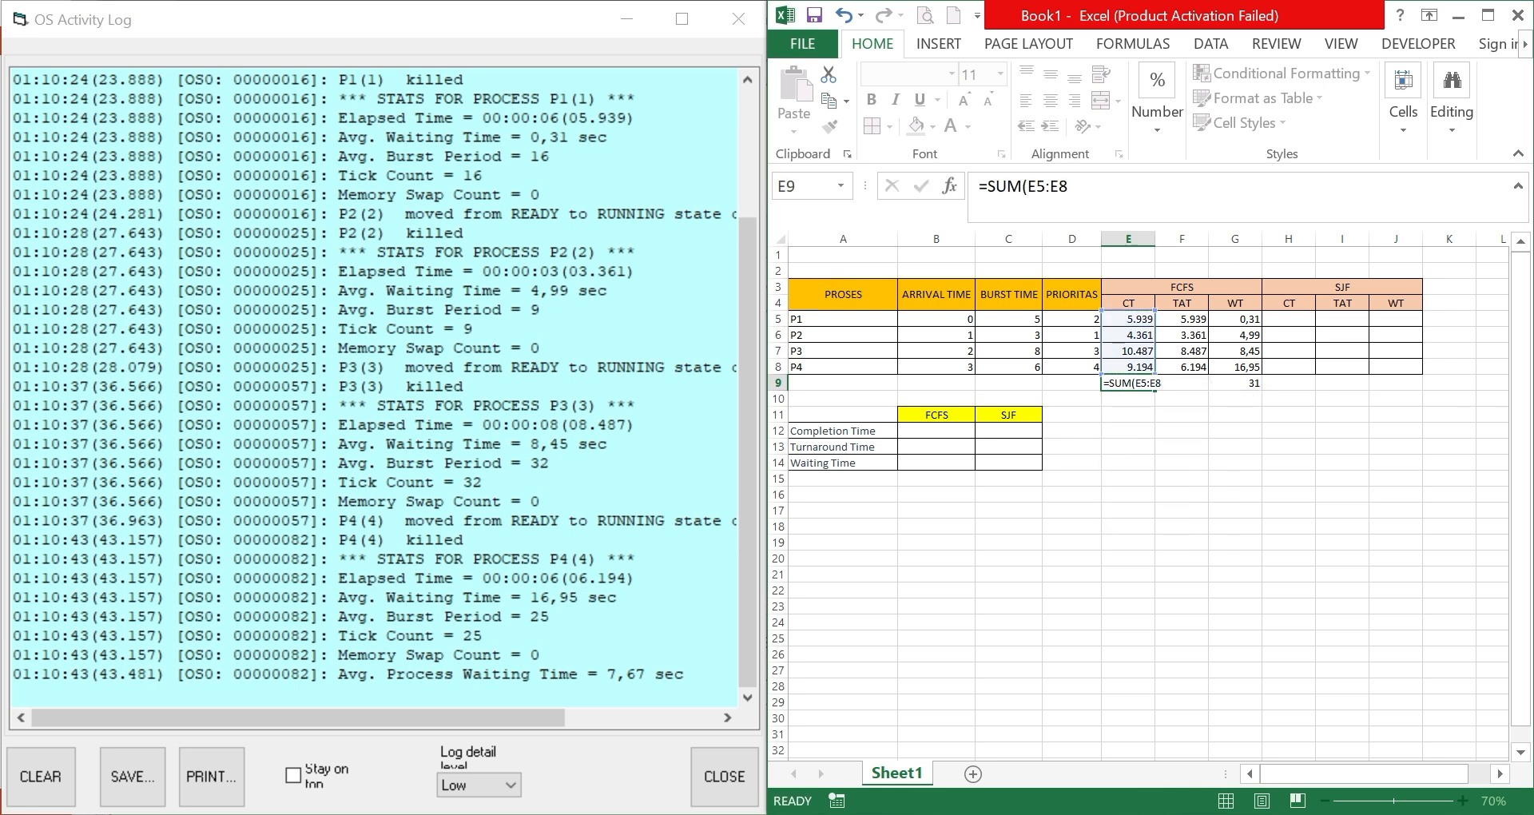
key("Return")
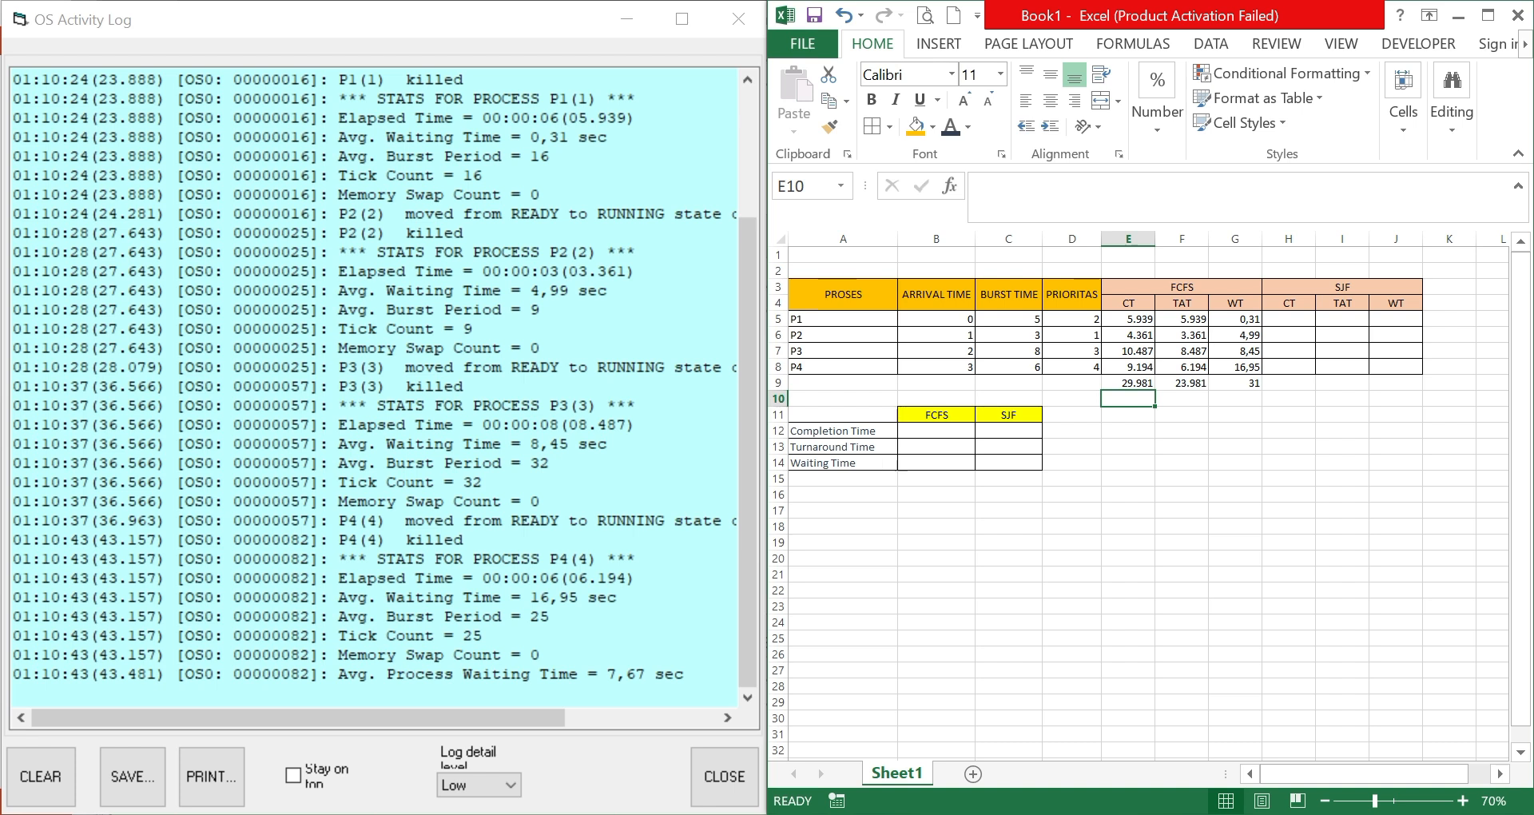
left_click(1182, 430)
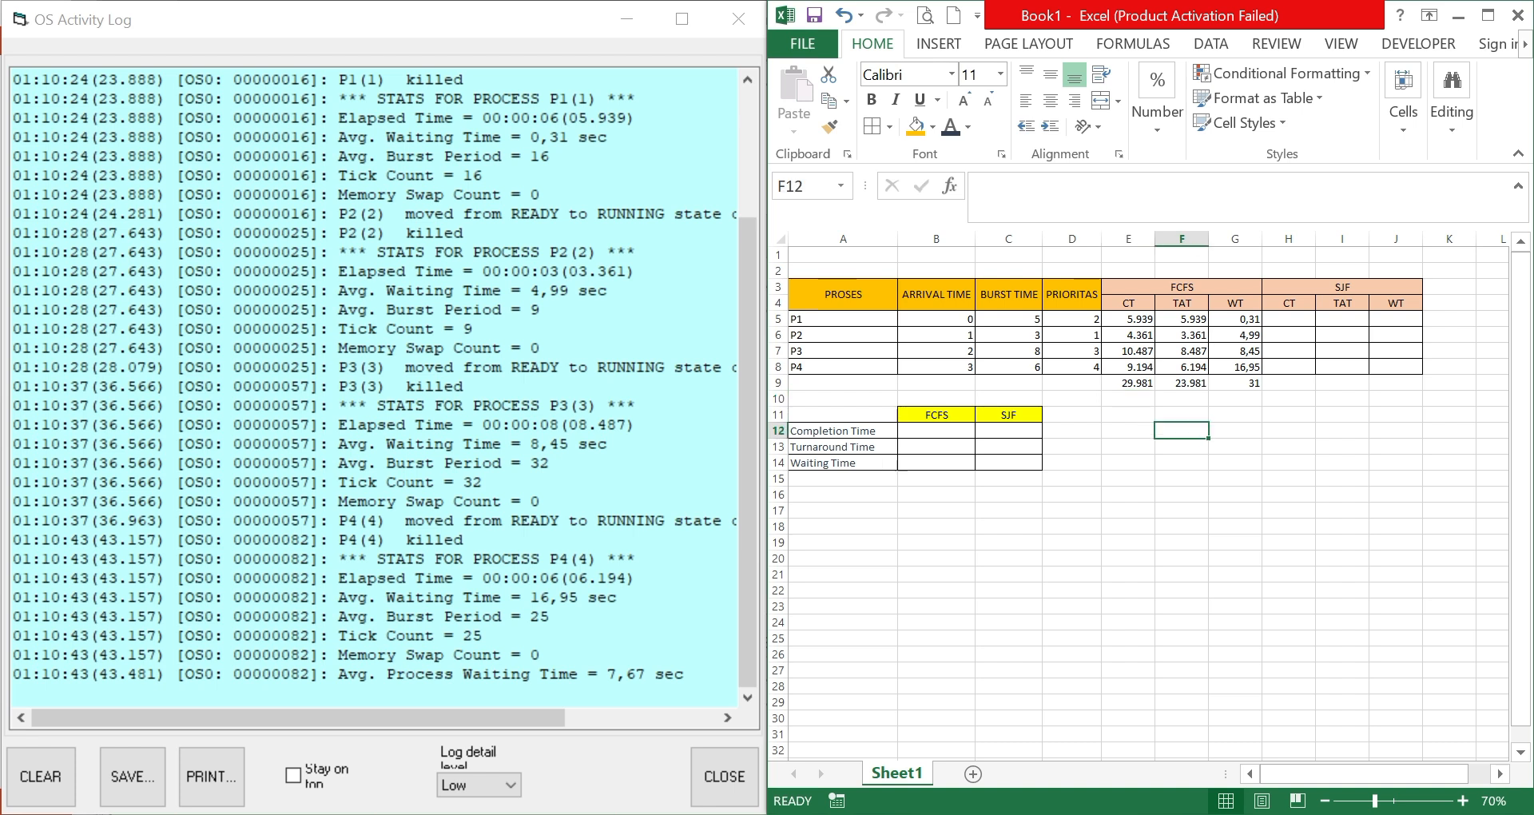
left_click(1182, 383)
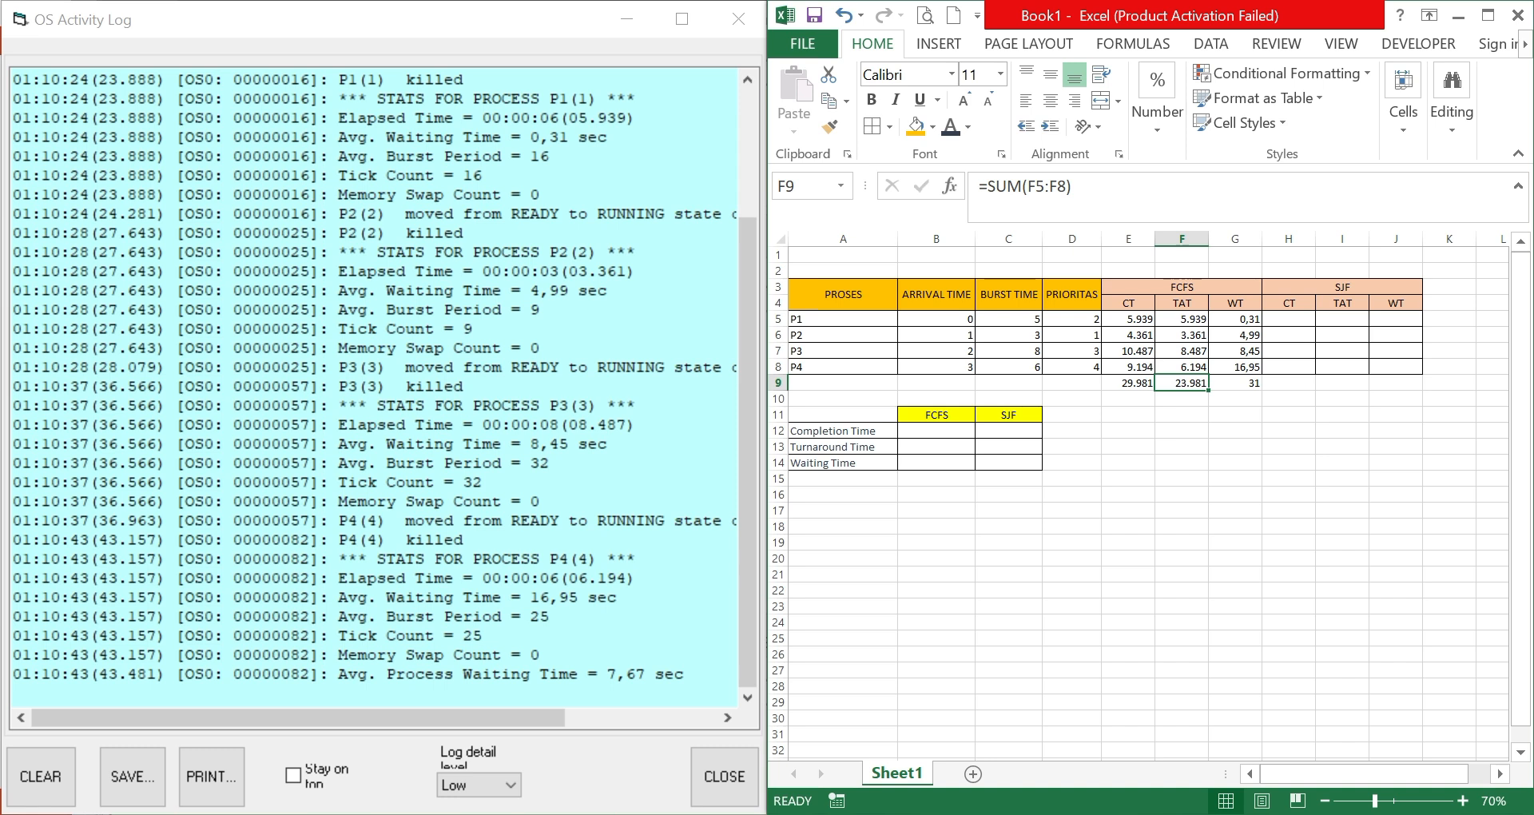
left_click(1072, 446)
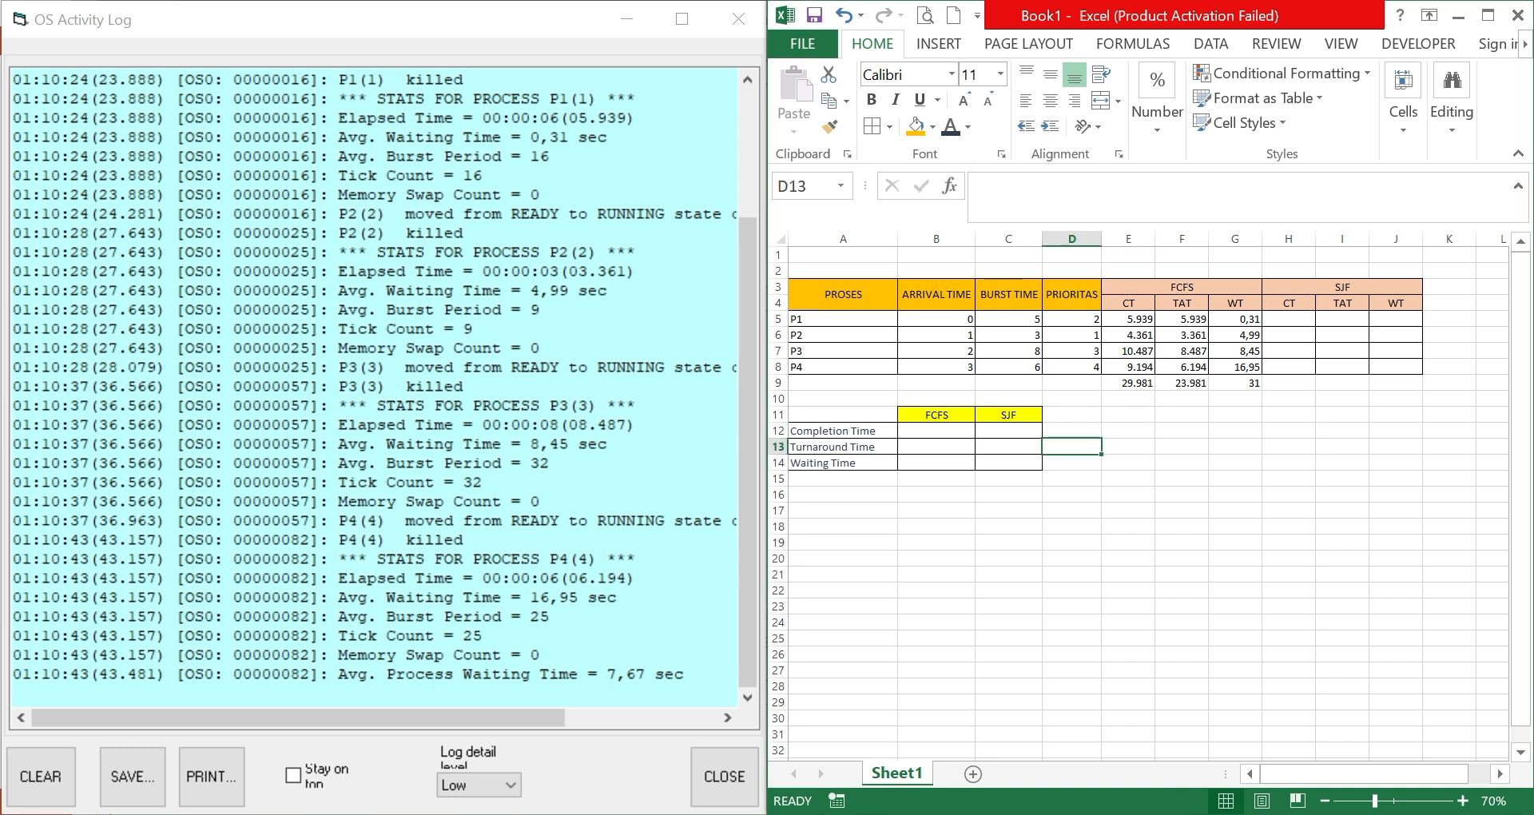
left_click(1288, 414)
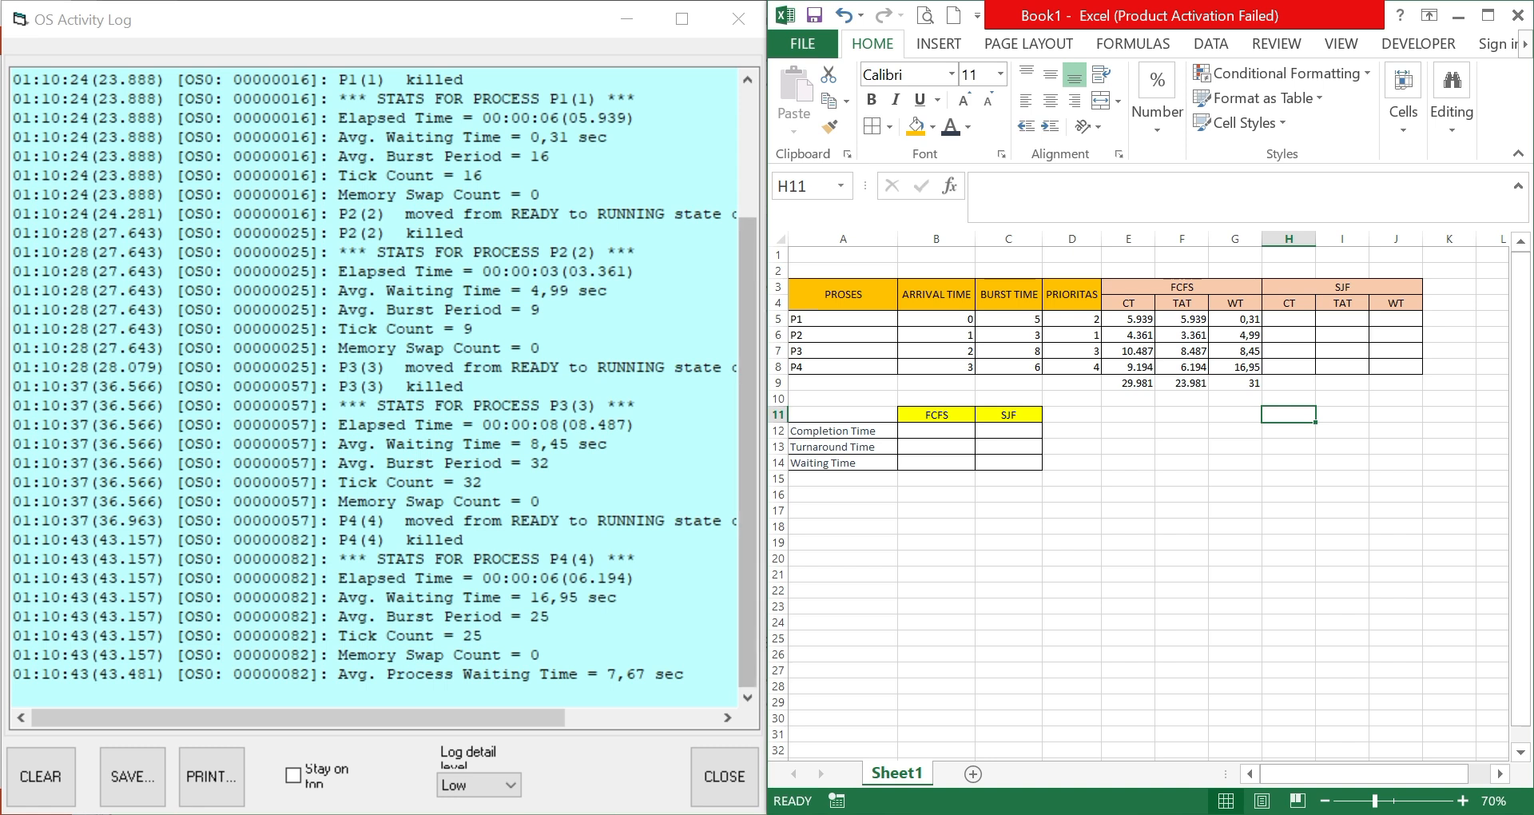
Close the OS activity log, switch to the CPU Simulator and open its program compiler.
left_click(725, 777)
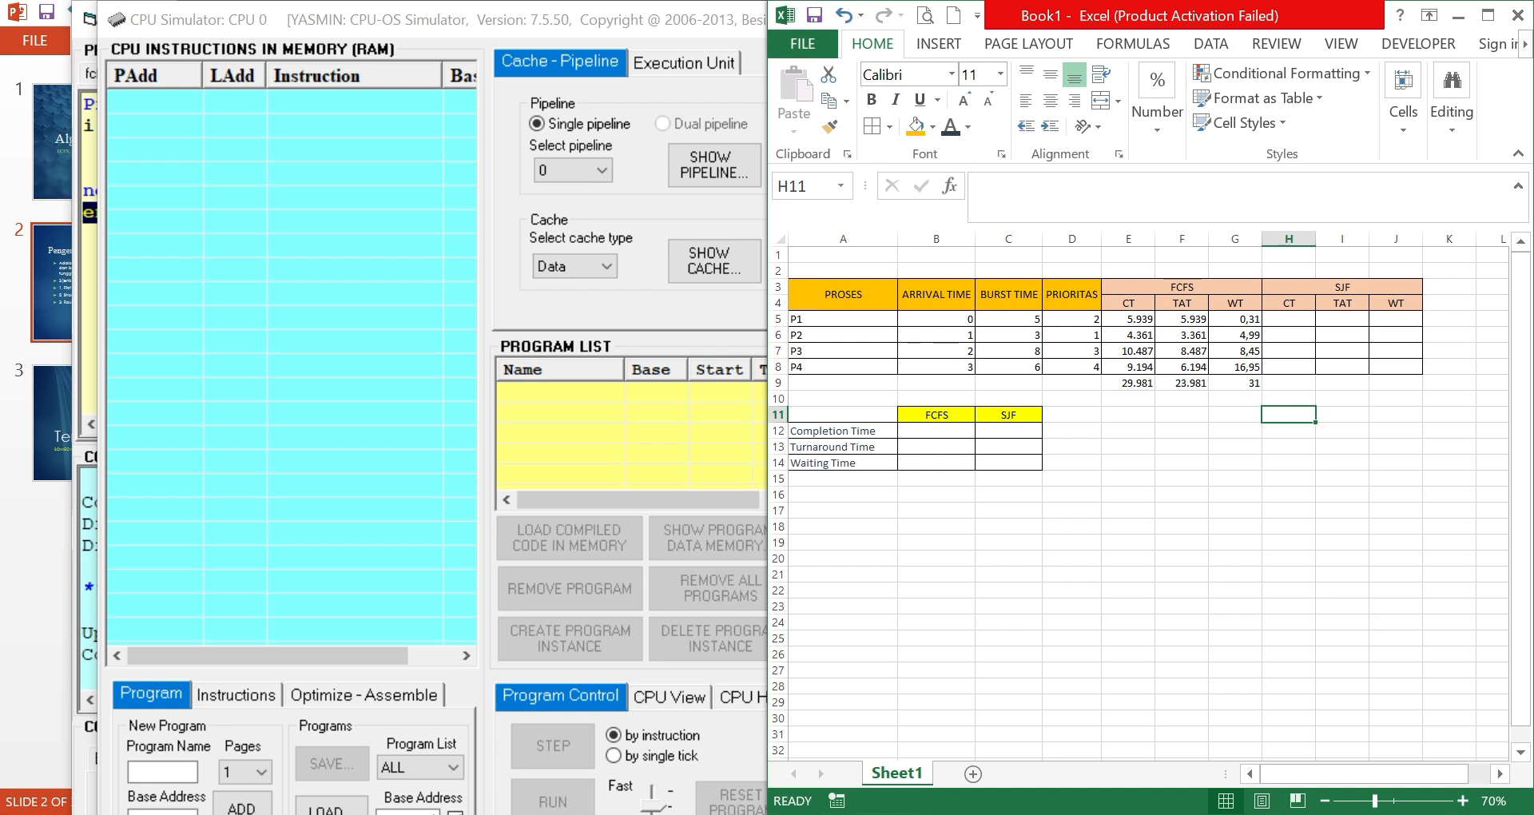
key("alt+Tab")
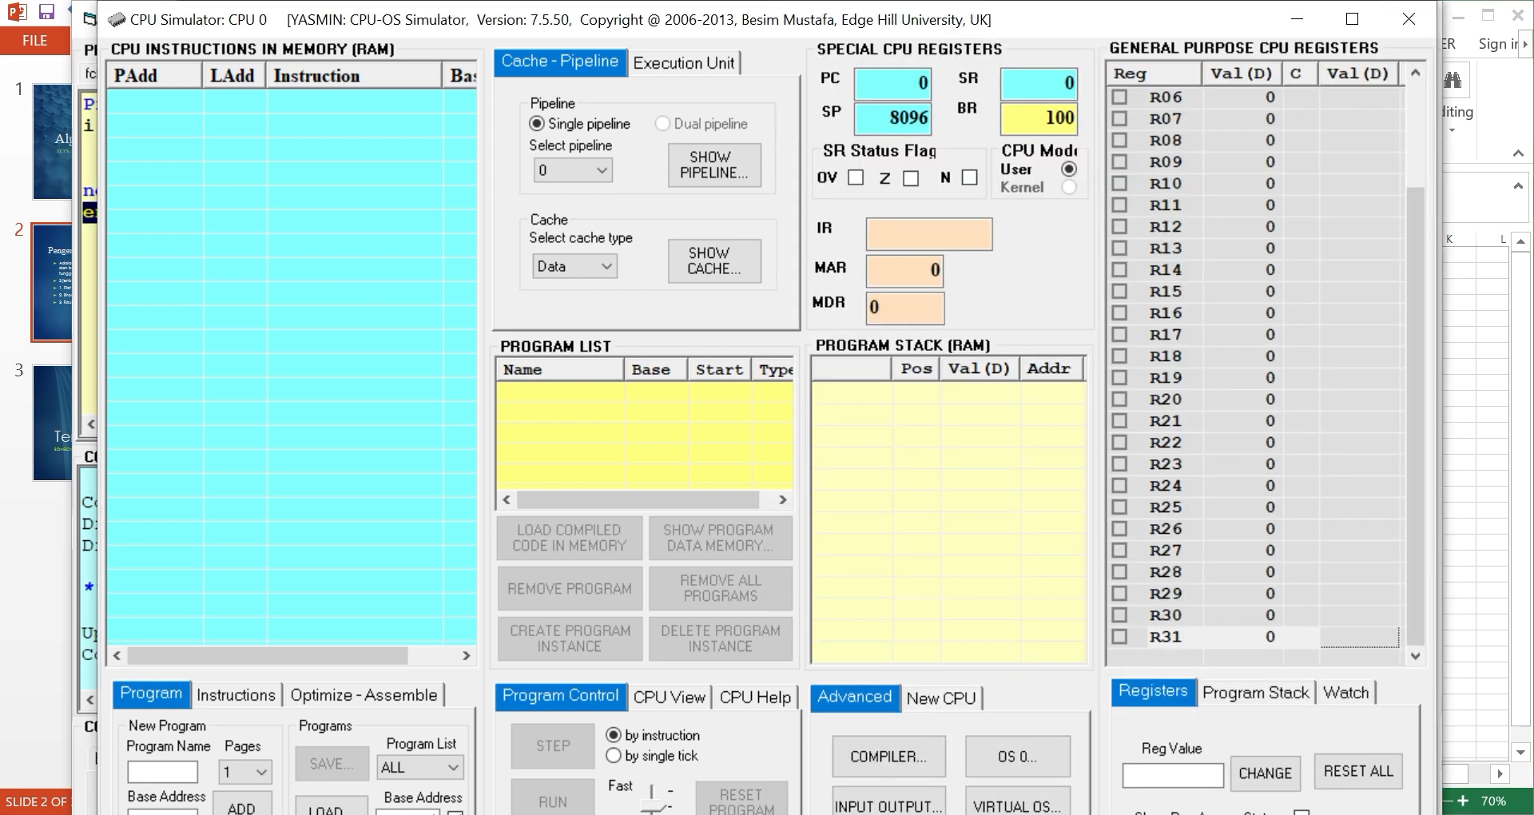
mouse_move(763, 399)
mouse_move(843, 462)
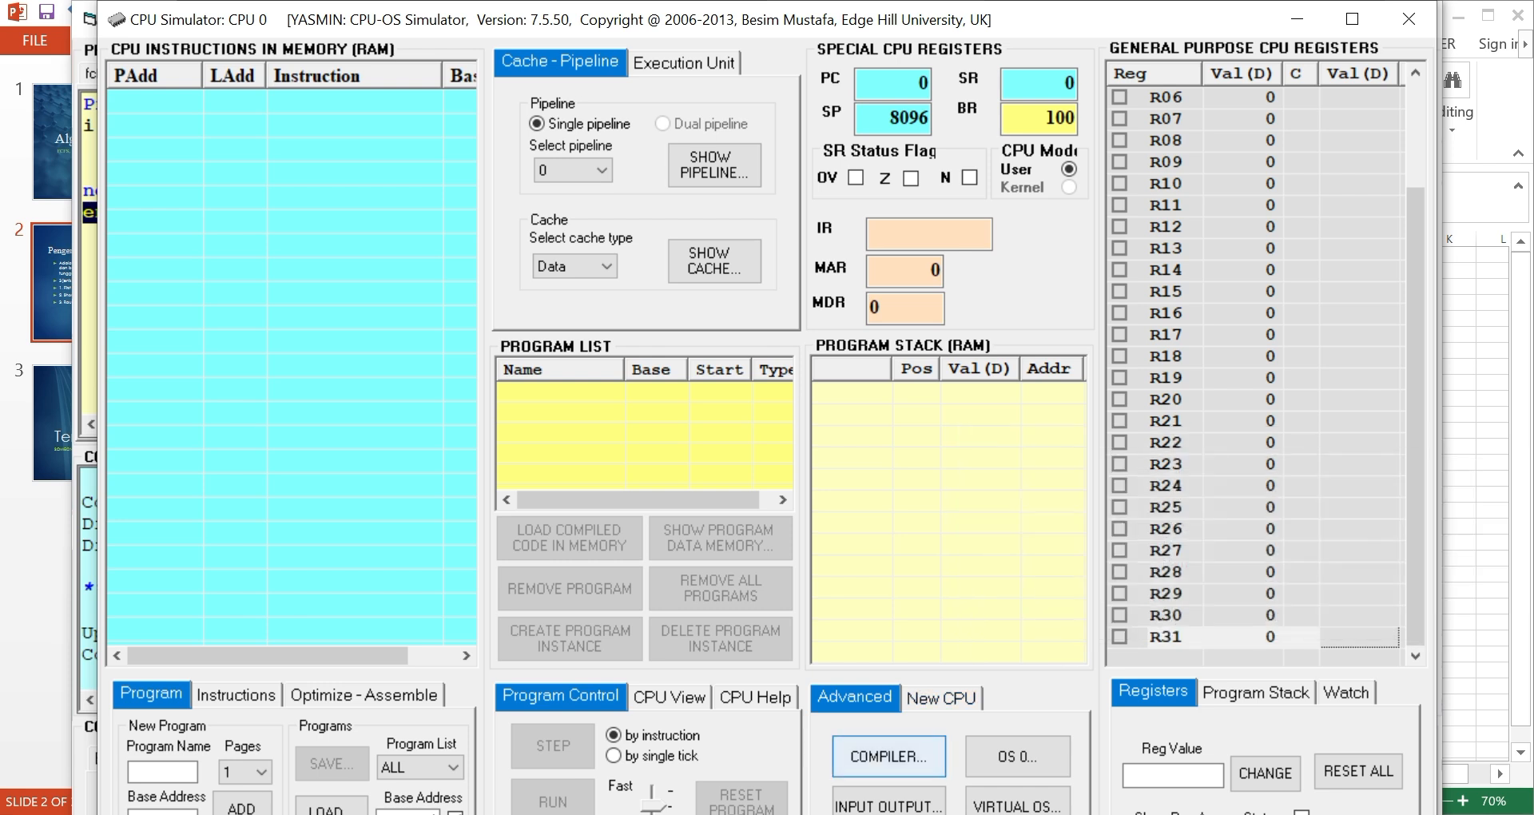
left_click(889, 756)
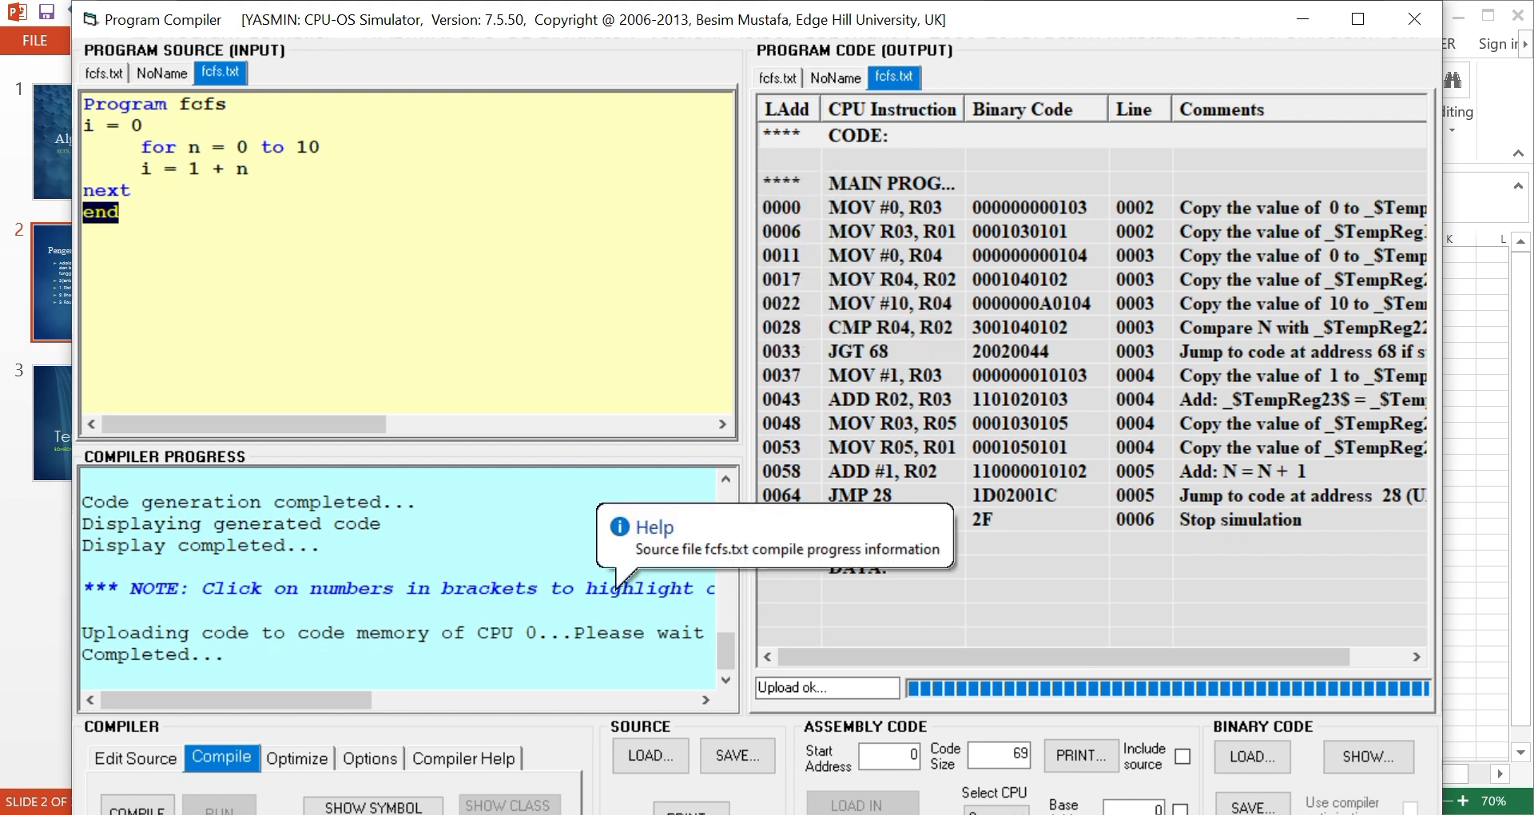
Start a new source in the compiler and load the text file fcfs from the Dokumen folder.
key("Tab")
key("Return")
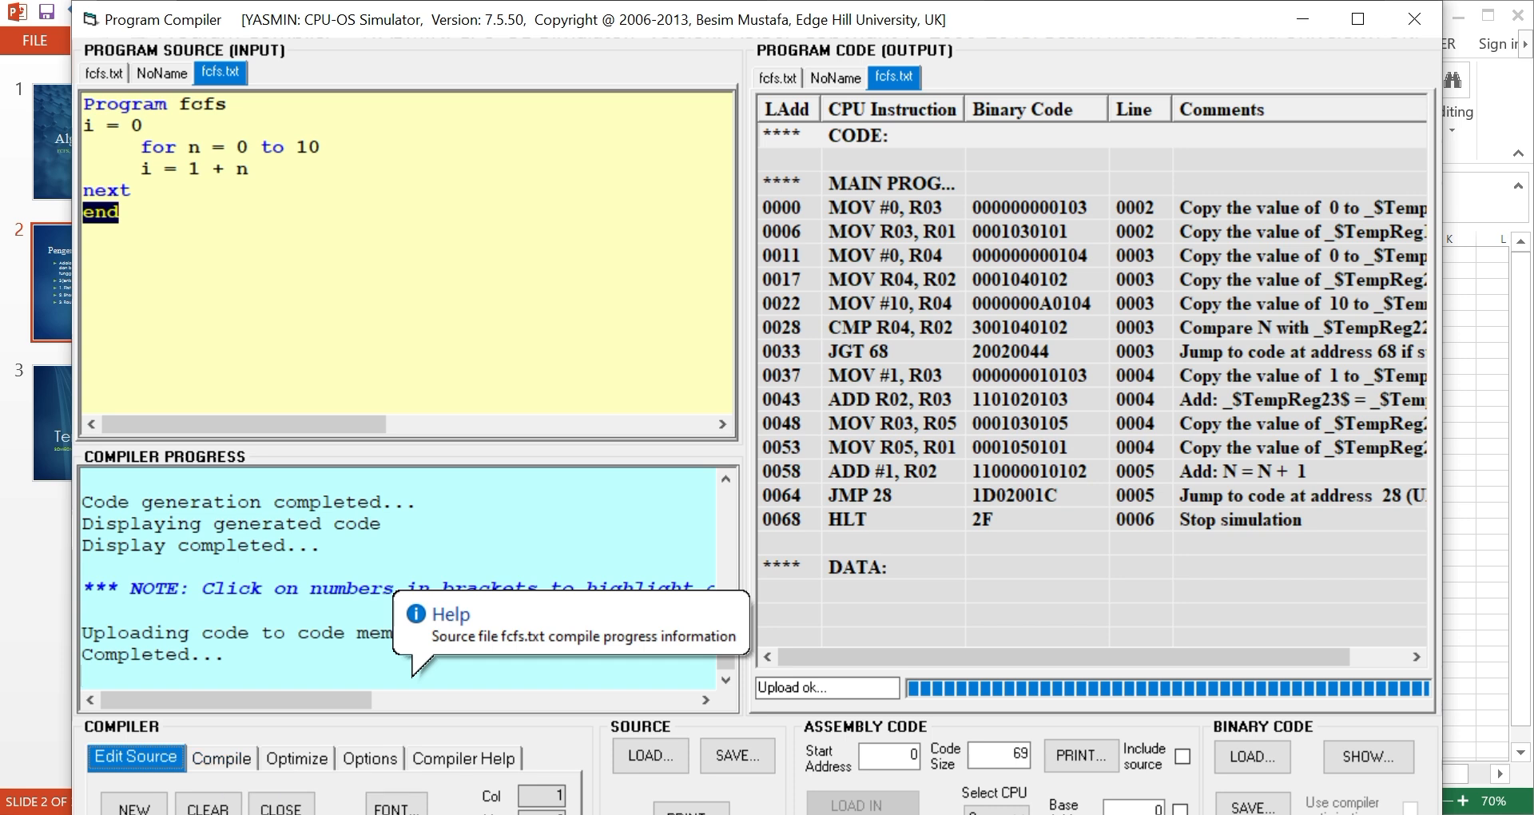
key("Tab")
key("Return")
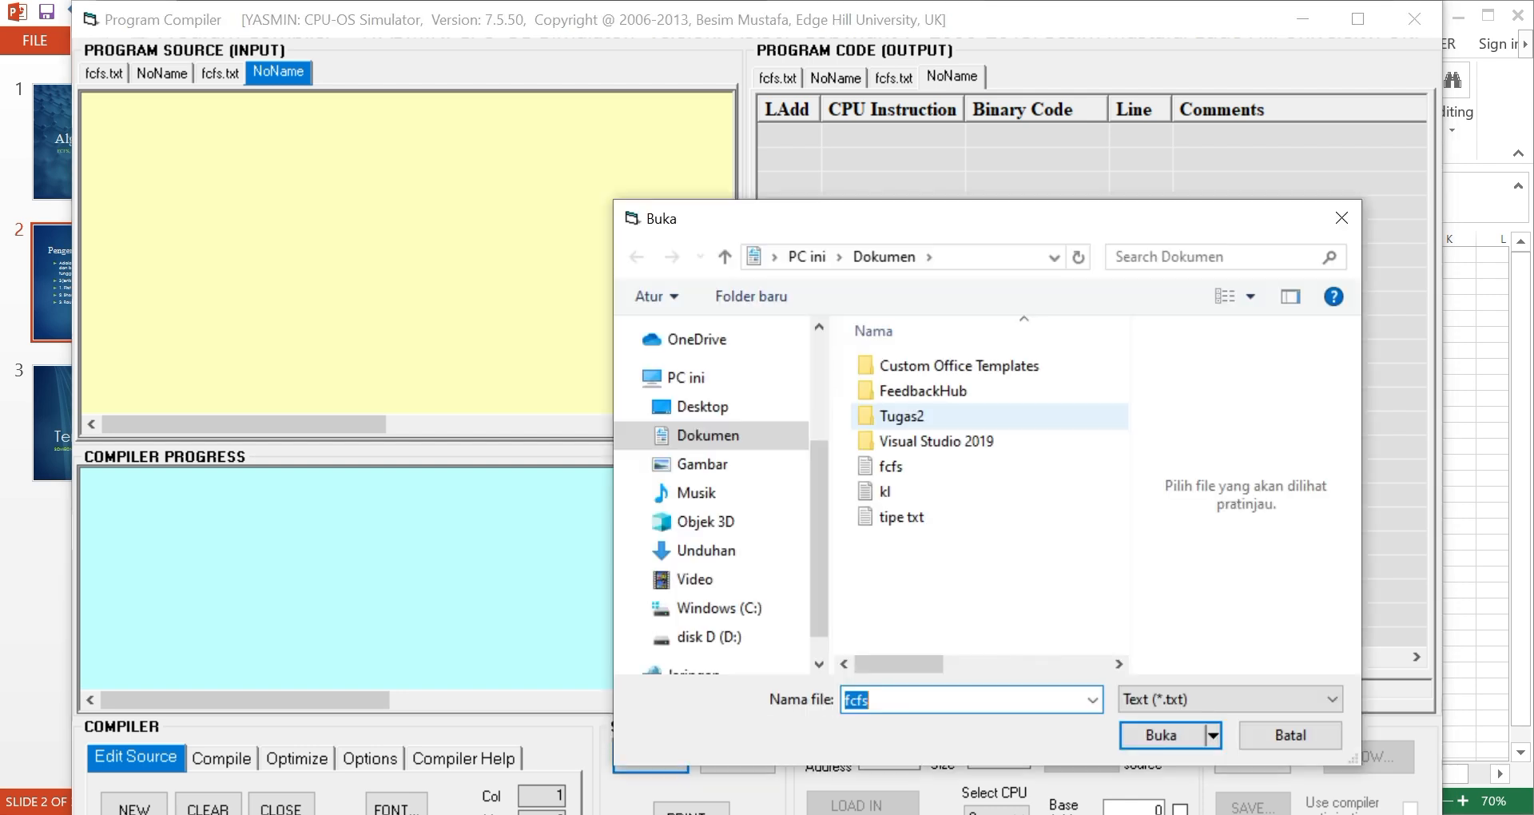
left_click(891, 466)
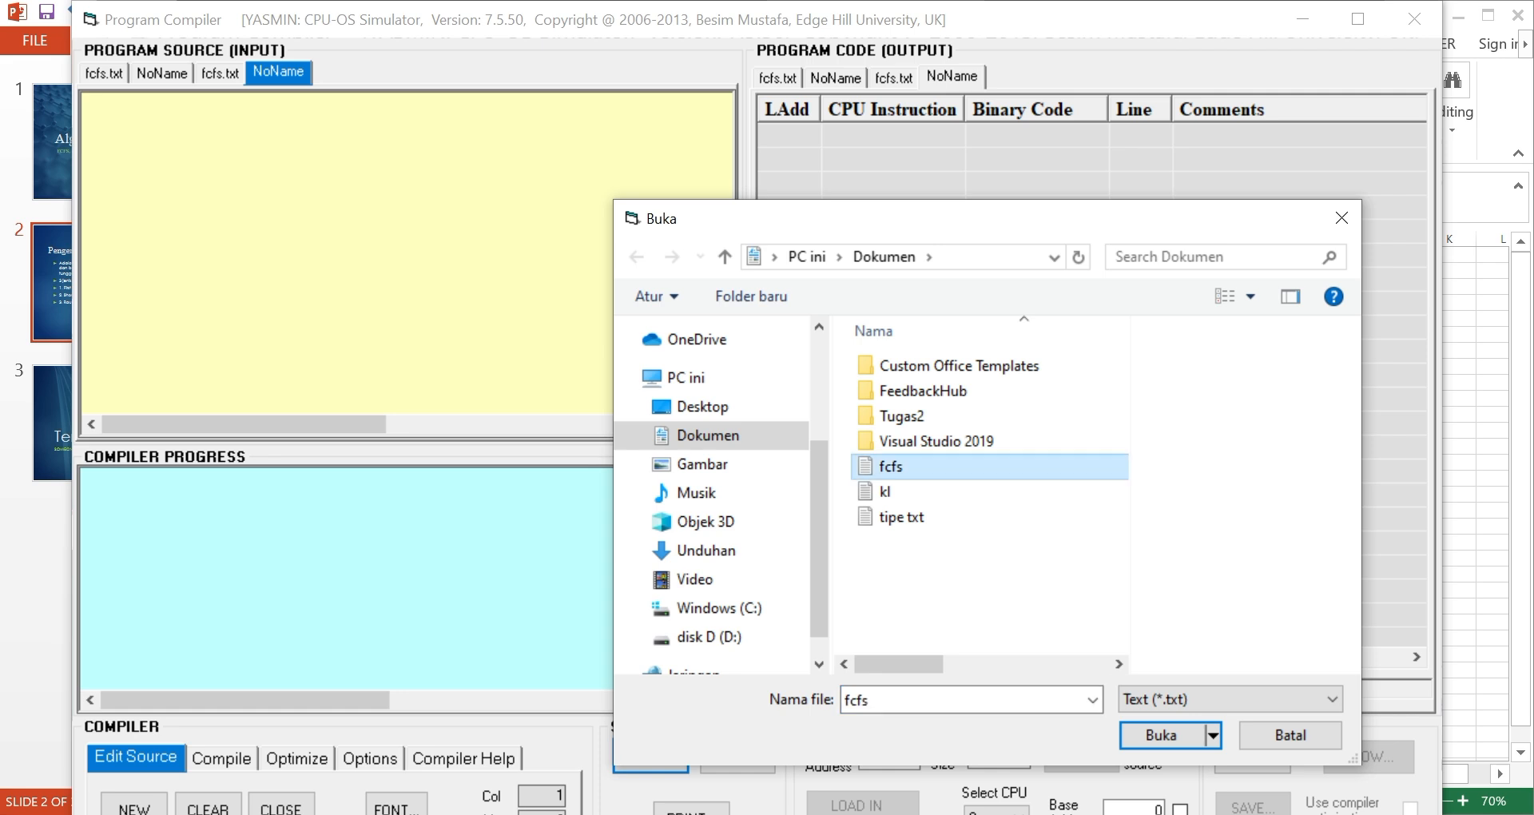
key("Return")
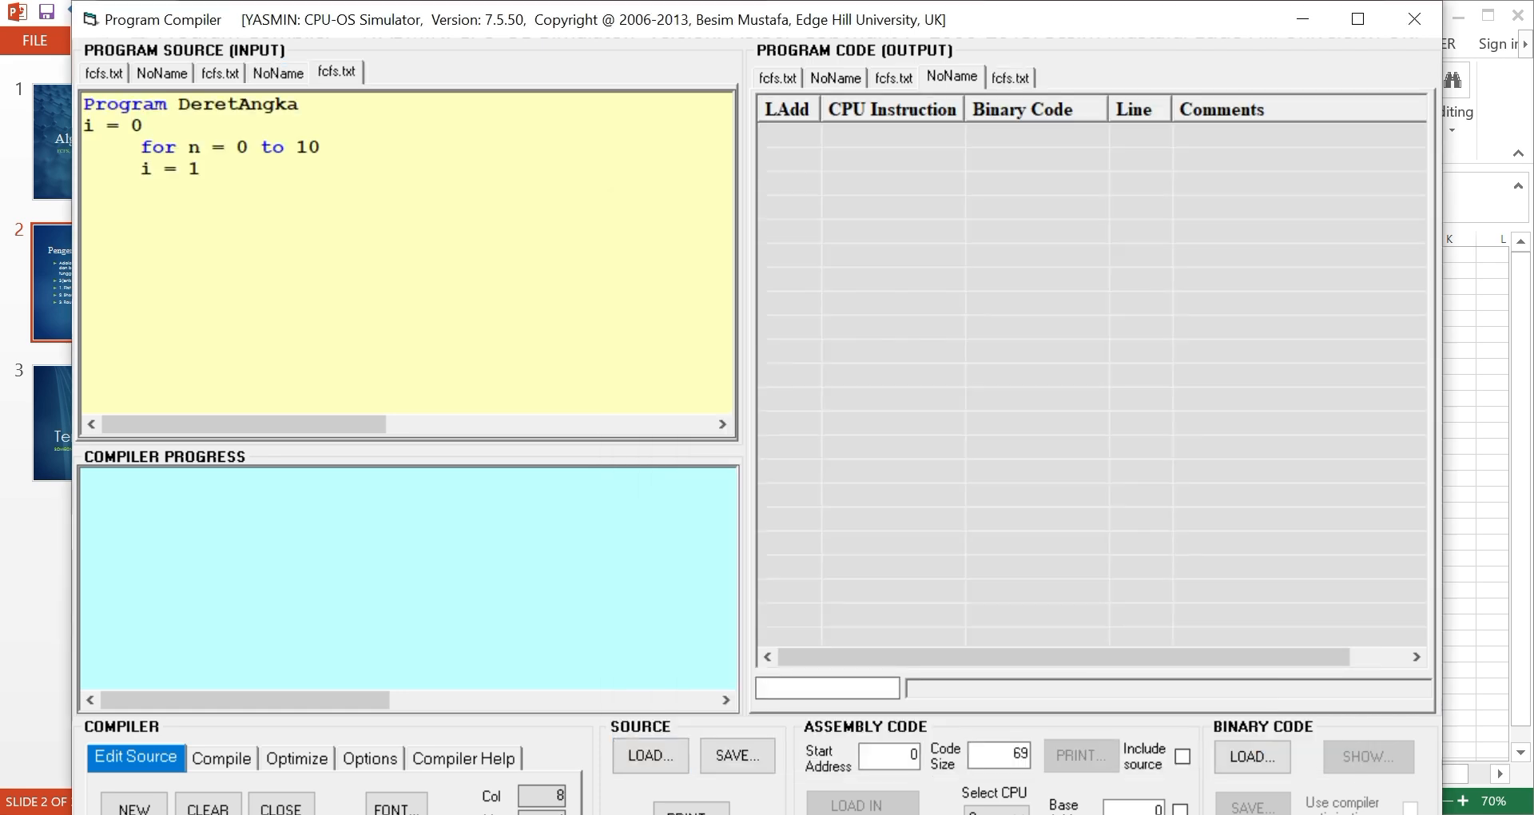
Rename the program in the first line of the loaded source code to sjf.
left_click(299, 104)
key("BackSpace")
key("BackSpace")
key("BackSpace")
key("BackSpace")
key("BackSpace")
key("BackSpace")
key("BackSpace")
key("BackSpace")
key("BackSpace")
key("BackSpace")
key("BackSpace")
key("BackSpace")
key("BackSpace")
key("BackSpace")
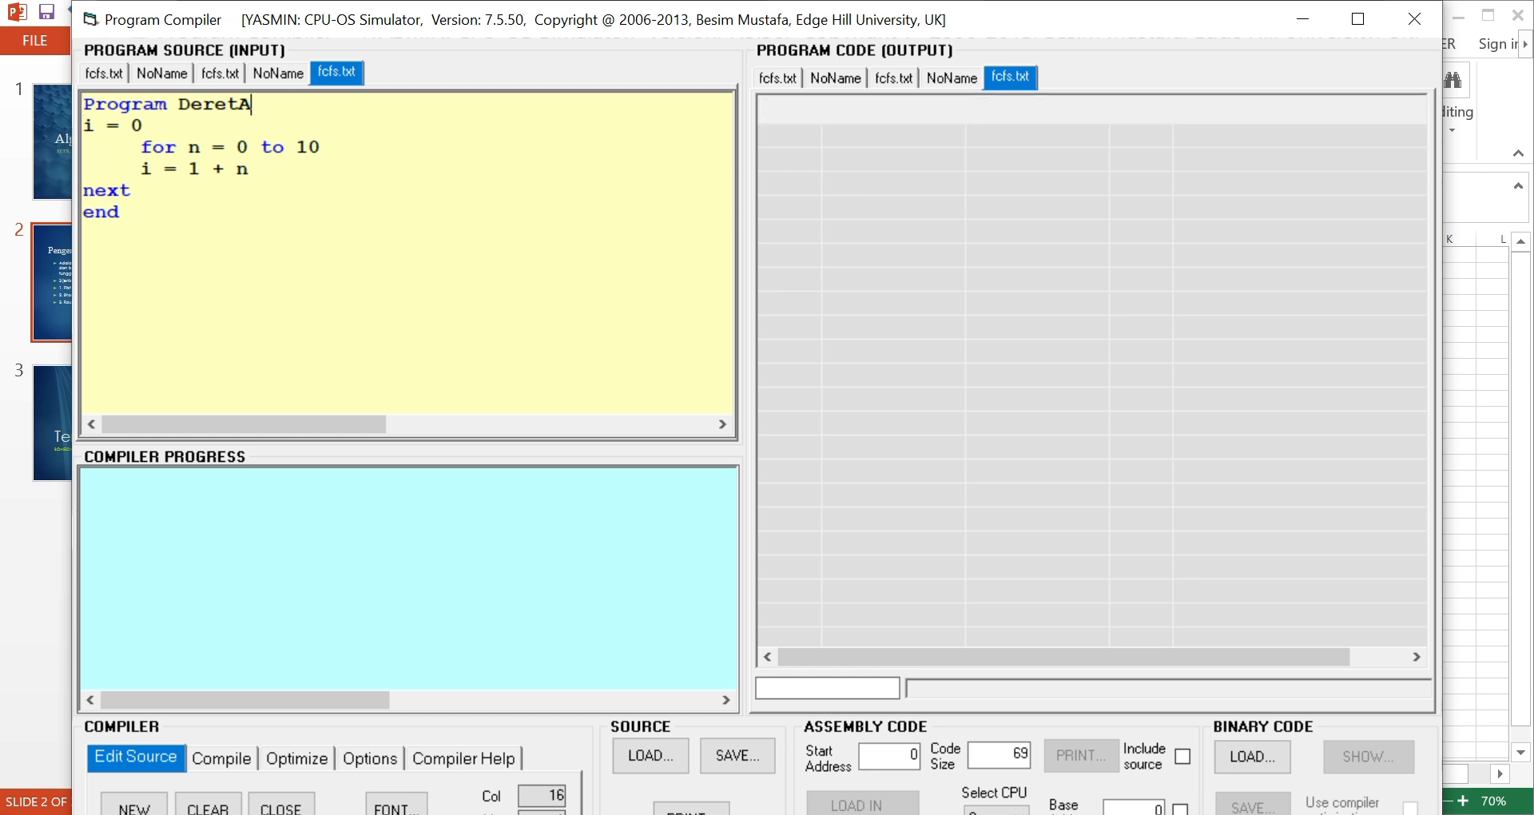
type("DeretA")
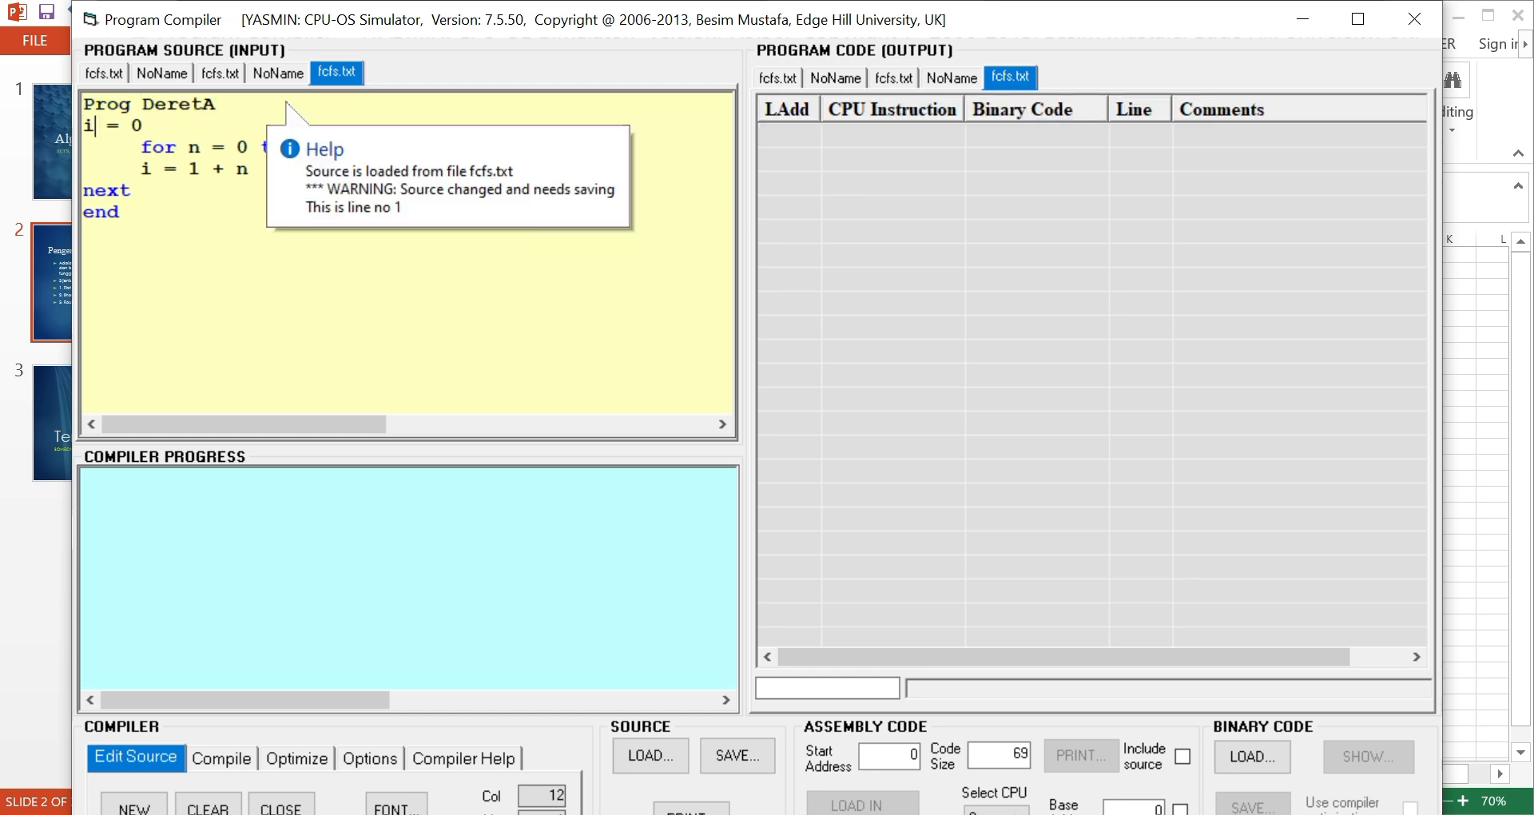
key("BackSpace")
key("BackSpace")
key("BackSpace")
key("BackSpace")
key("BackSpace")
key("BackSpace")
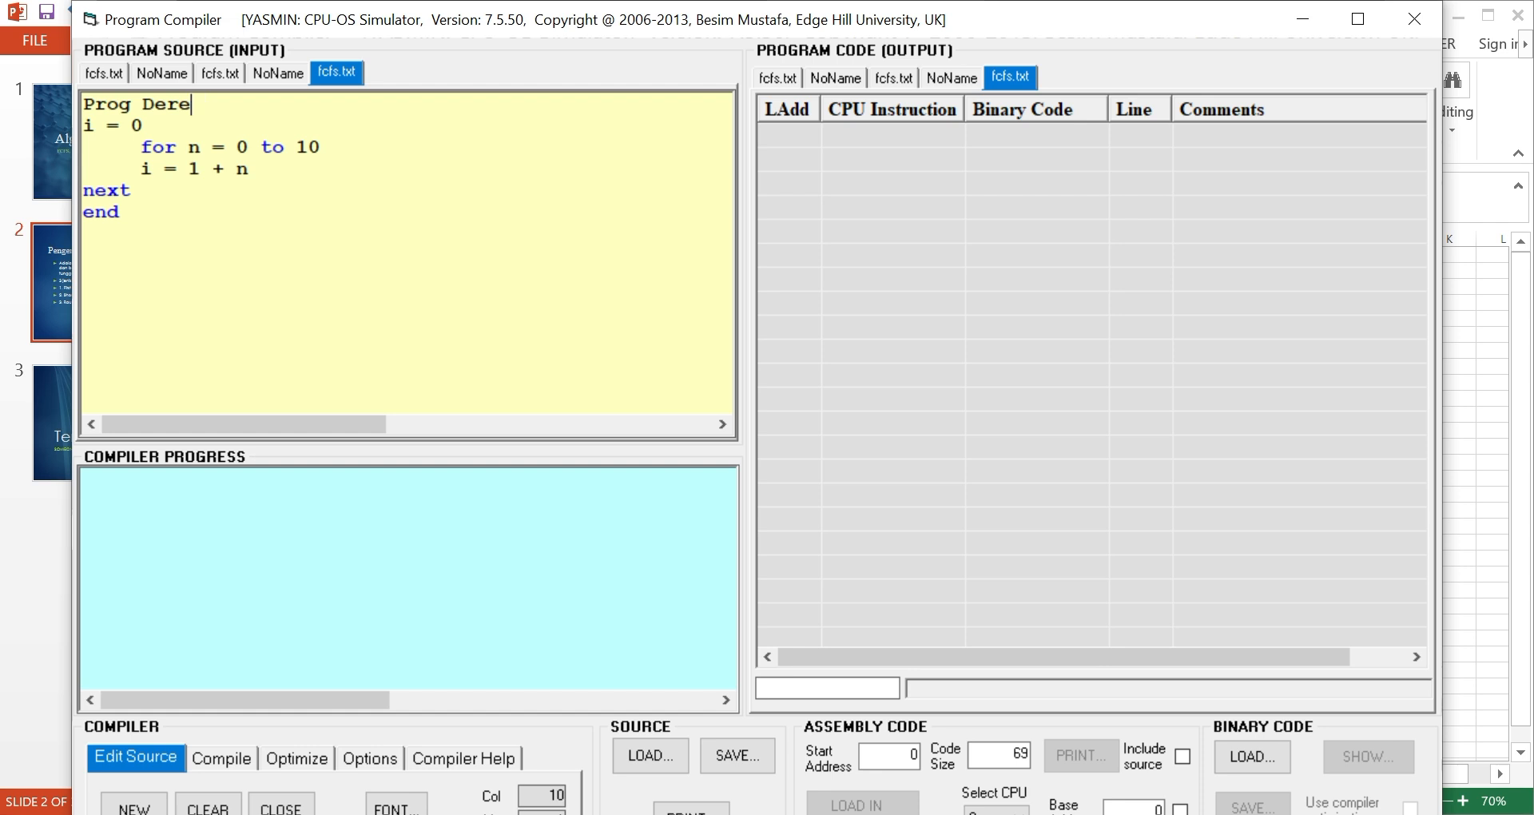
key("BackSpace")
type("am")
key("BackSpace")
key("BackSpace")
key("BackSpace")
type("ram  sj")
key("Right")
key("Right")
key("Right")
type("f")
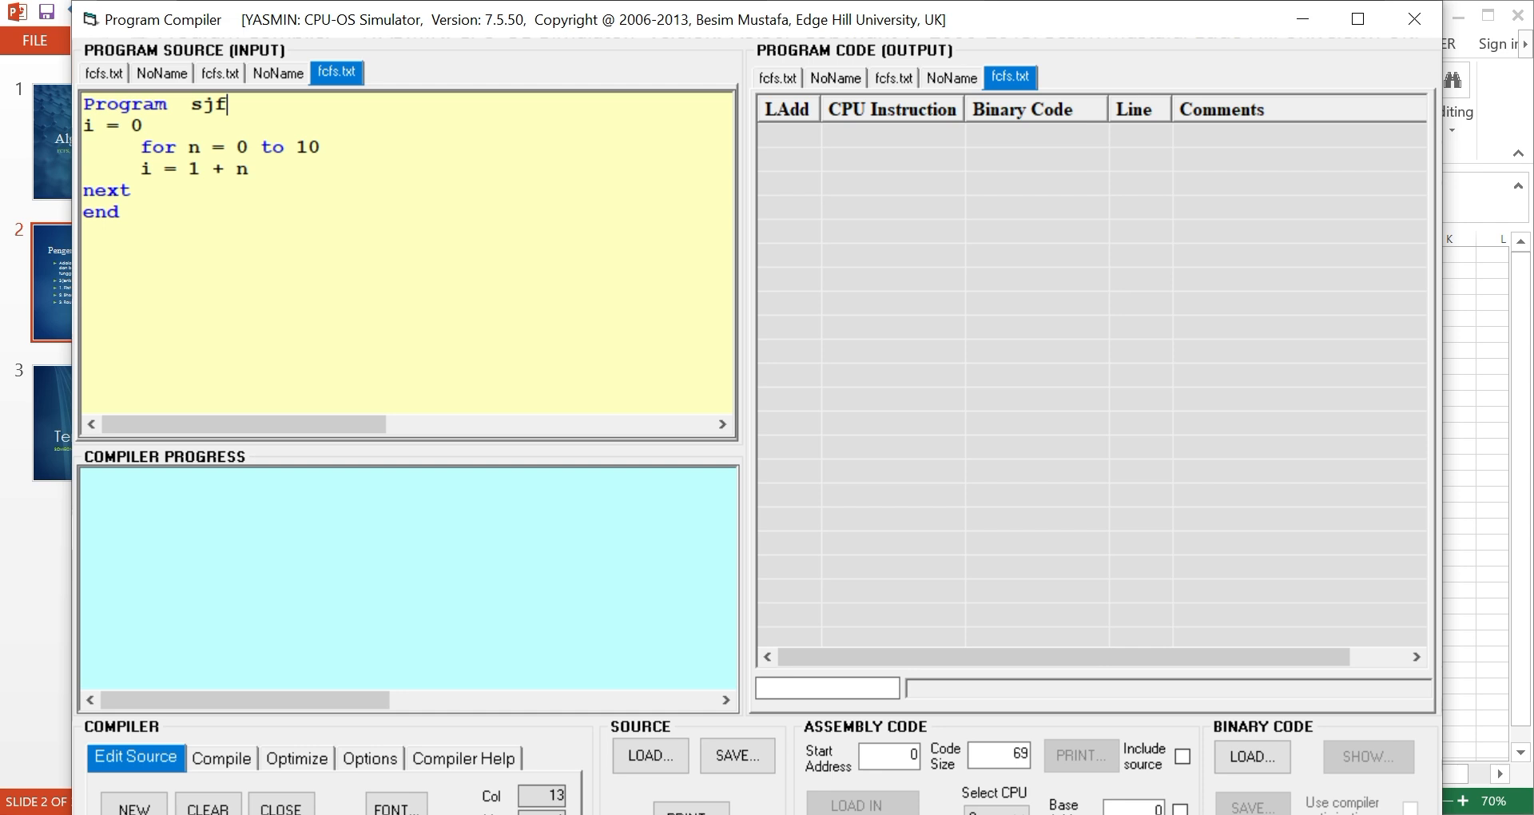
Compile the sjf source, load the generated code into memory at base address 100 and dismiss the load message.
left_click(221, 758)
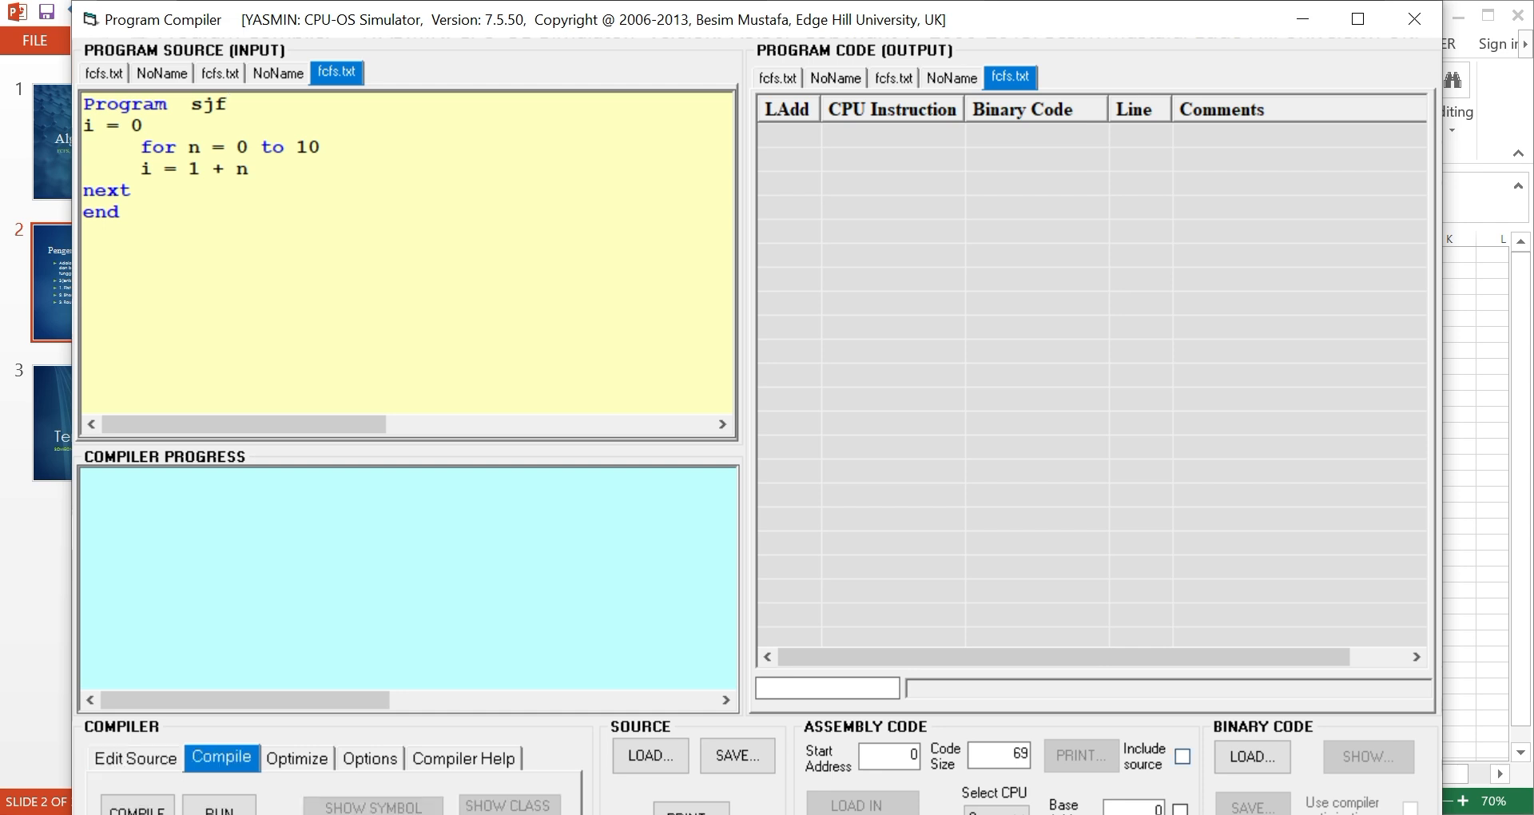
left_click(1149, 808)
type("100")
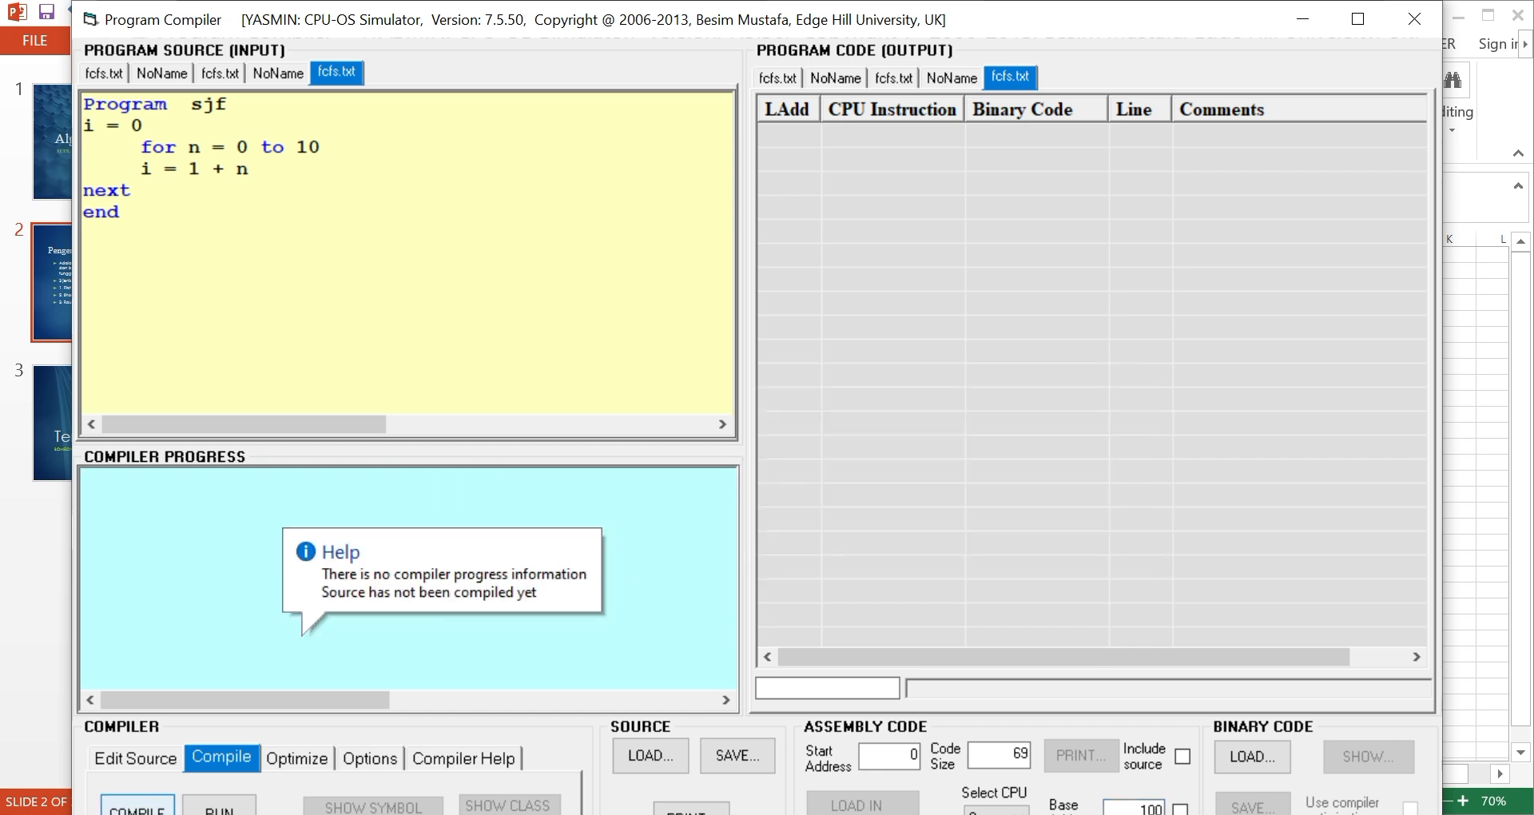
left_click(137, 808)
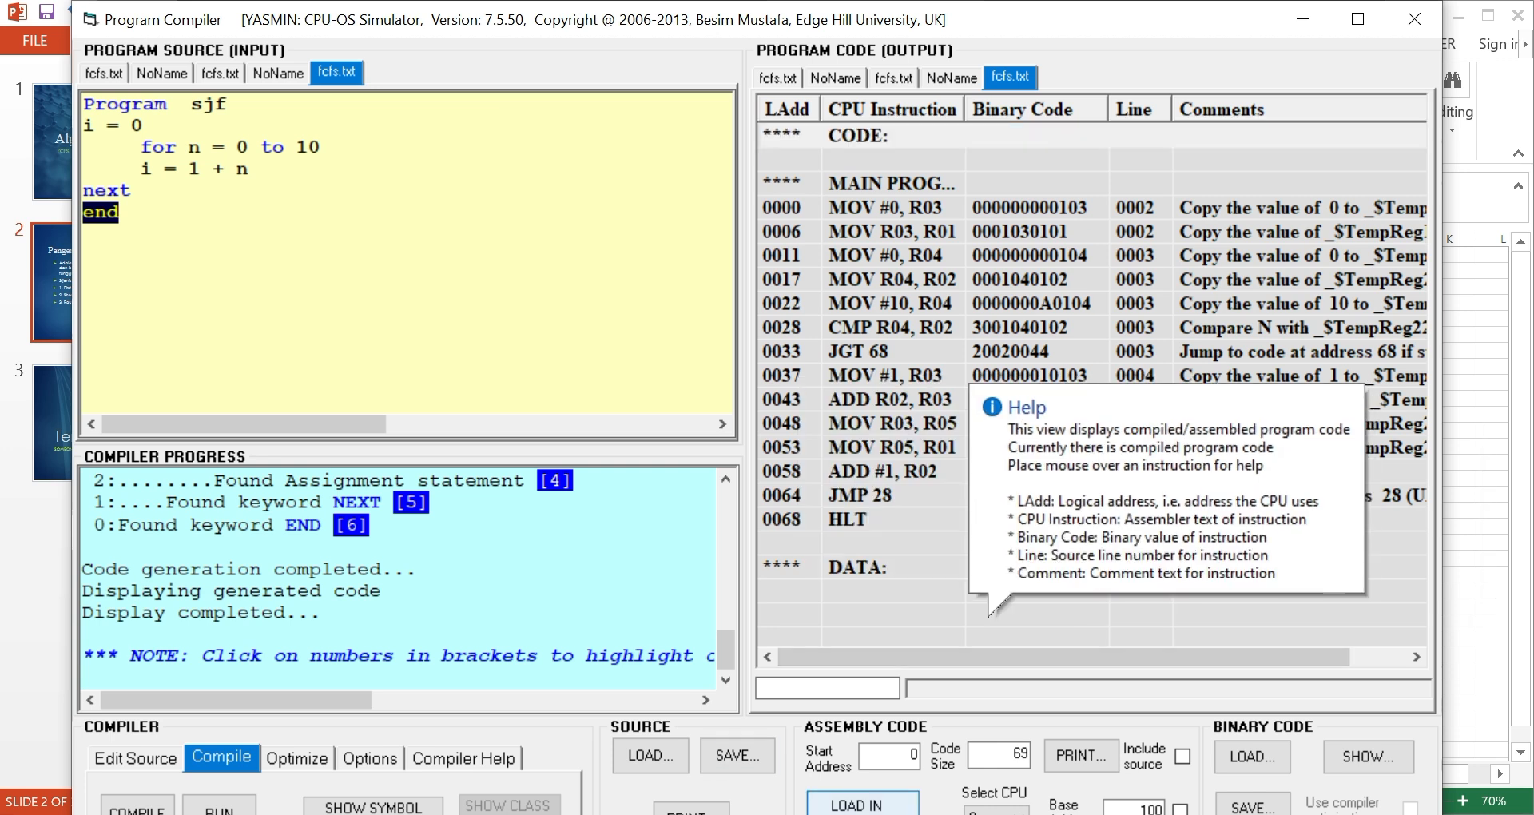
left_click(862, 803)
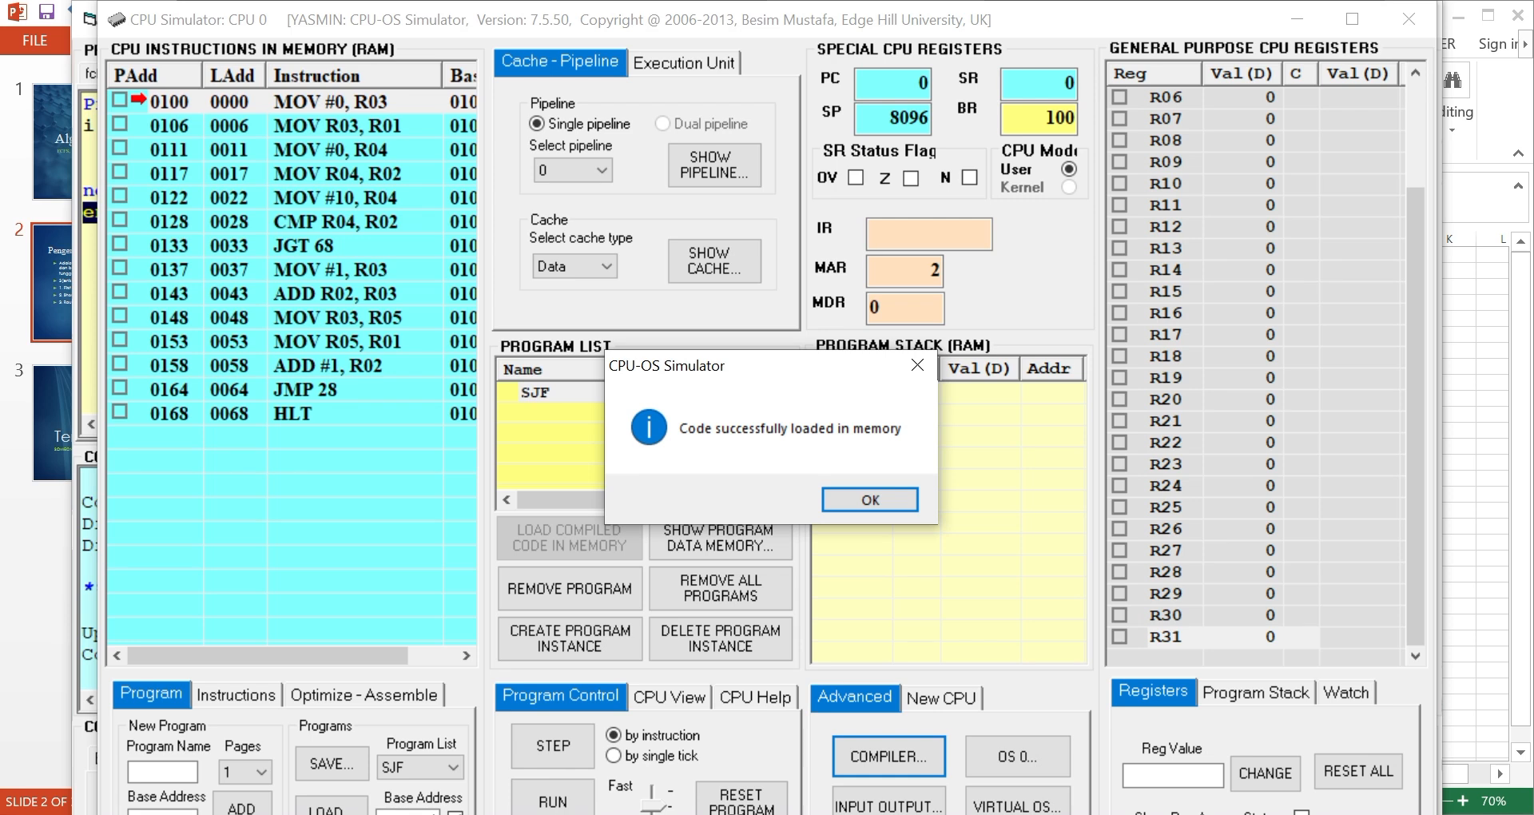
left_click(870, 500)
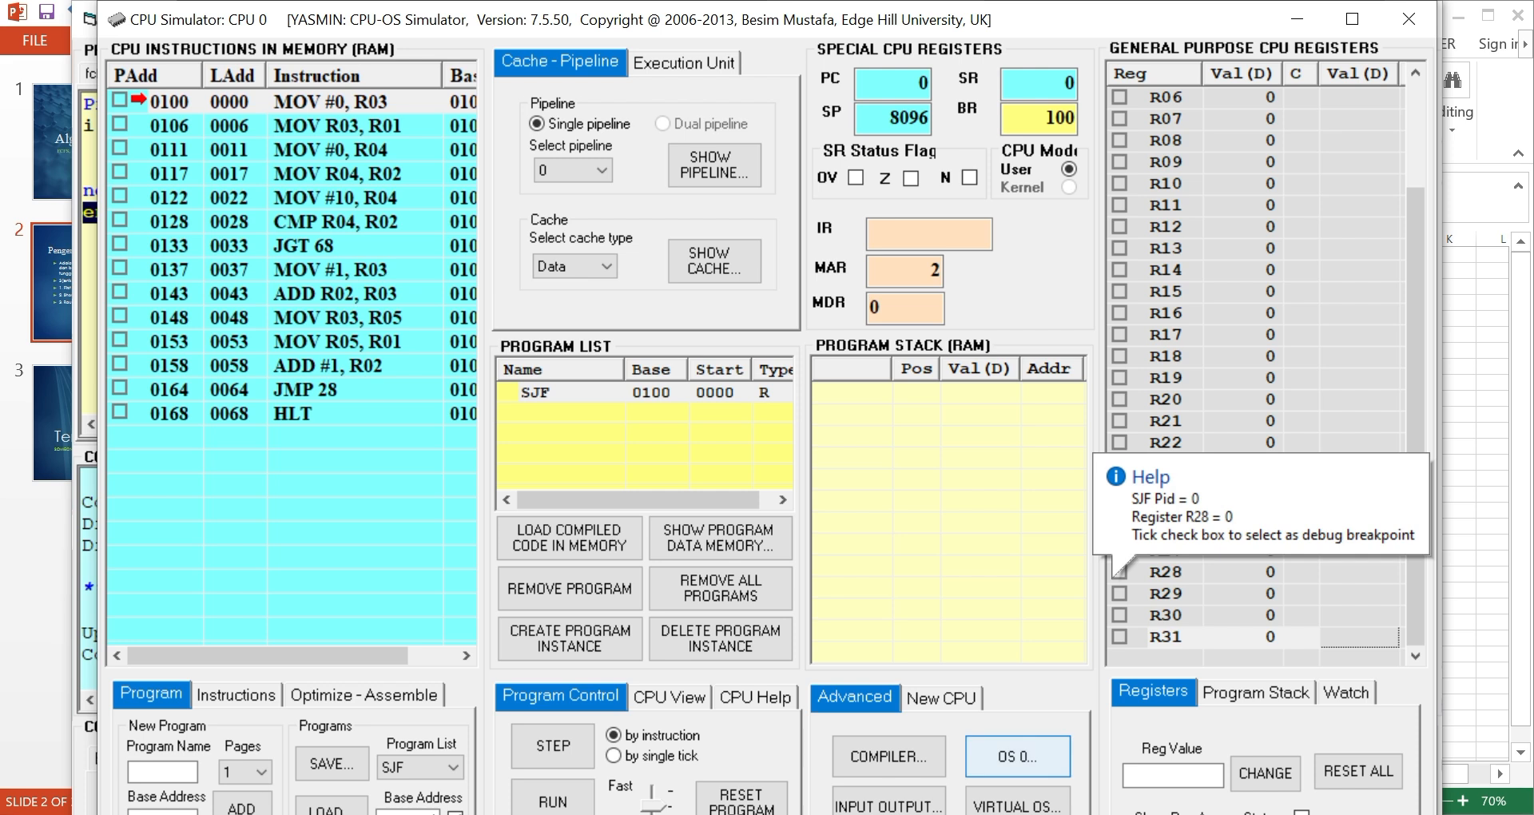
Switch to the OS Simulator, choose Shortest-Job-First scheduling and create process P1 with priority 2 and a lifetime of 5 ticks.
left_click(1017, 756)
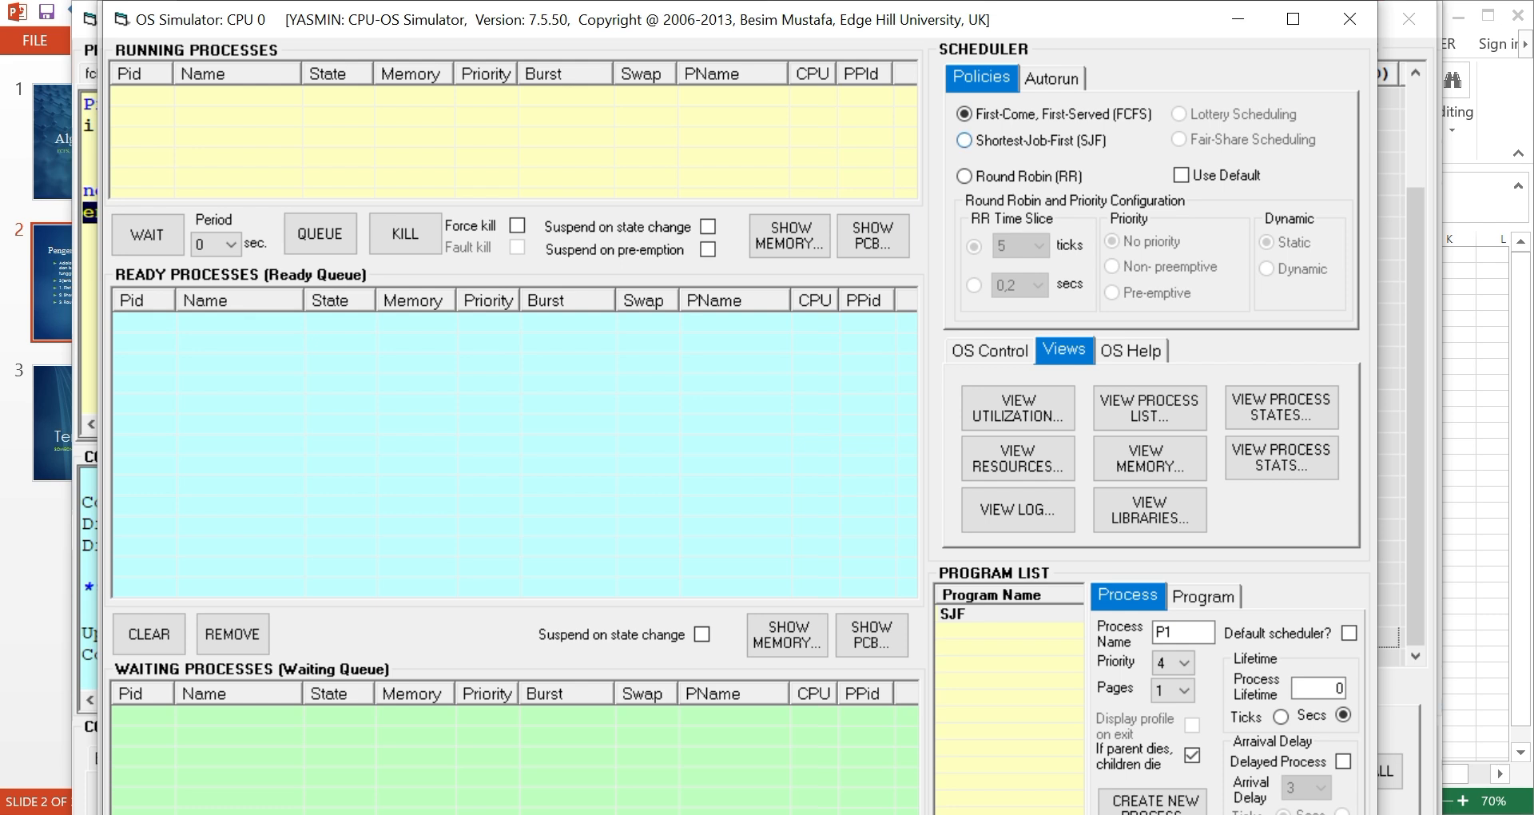
left_click(964, 140)
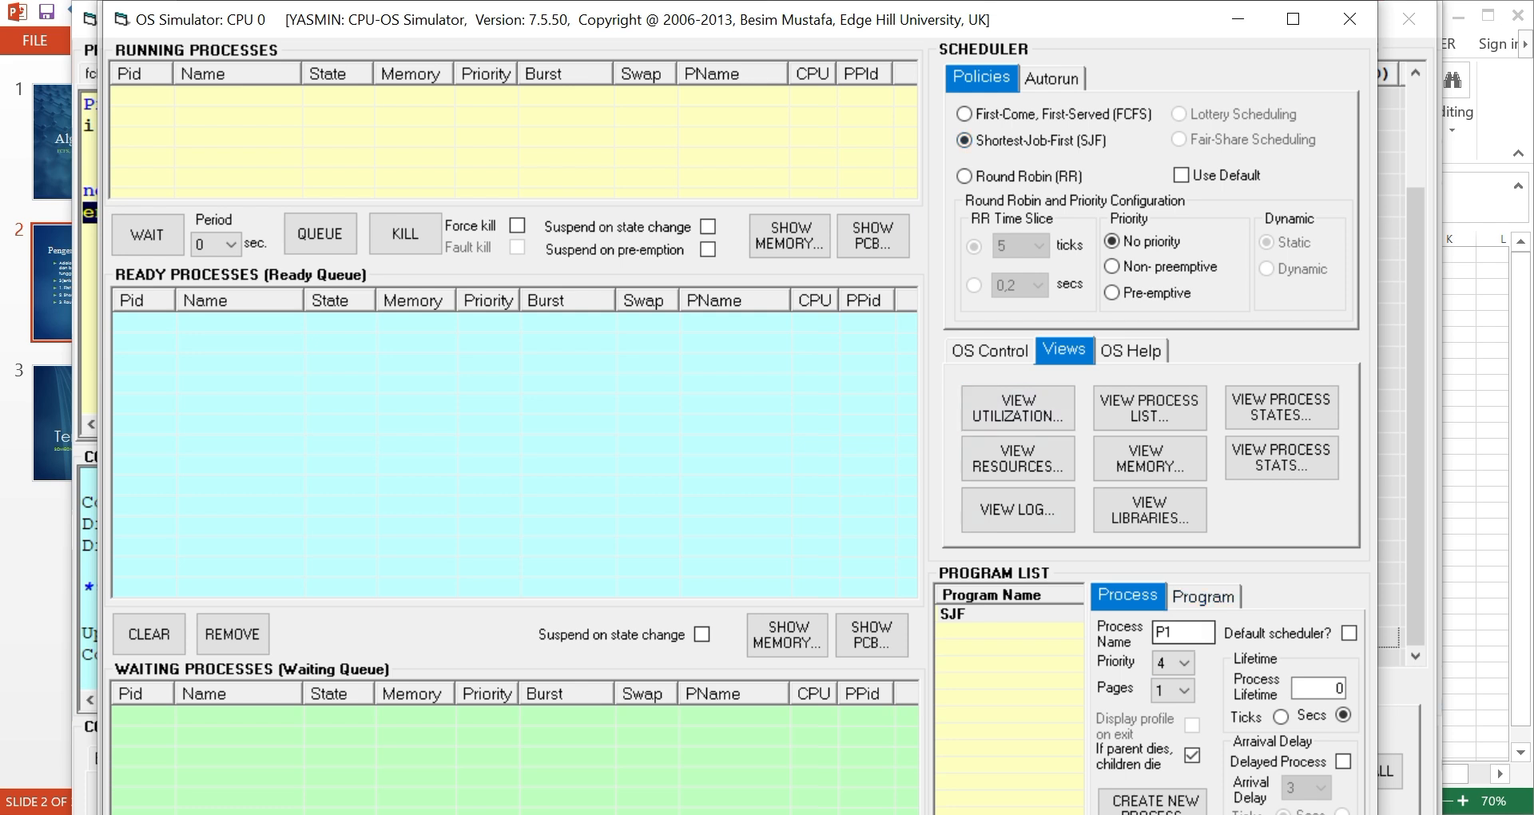
left_click(1173, 663)
left_click(1171, 700)
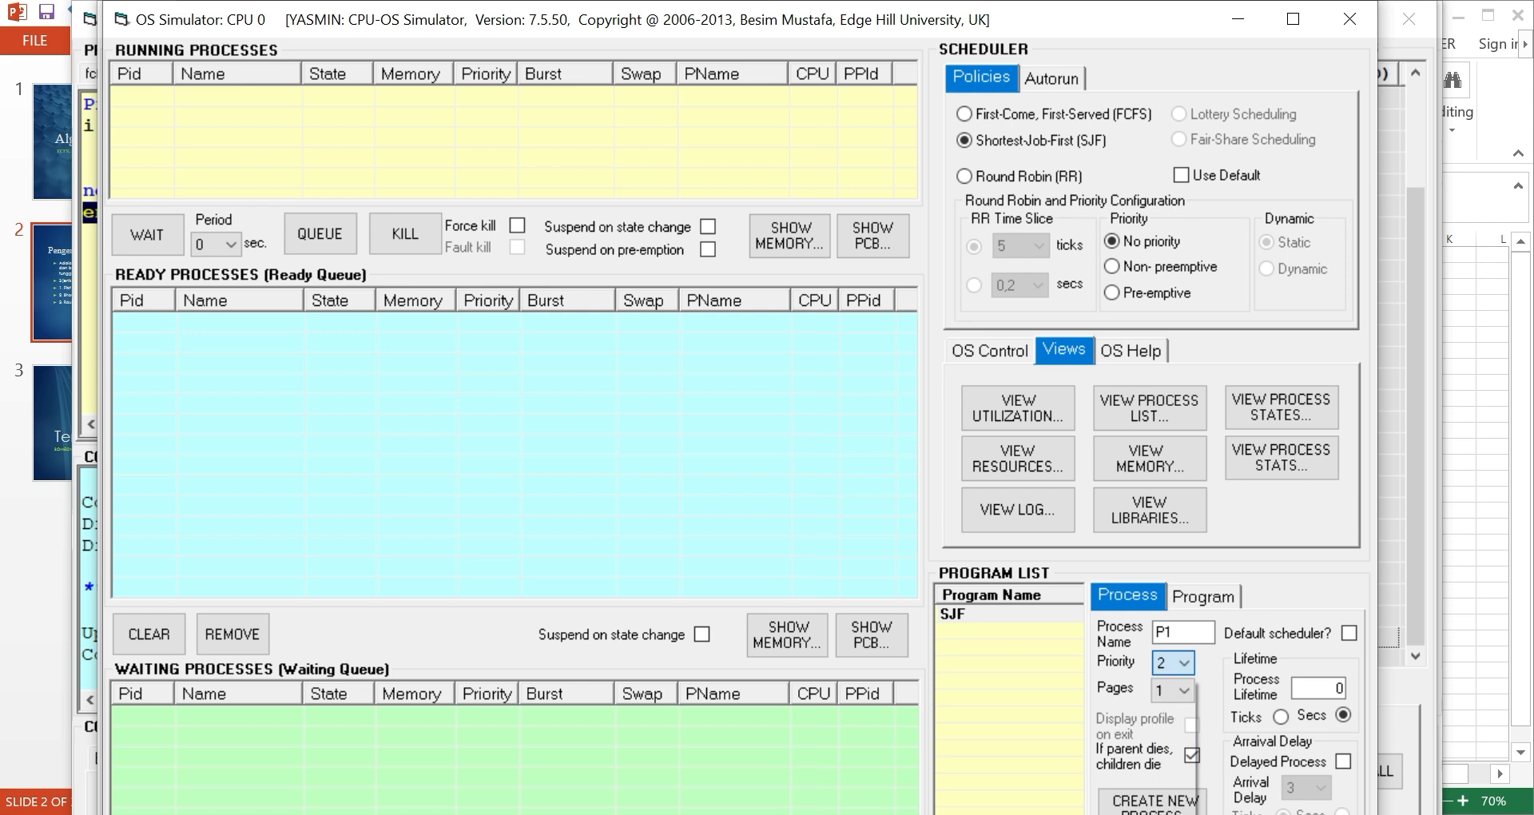
left_click(1340, 689)
key("BackSpace")
type("5")
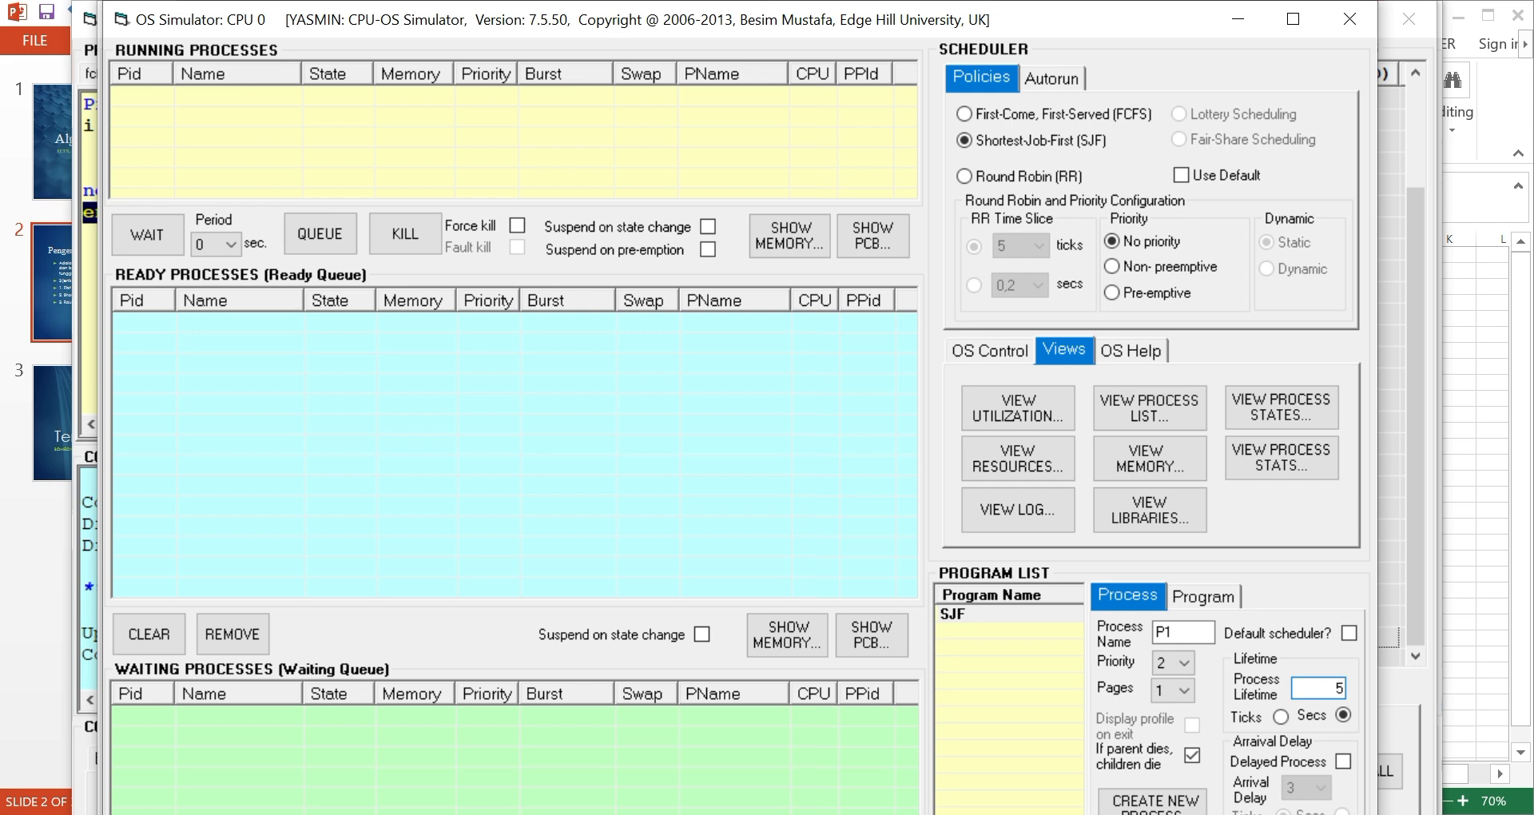
left_click(1281, 716)
left_click(1152, 803)
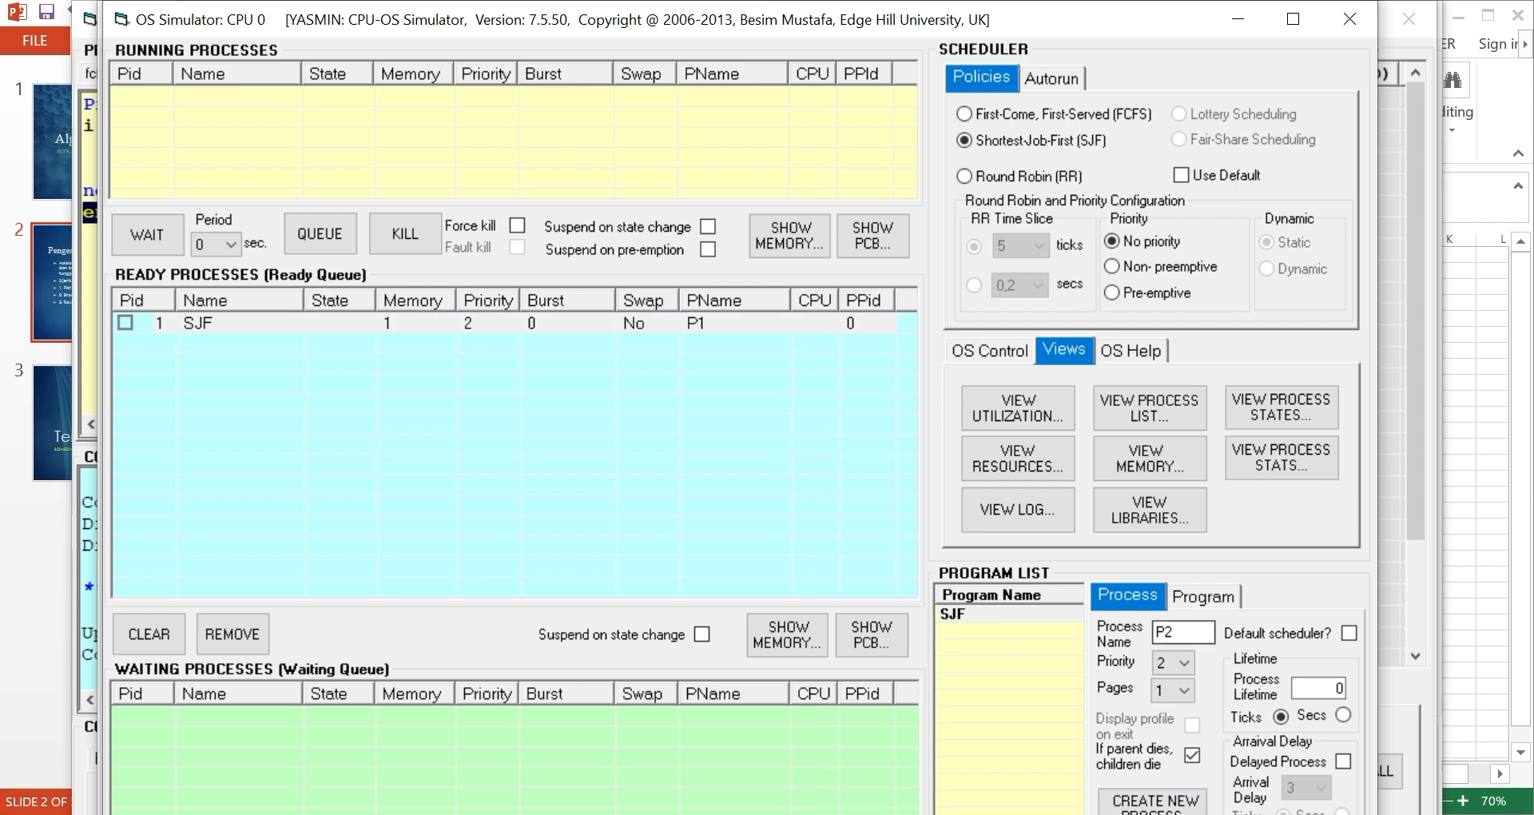
Set the priority of process P2 to 1 and its lifetime to 3 ticks.
key("Tab")
key("Up")
key("Tab")
key("Tab")
key("shift+End")
type("3")
Make P2 a delayed process with an arrival delay of 1 and create it.
key("Tab")
key("space")
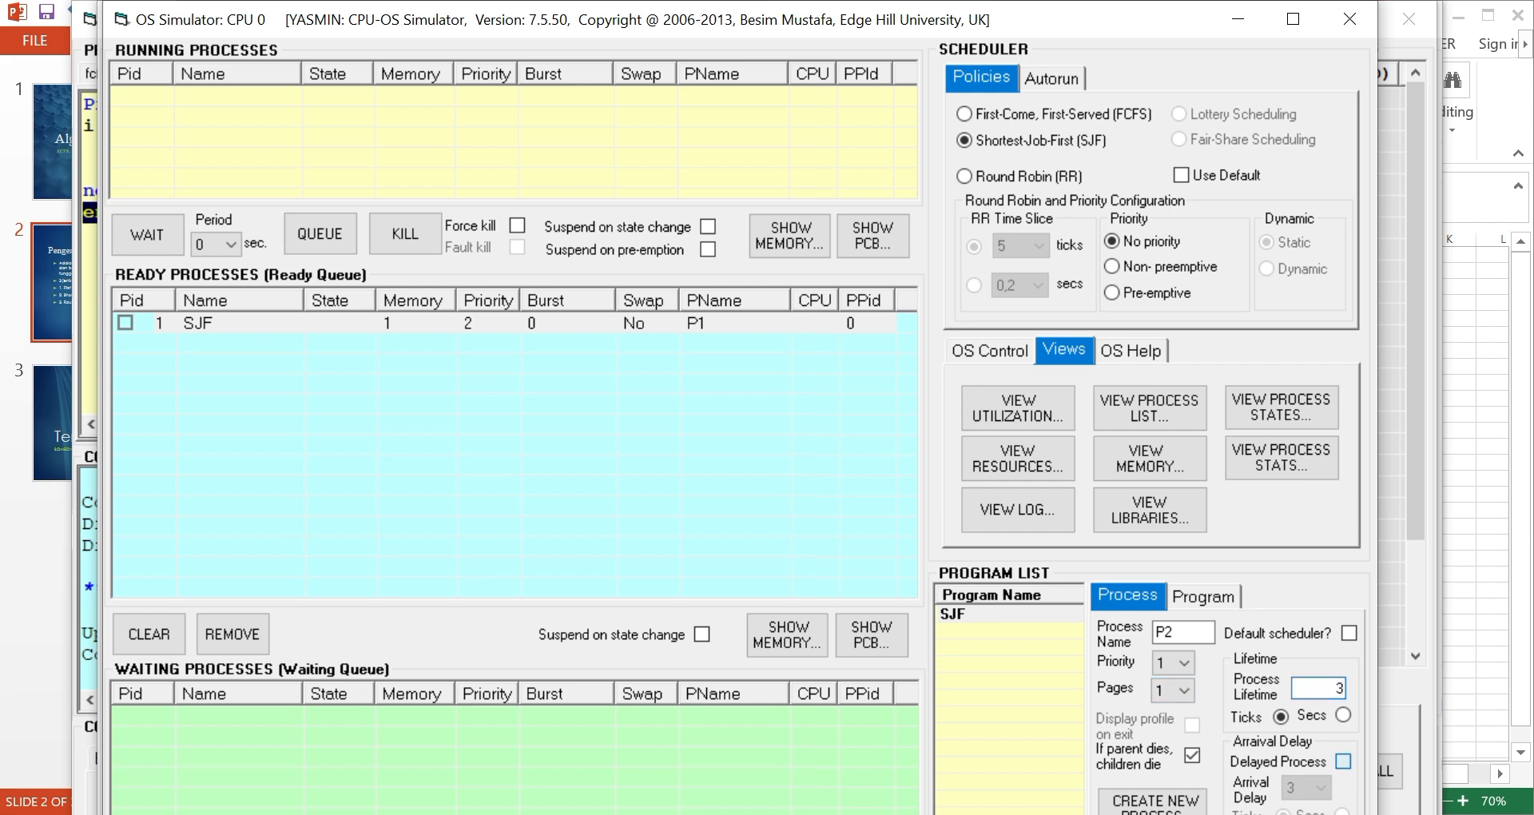
key("Tab")
key("alt+Down")
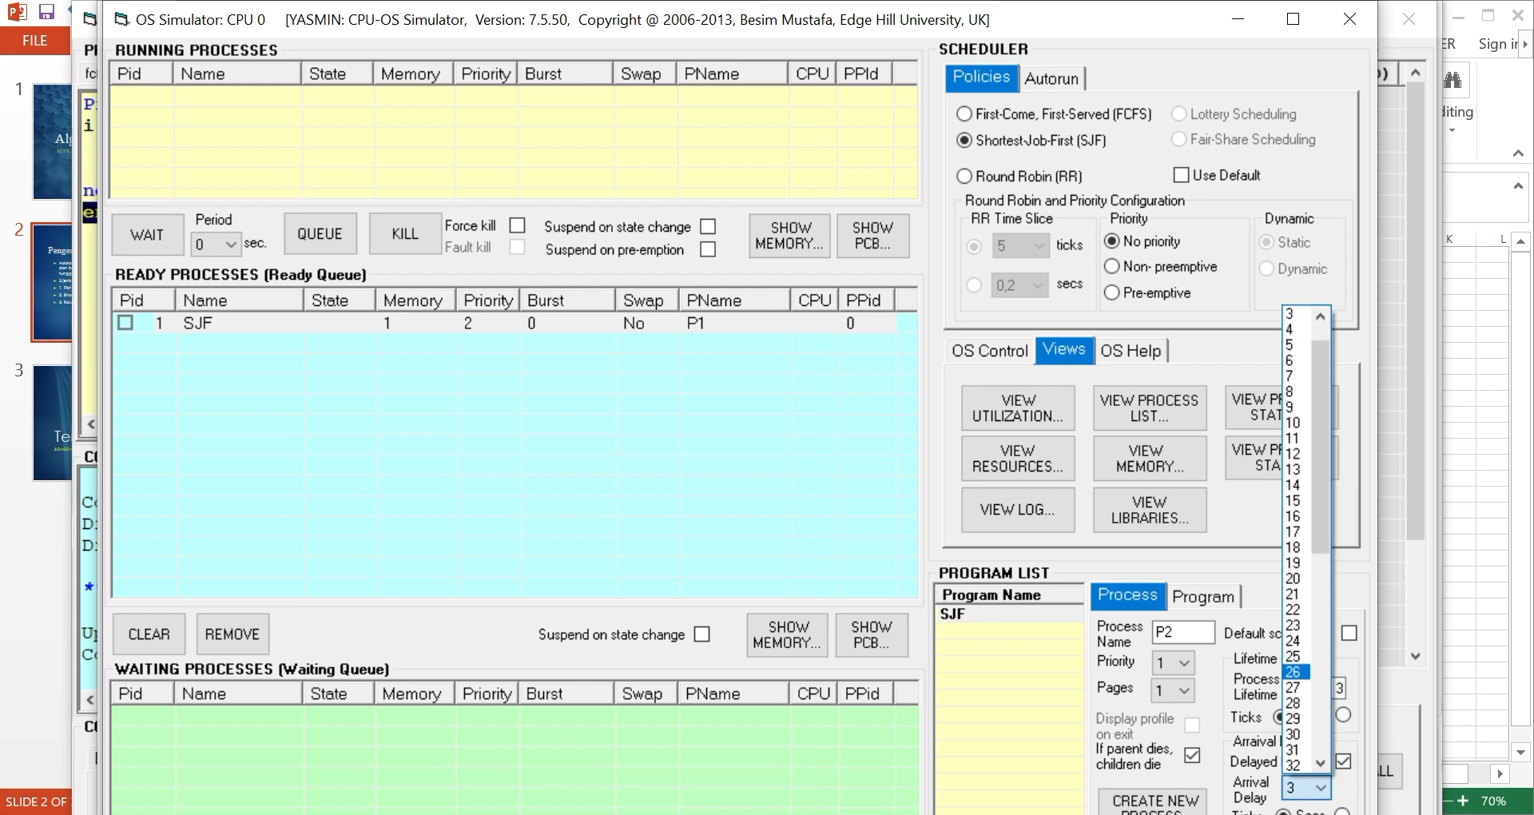
key("Up")
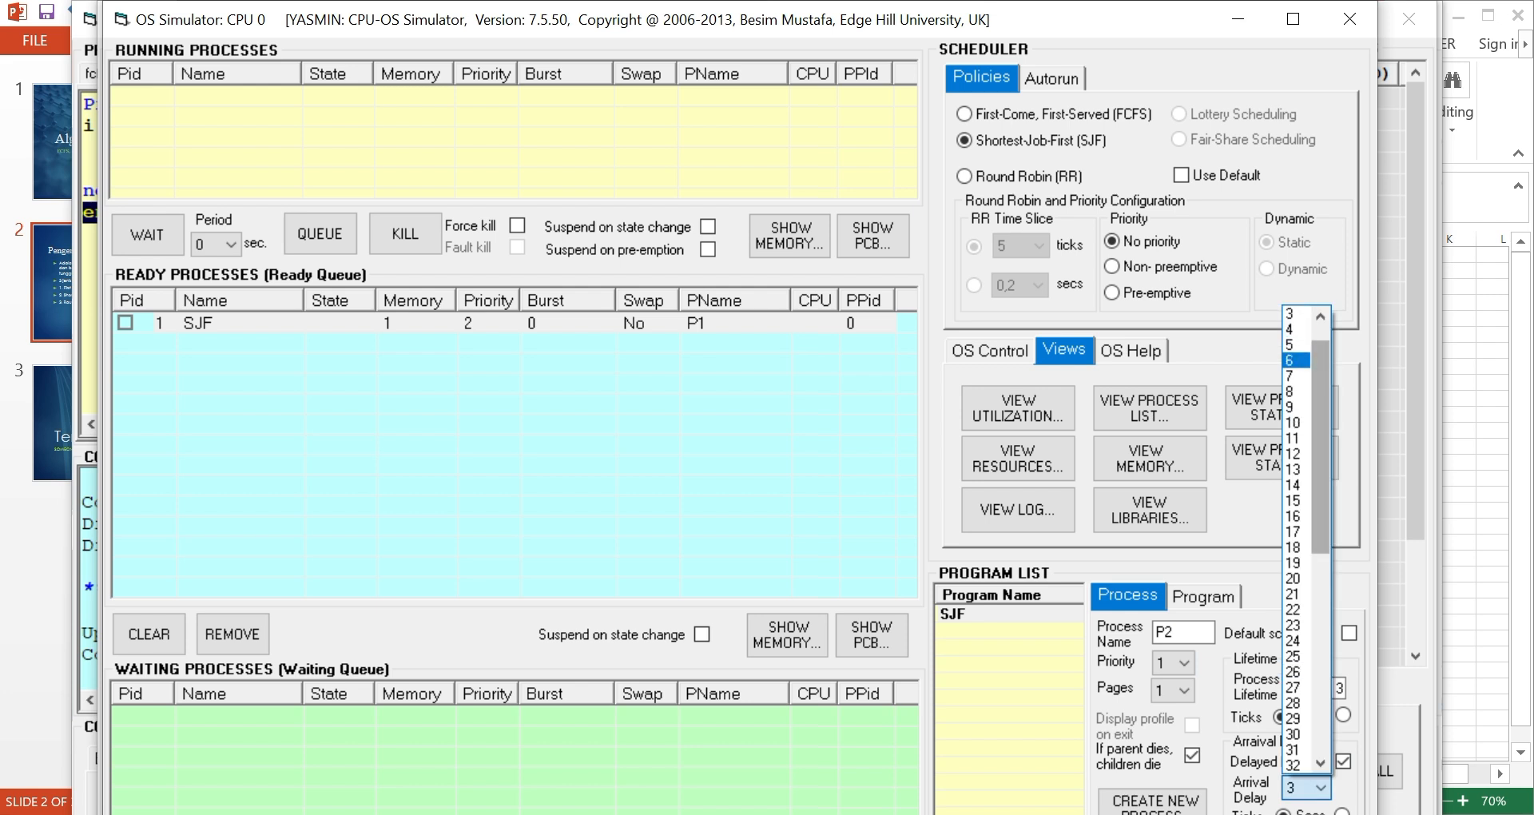
key("Up")
key("Up")
key("Up")
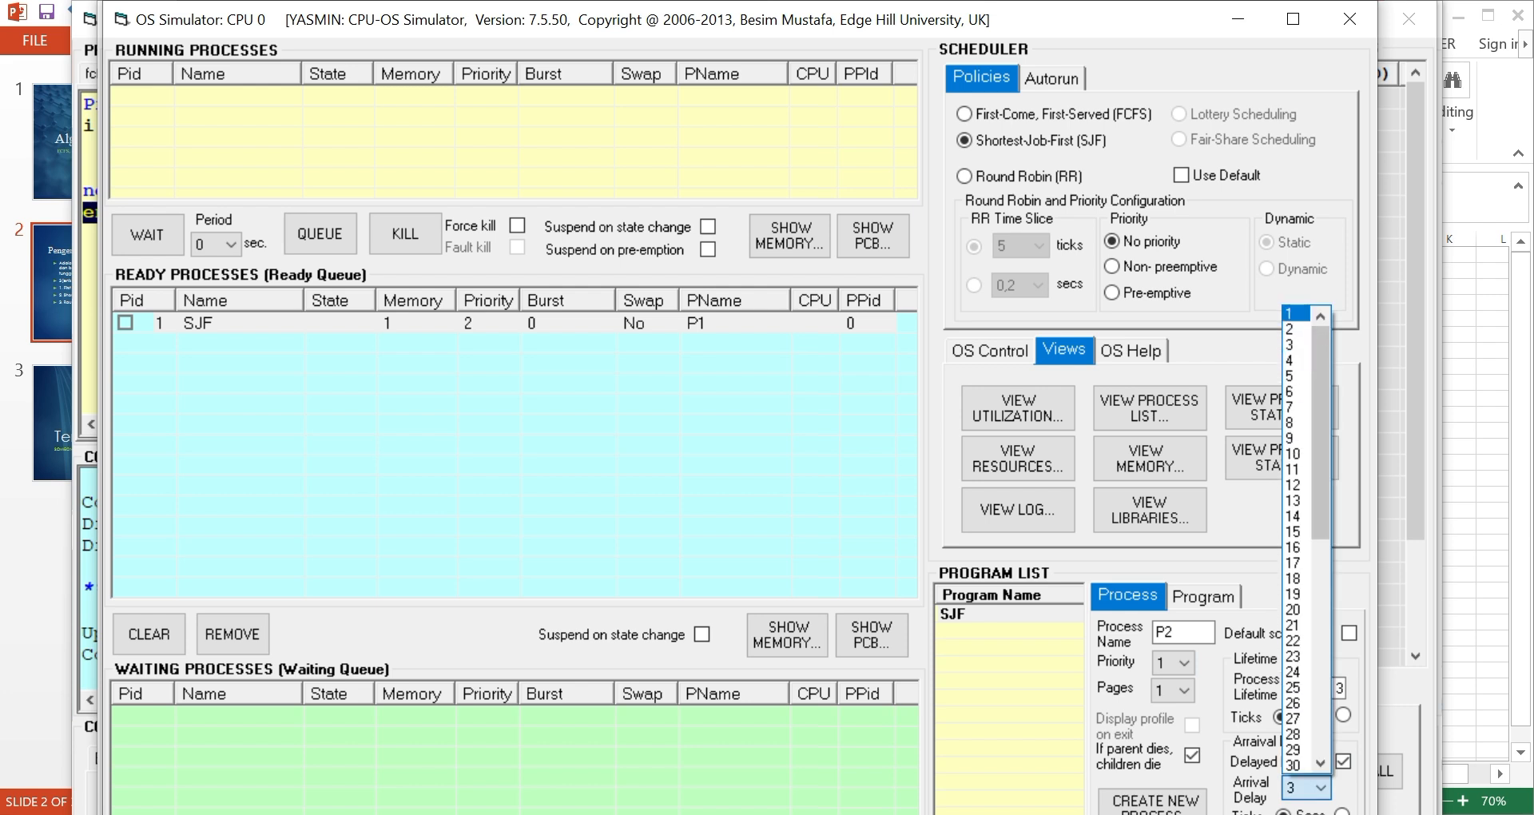
key("Return")
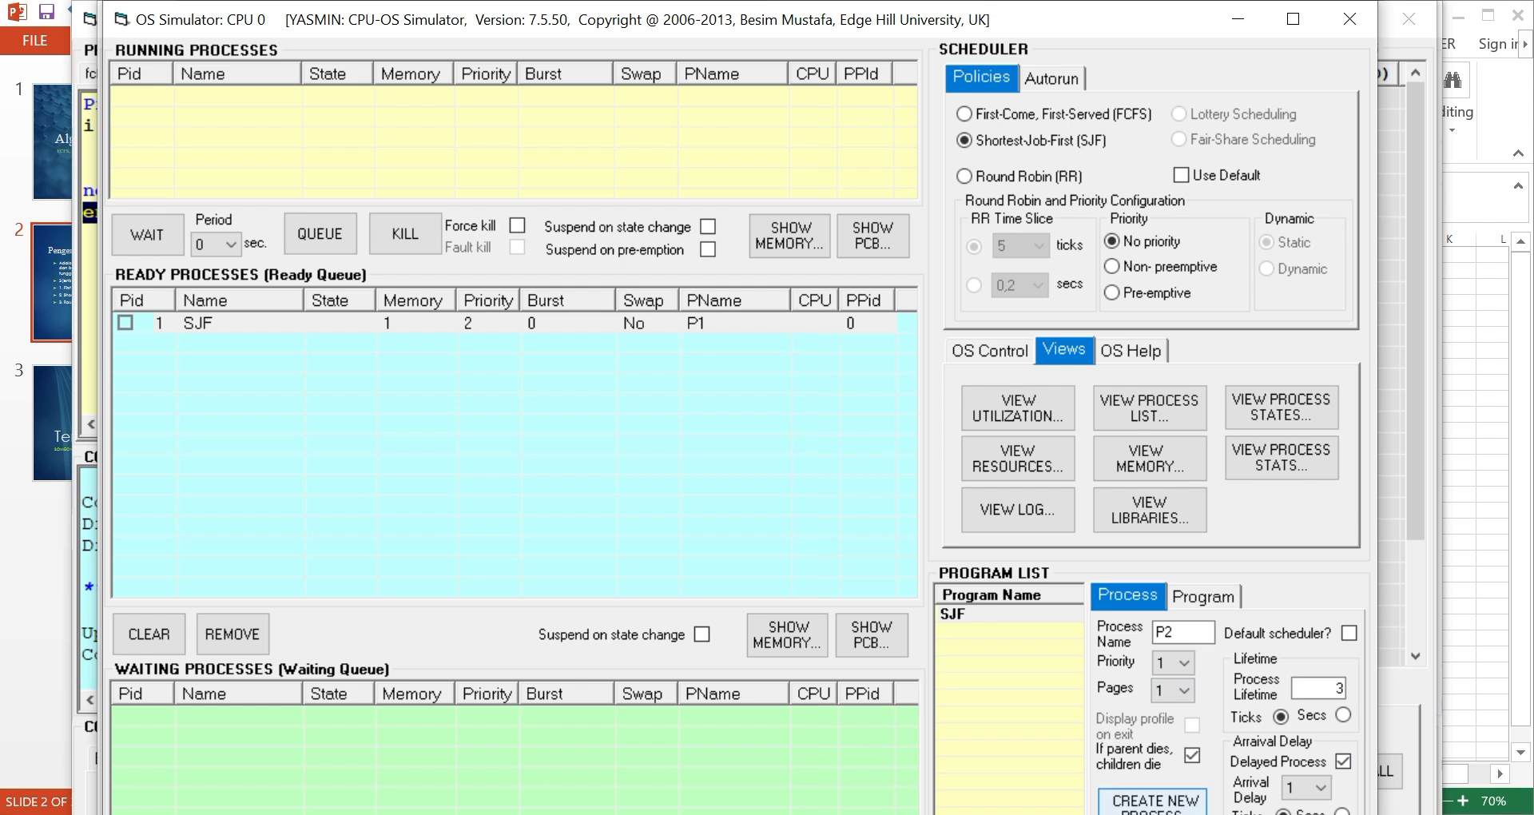
left_click(1153, 807)
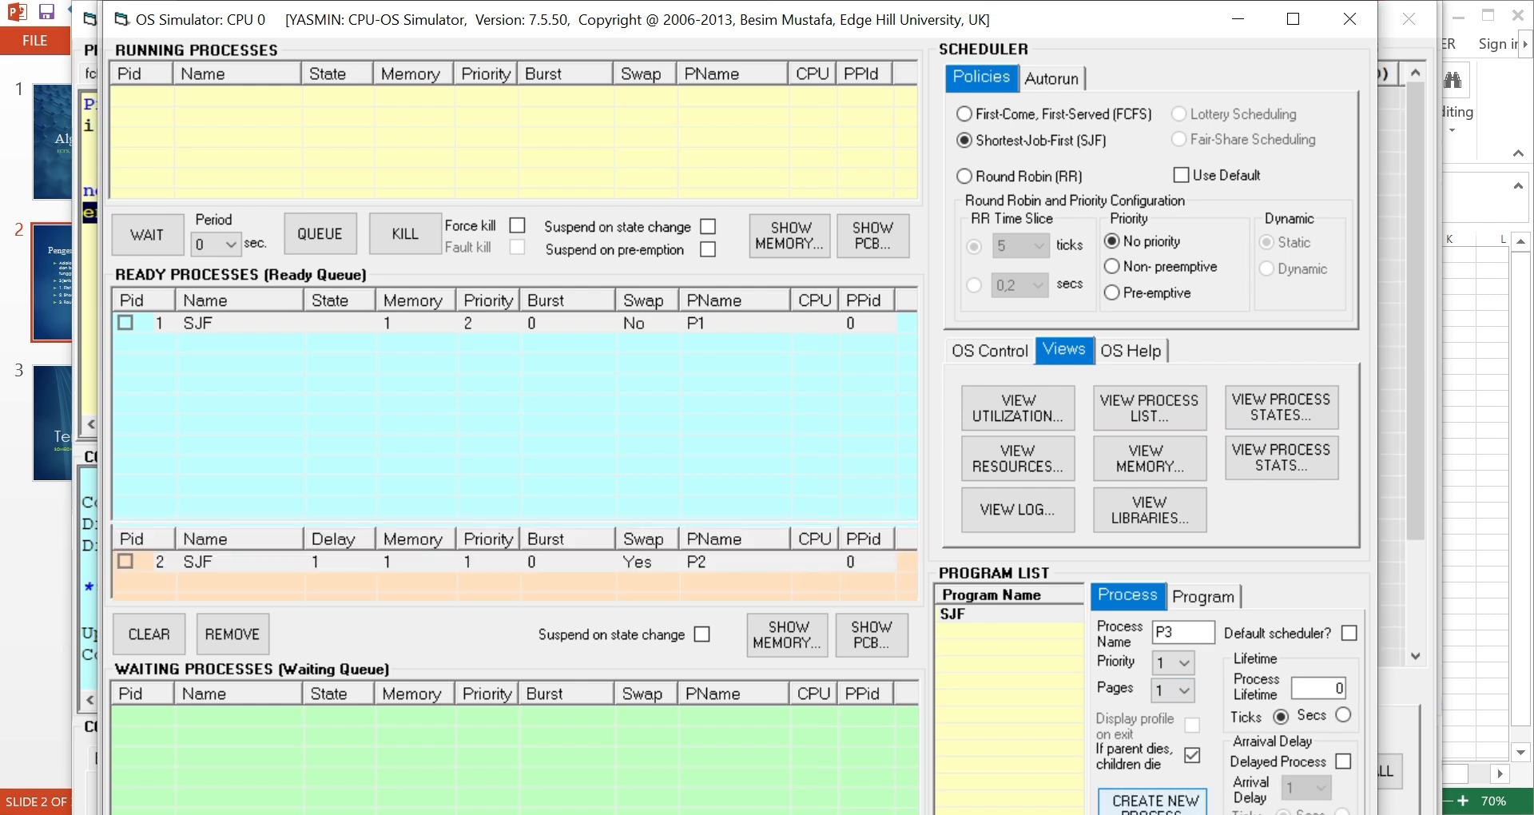
Create process P3 with priority 3, a lifetime of 8 ticks and an arrival delay of 2.
key("Tab")
key("Tab")
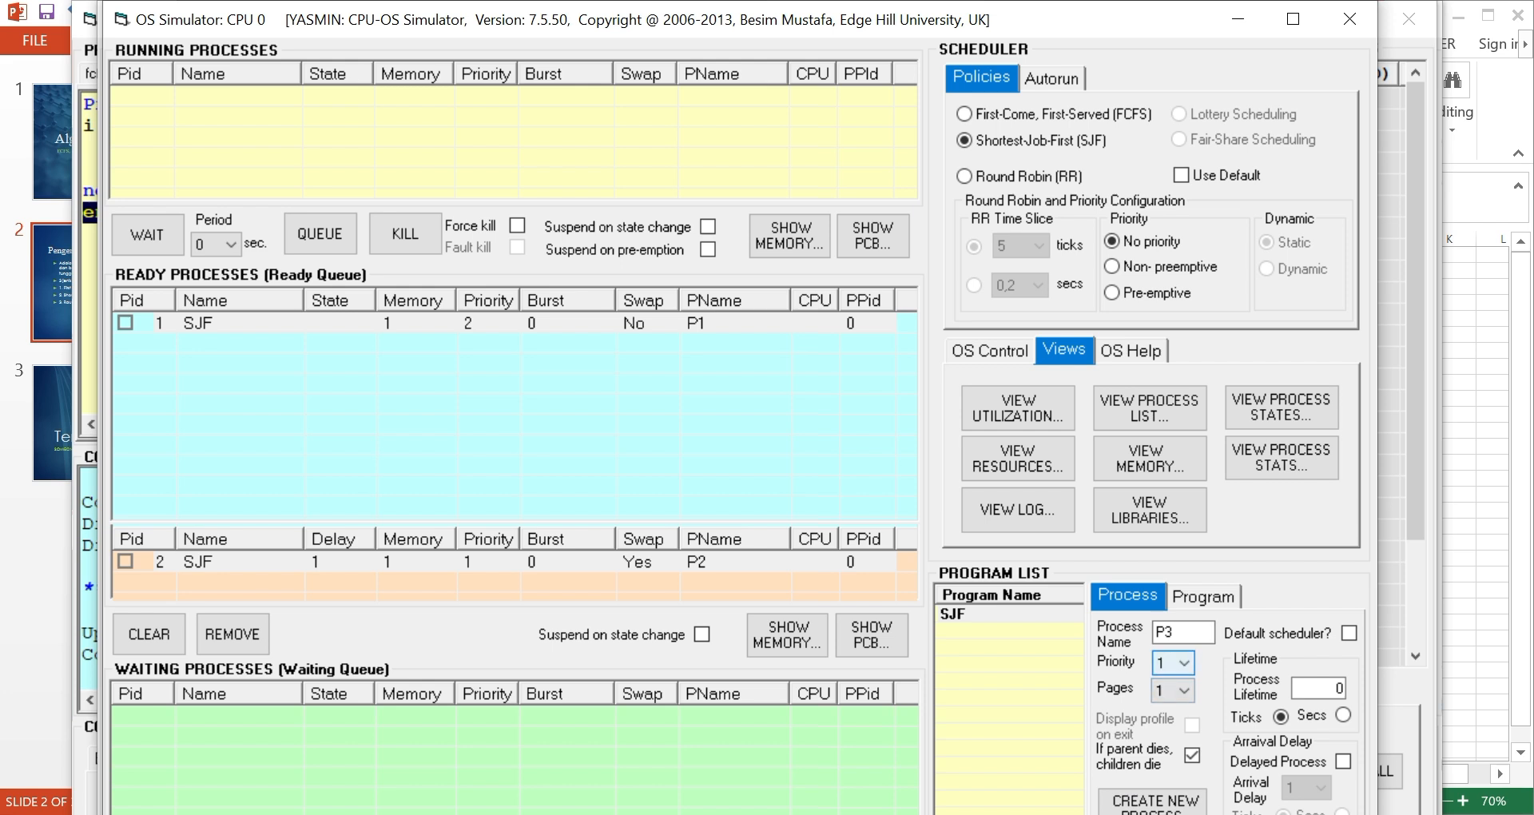
key("alt+Down")
key("Down")
key("Down")
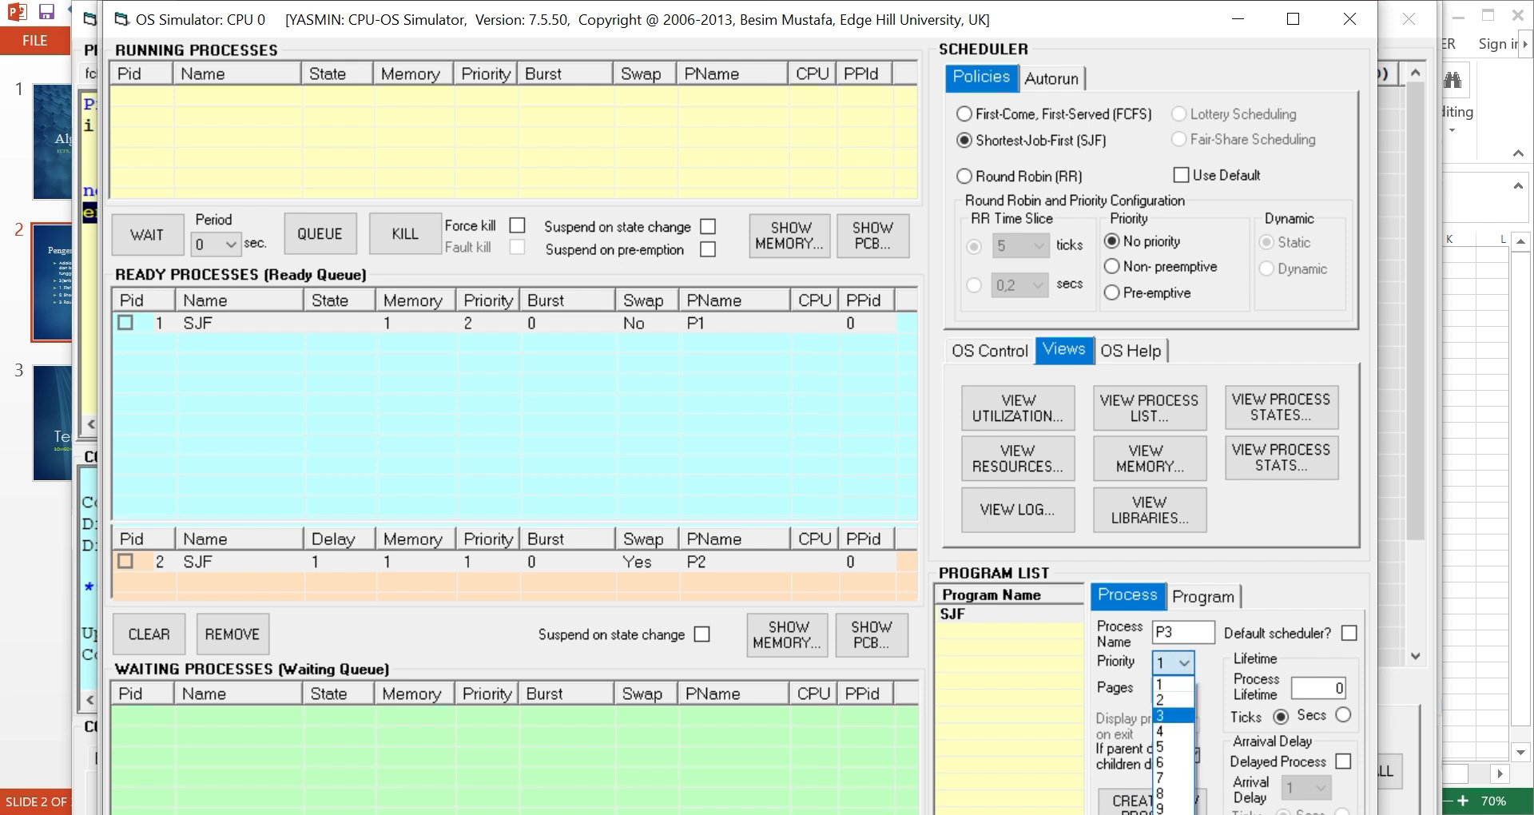
key("Return")
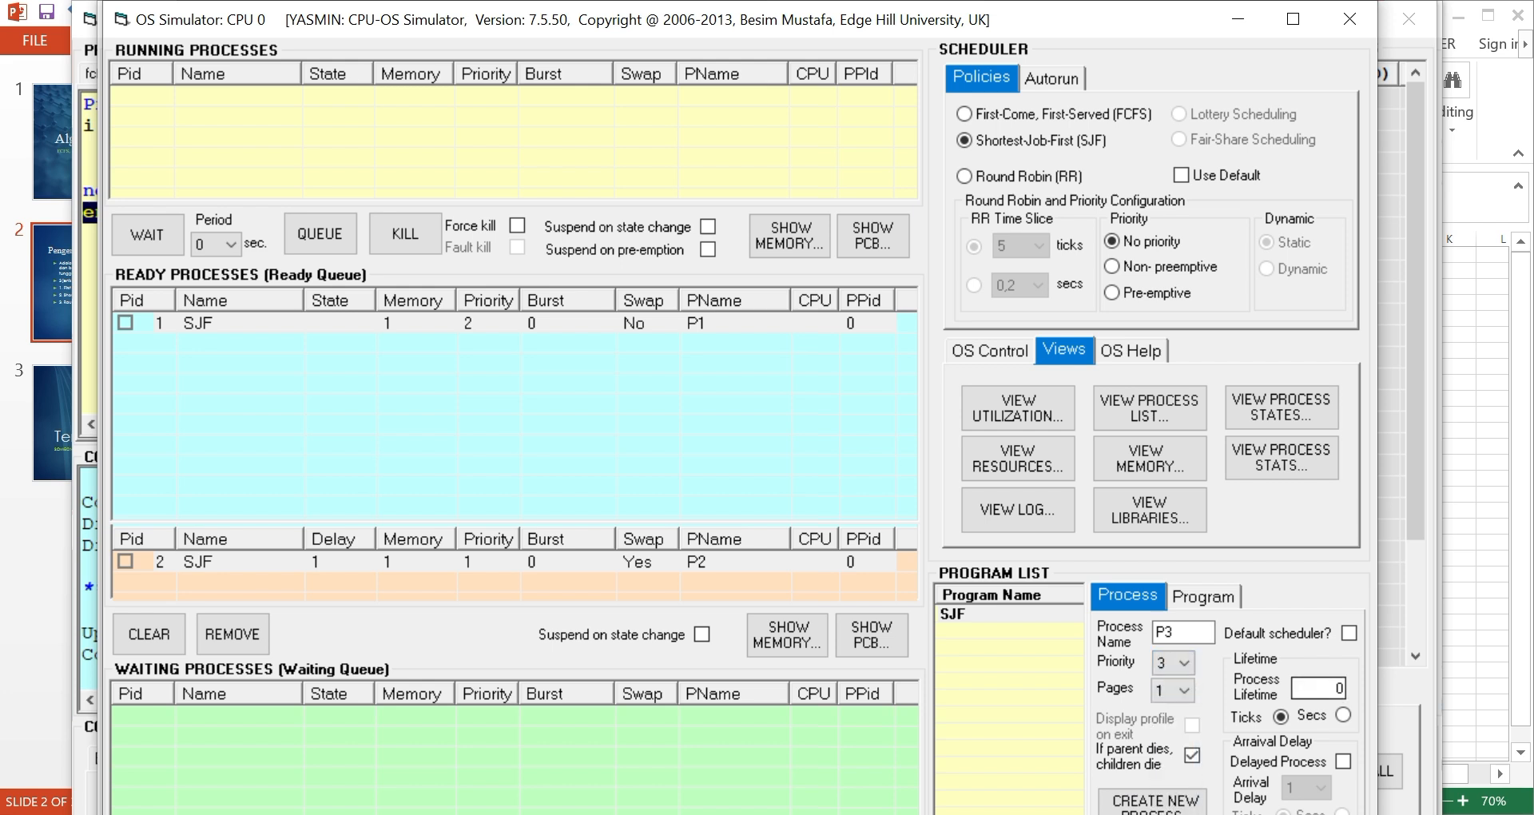
double_click(1340, 687)
type("8")
left_click(1343, 761)
left_click(1306, 787)
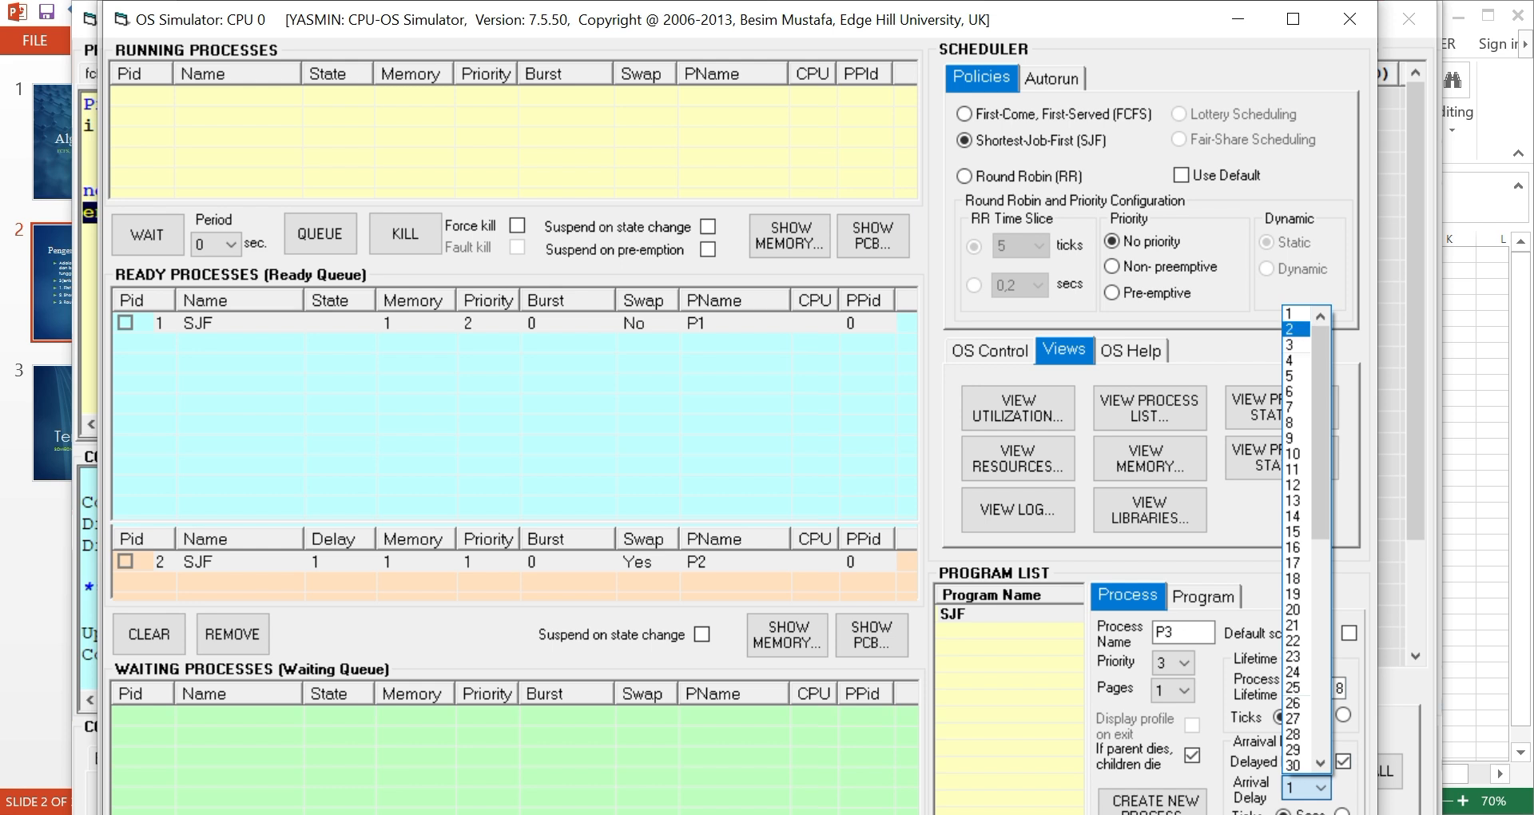
left_click(1296, 328)
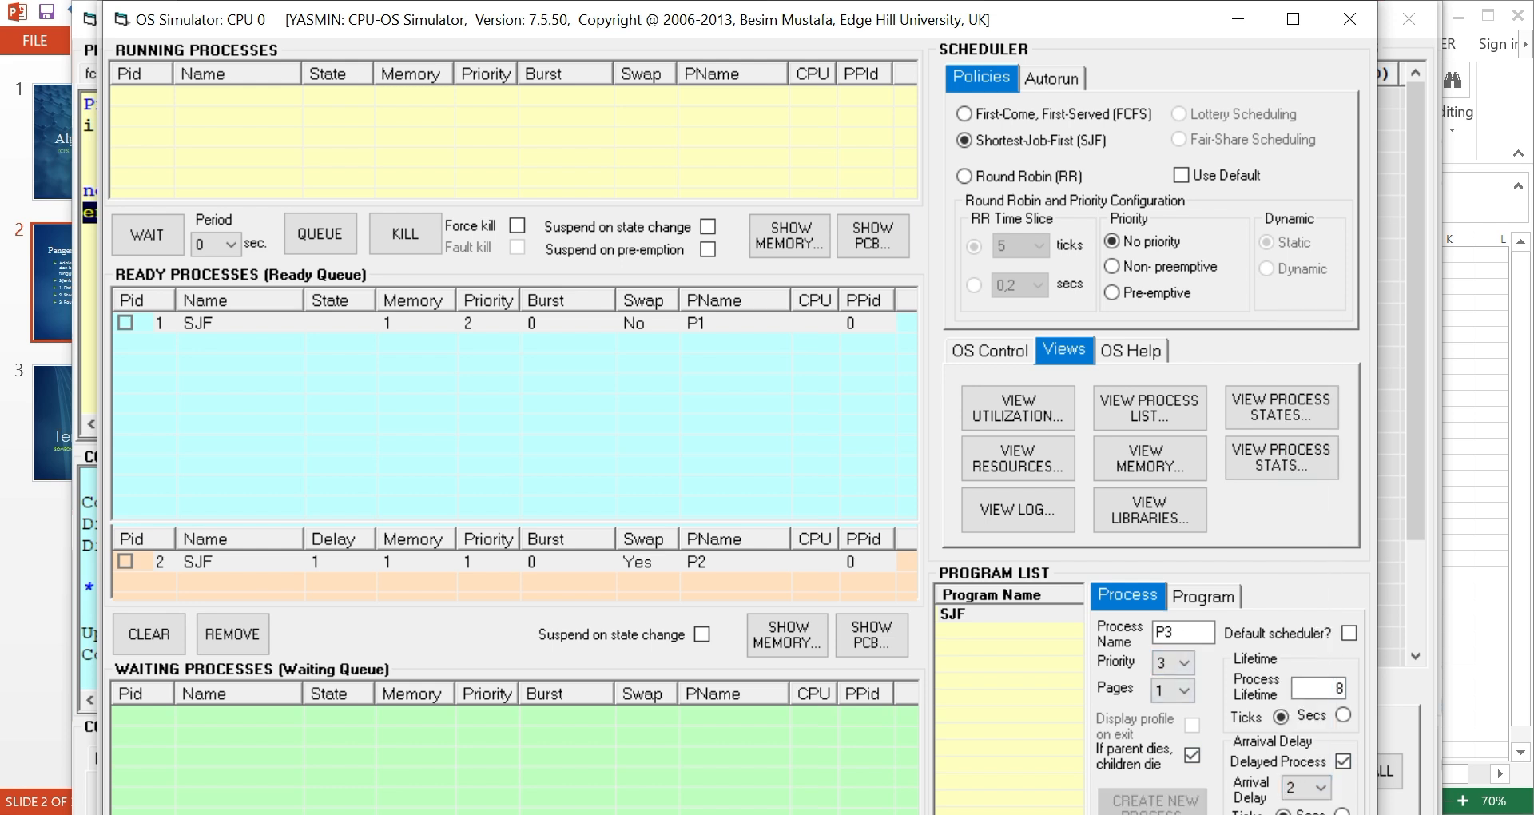
left_click(1151, 801)
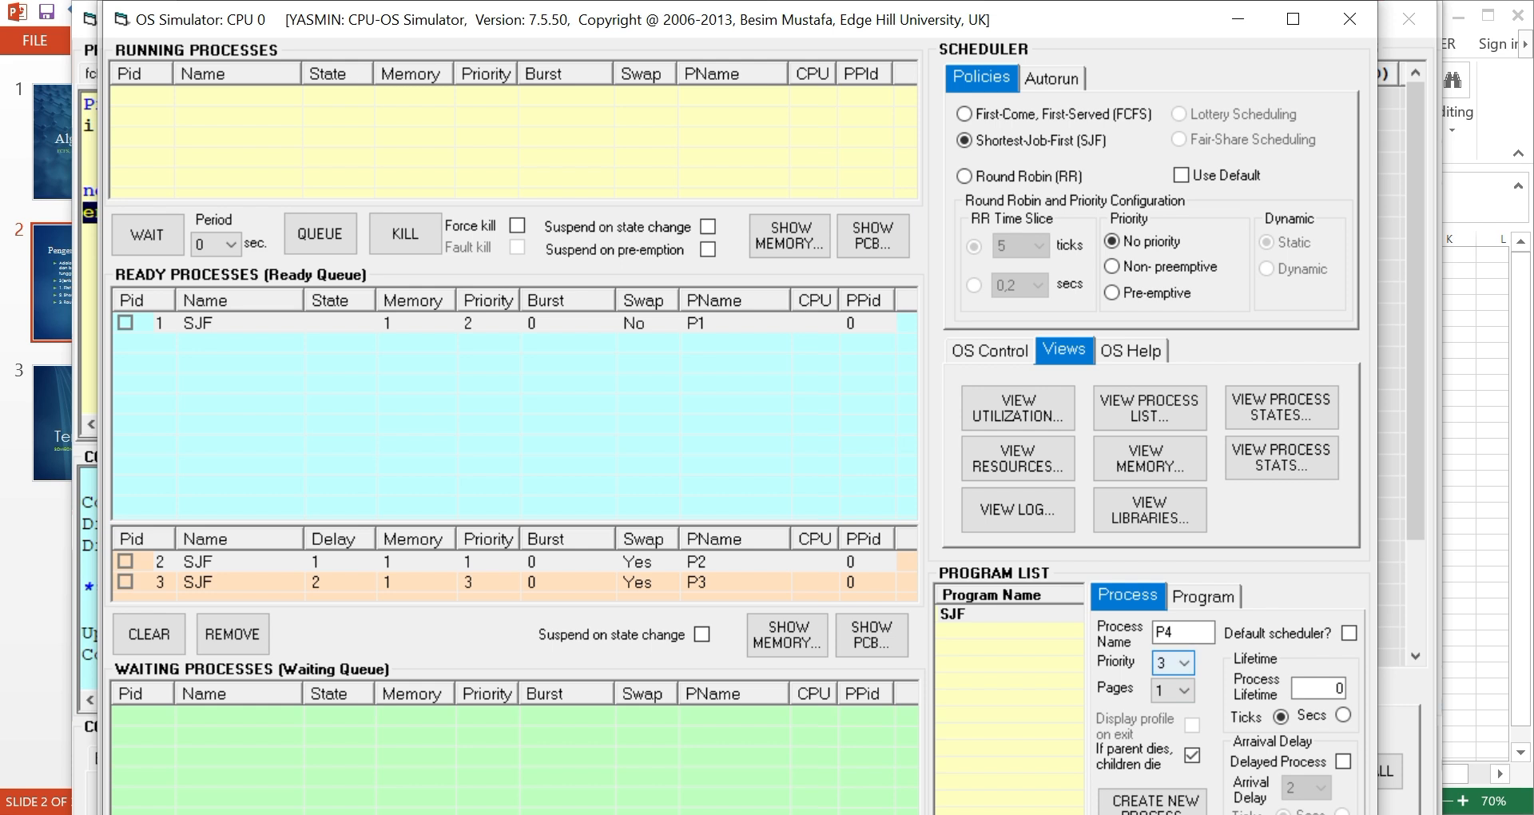
Create process P4 with priority 4, a lifetime of 6 ticks and an arrival delay of 3.
left_click(1183, 663)
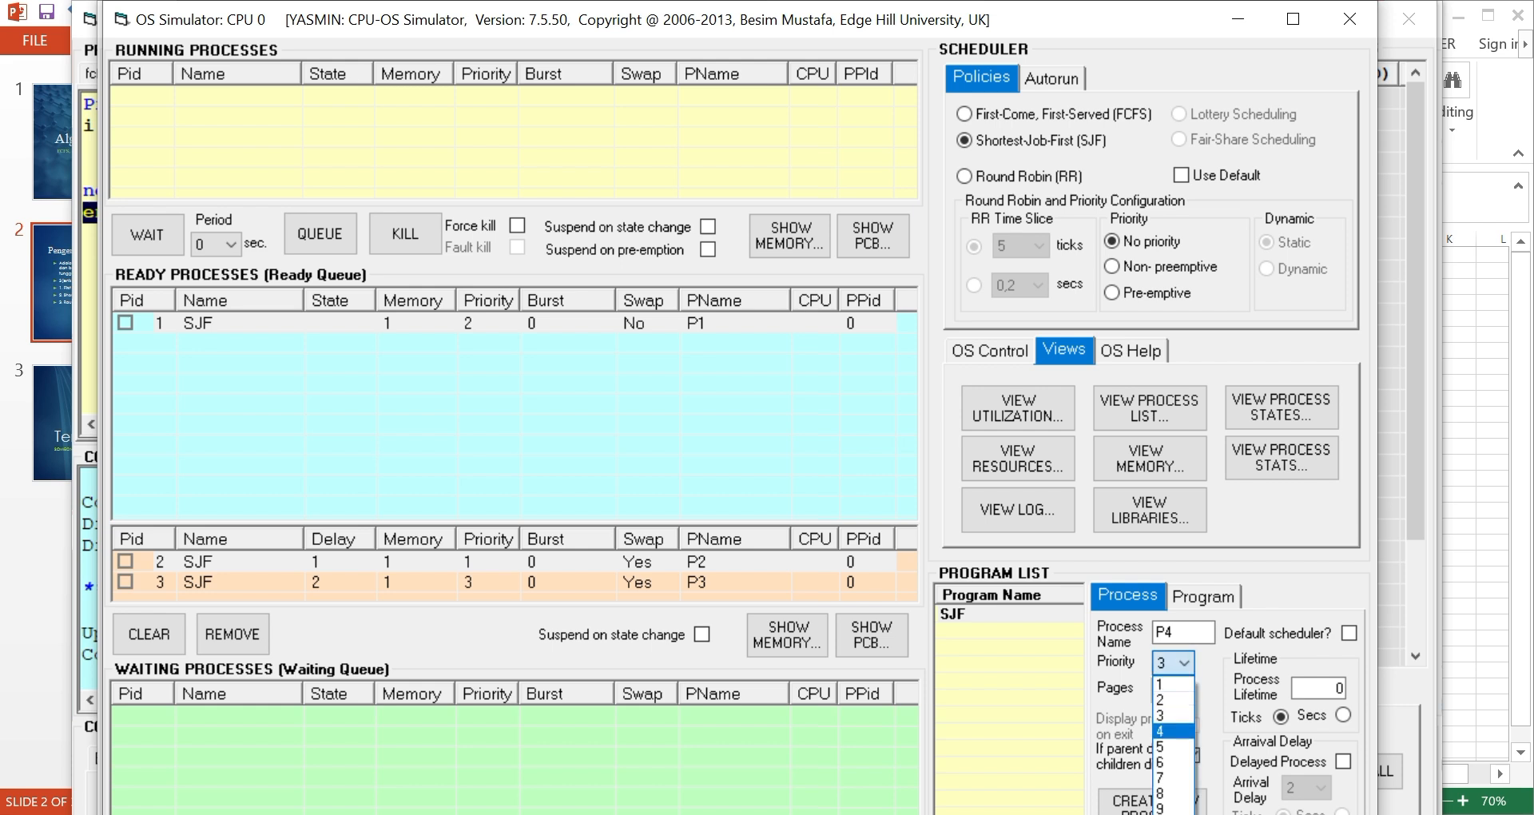
left_click(1173, 731)
double_click(1339, 687)
type("6")
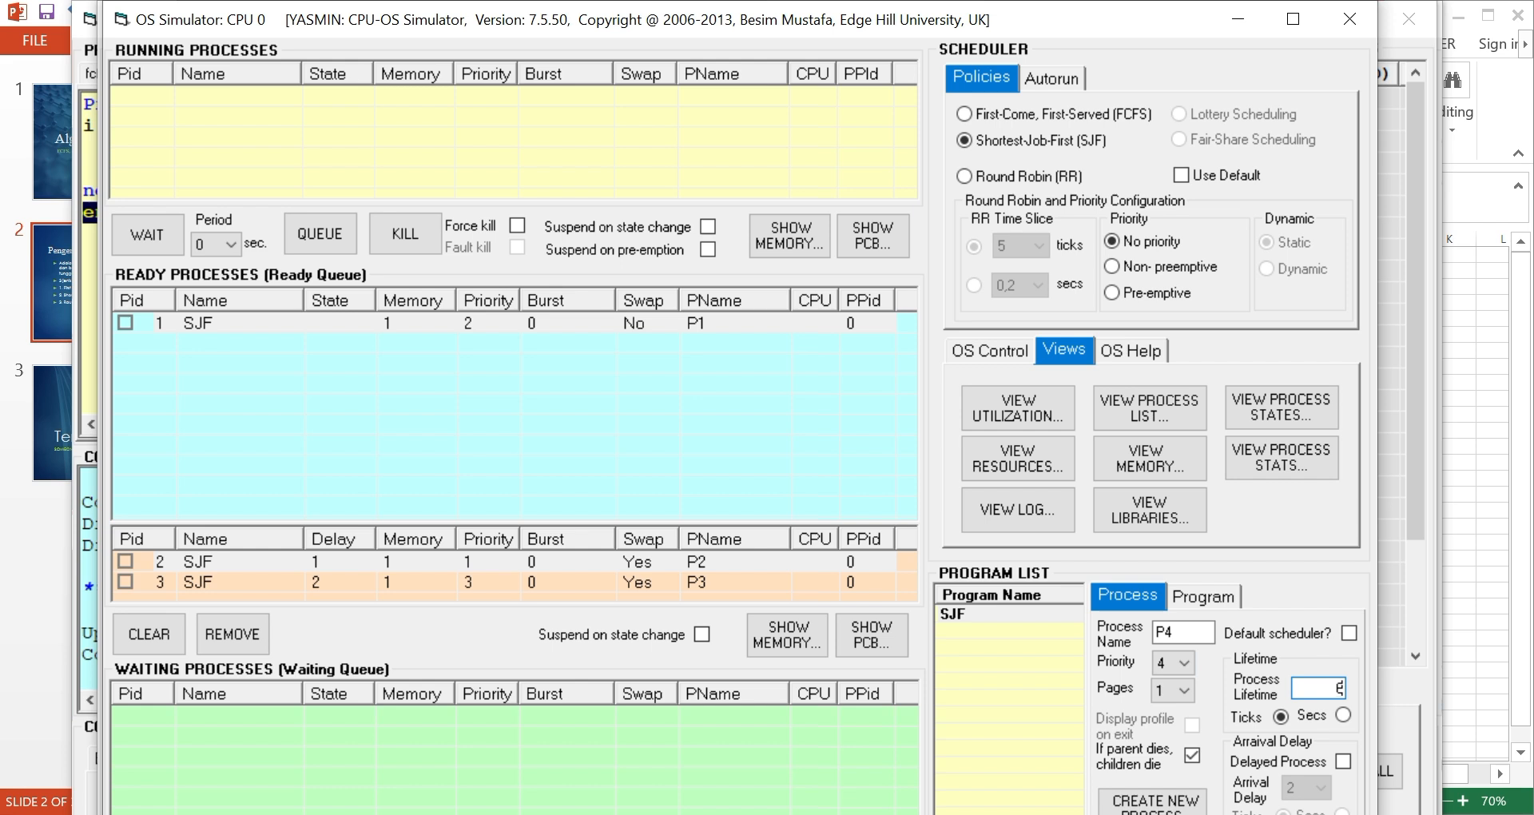
left_click(1343, 760)
left_click(1321, 788)
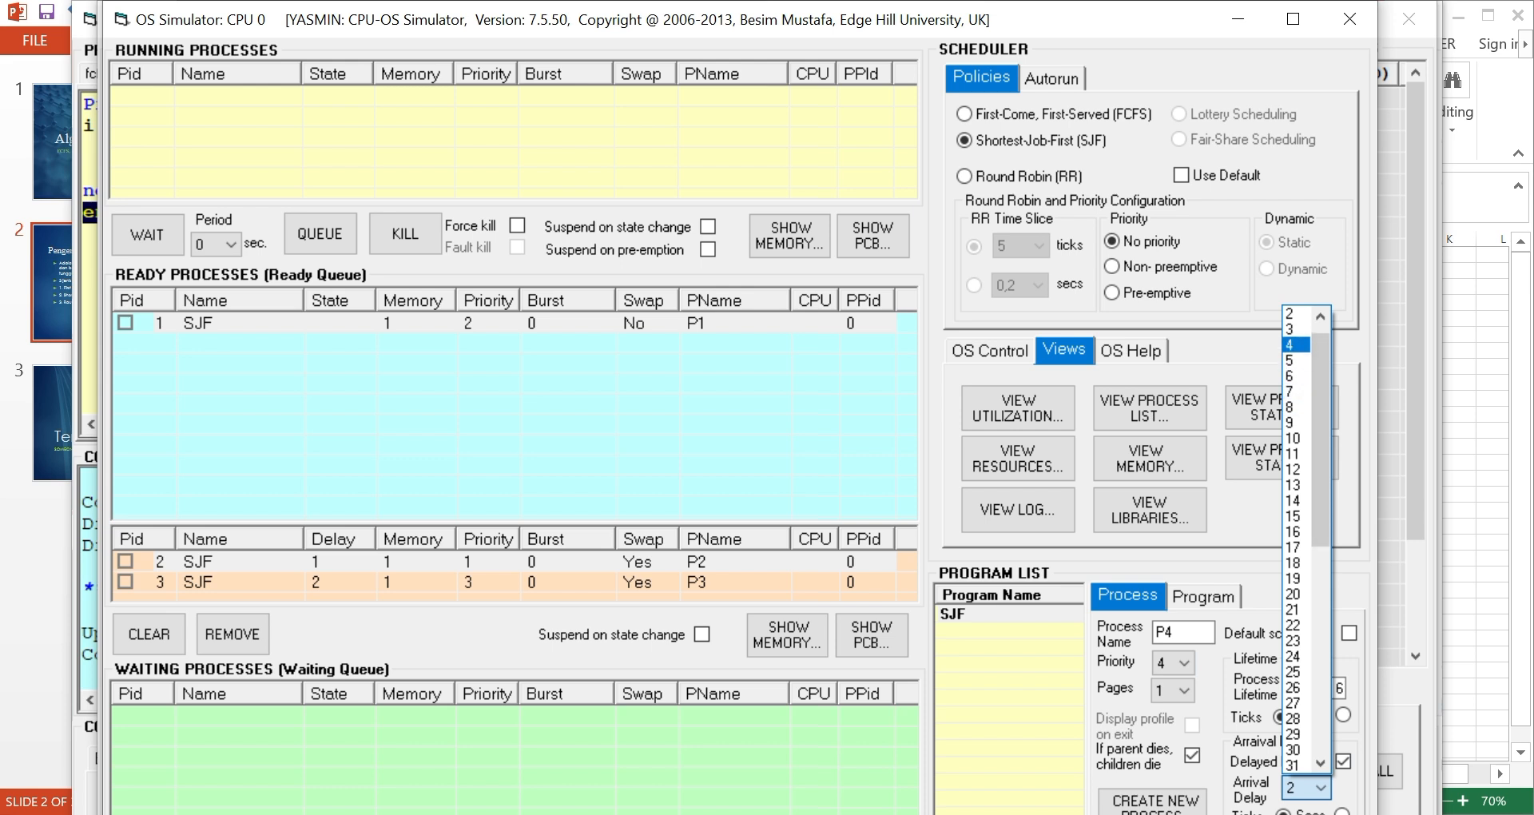
key("Down")
key("Return")
left_click(1155, 805)
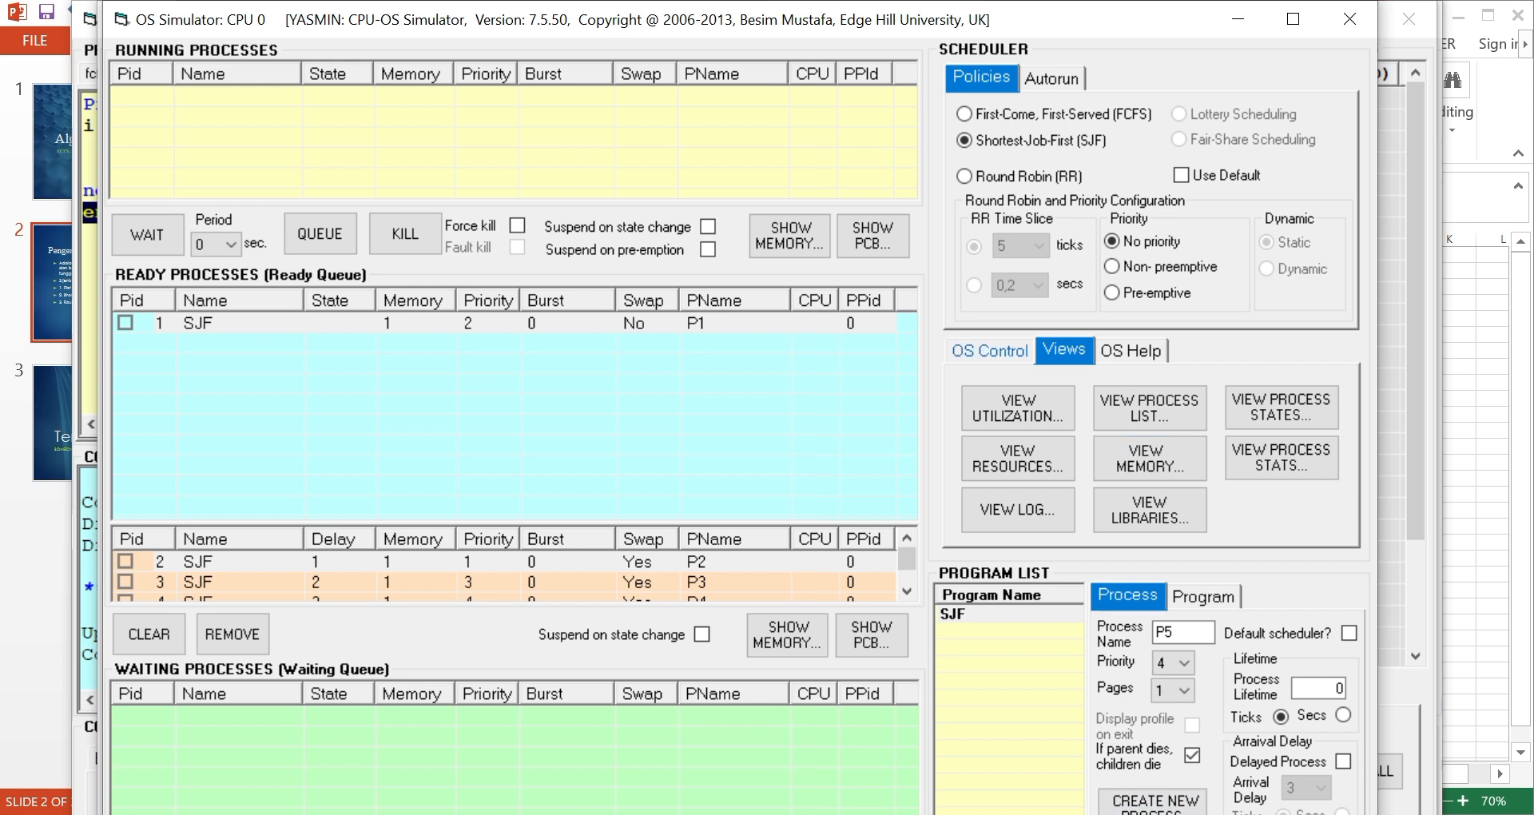
Run the scheduler on the queued processes and review the Shortest-Job-First session's process statistics in the OS activity log.
left_click(989, 350)
left_click(1004, 461)
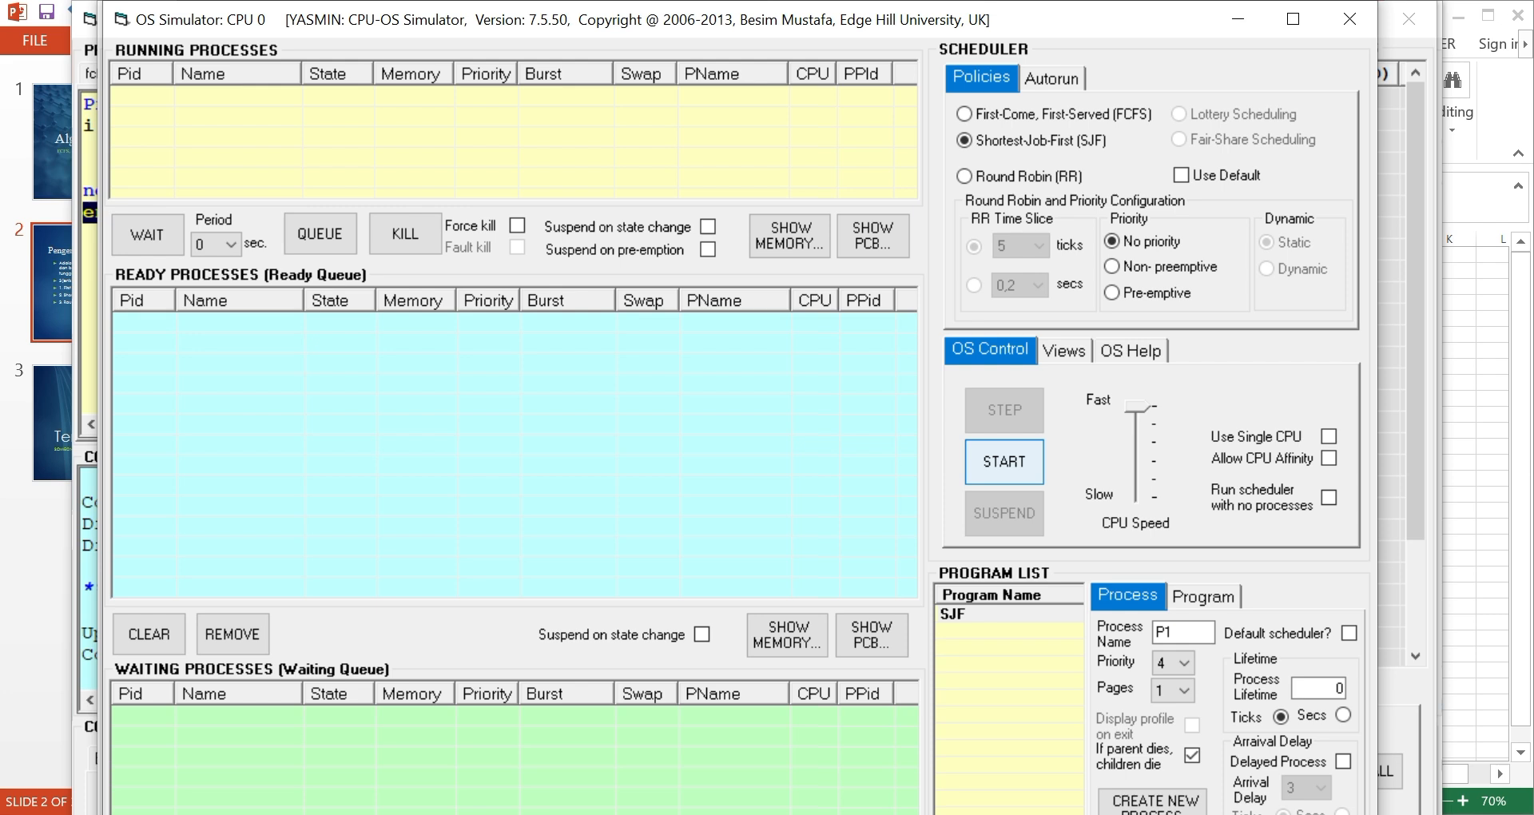
left_click(1063, 350)
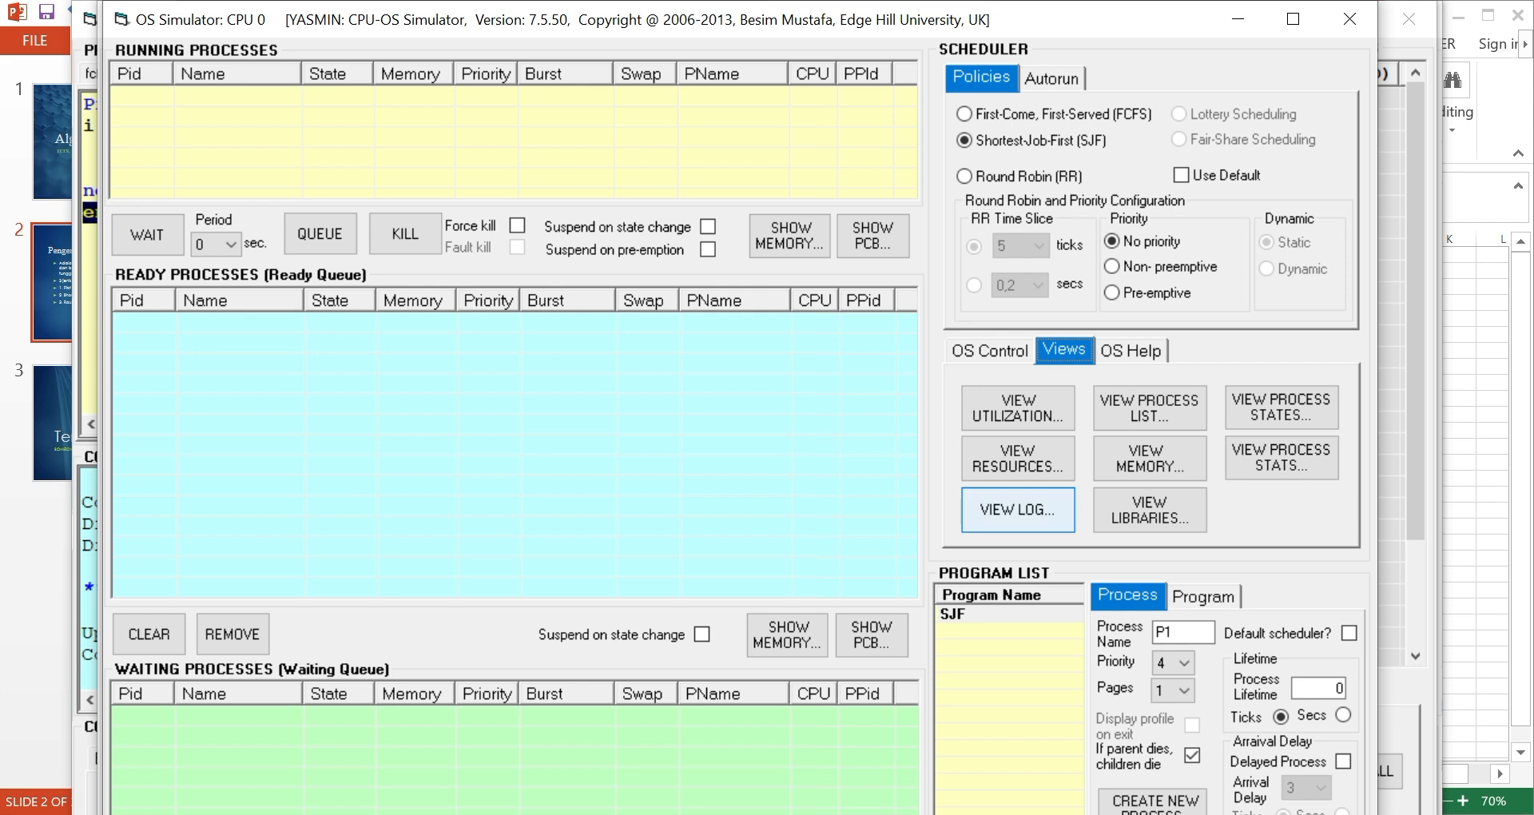
left_click(1018, 510)
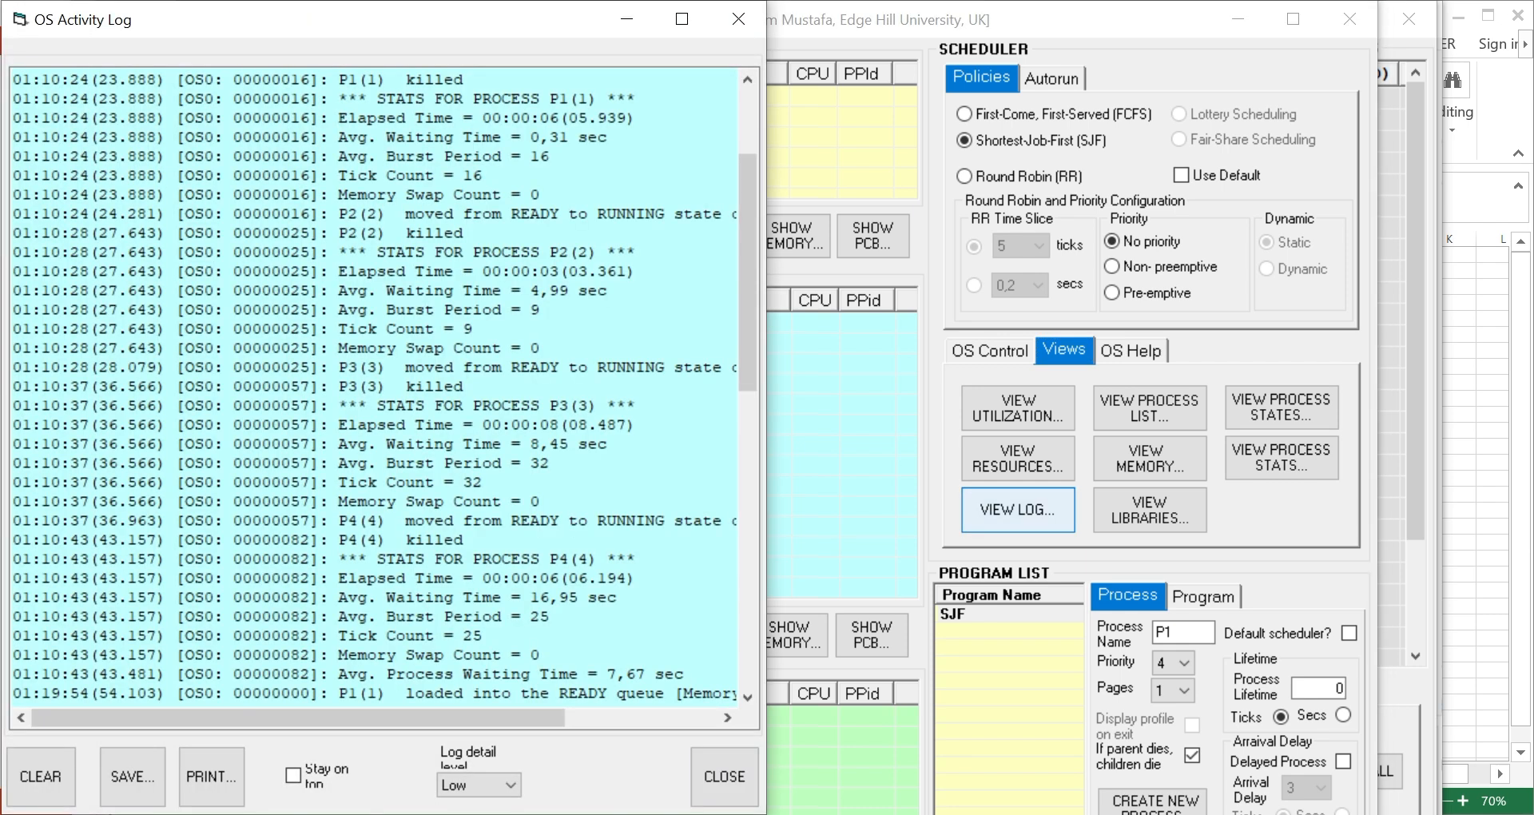
scroll(376, 383, "up", 3)
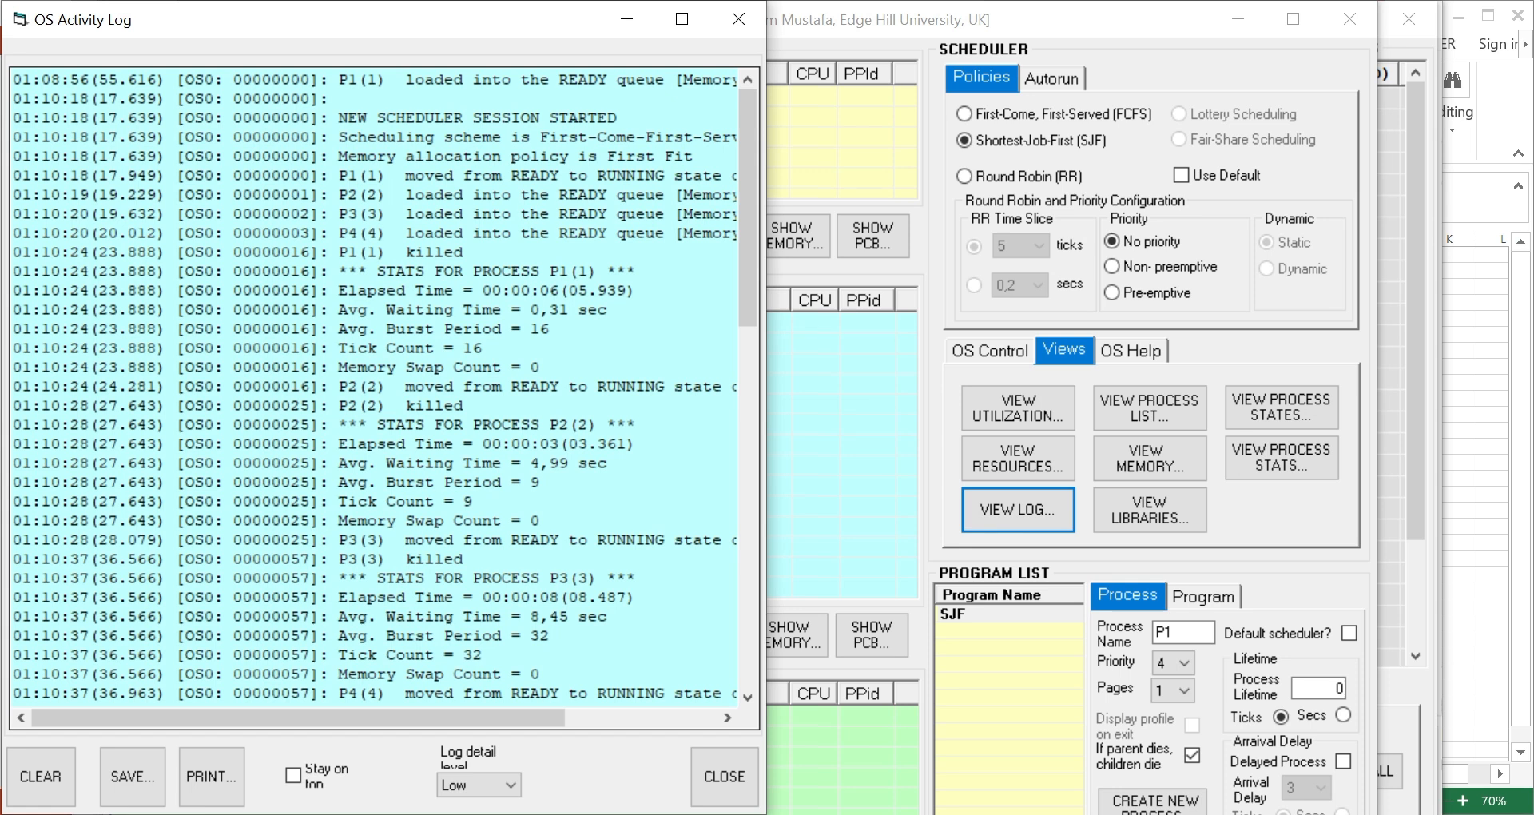
scroll(375, 383, "down", 15)
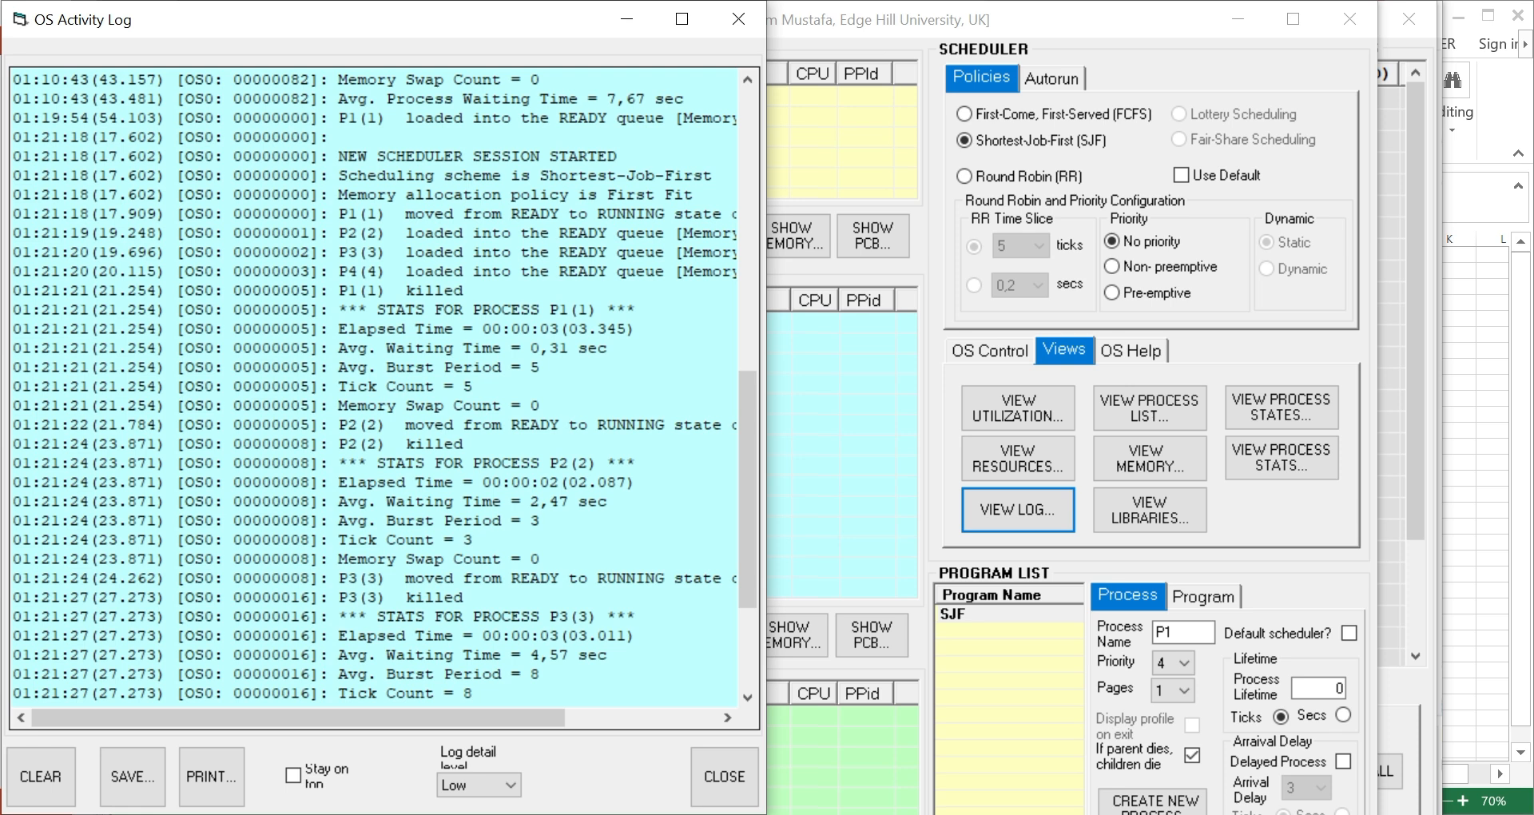
scroll(376, 384, "down", 1)
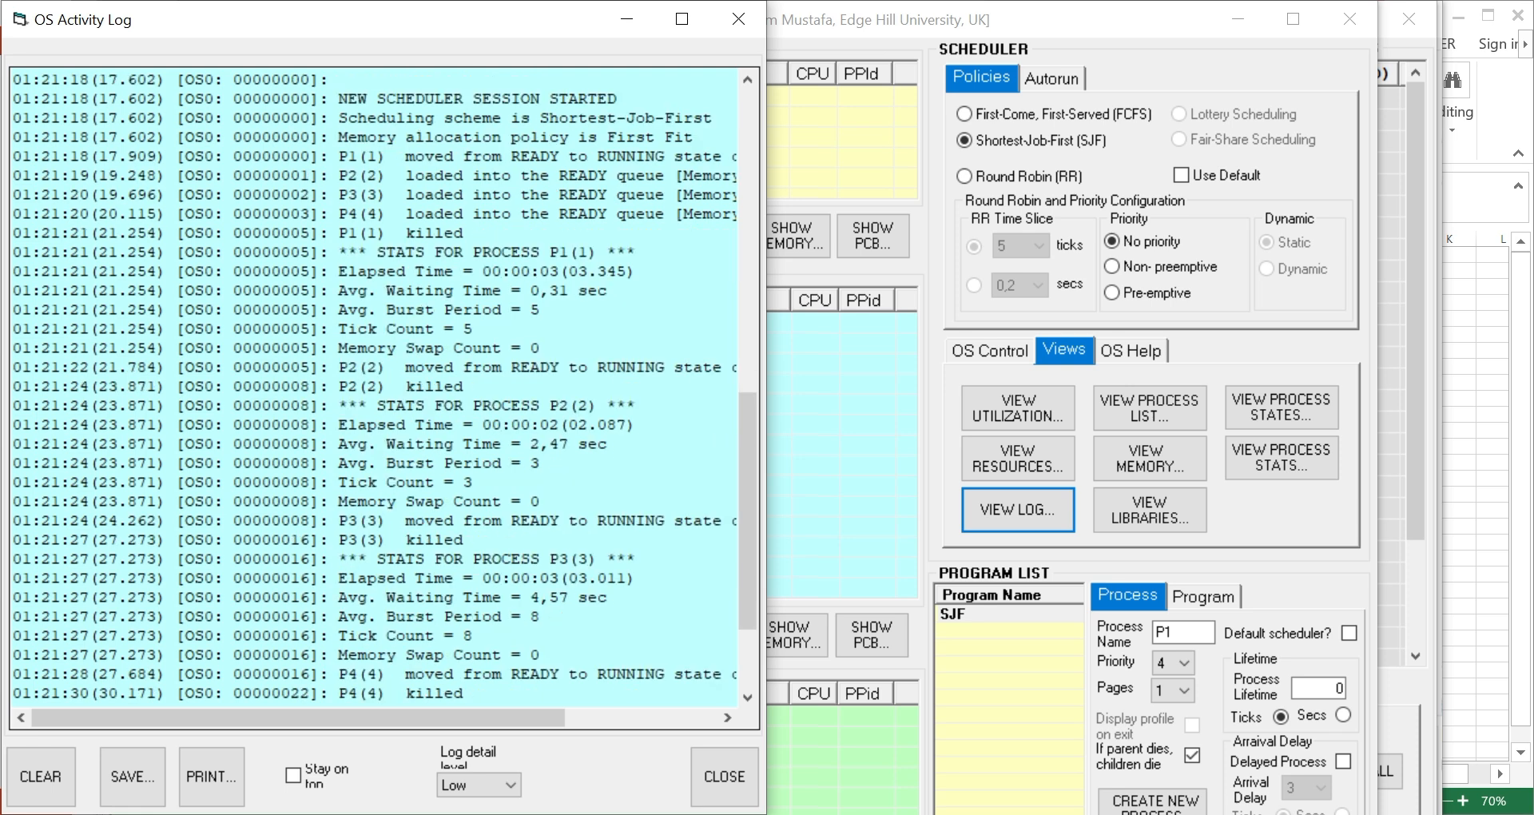
scroll(376, 384, "down", 2)
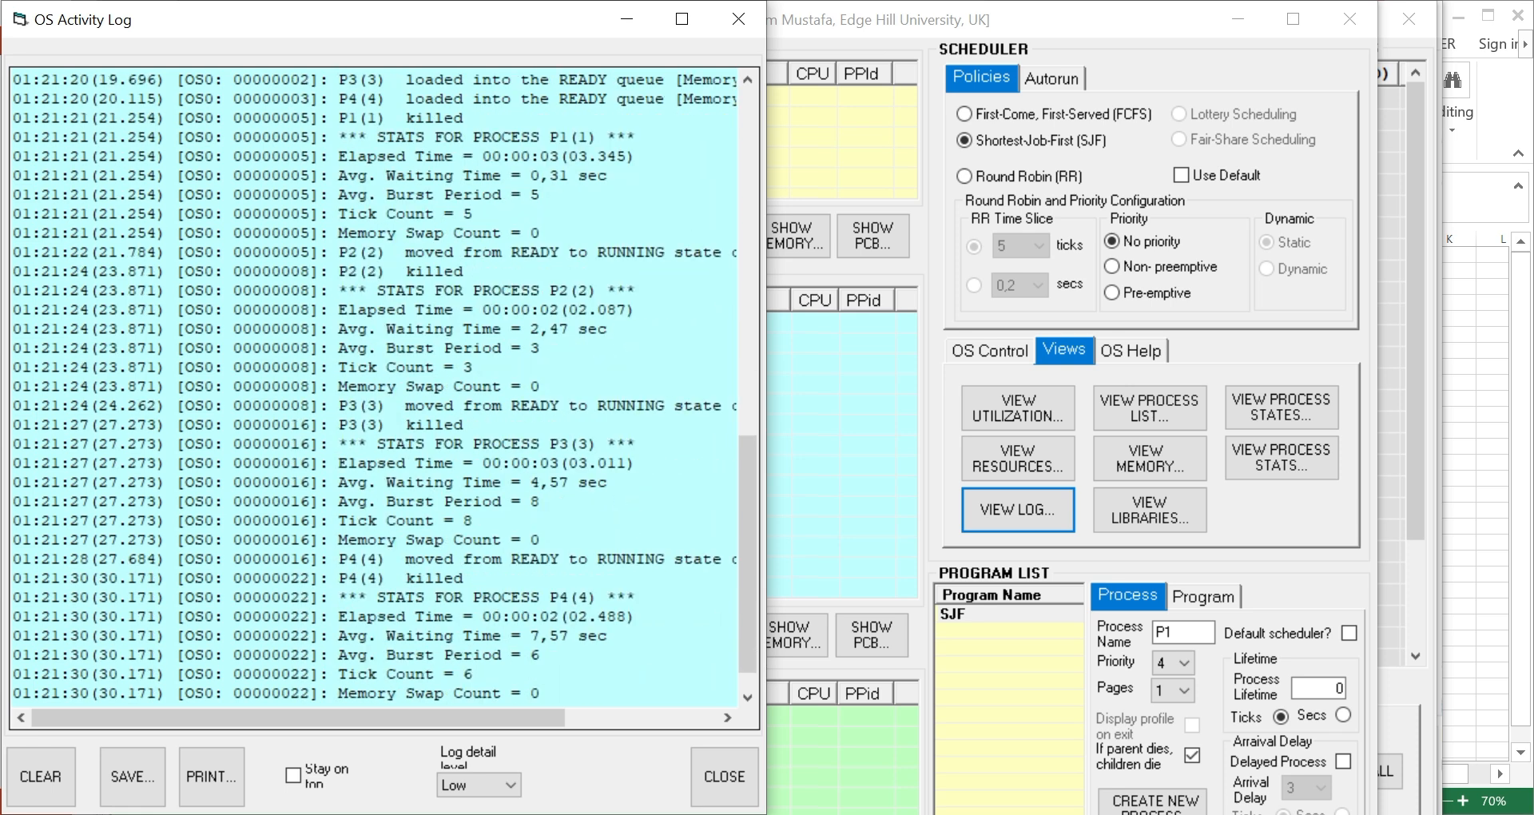
scroll(375, 383, "down", 1)
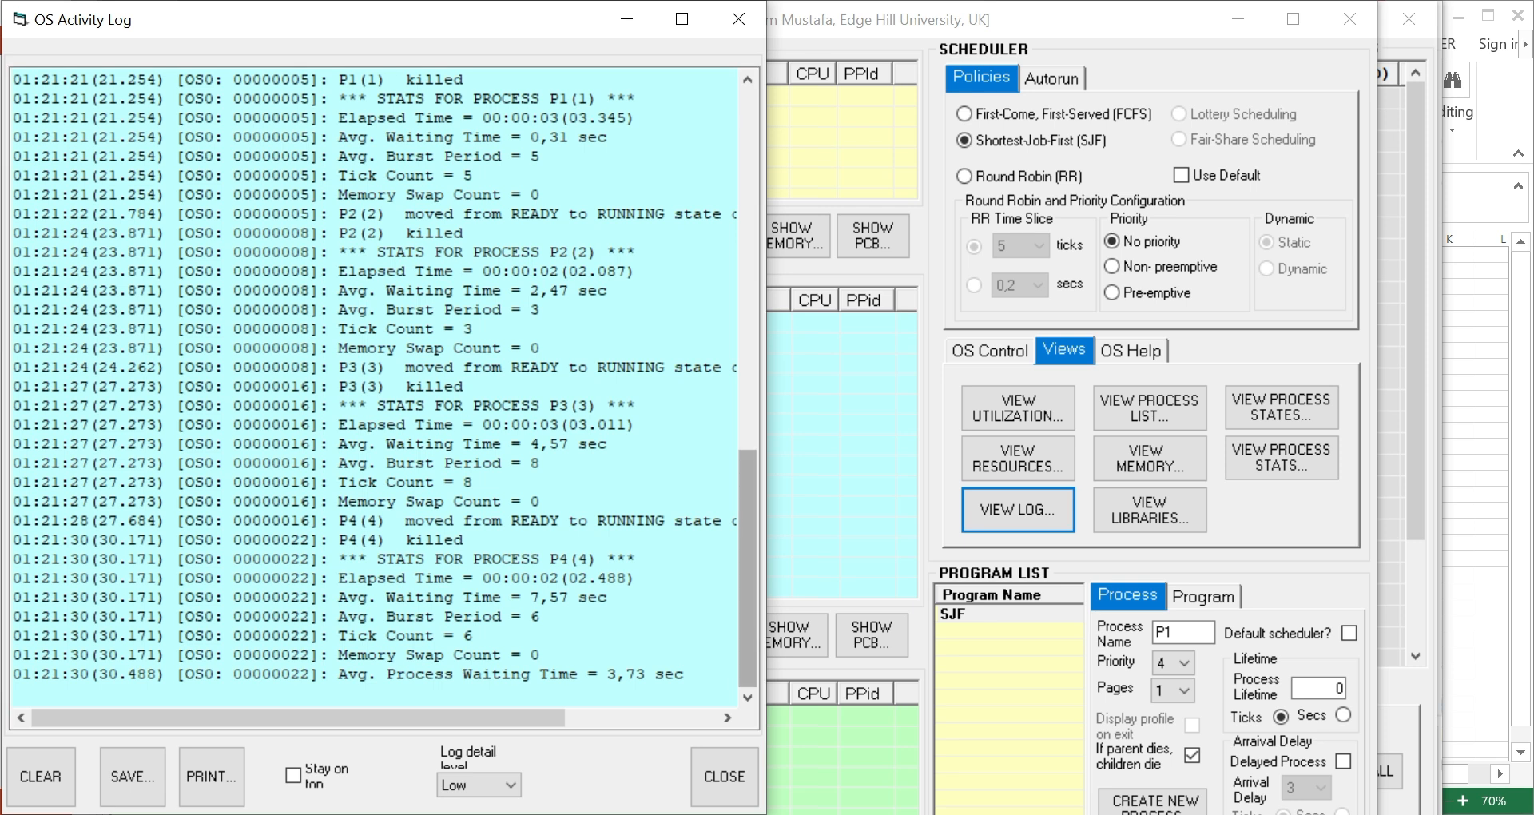
Switch to the Excel workbook and enter 3.345 as the SJF turnaround time of P1 in cell I5.
left_click(788, 723)
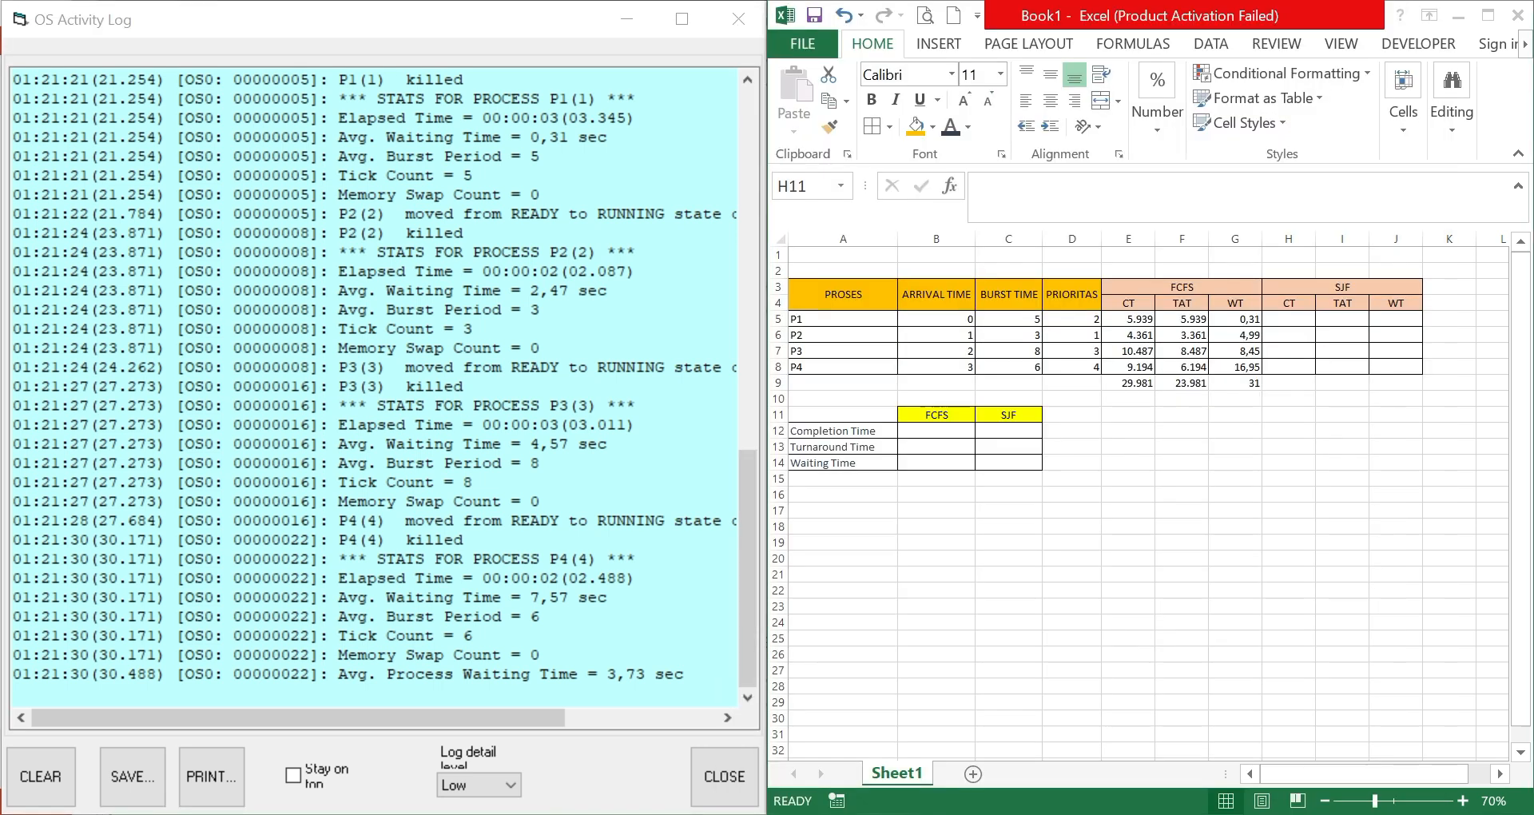
left_click(1343, 318)
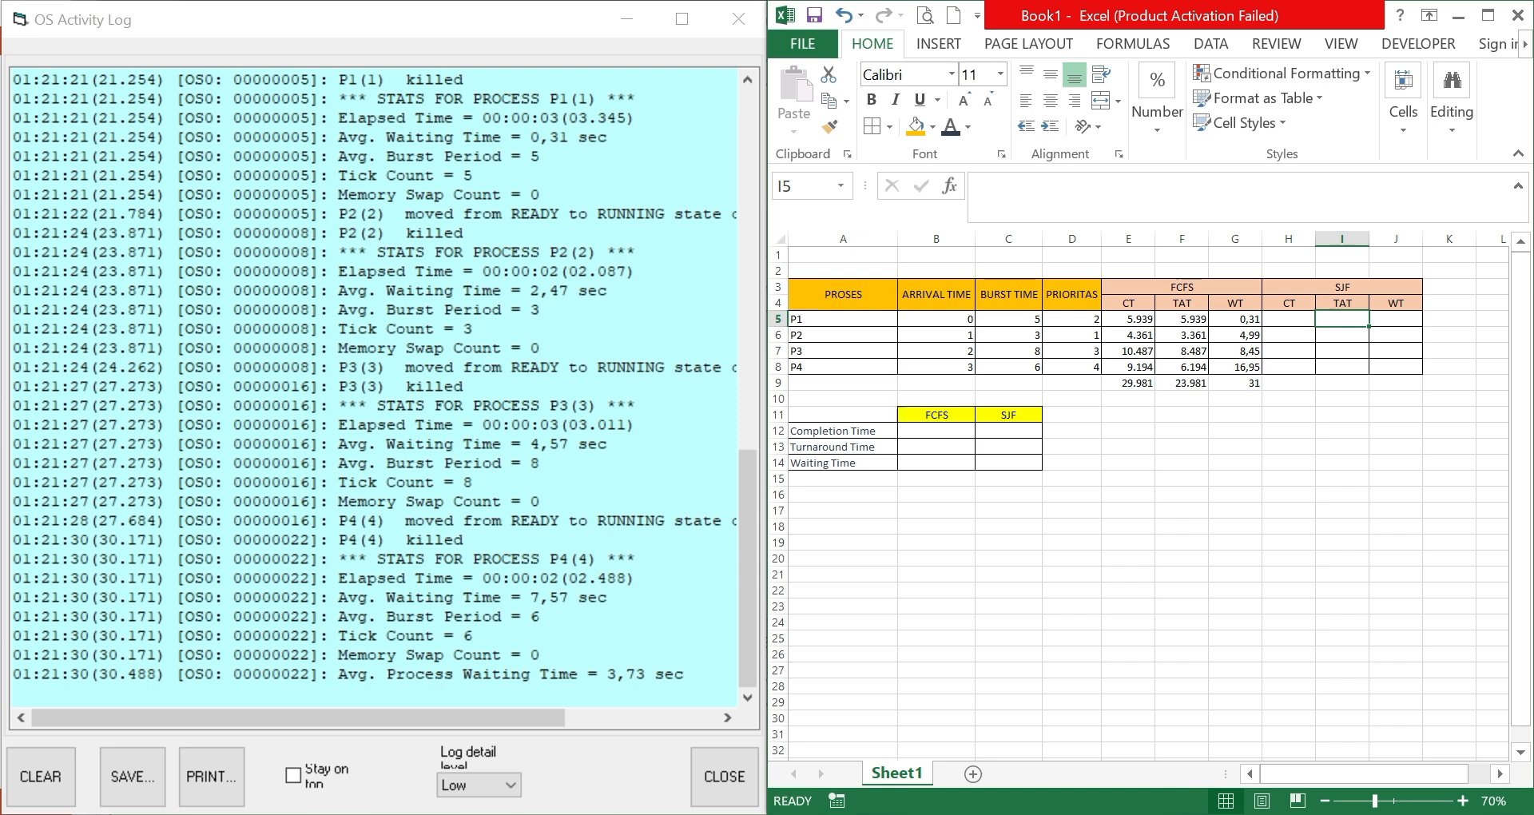
type("3.345")
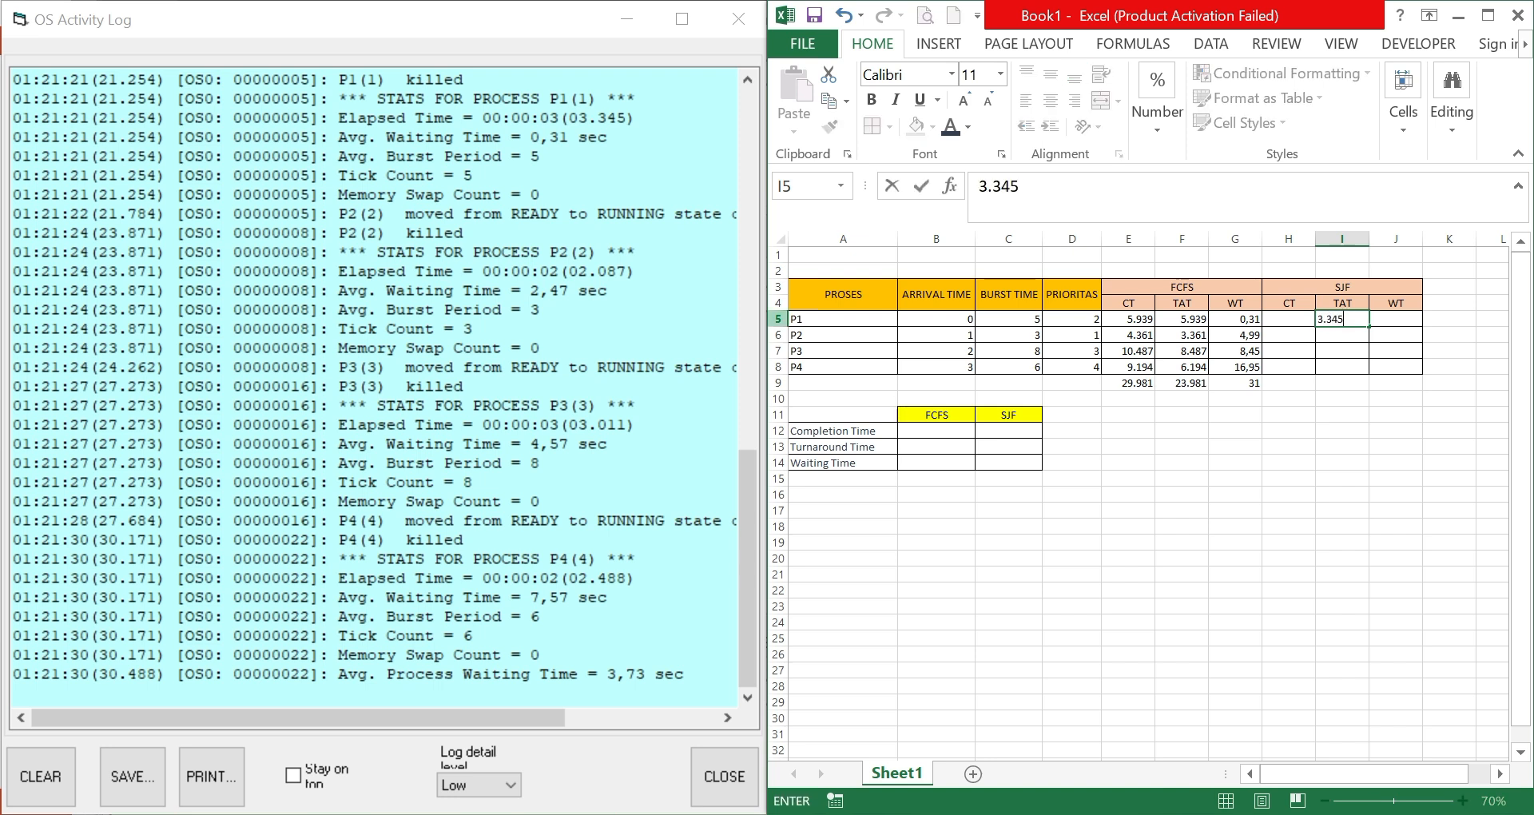
scroll(373, 383, "up", 1)
scroll(374, 384, "up", 3)
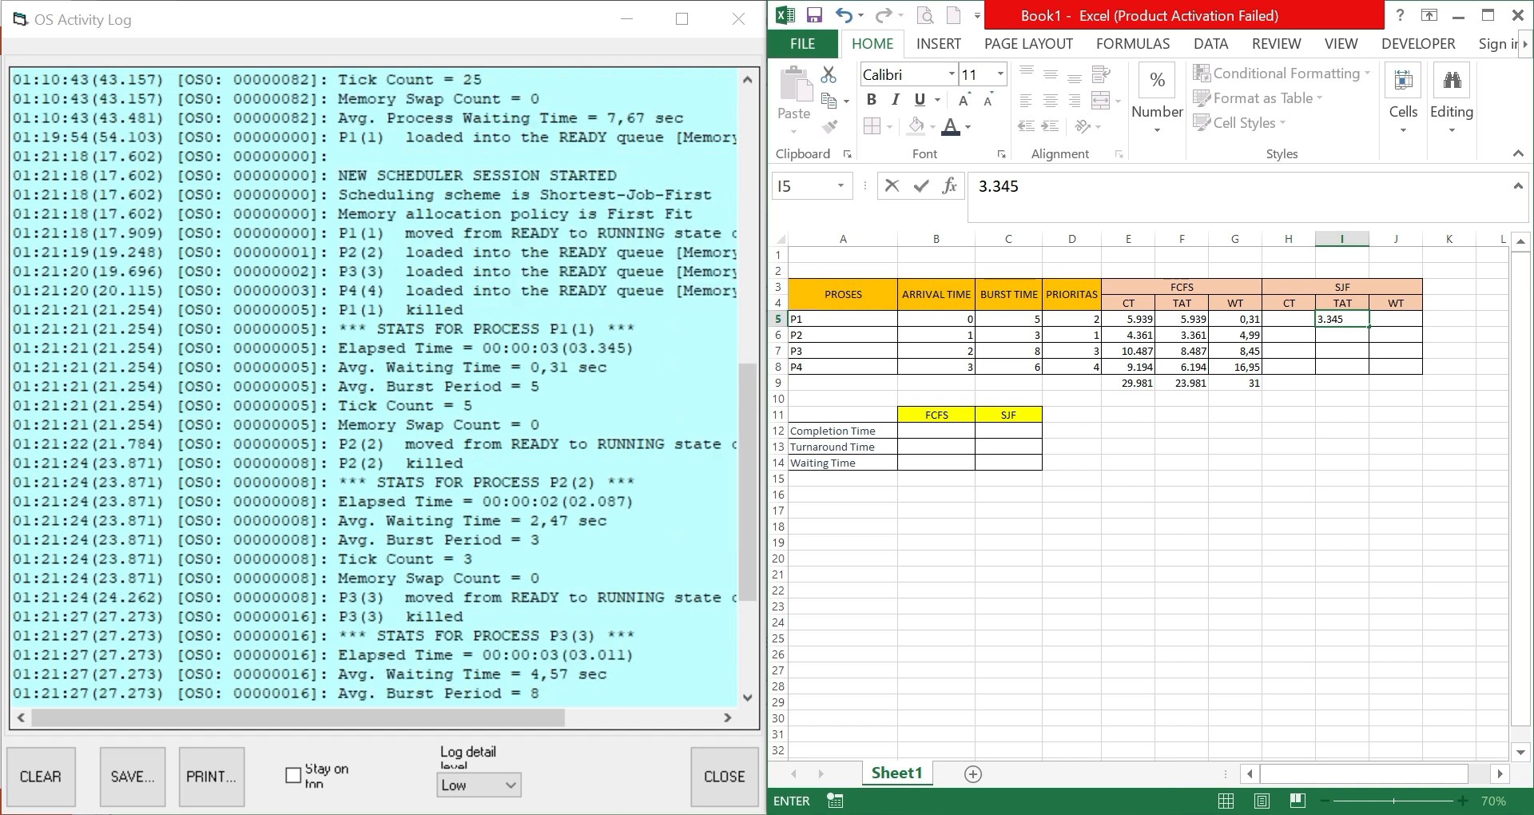
scroll(374, 383, "down", 4)
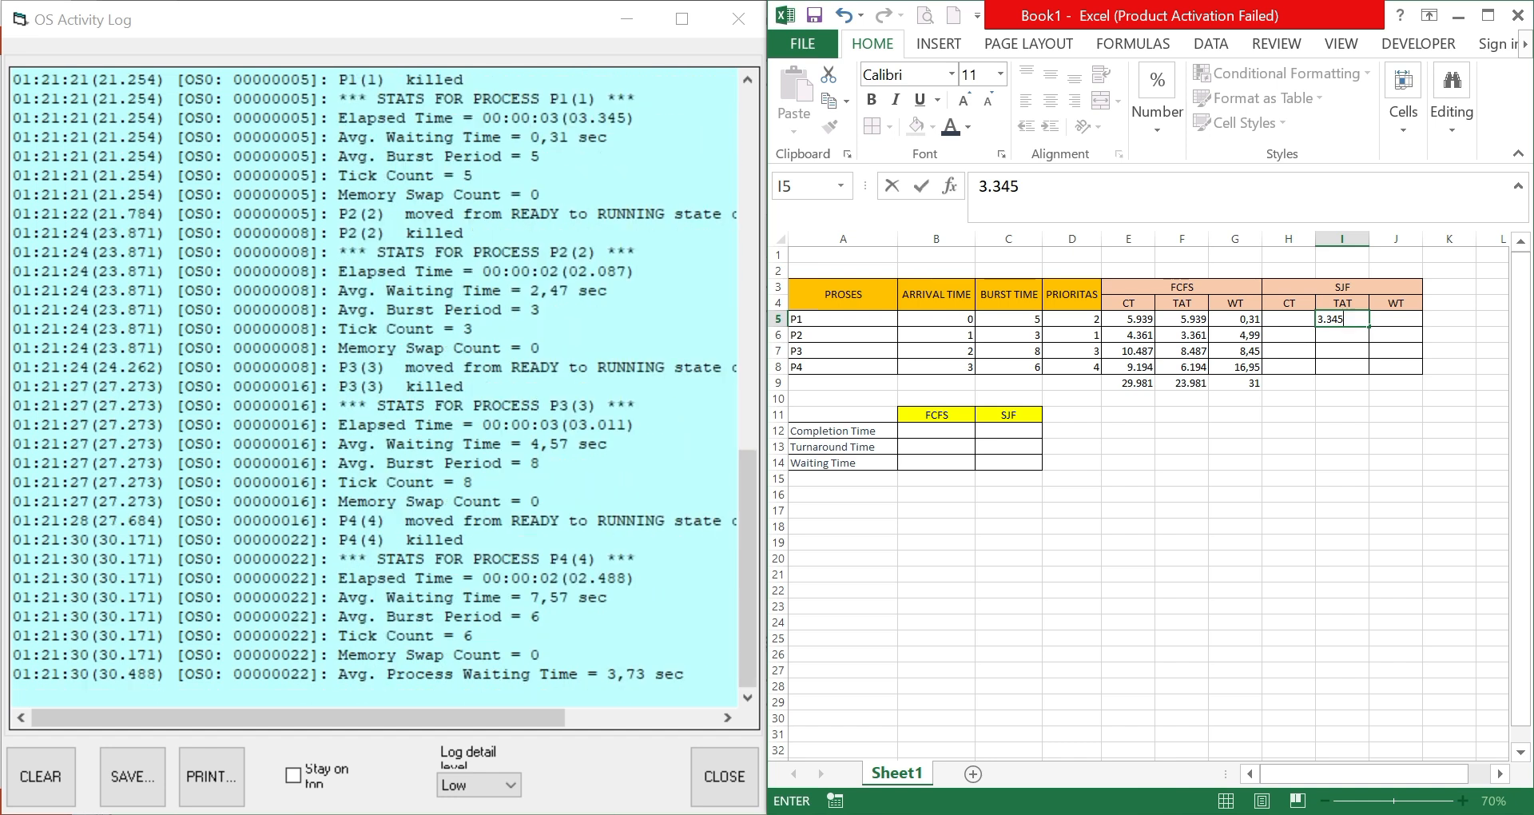
key("Return")
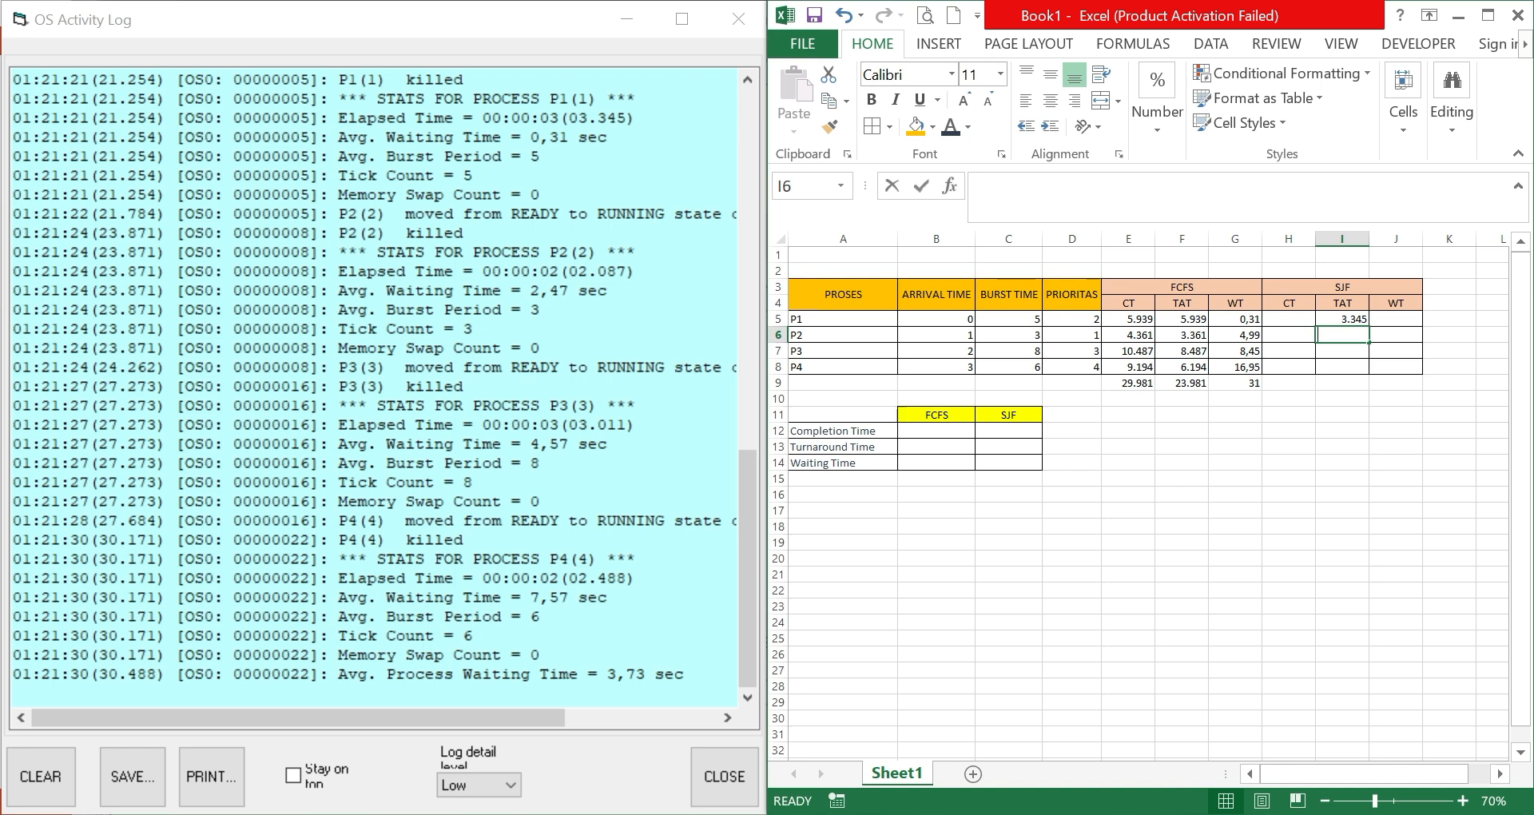
Enter the SJF turnaround times of P2, P3 and P4 in I6:I8 as 3.087, 3.011 and 2.488.
type("3.0")
type("87")
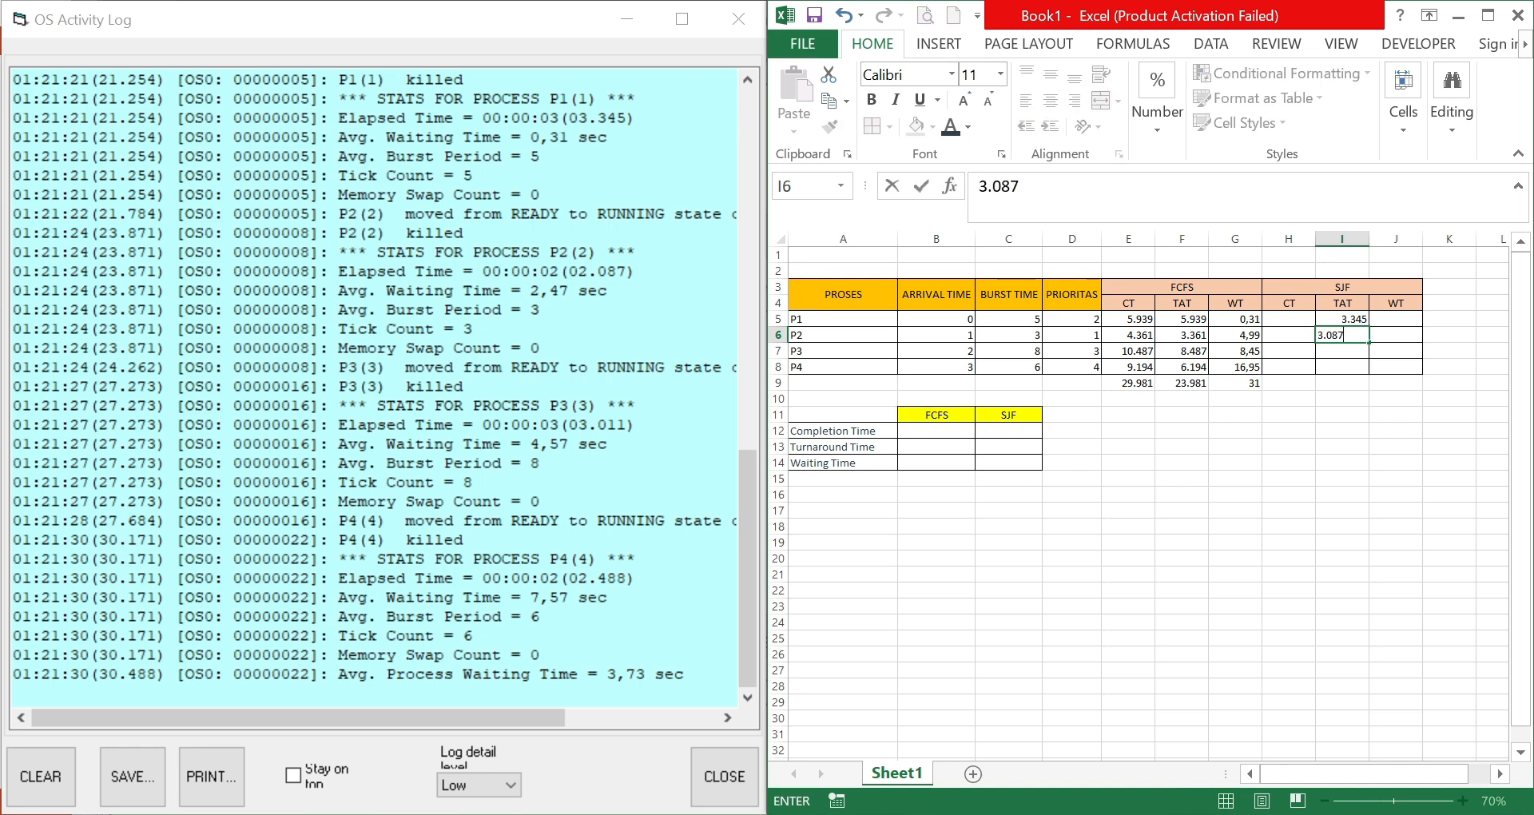
key("Return")
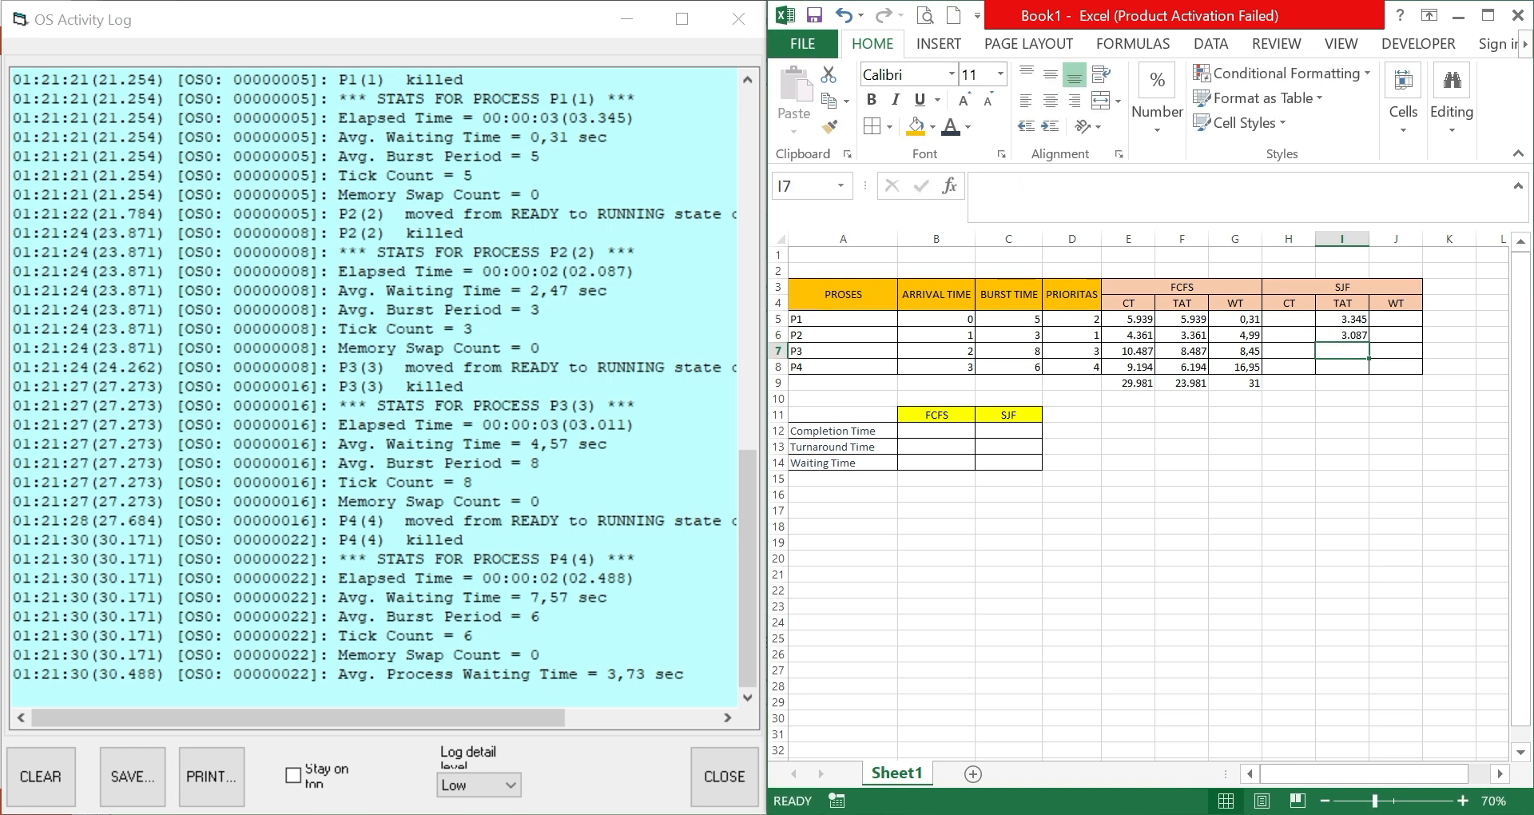
type("3.")
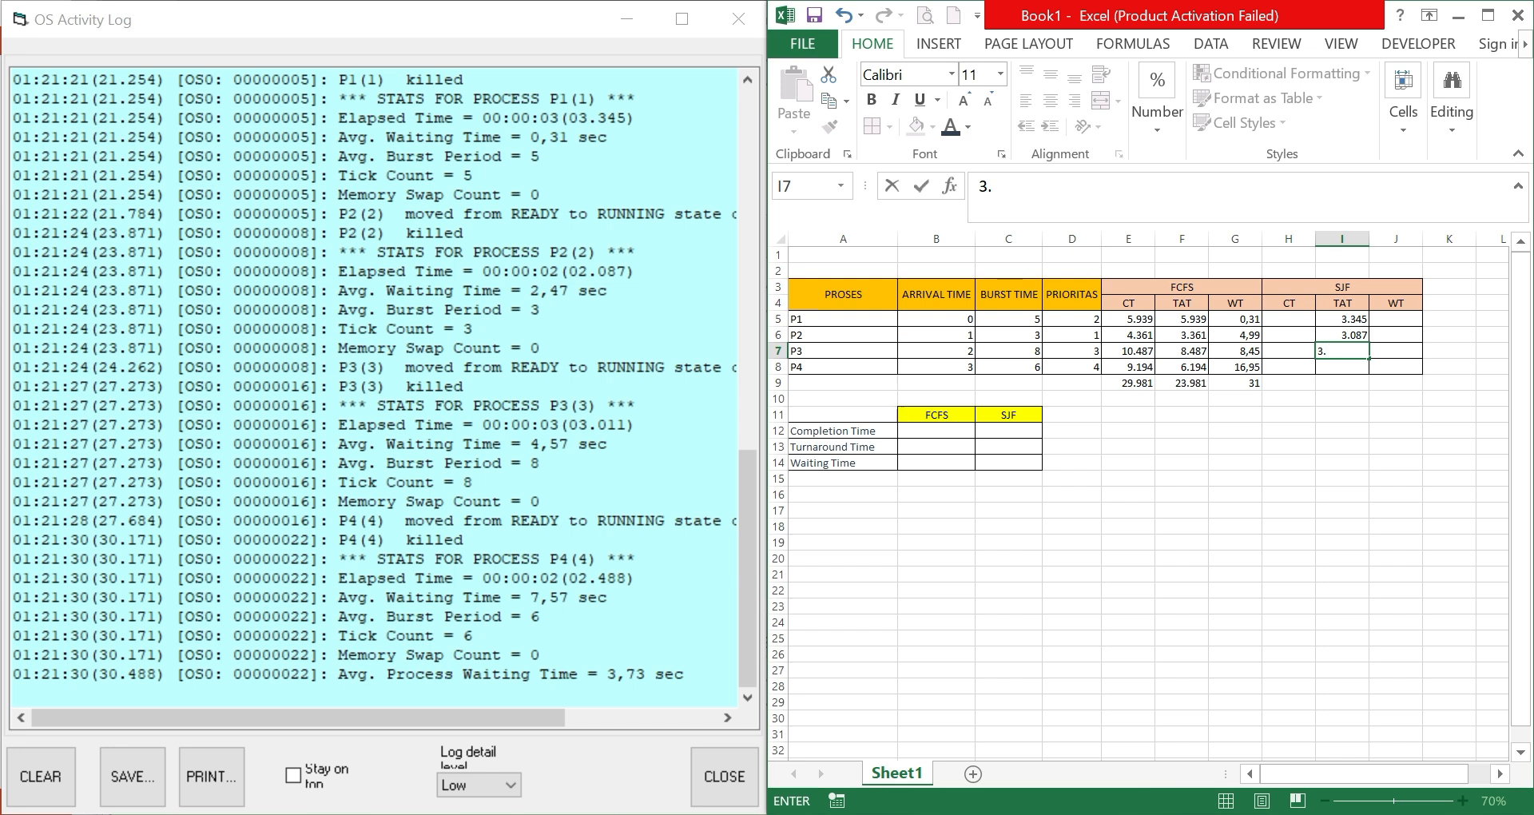
type("011")
key("Return")
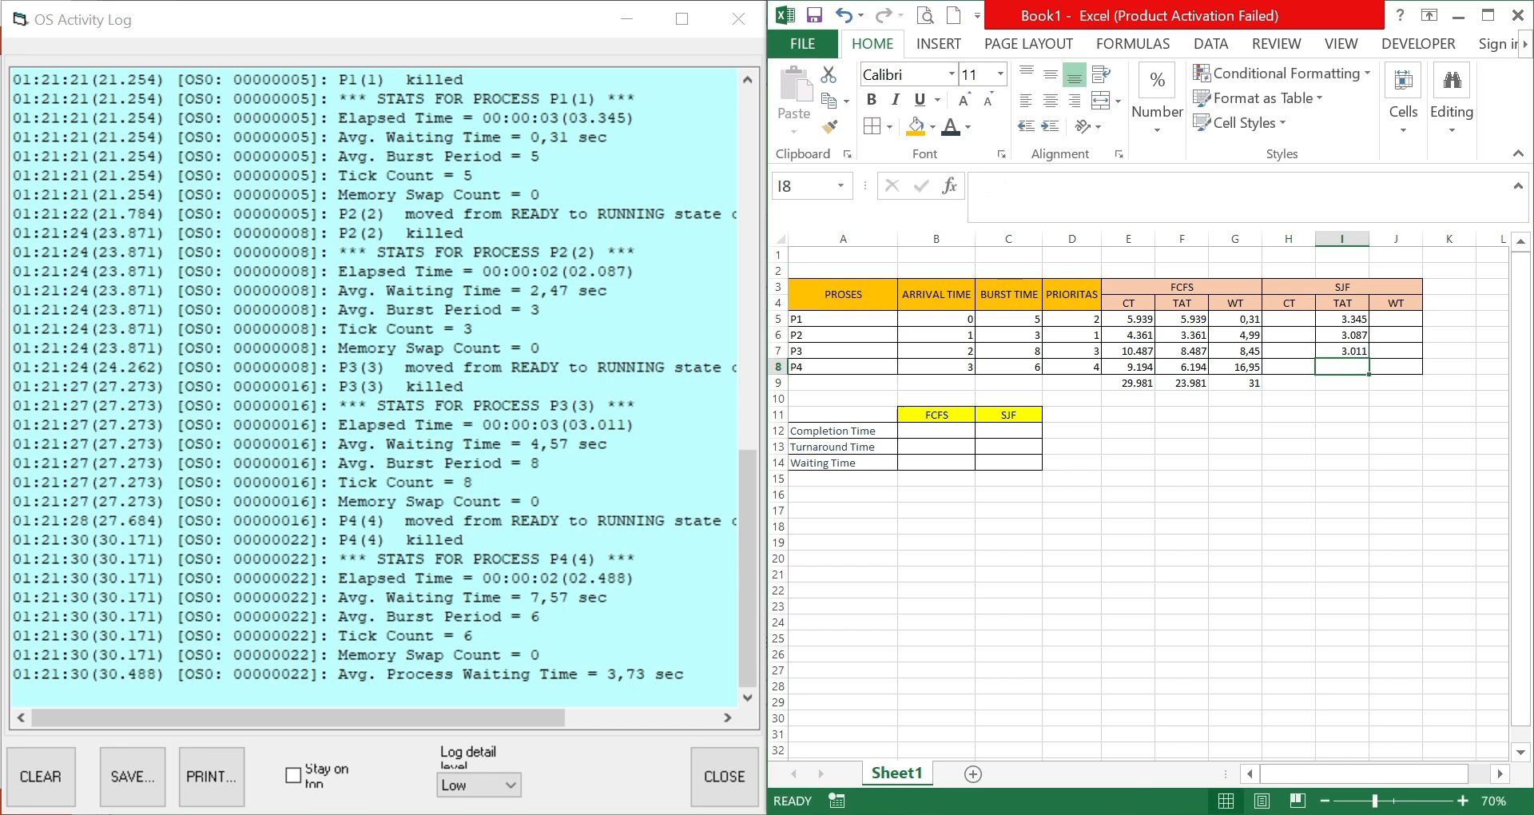
type("2.488")
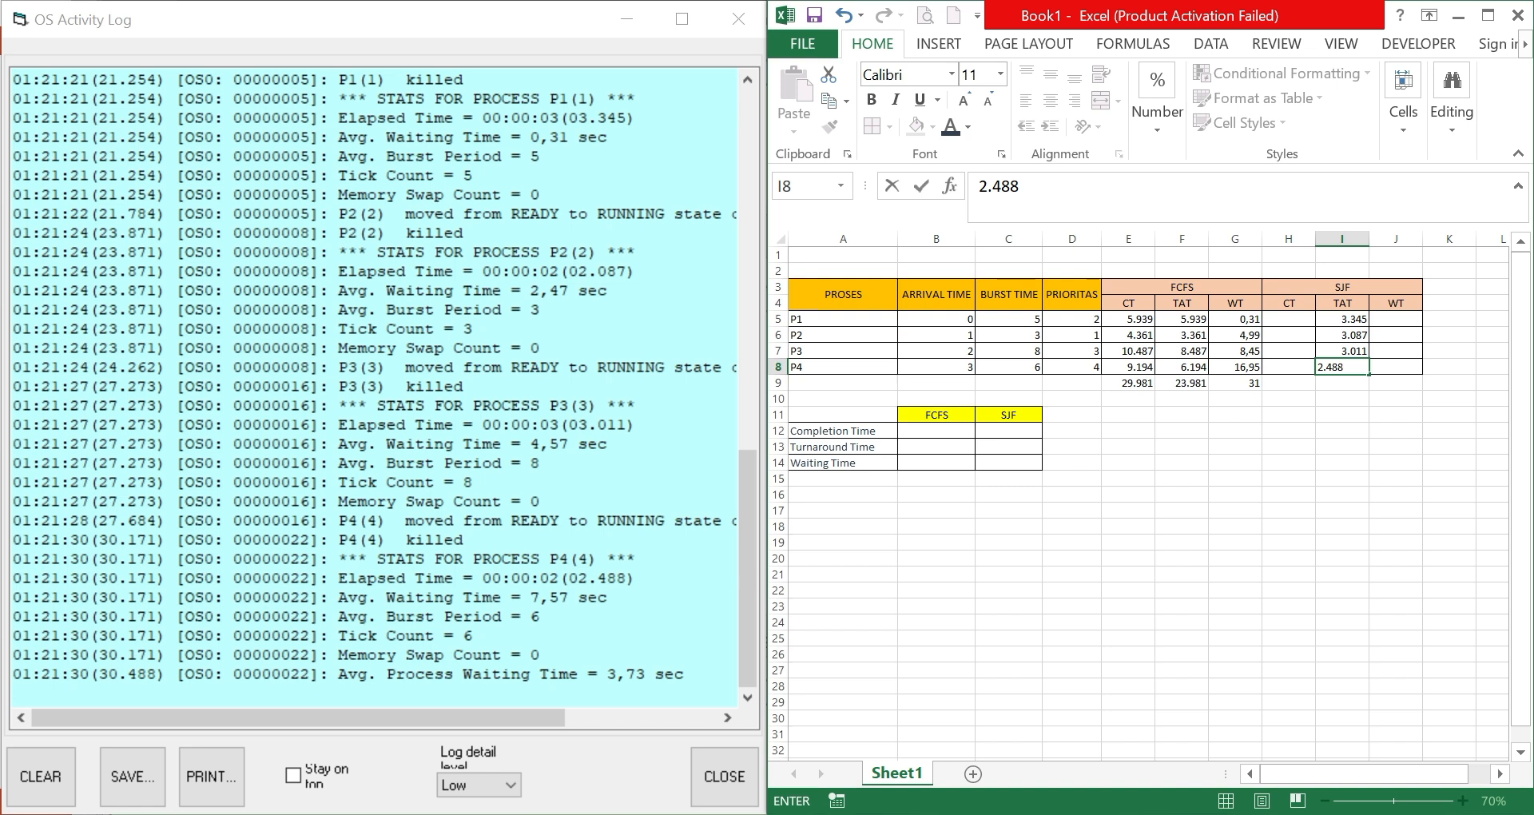
key("Tab")
Enter the SJF waiting times of P1 to P4 in J5:J8 as 0,31, 2,47, 4,57 and 7,57.
key("Up")
key("Up")
key("Up")
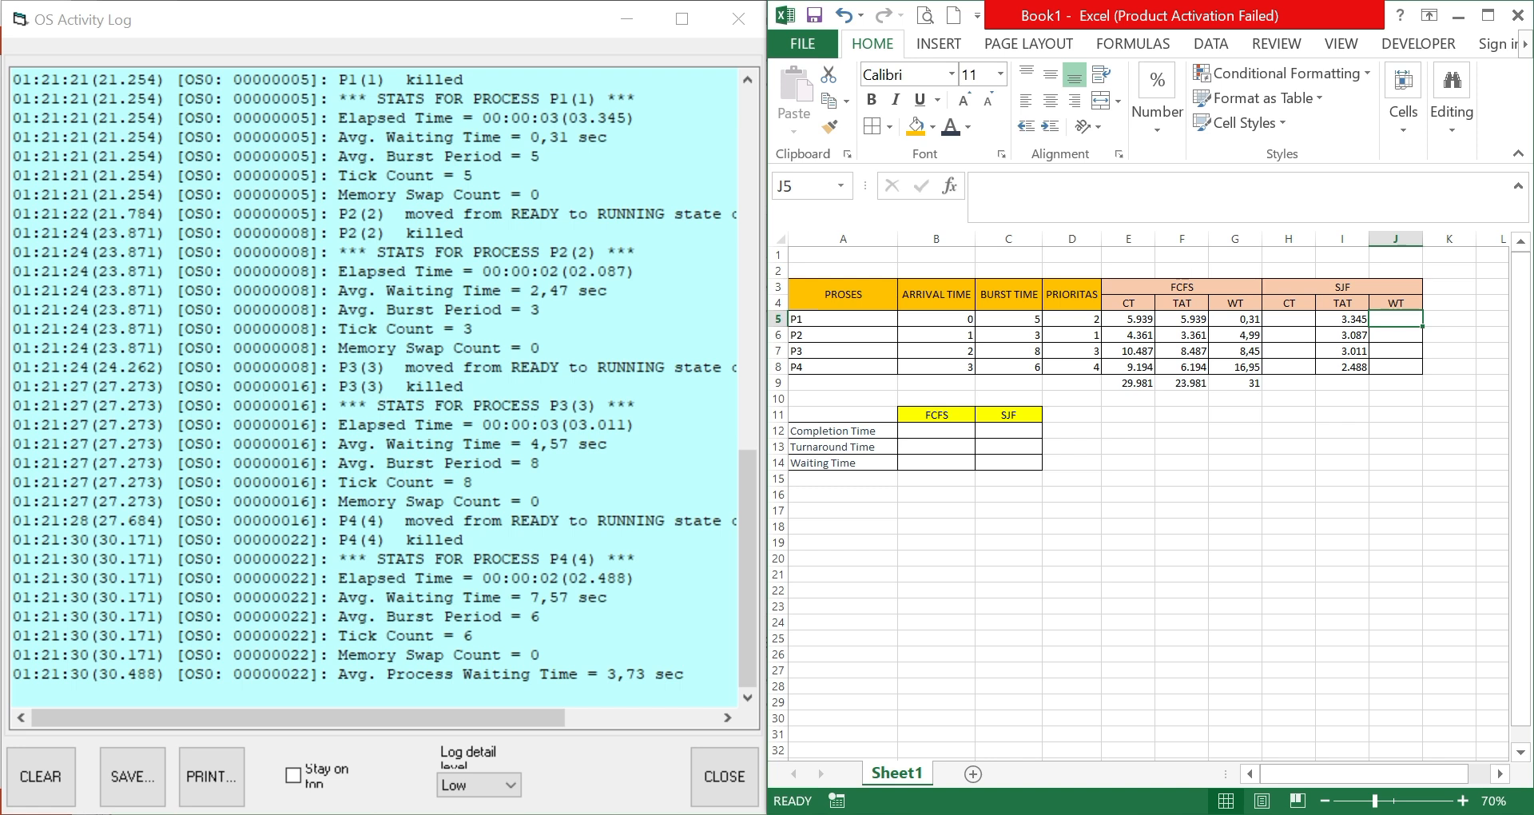
type("0,31")
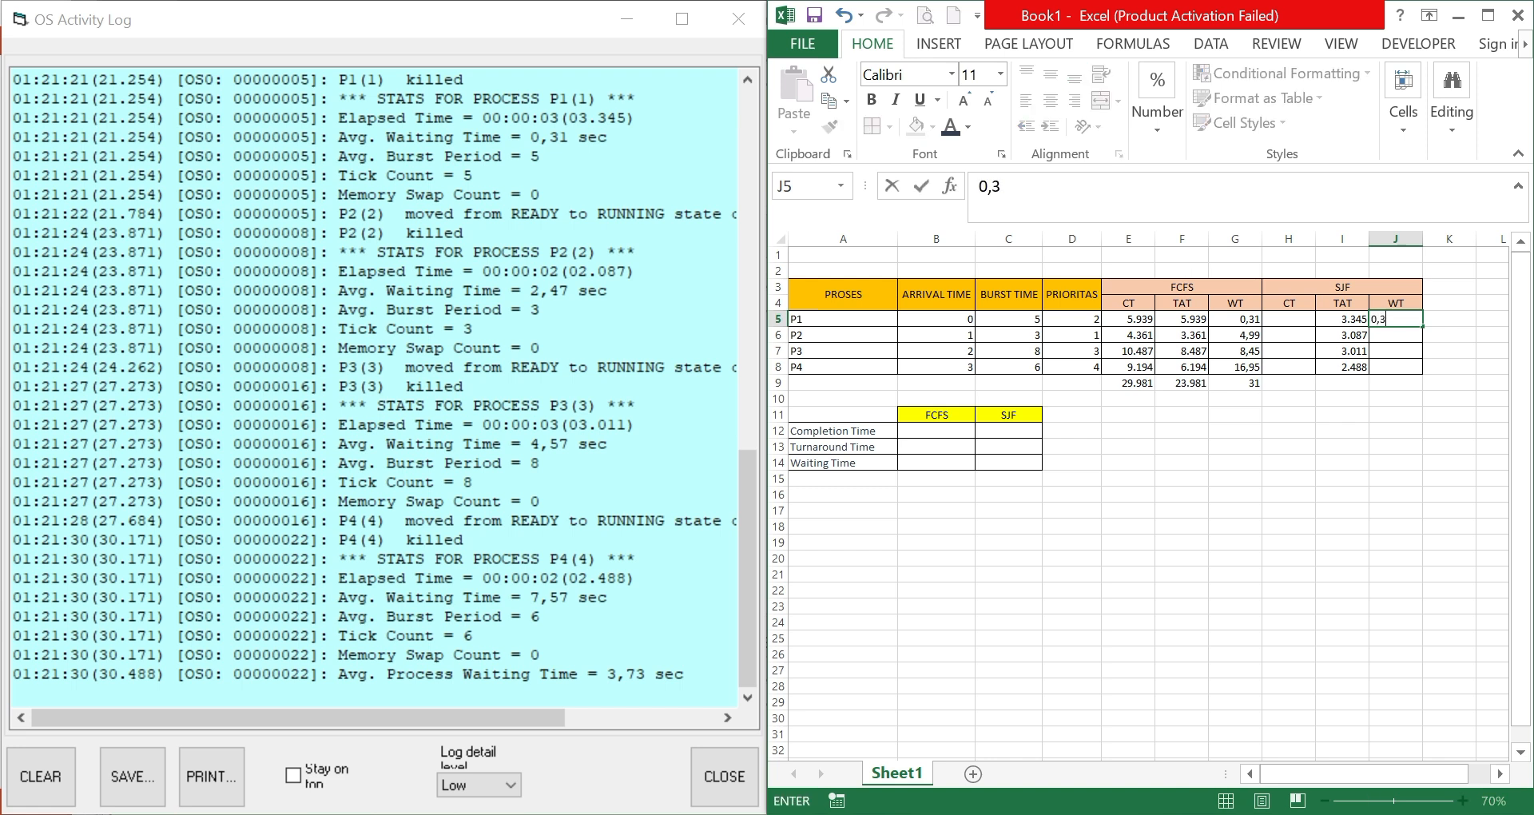
key("Return")
type("2,47")
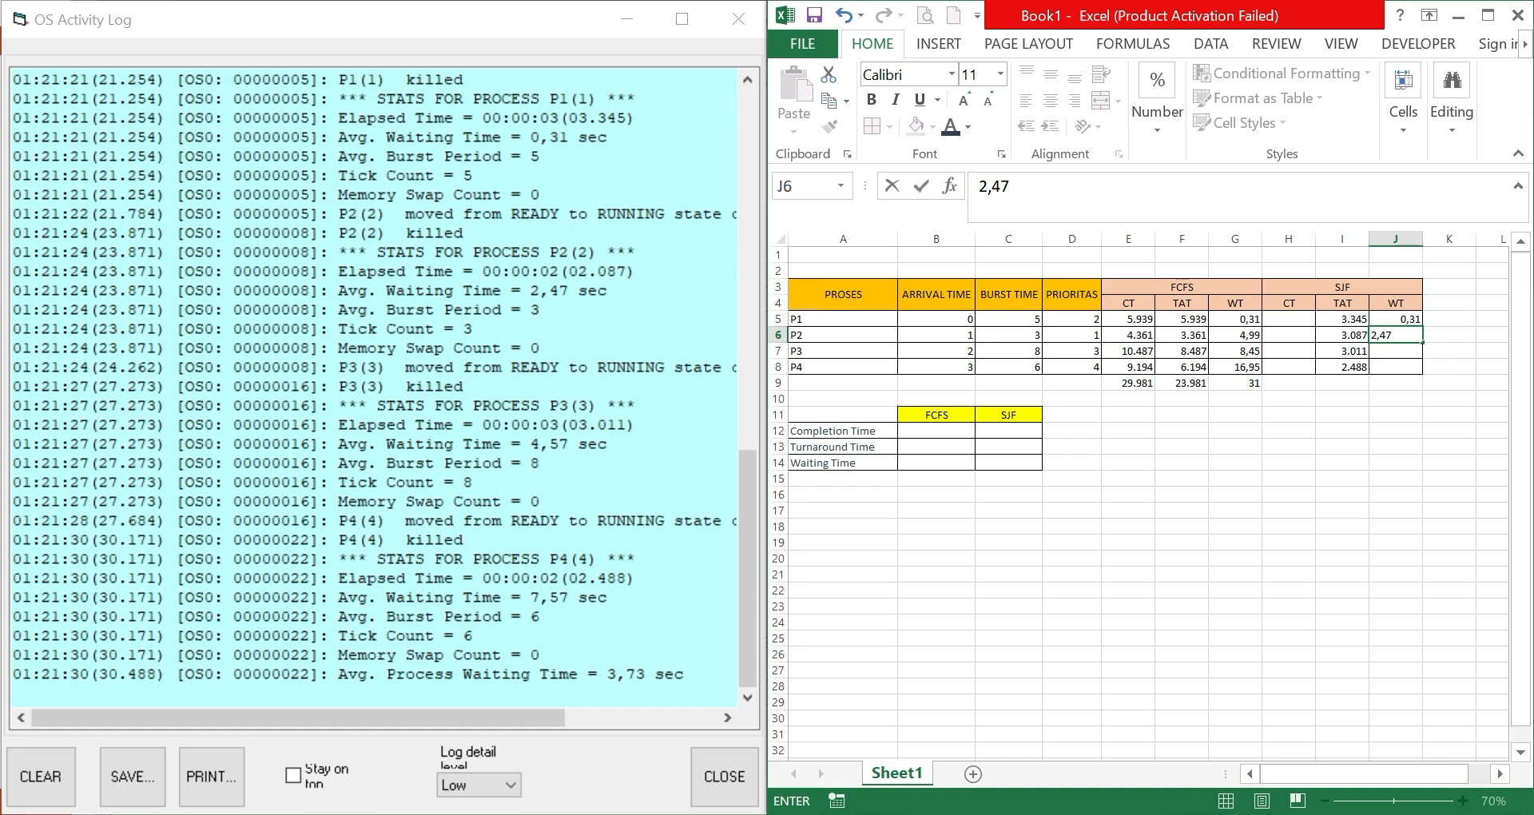
key("Return")
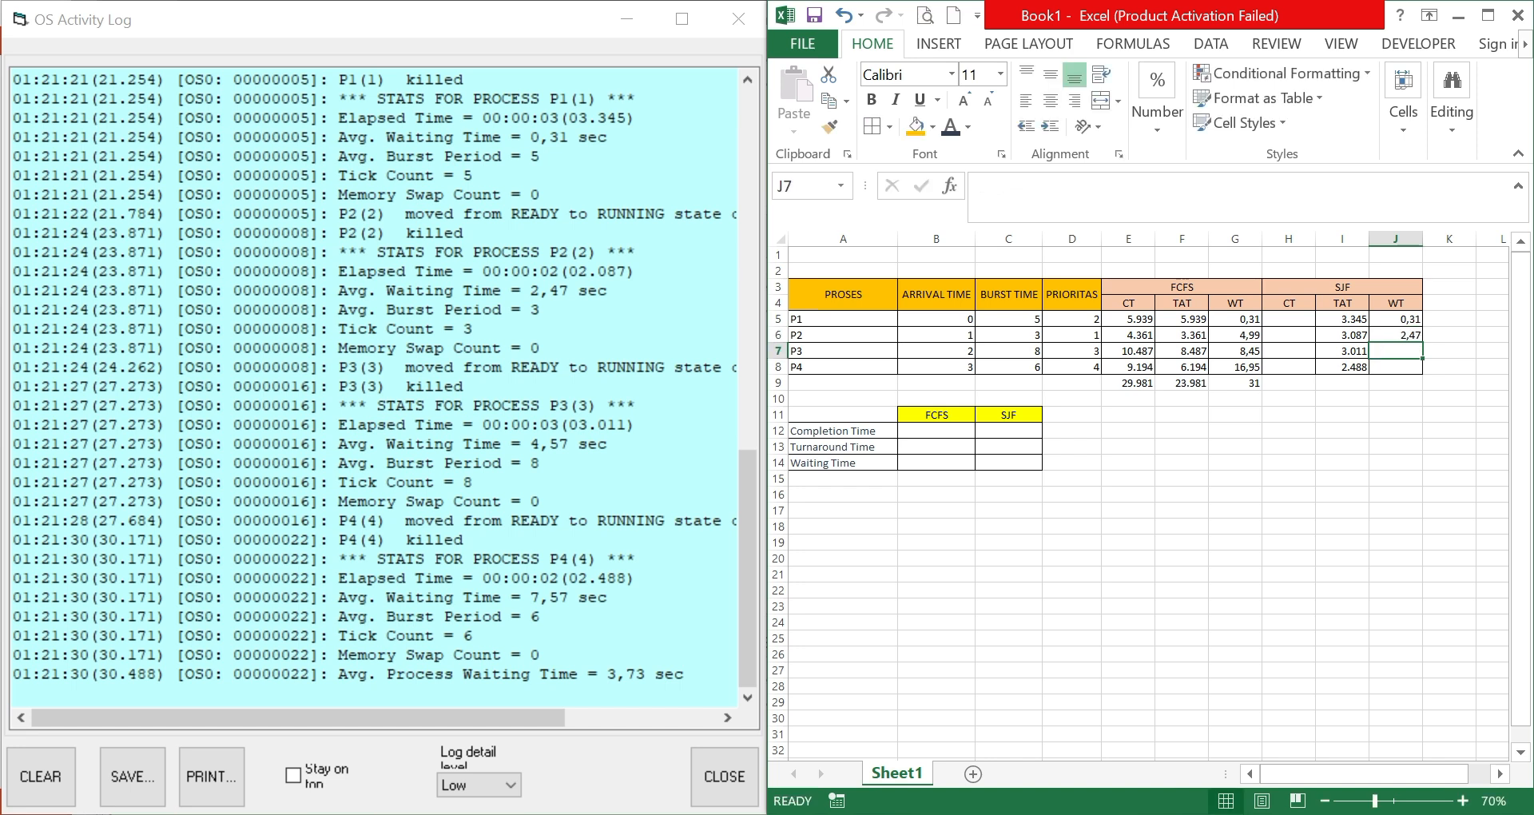
type("4,57")
key("Return")
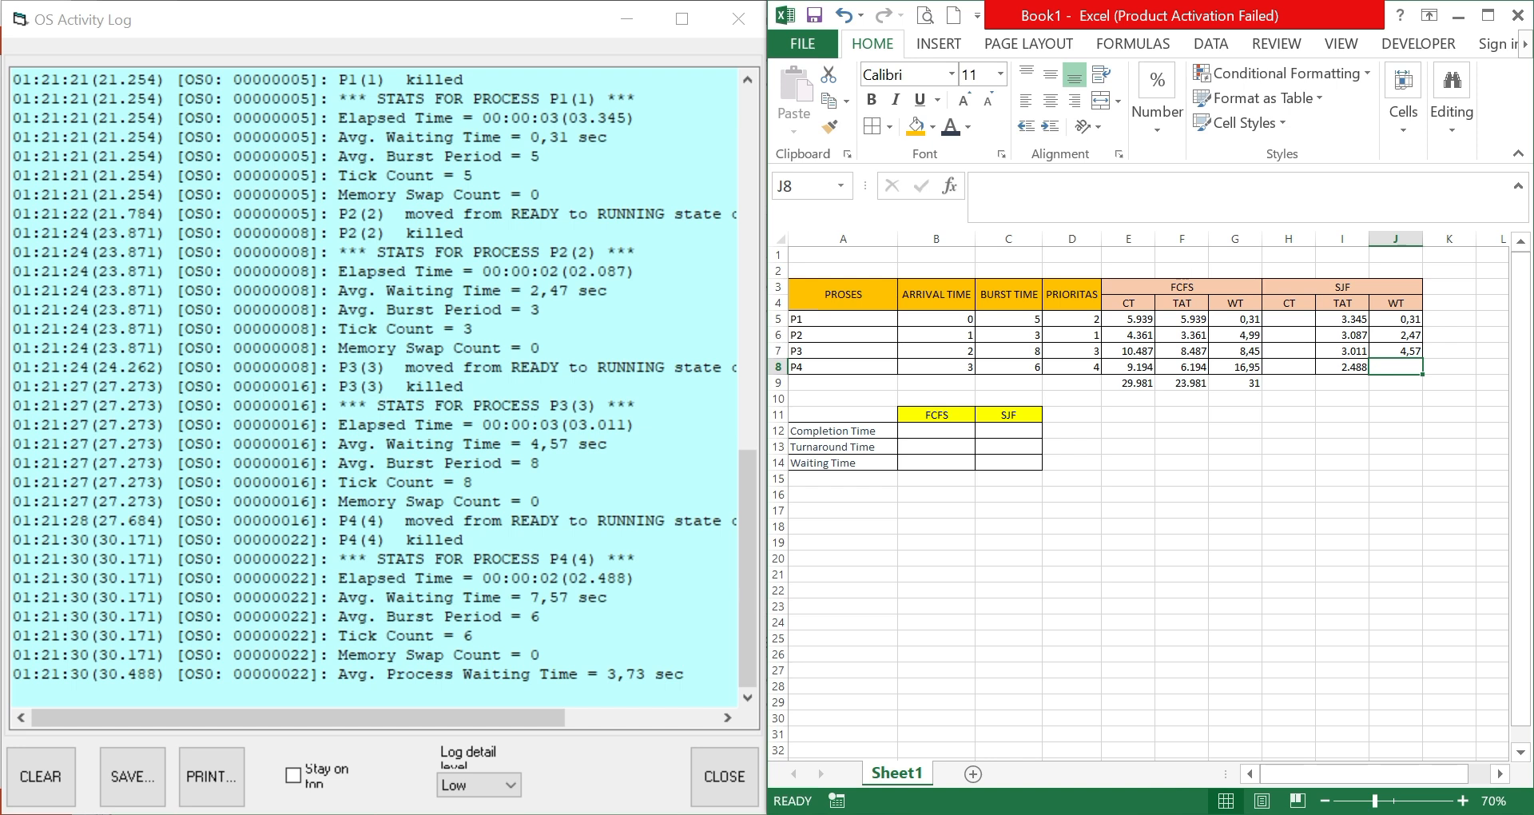
type("7,57")
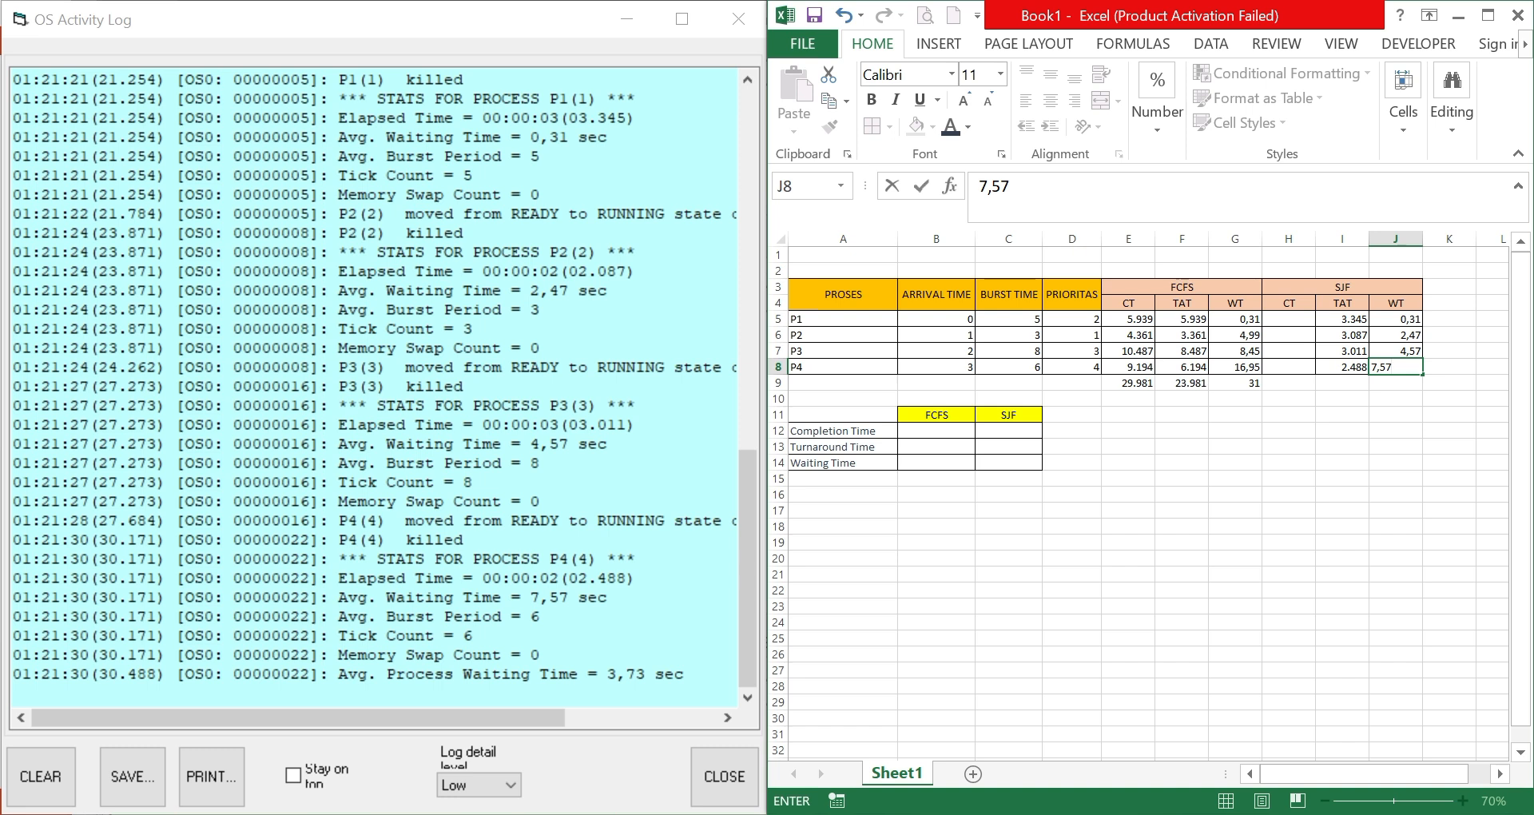
left_click(1343, 398)
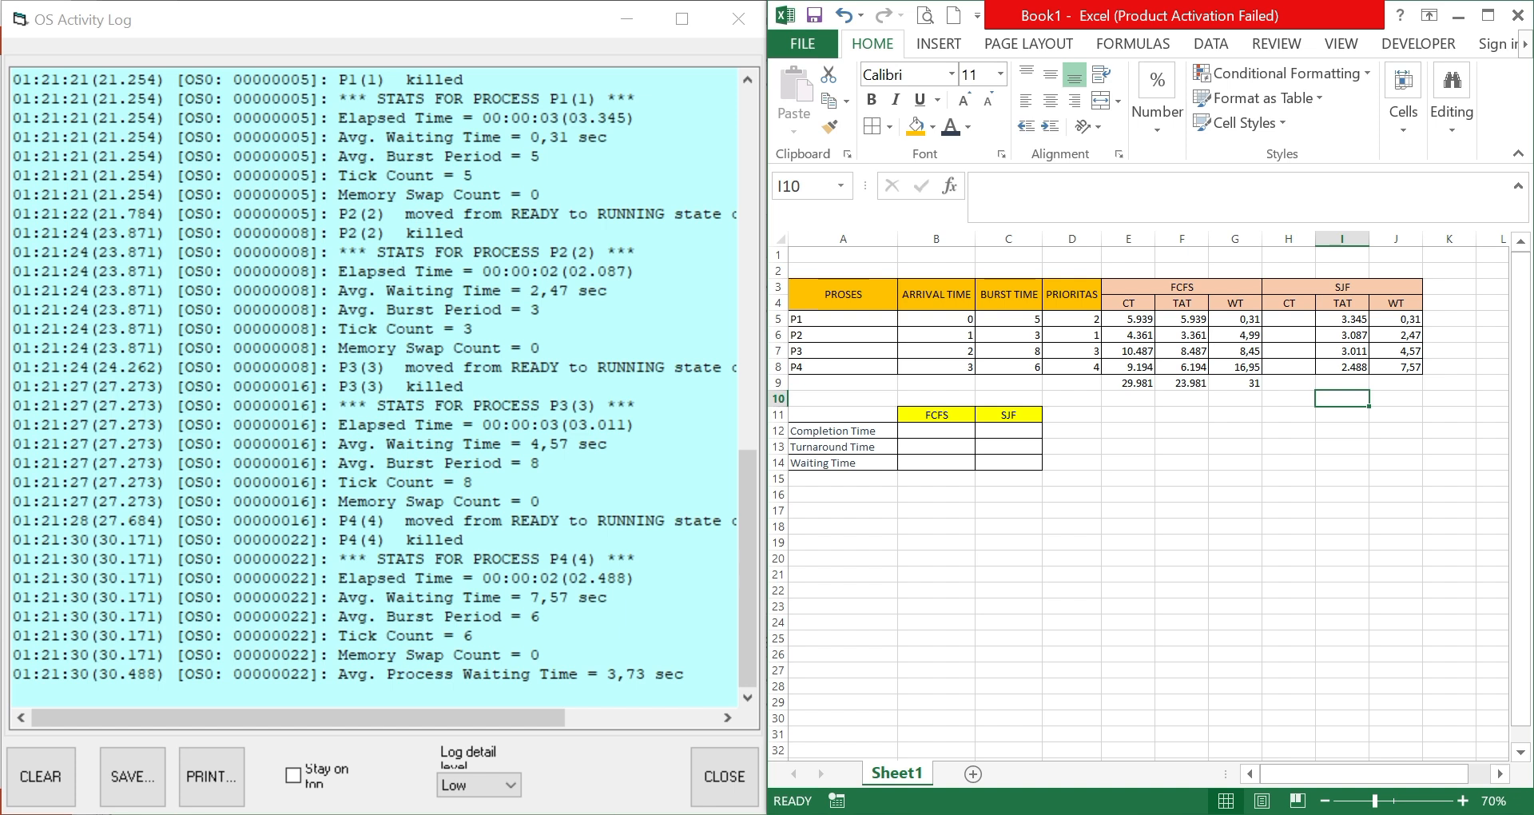
Enter the SJF completion times of P1 to P4 in H5:H8 as 3.345, 4.087, 5.011 and 5.488.
left_click(1289, 319)
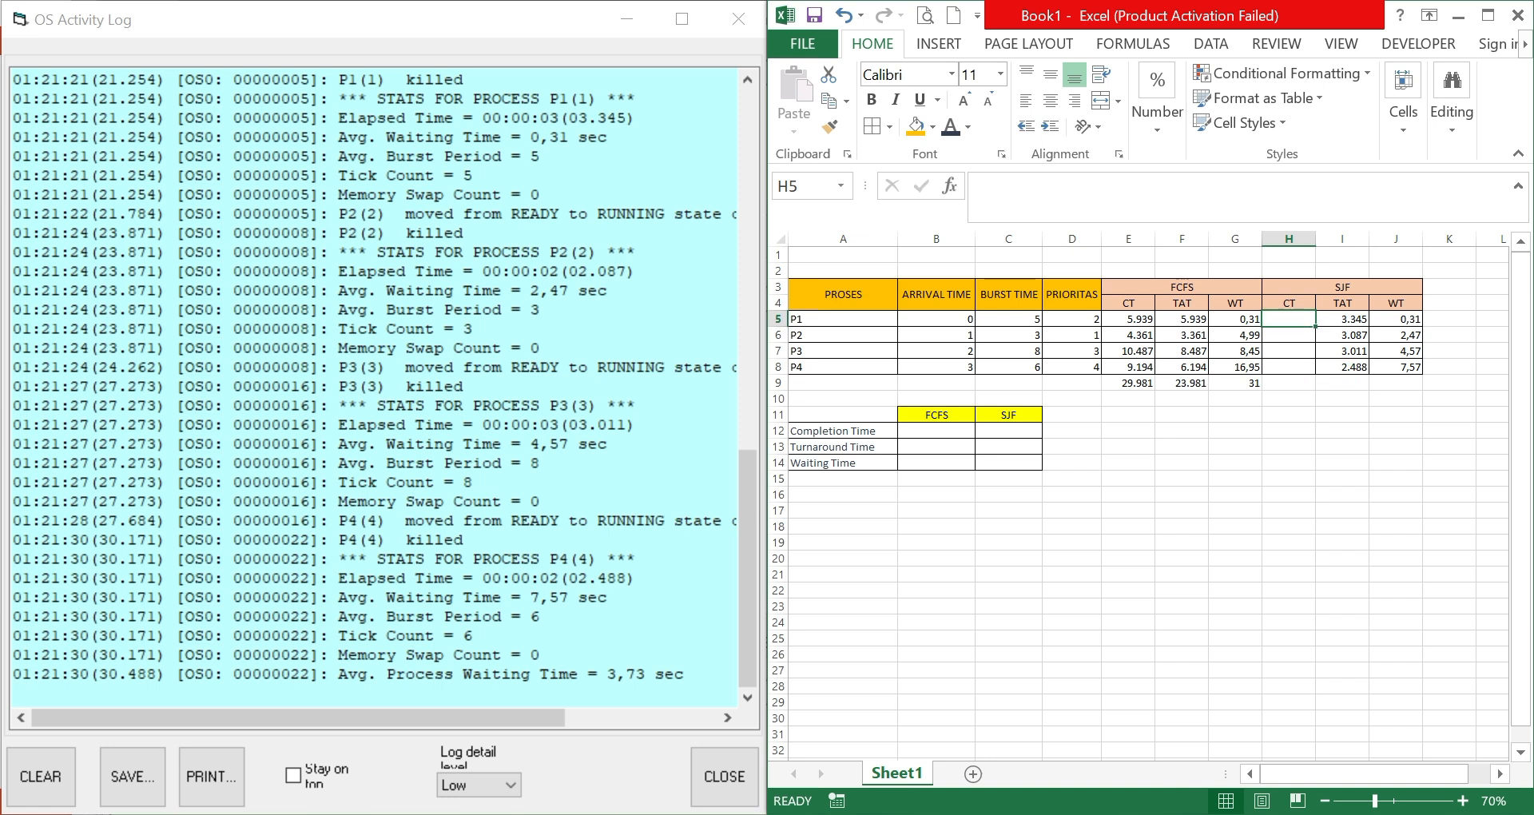
type("3.345")
key("Return")
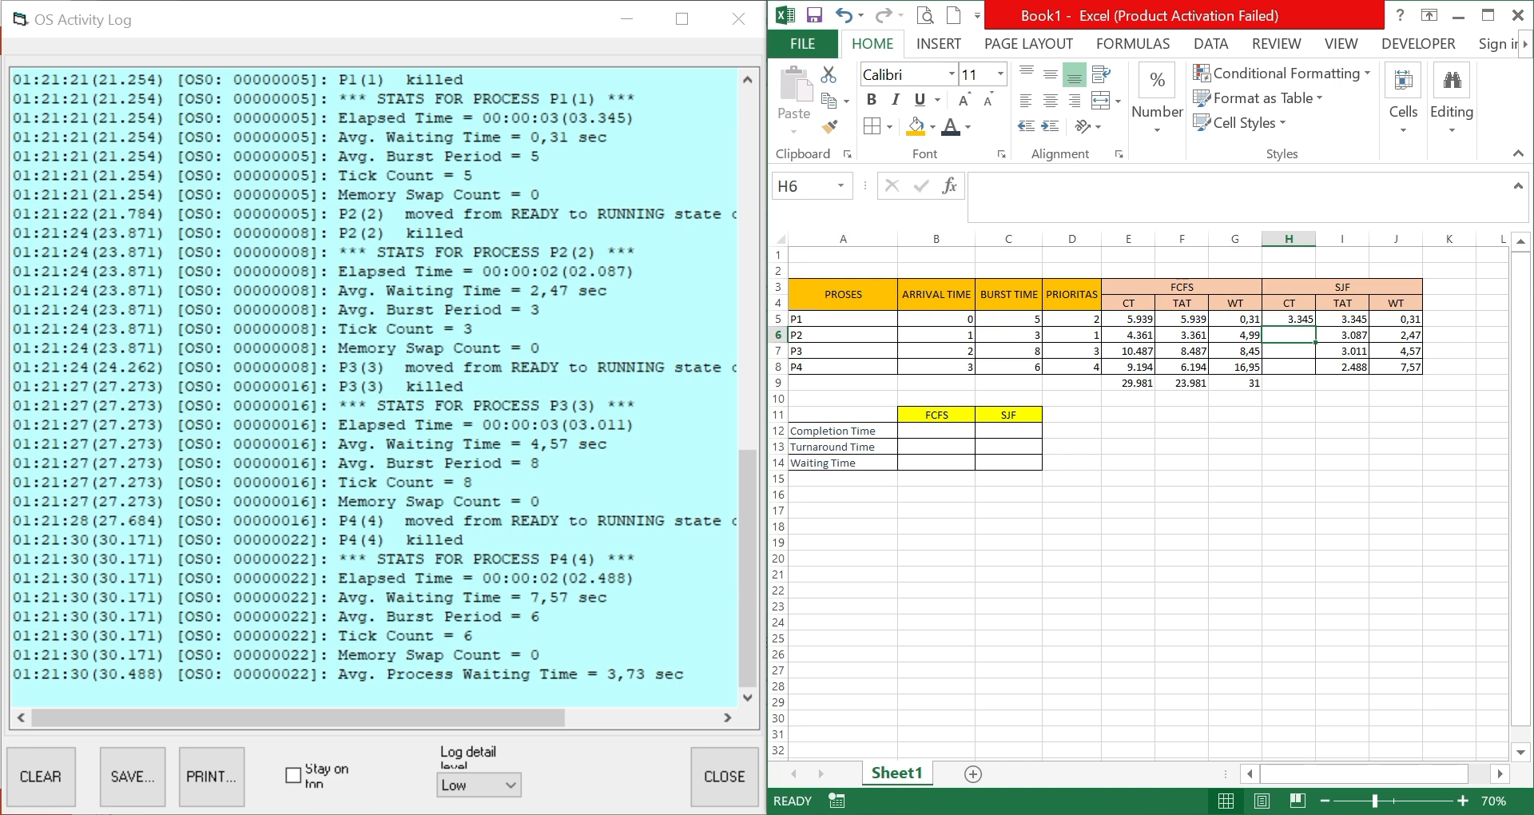
type("4")
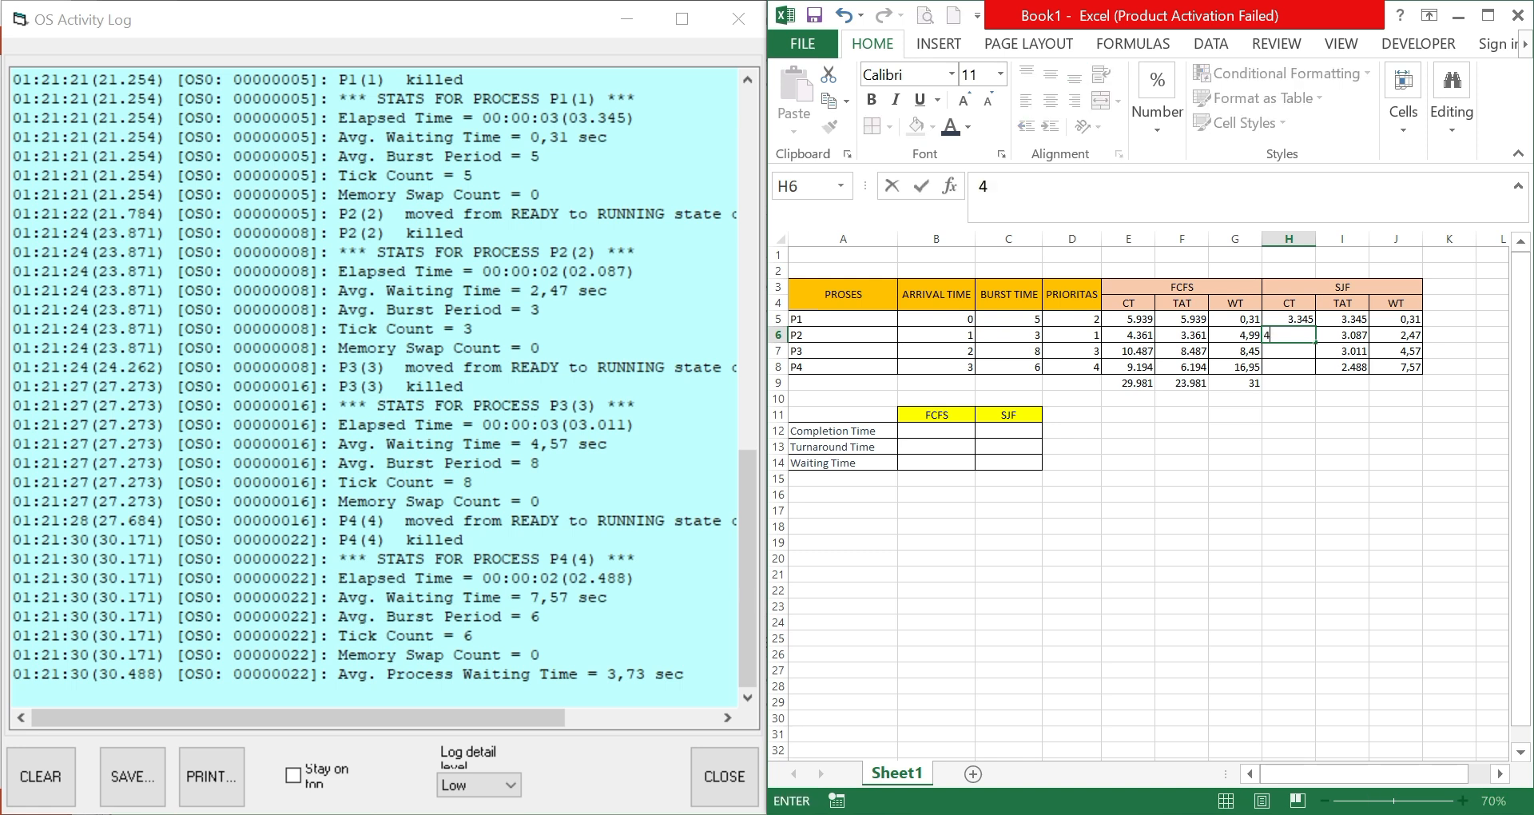
type(".087")
key("Return")
type("5.011")
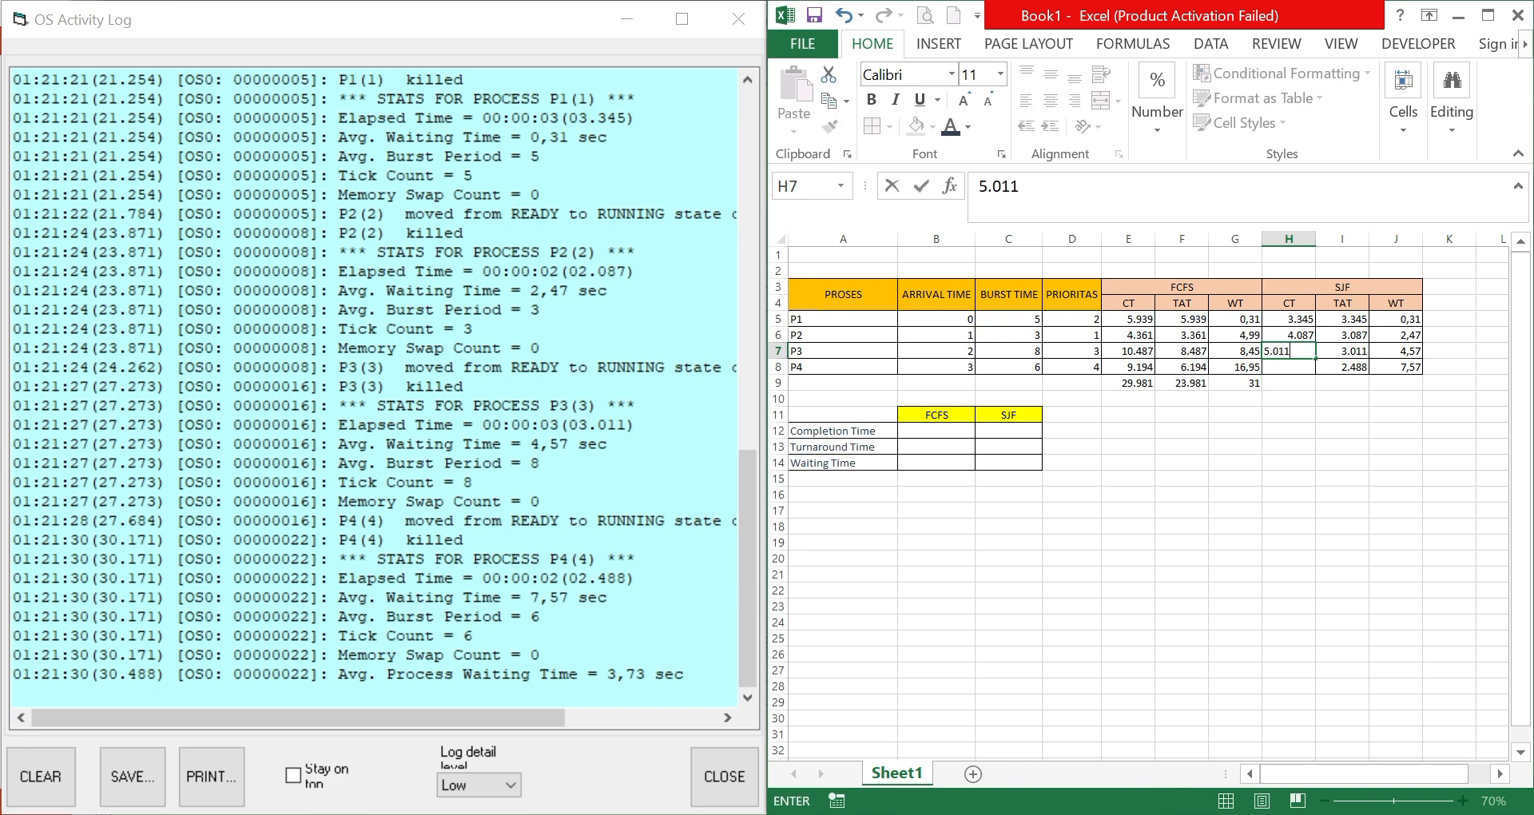
key("ctrl+Return")
key("Return")
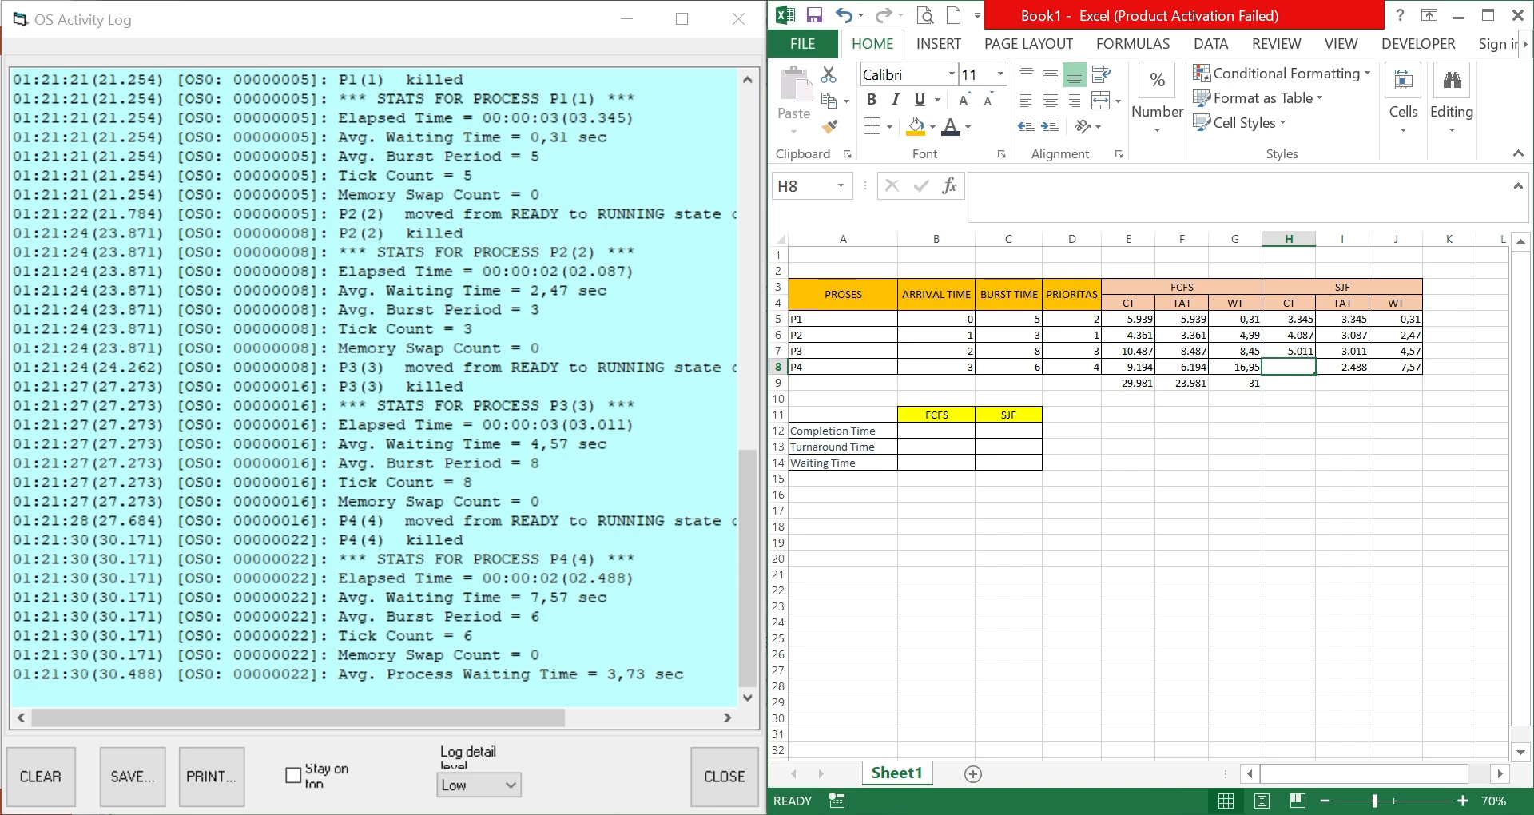
type("5.488")
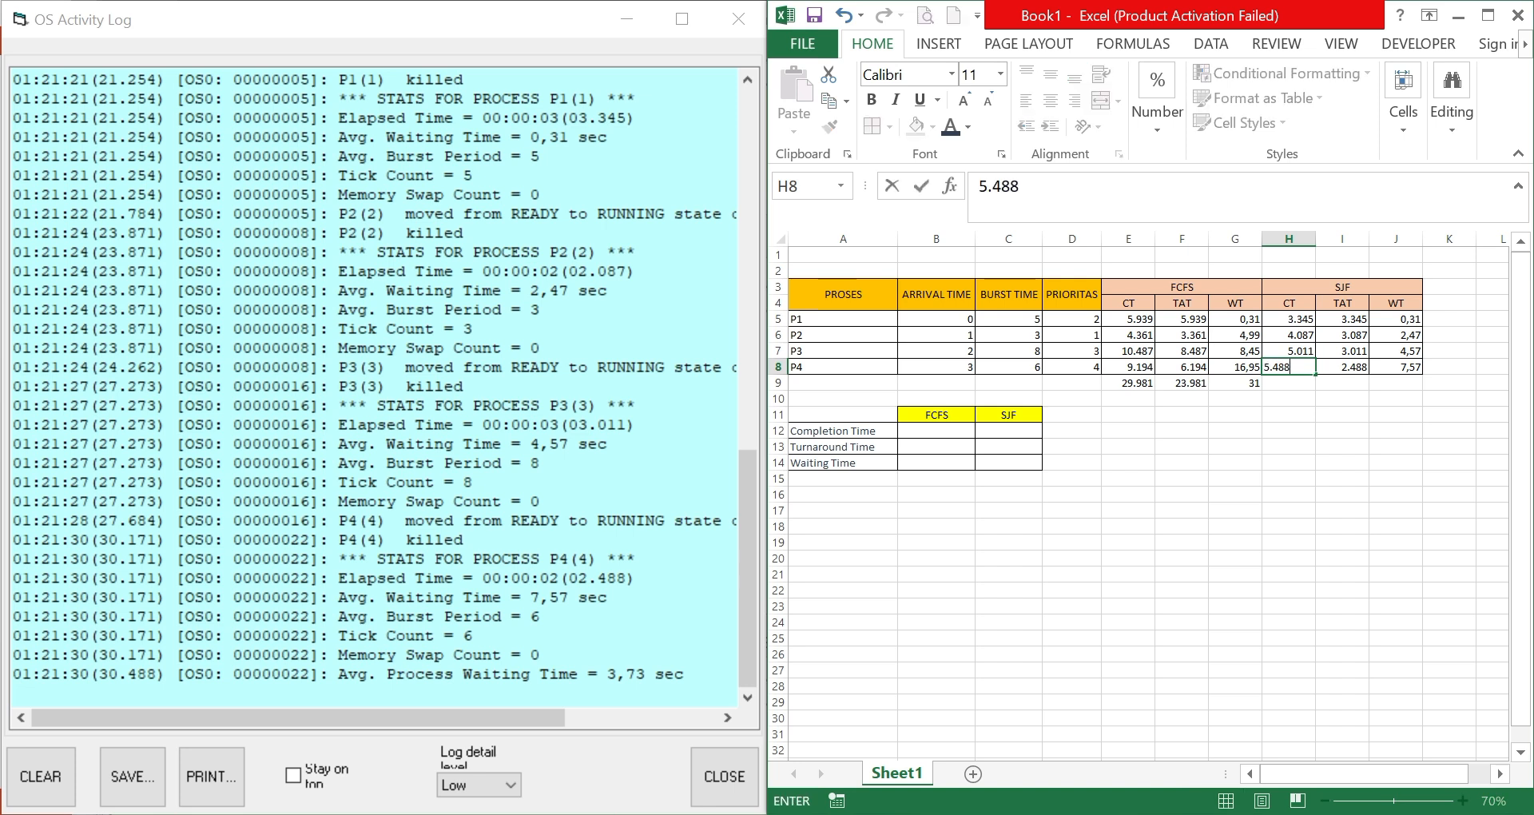
key("Return")
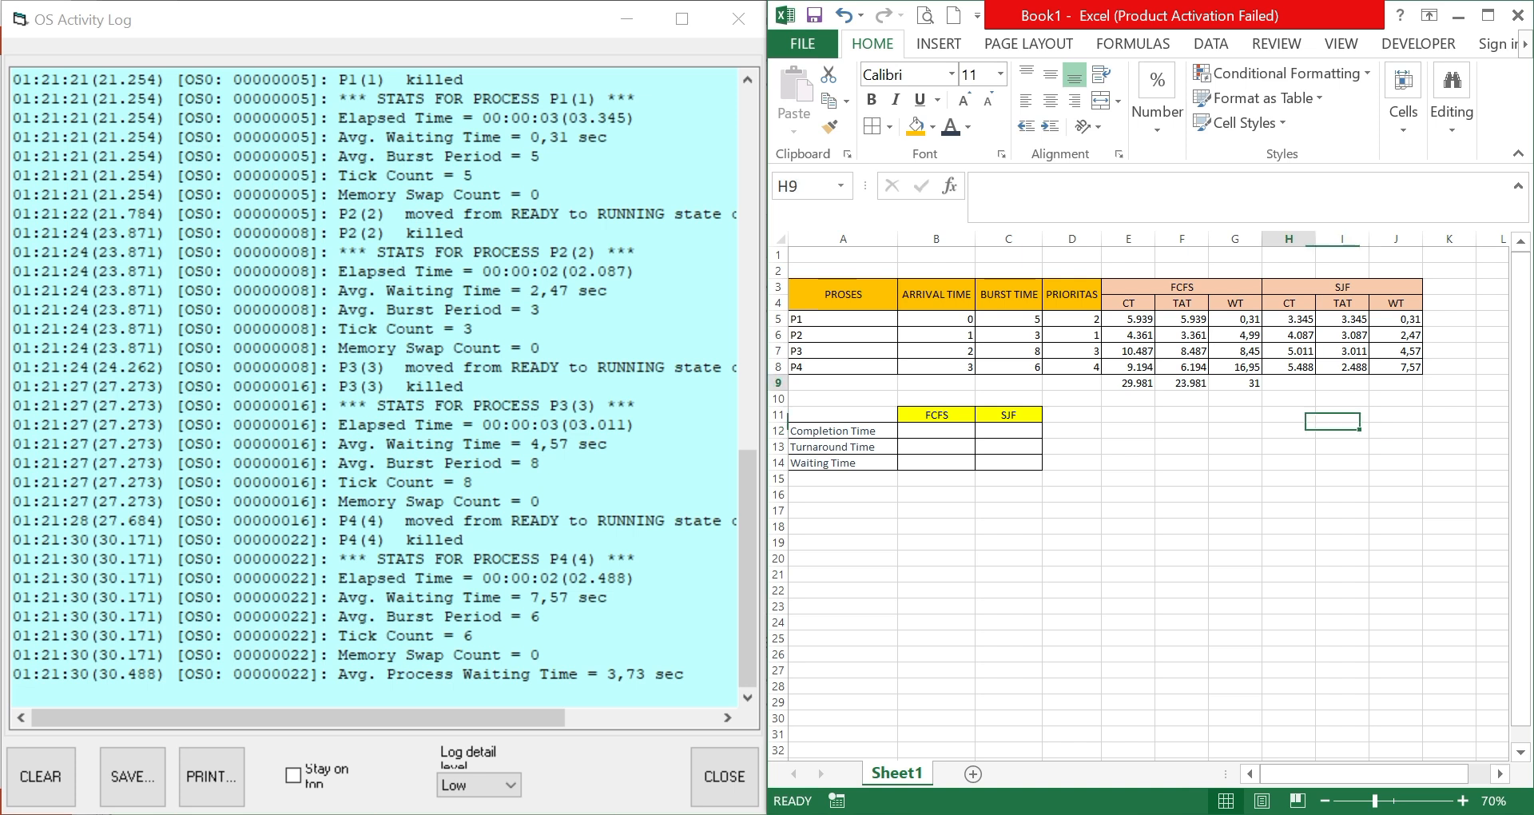
Total the SJF completion times in H9 with =SUM(H5:H8) and fill the formula across to J9.
type("=sum")
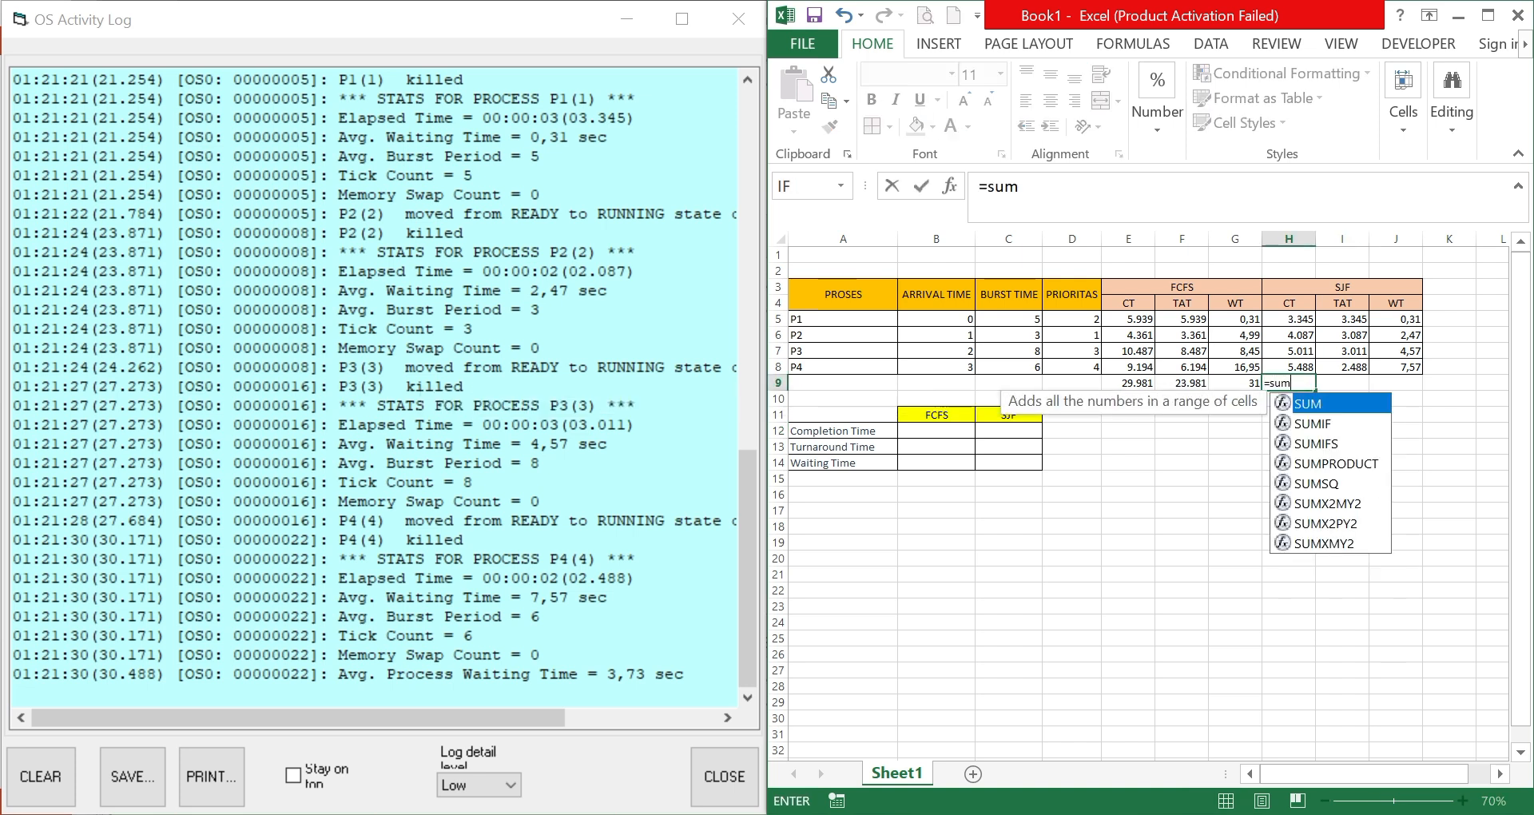
key("Tab")
left_click_drag(1289, 319, 1289, 367)
key("Return")
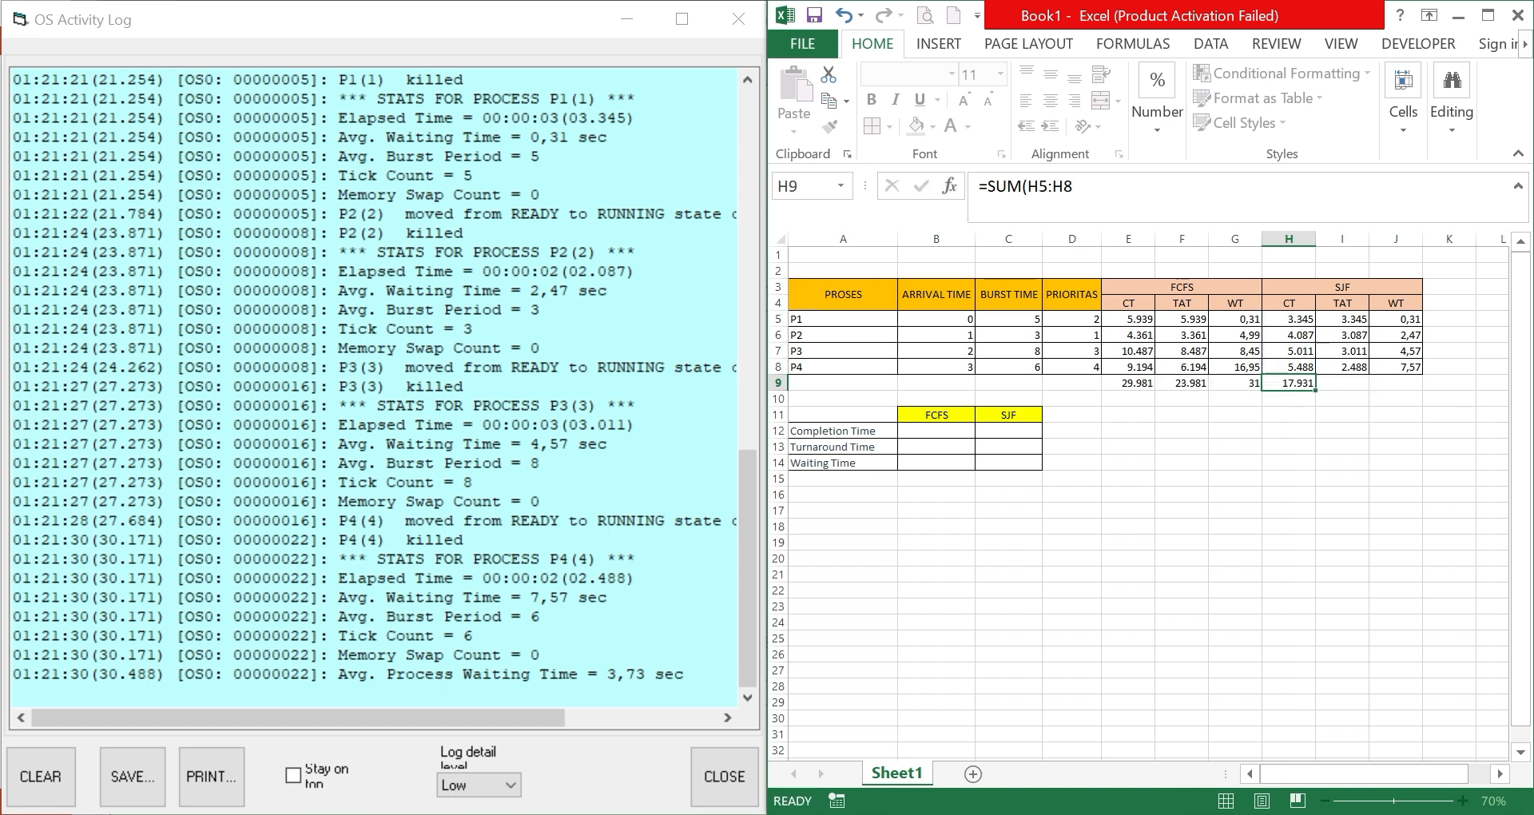
left_click(1289, 383)
left_click_drag(1315, 390, 1419, 390)
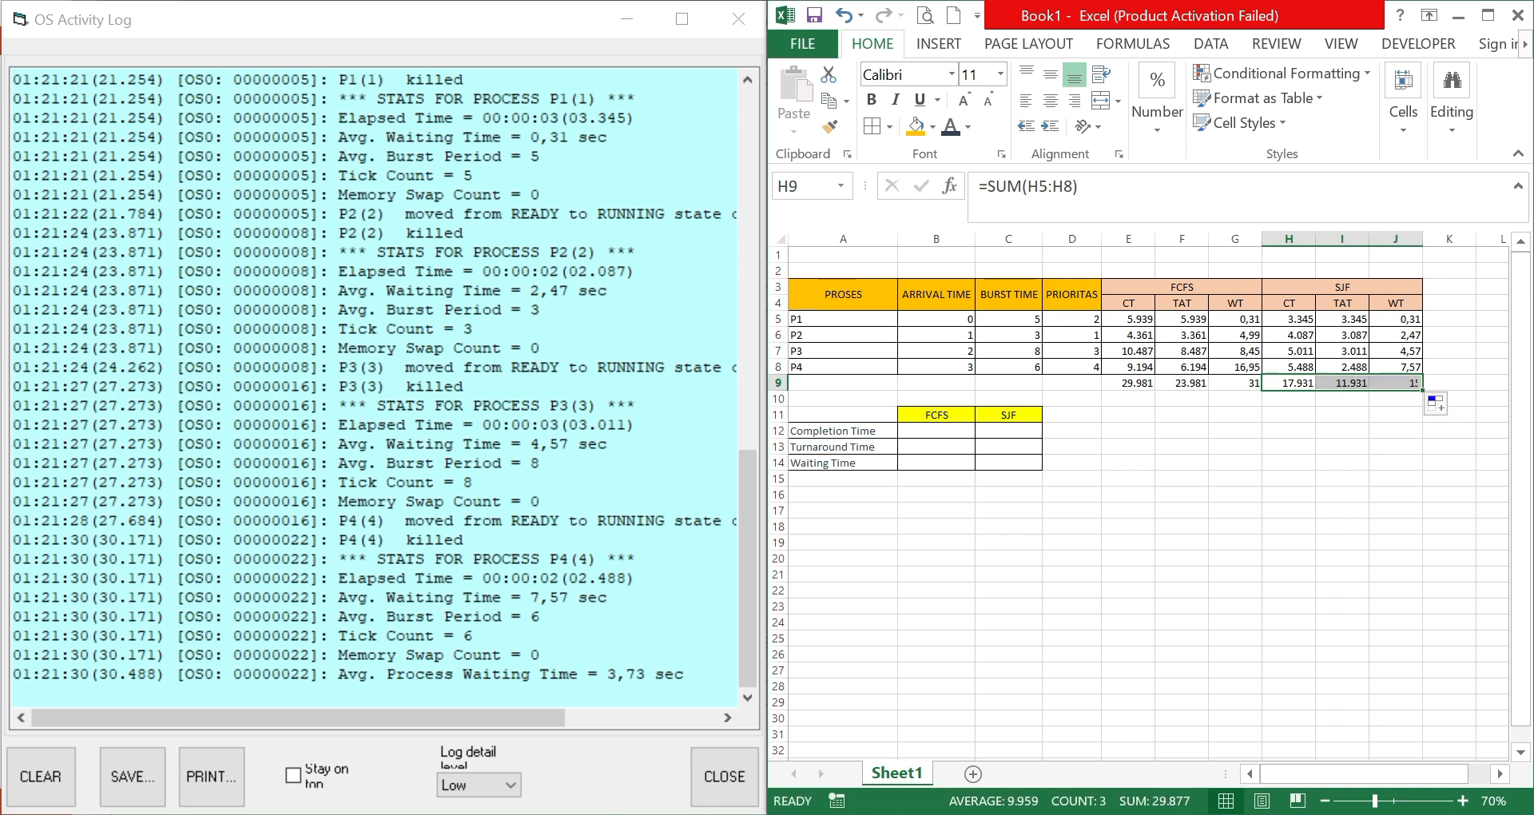
left_click(1289, 446)
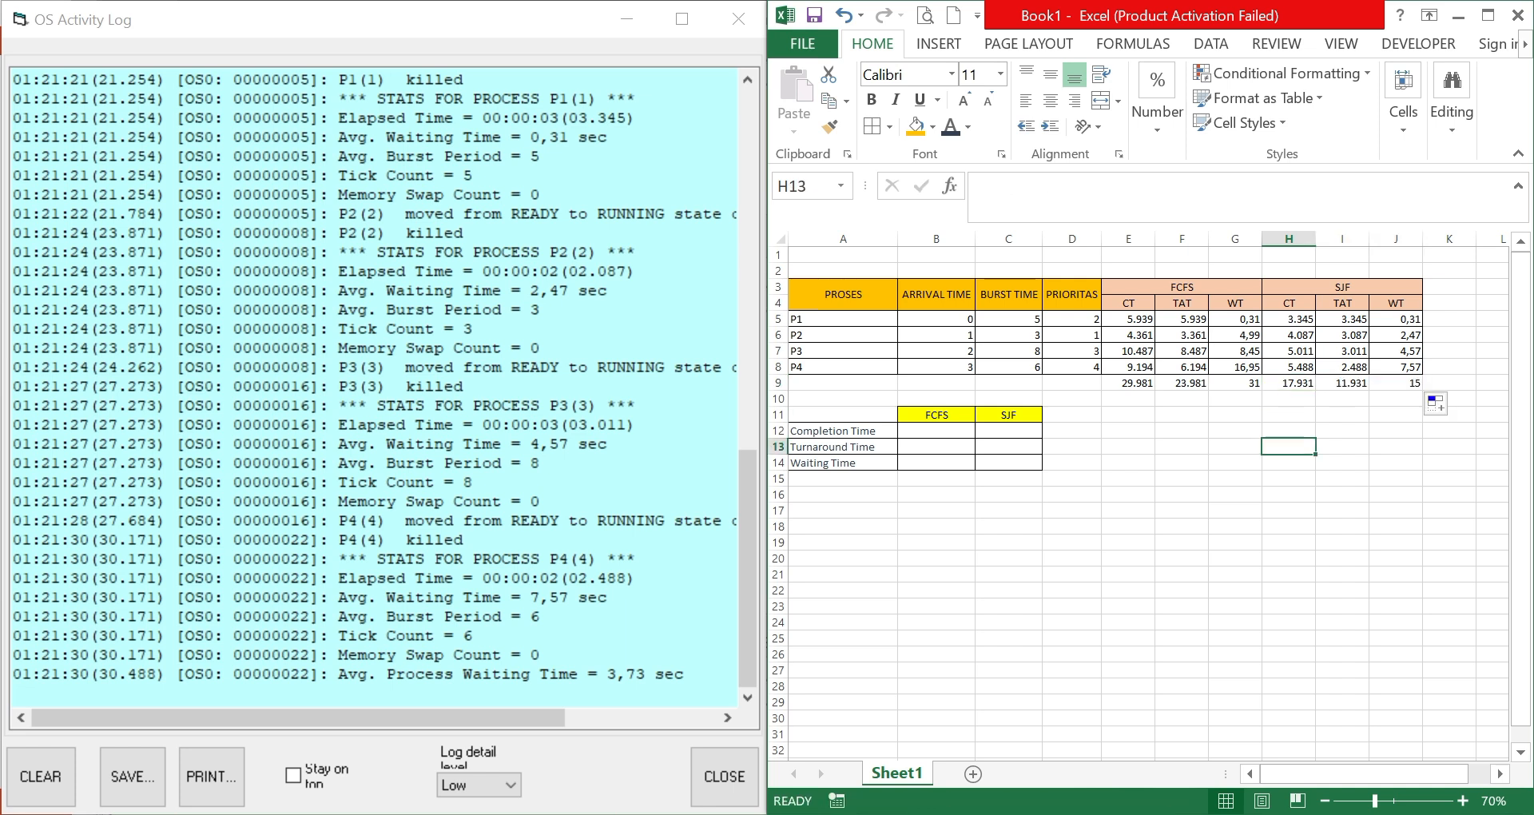
Enter the total completion times in the comparison table: 29.981 for FCFS in B12 and 17.931 for SJF in C12.
left_click(937, 431)
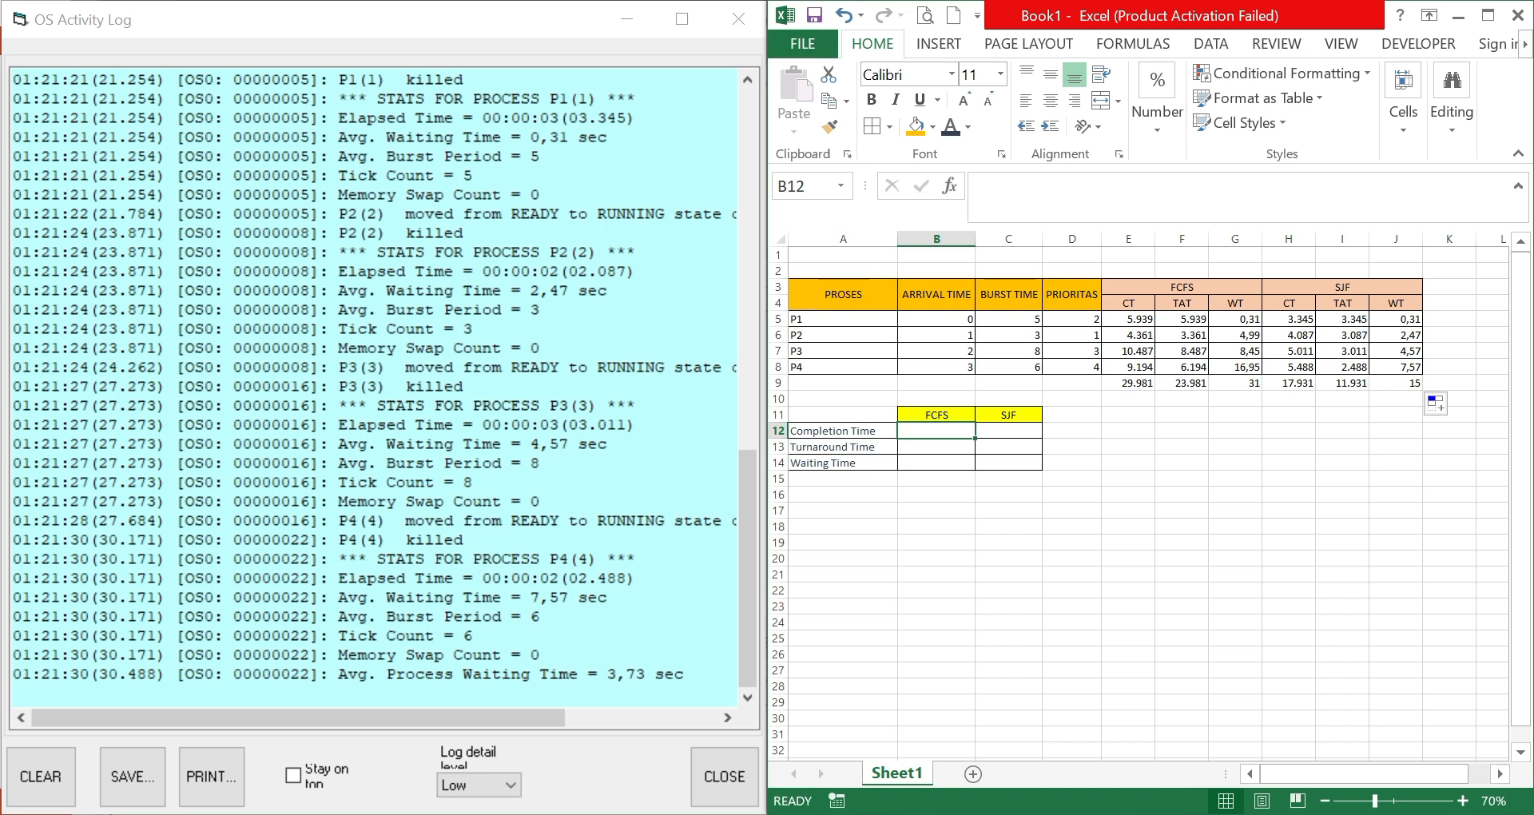
left_click(1129, 383)
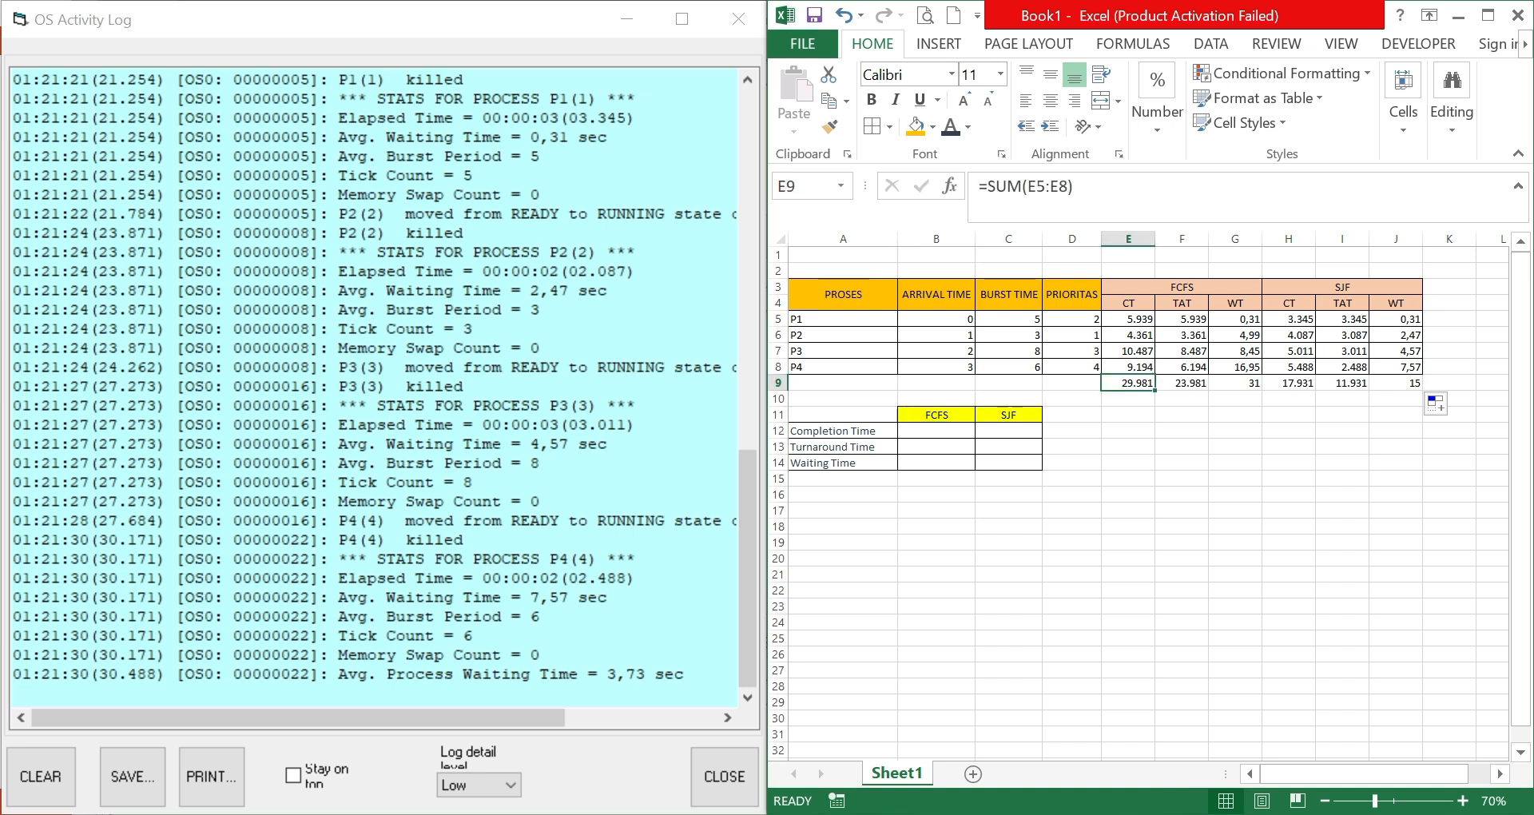
left_click(937, 430)
type("29.981")
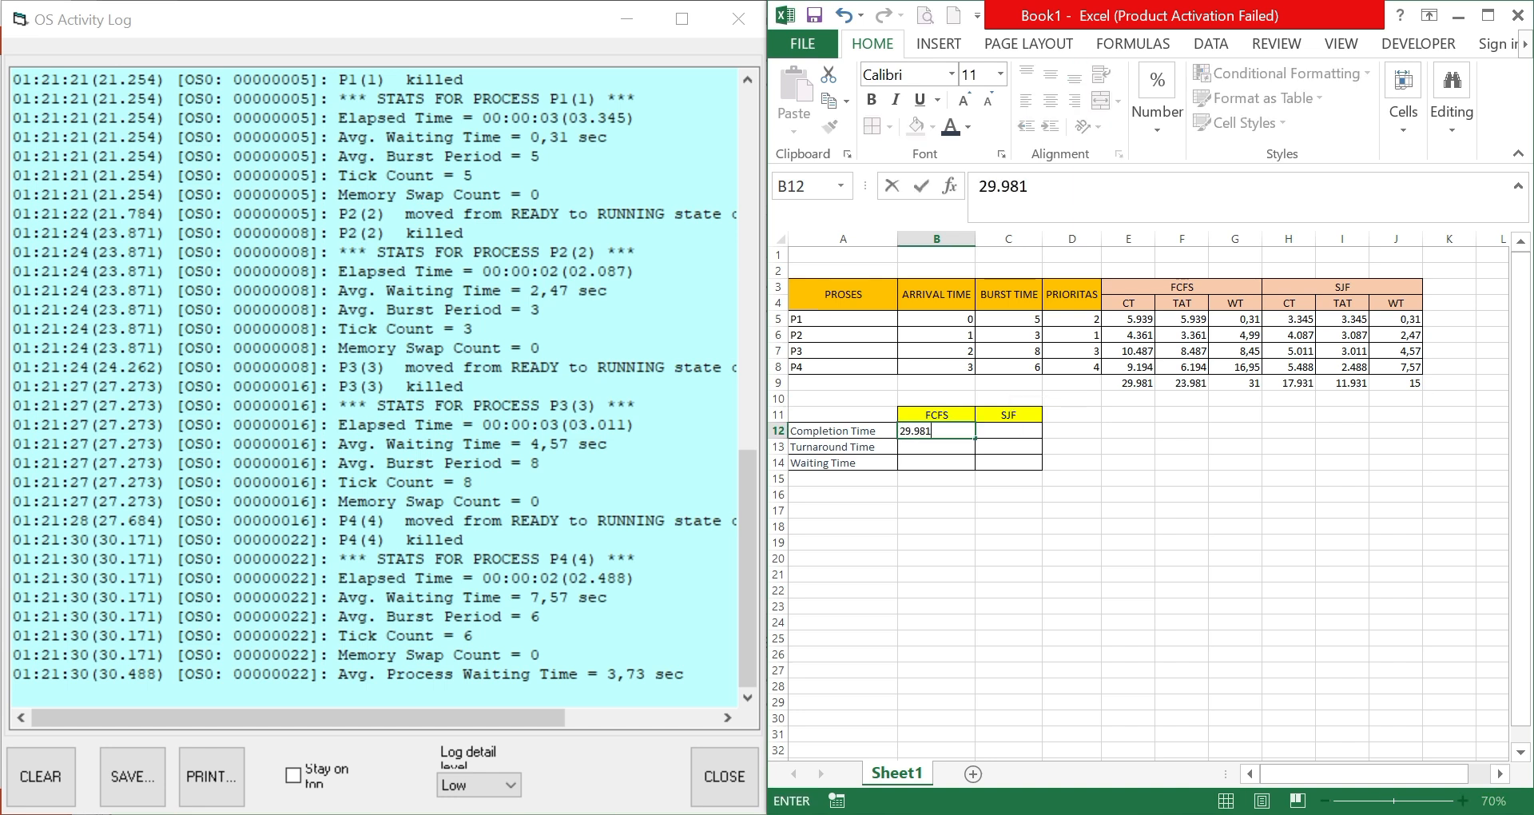
key("Tab")
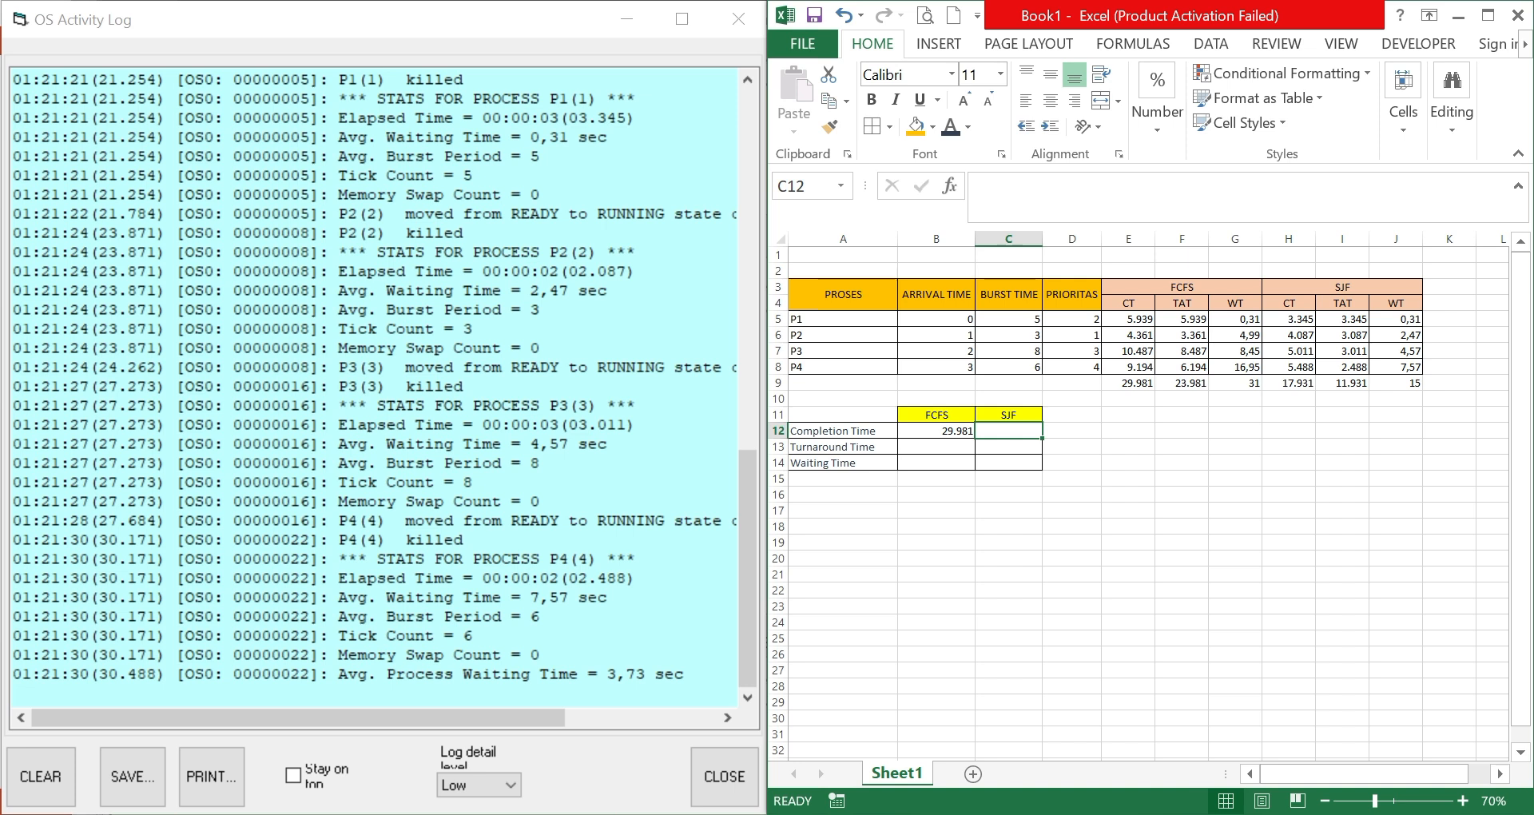
type("17.931")
left_click(937, 431)
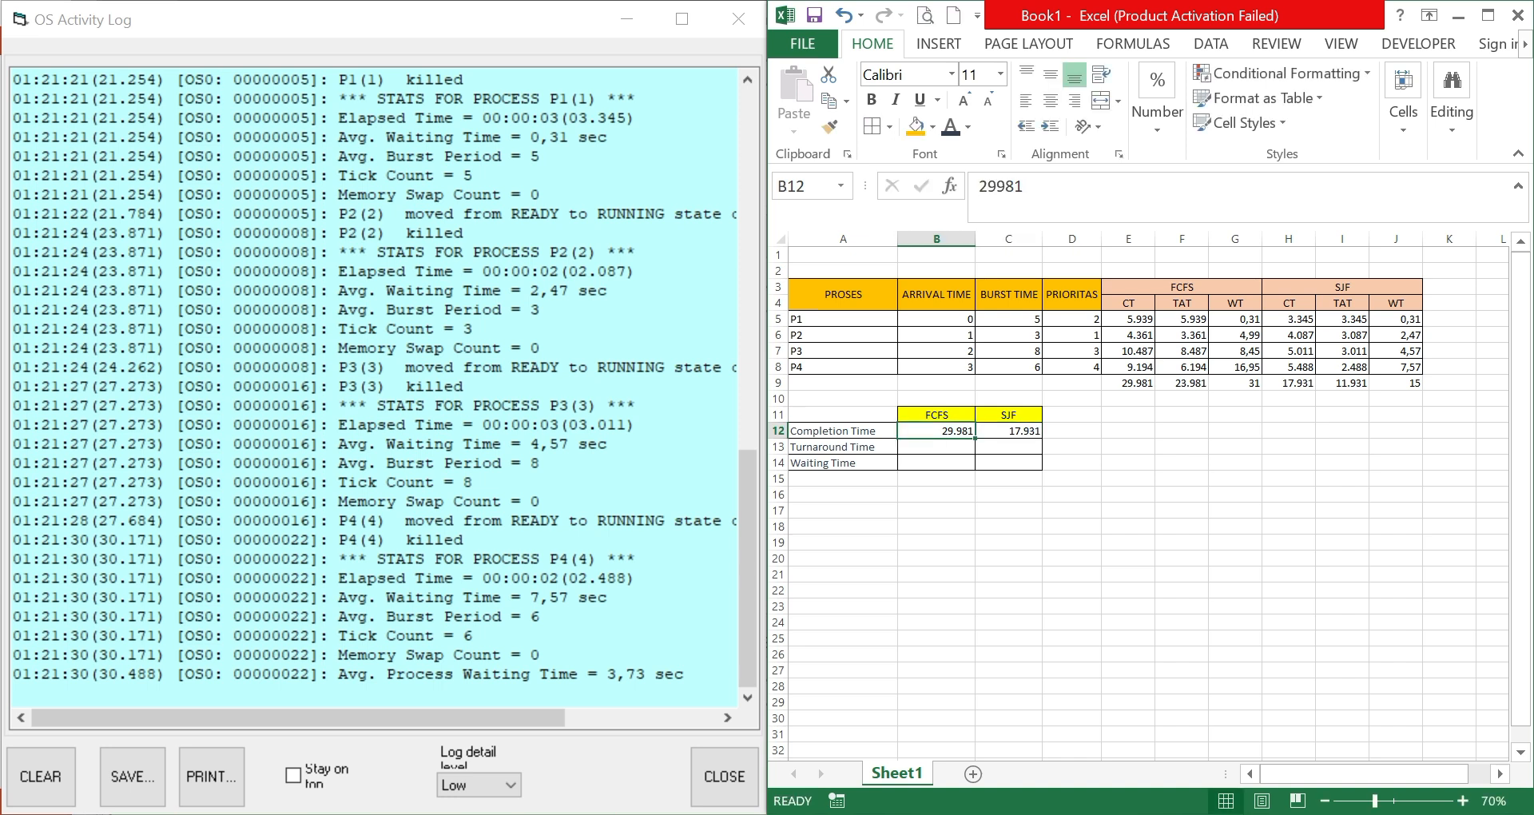
Fill the comparison table's Turnaround Time row with 23.981 for FCFS in B13 and 11.931 for SJF in C13.
key("Down")
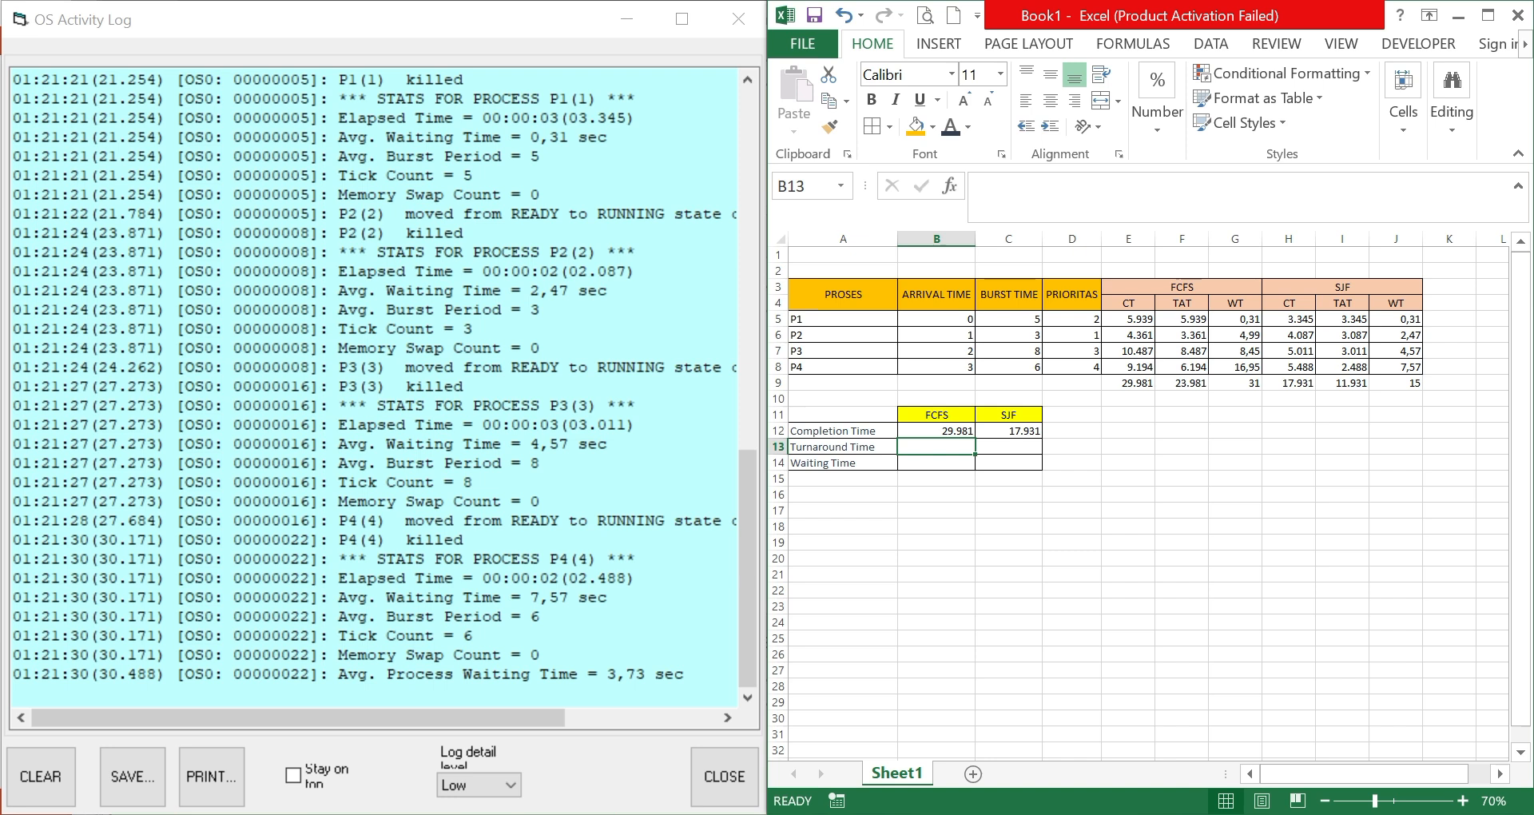
type("23.981")
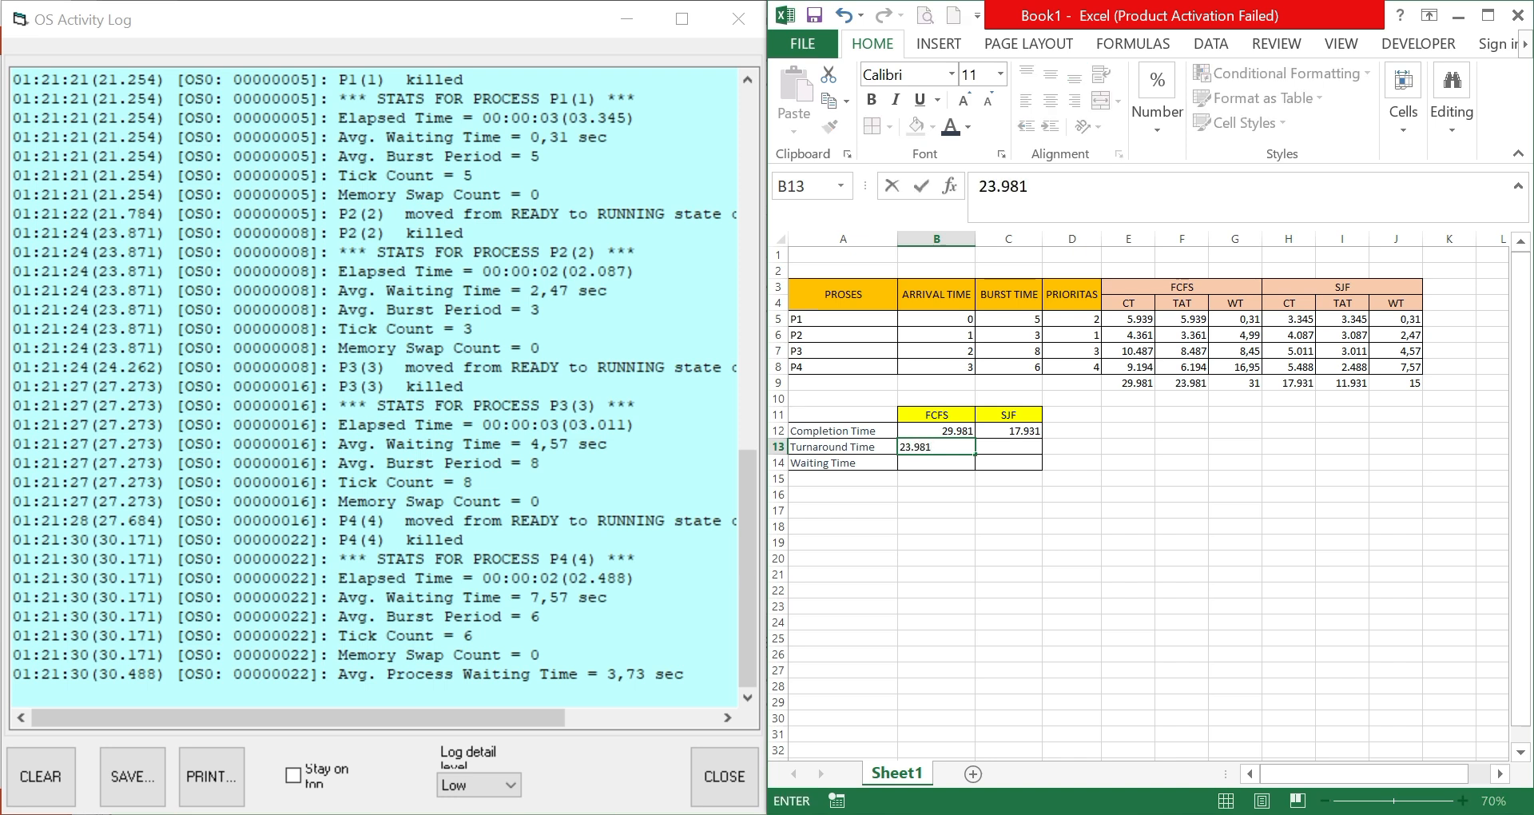
key("Tab")
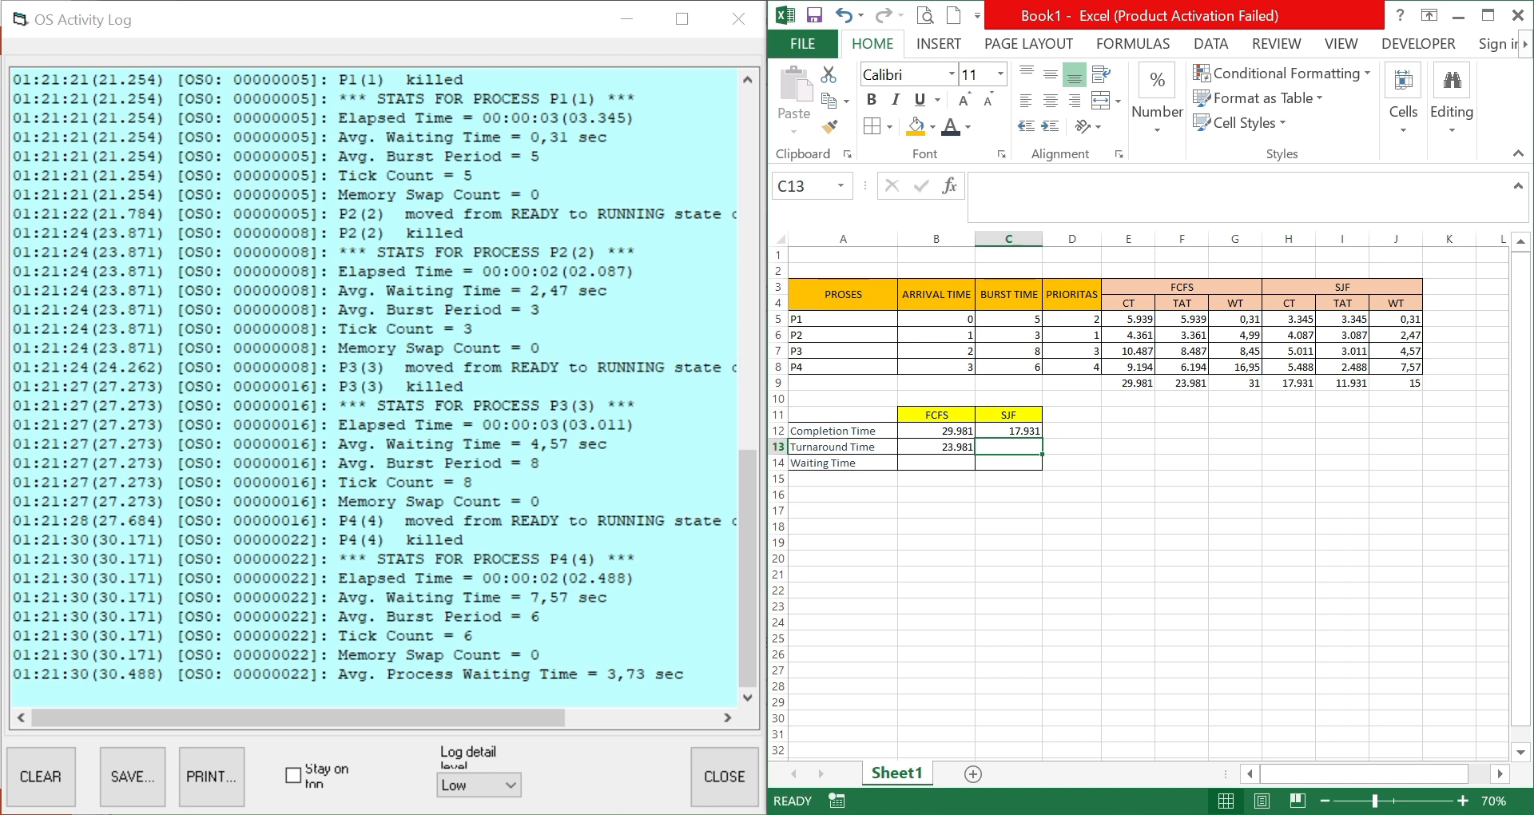
type("11.931")
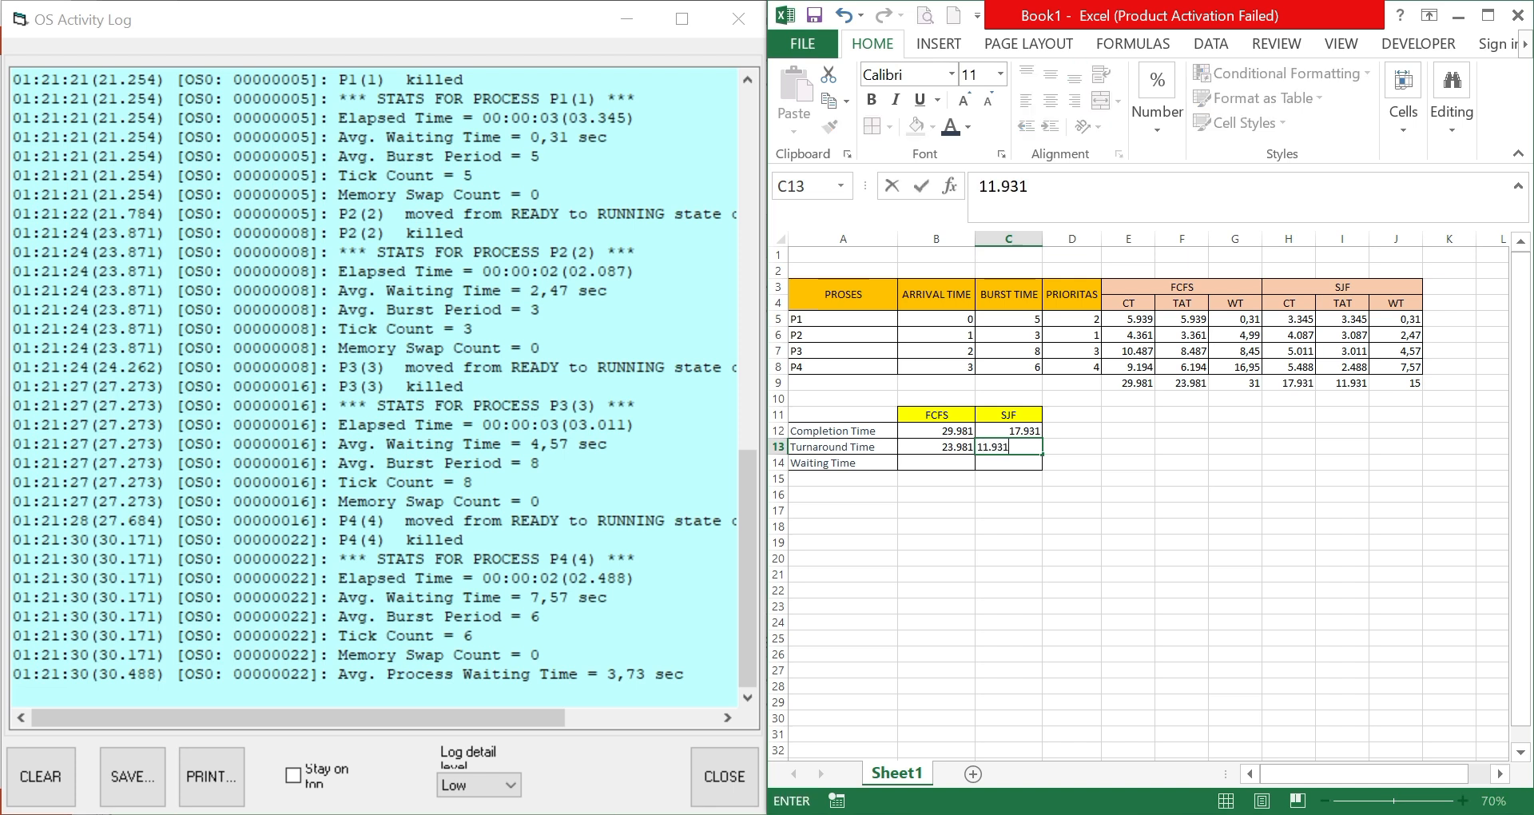
key("Return")
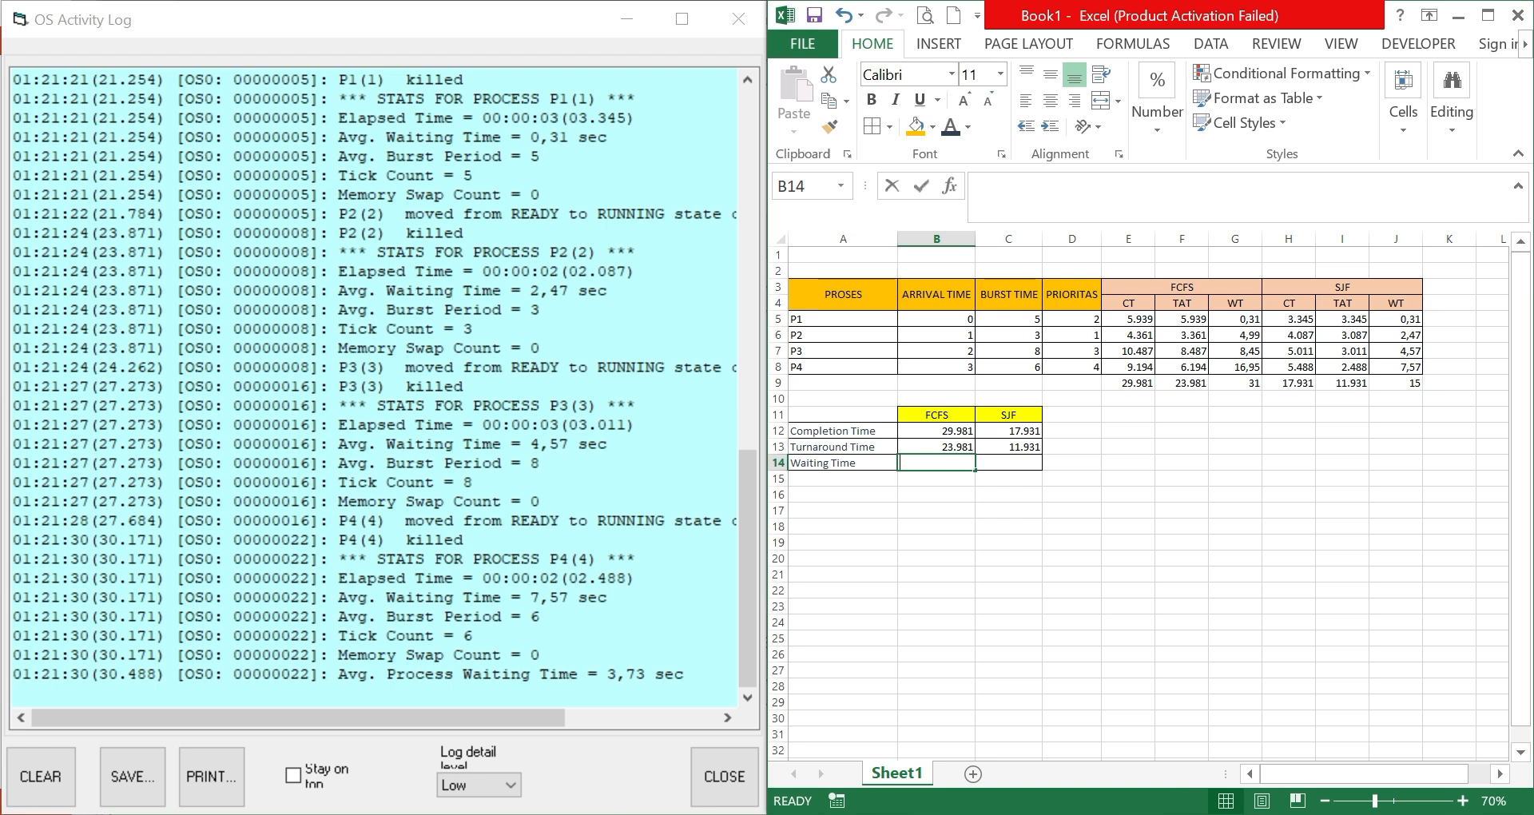
Fill the comparison table's Waiting Time row with 31 for FCFS in B14 and 15 for SJF in C14.
type("31")
key("Tab")
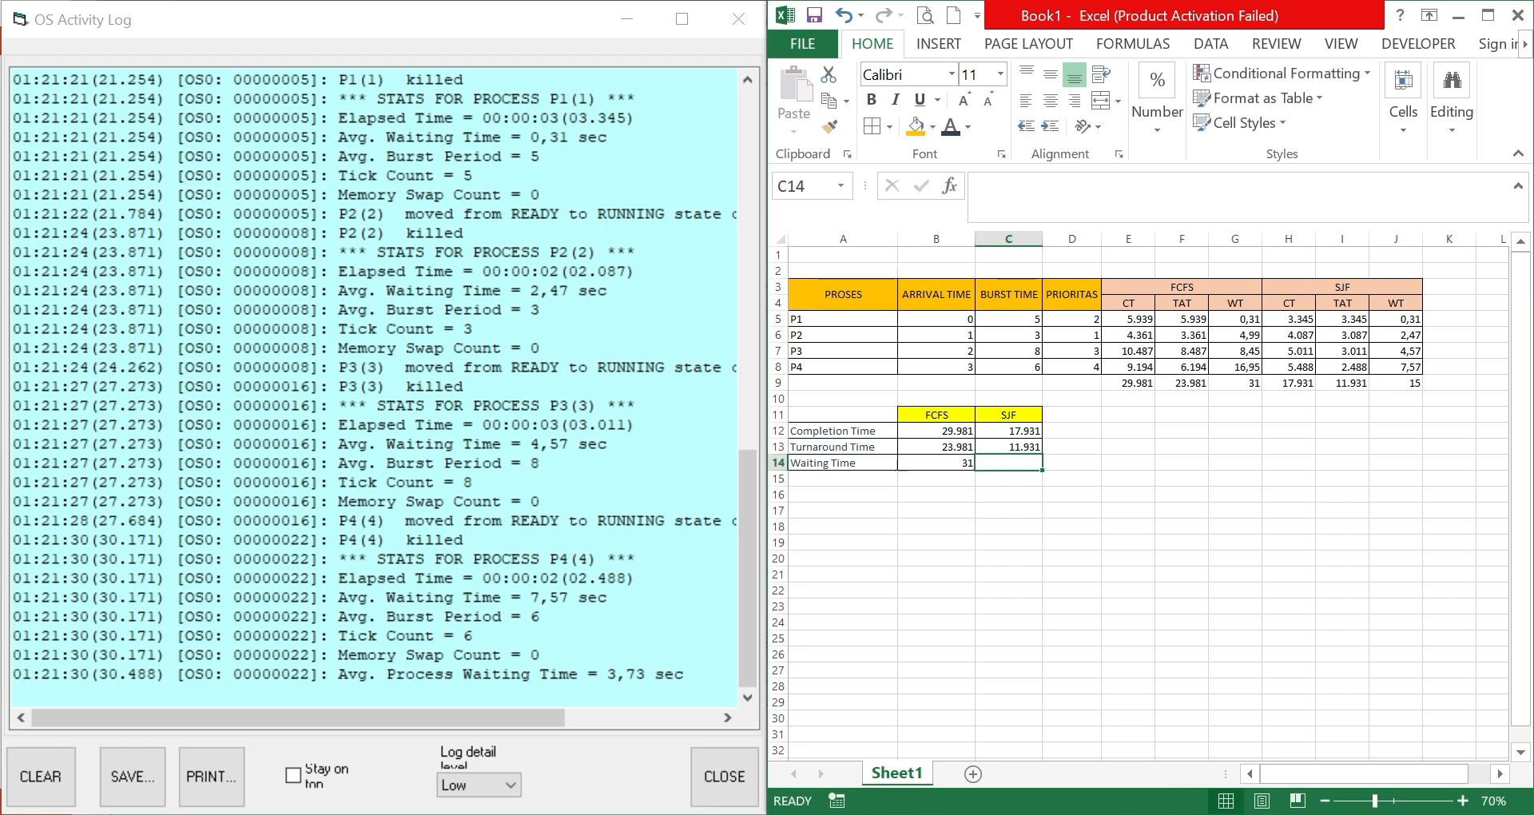
type("15")
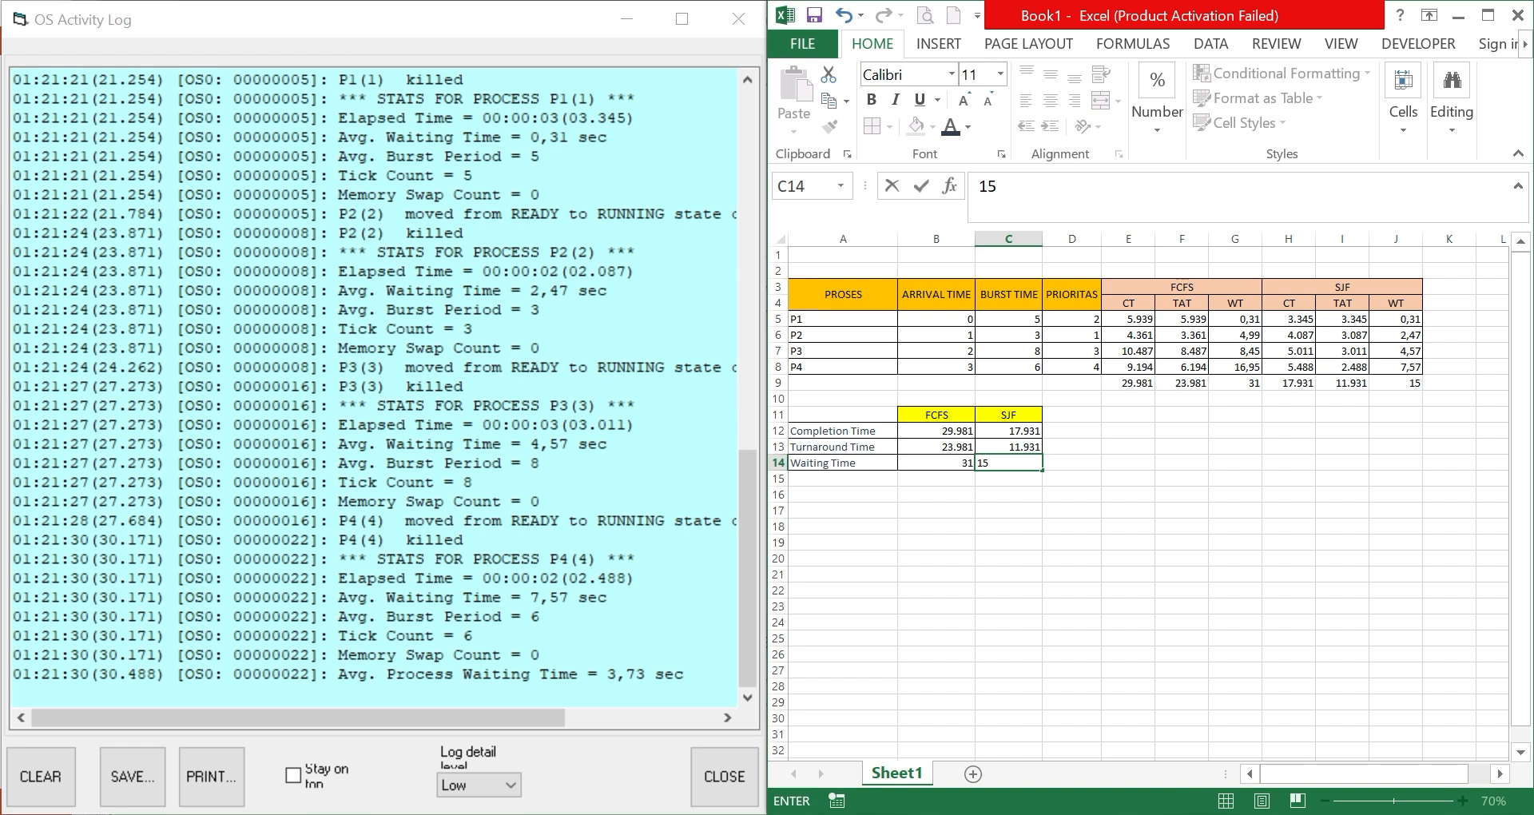
left_click(1129, 542)
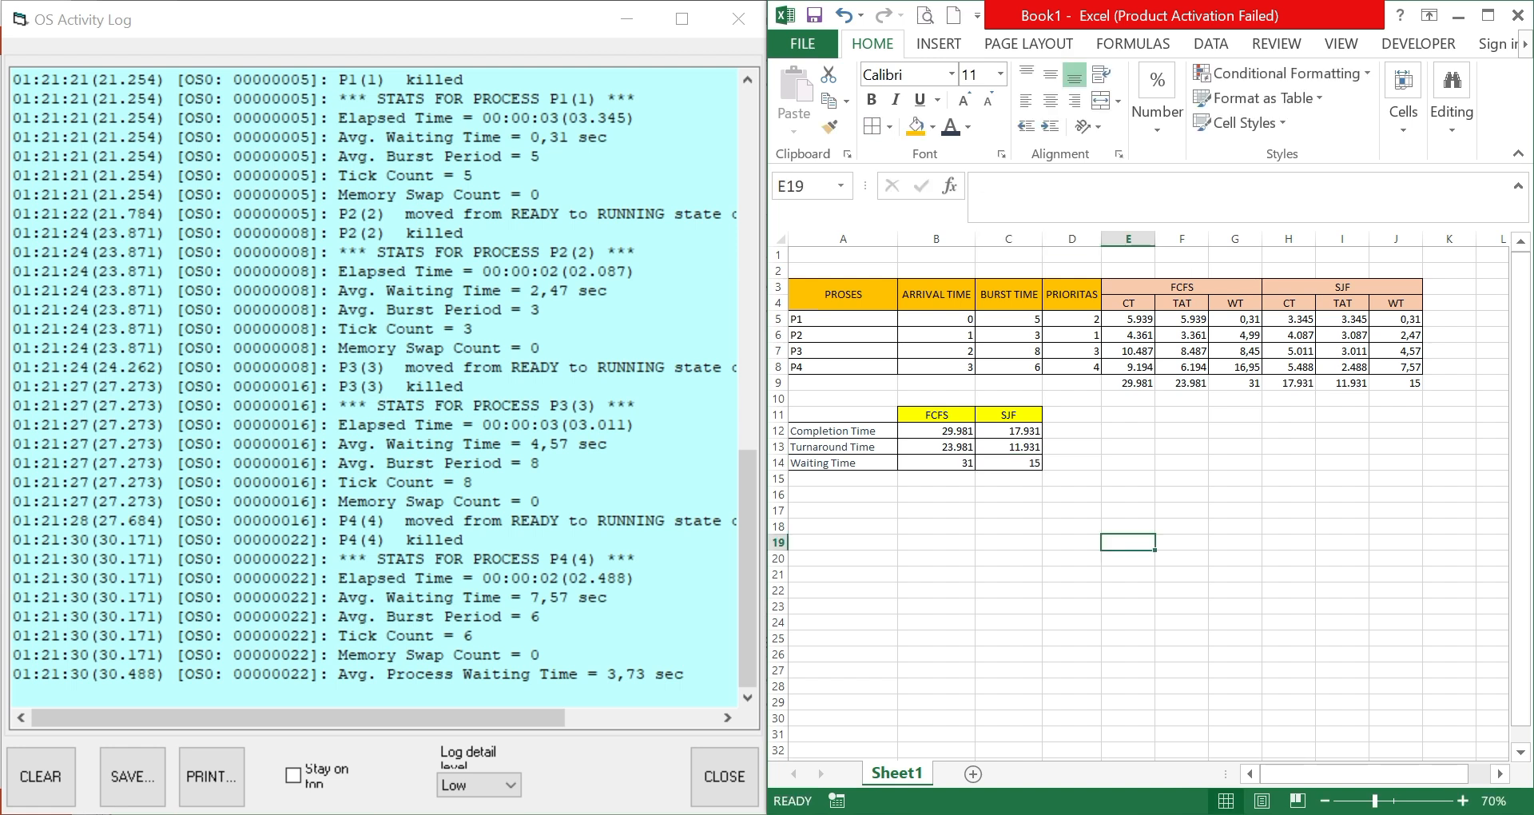
Total the FCFS column of the comparison table in B15 with =SUM(B12:B14) and fill the formula across to C15.
left_click(937, 478)
type("=su")
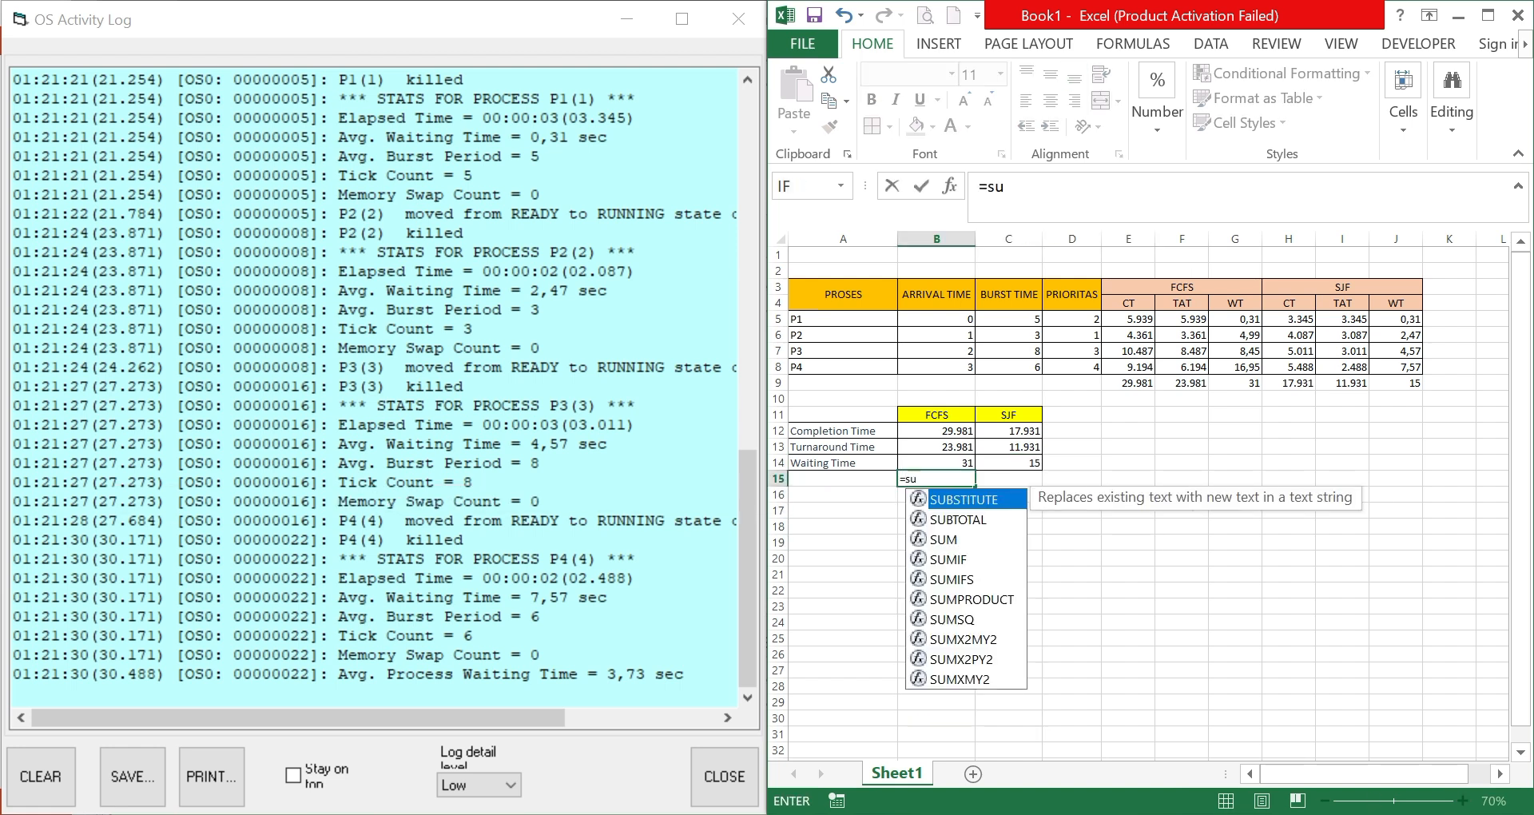
key("Down")
key("Down")
key("Tab")
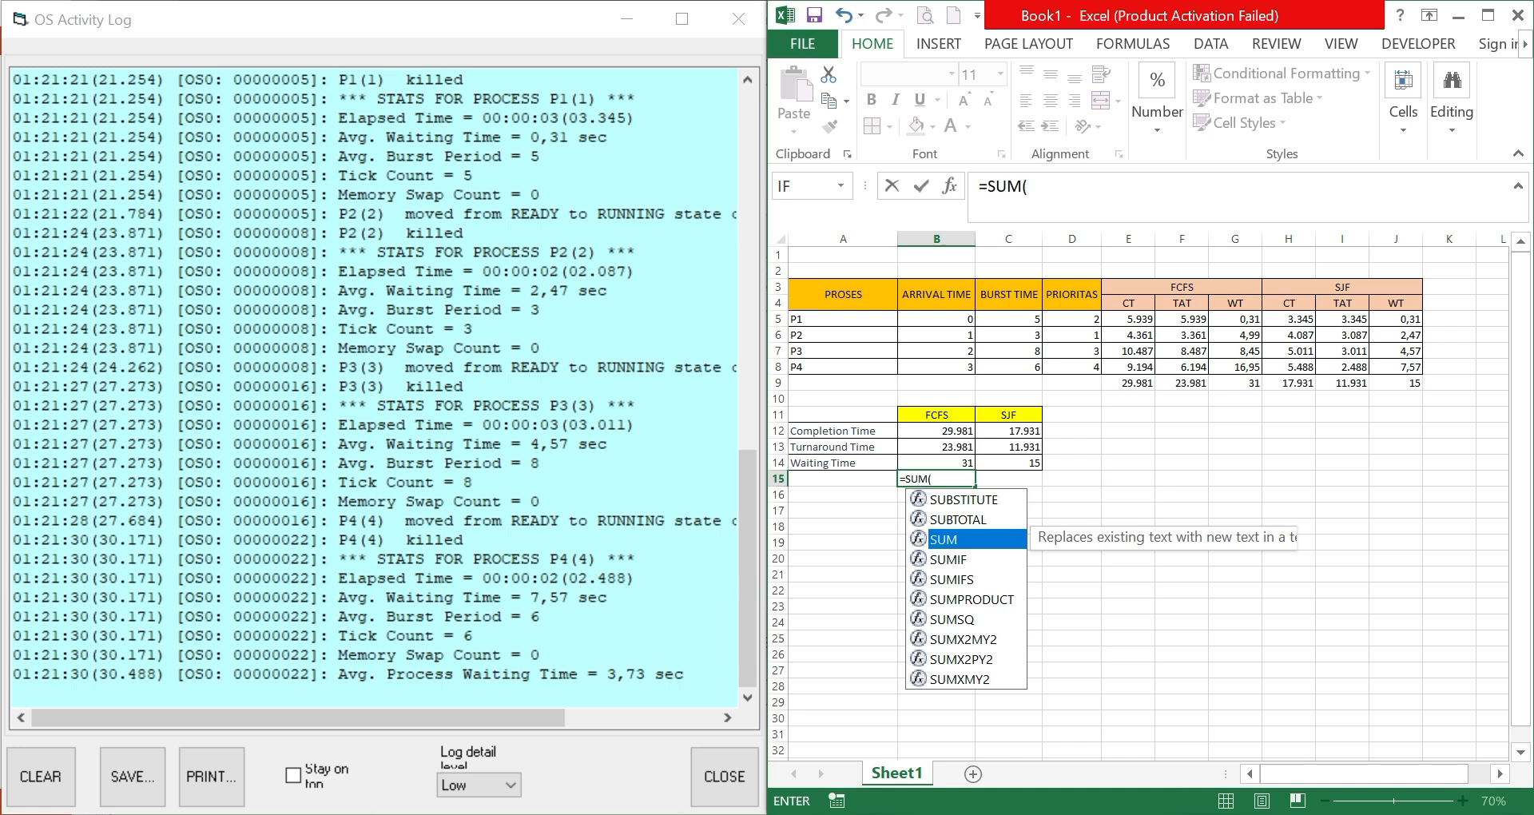
left_click_drag(936, 431, 959, 462)
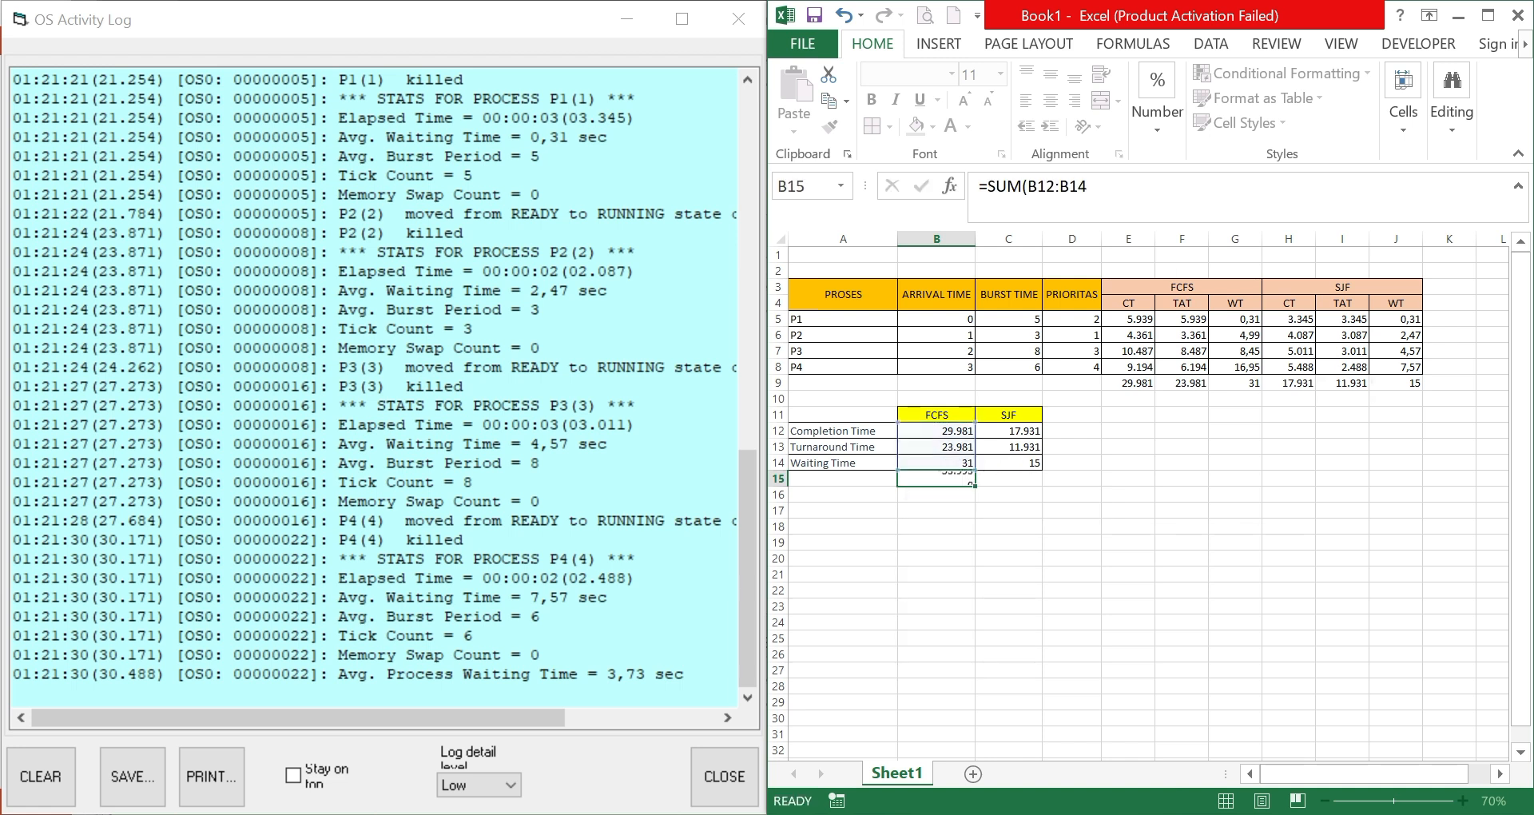
key("Return")
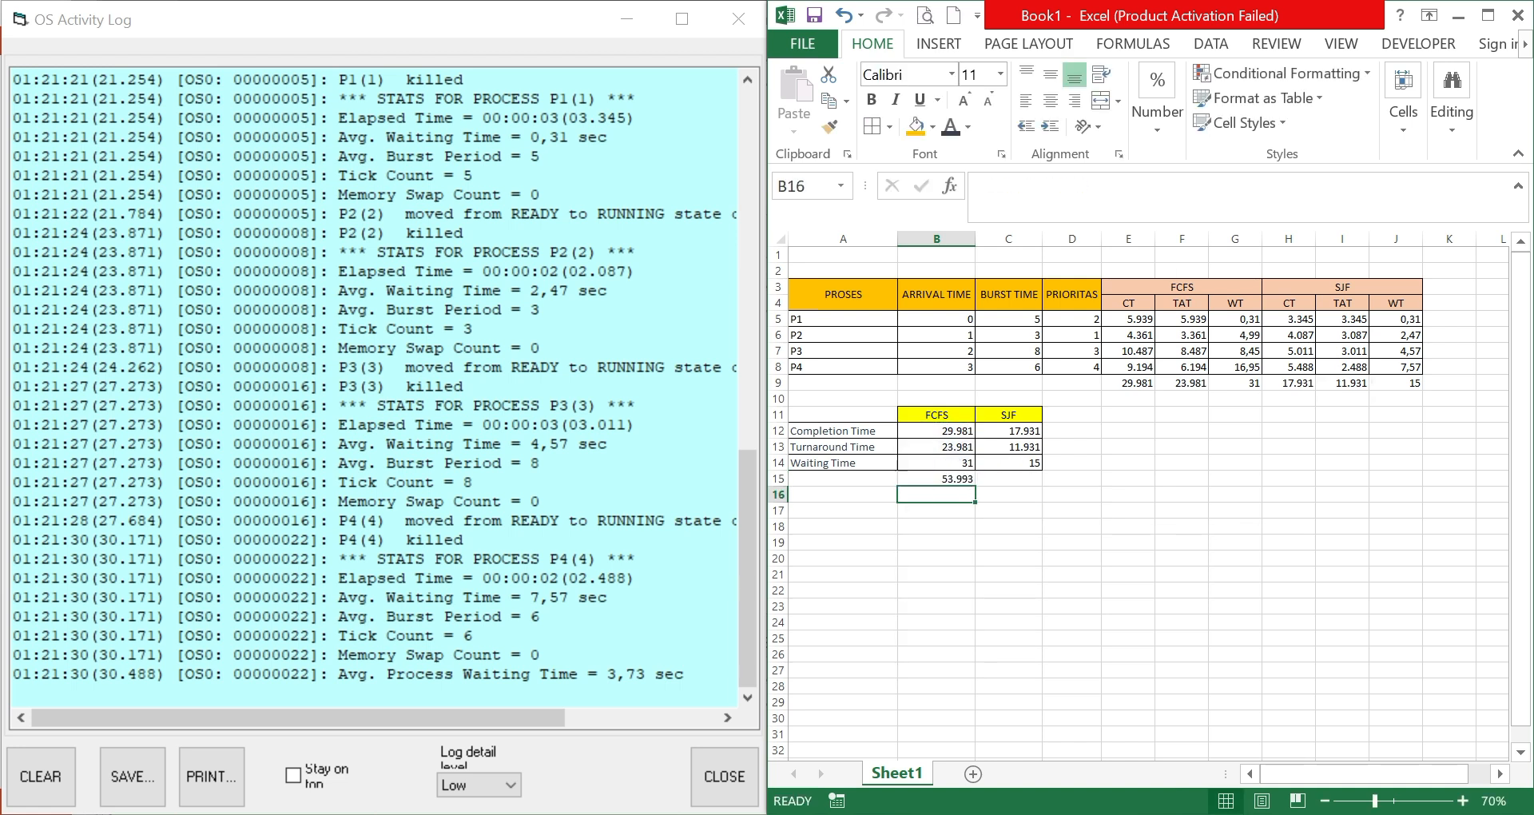
left_click(936, 479)
left_click_drag(976, 485, 1039, 484)
left_click(937, 543)
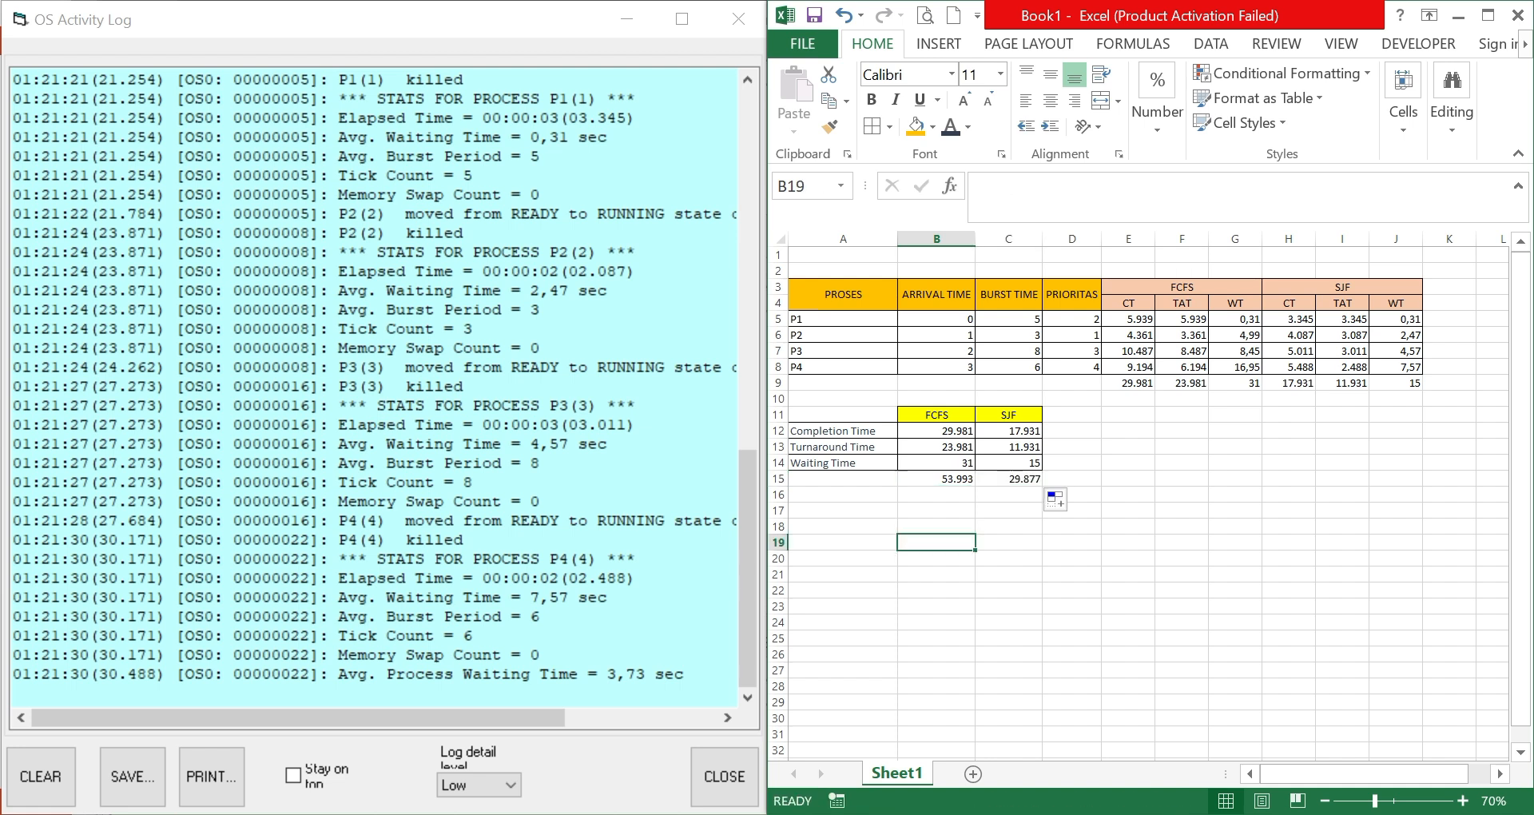
left_click(1008, 254)
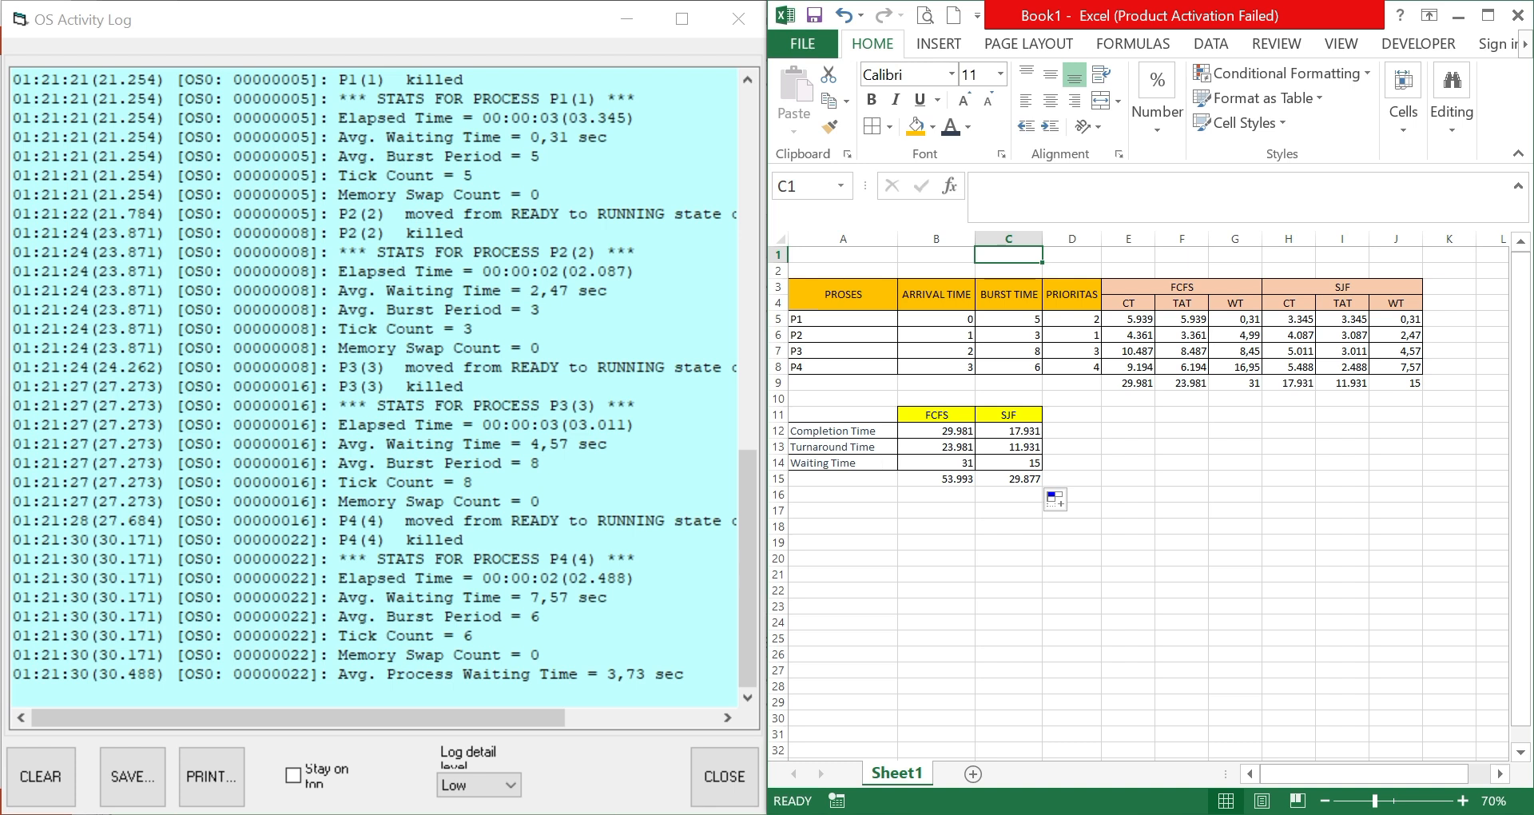
left_click(1009, 510)
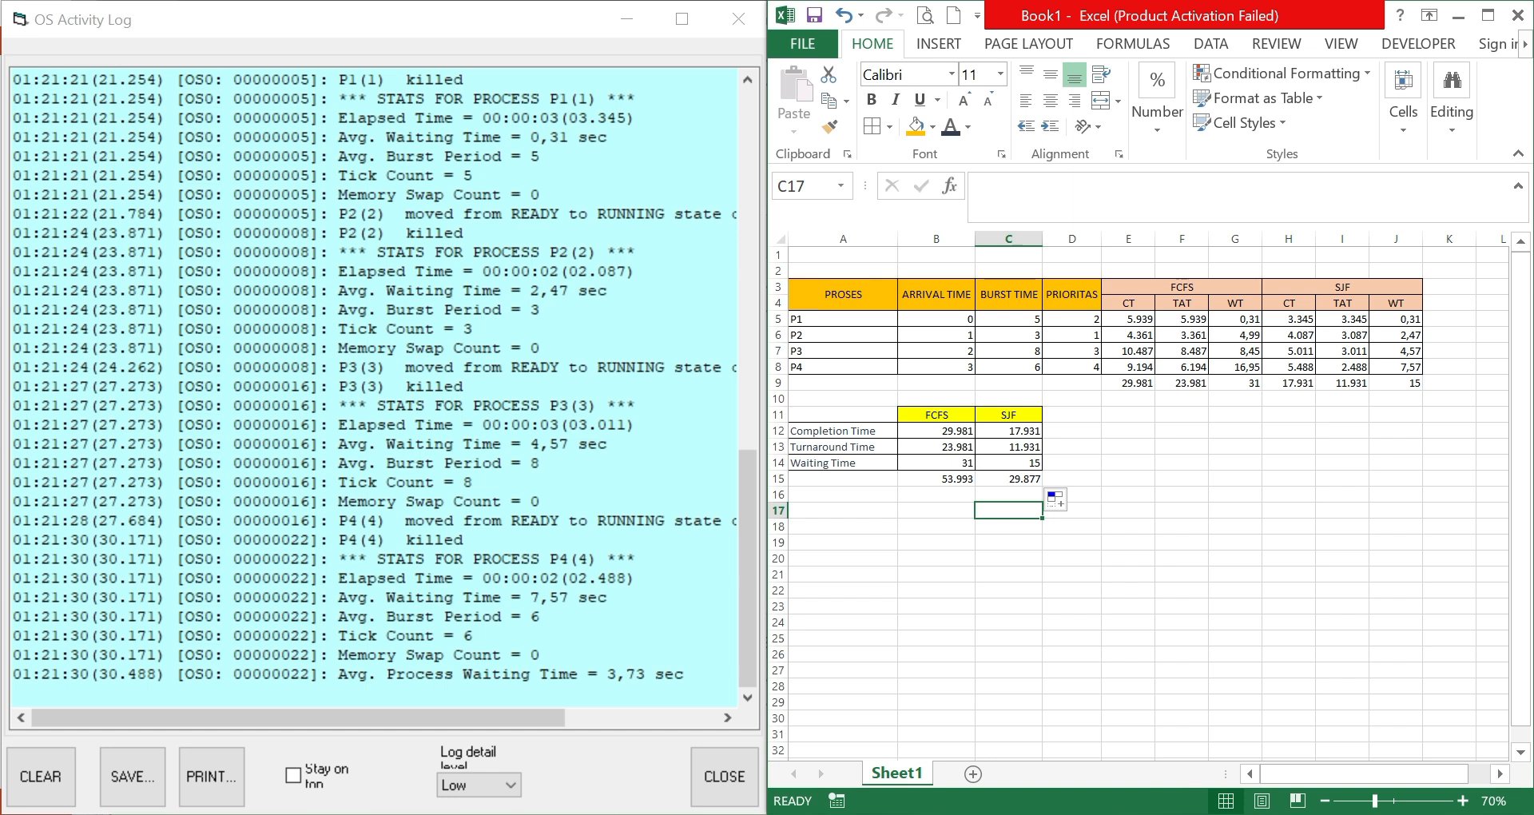
left_click(1182, 542)
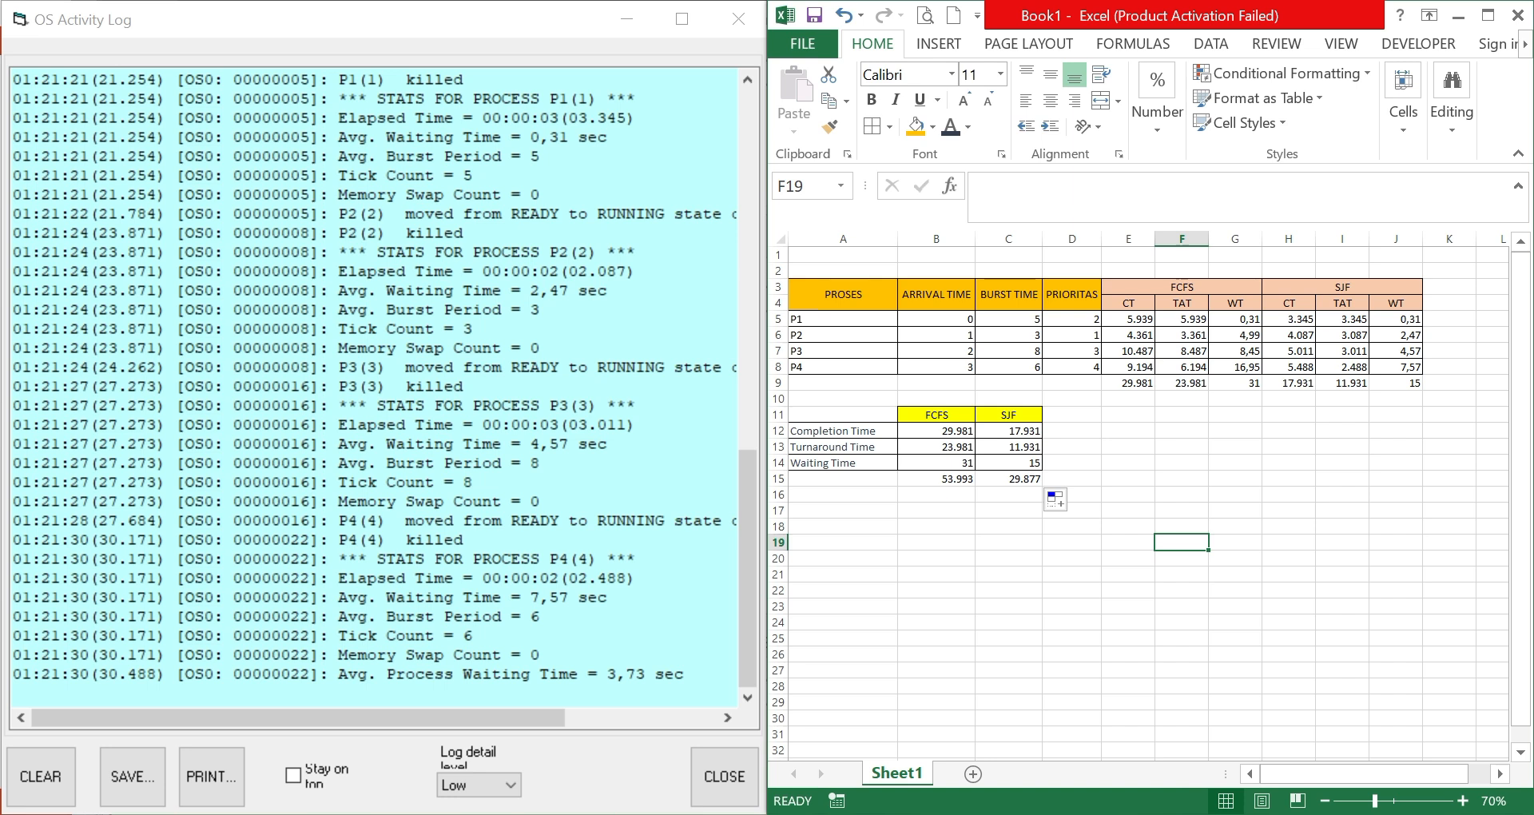
left_click(1182, 462)
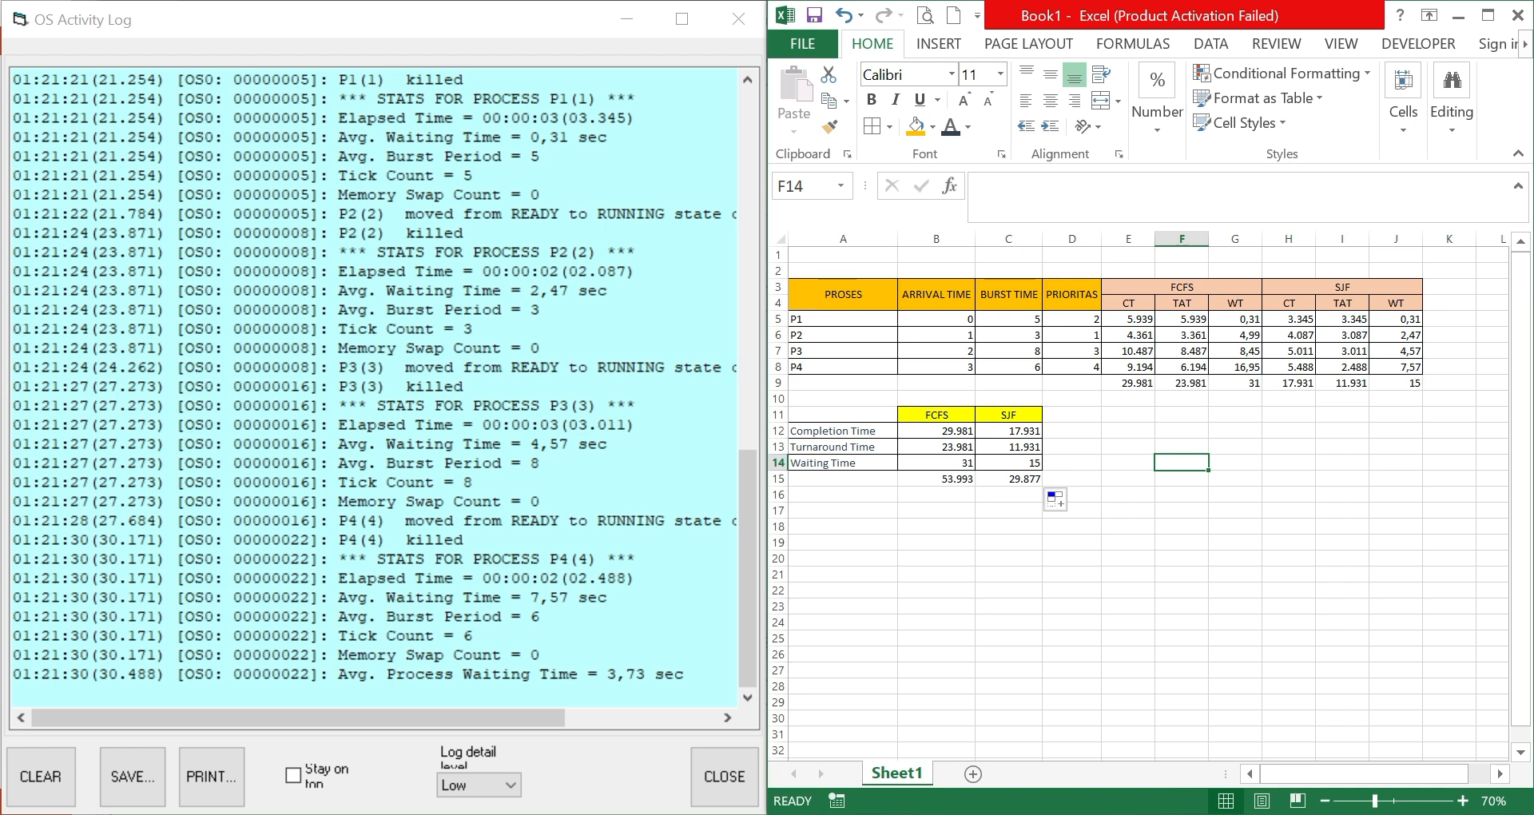
left_click(1128, 525)
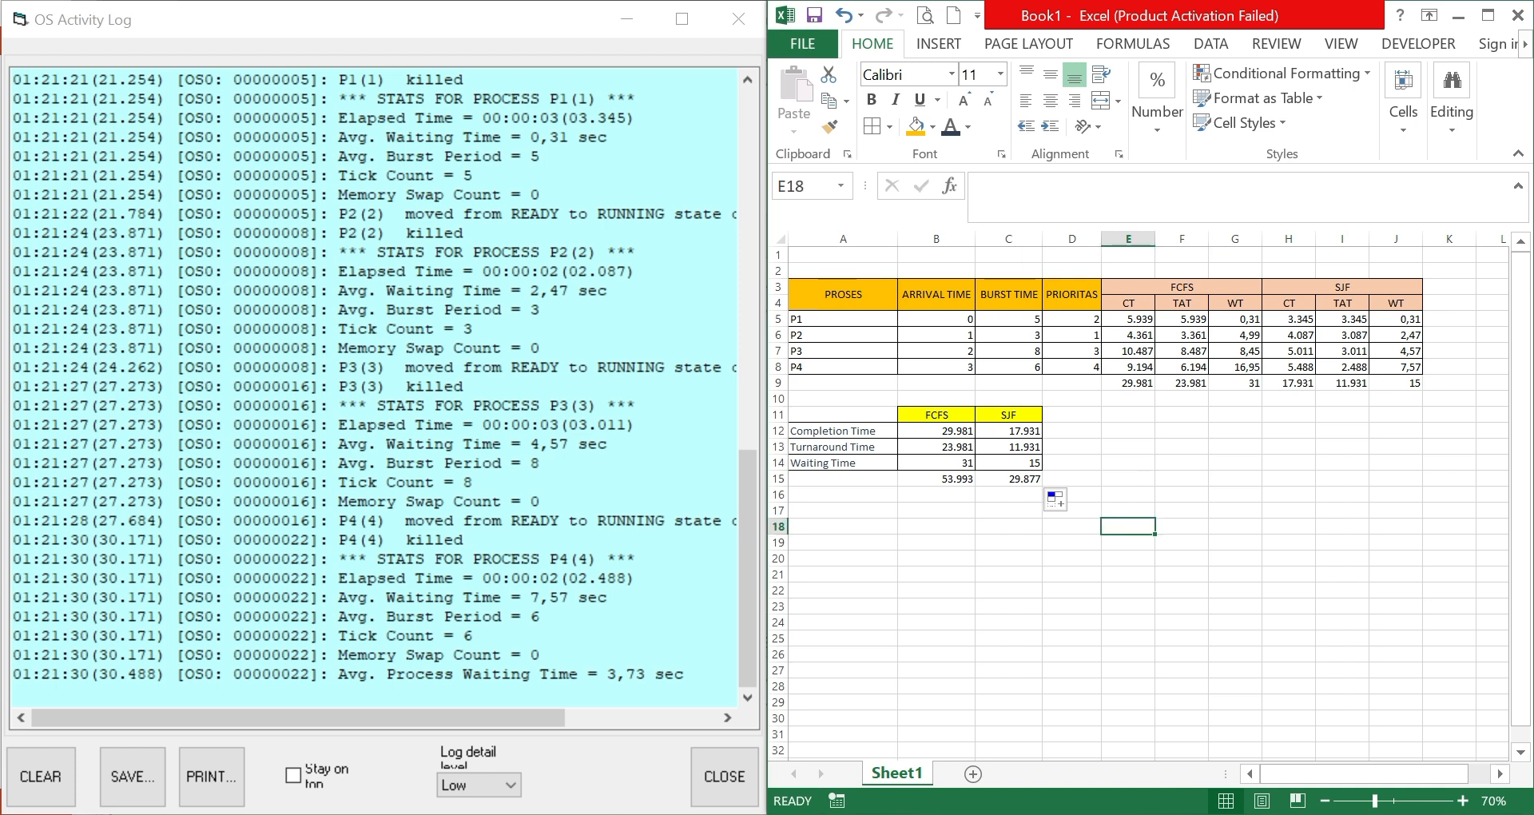